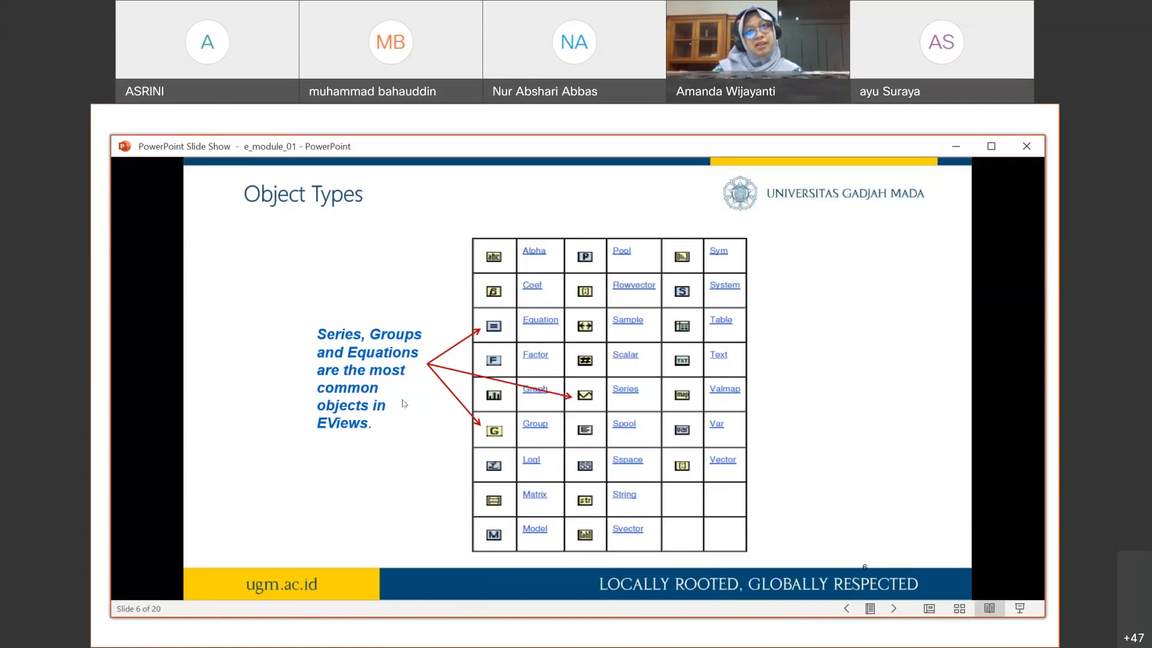
Step: Advance the slide show to the EViews Workfile slide and switch to the EViews application
left_click(442, 374)
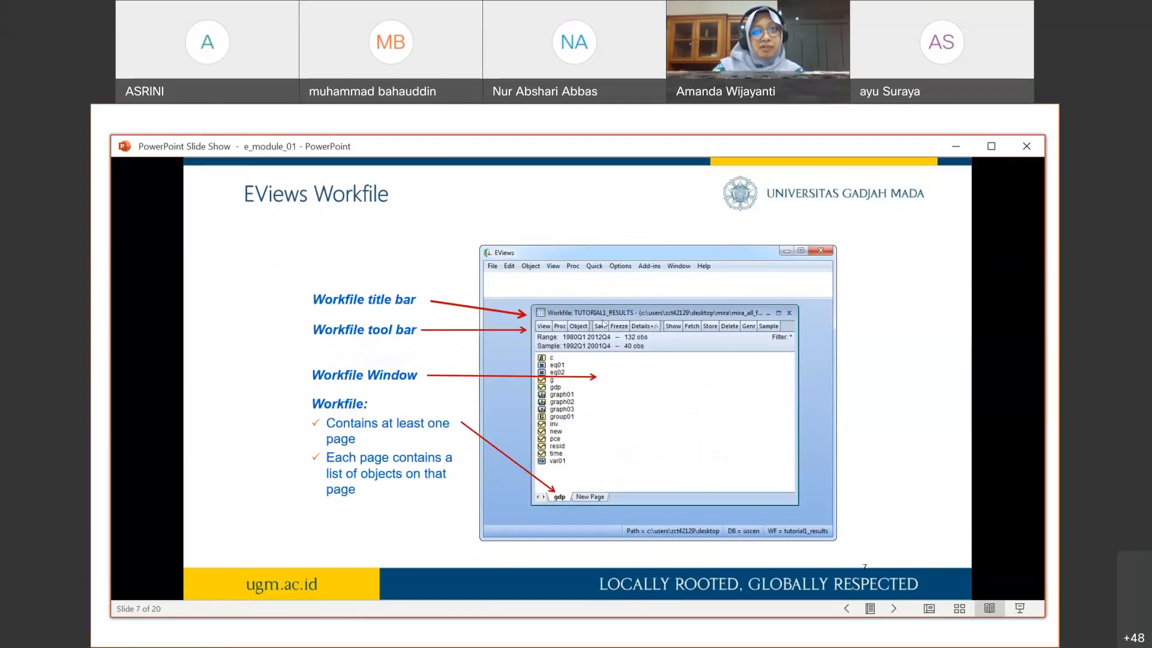
mouse_move(568, 612)
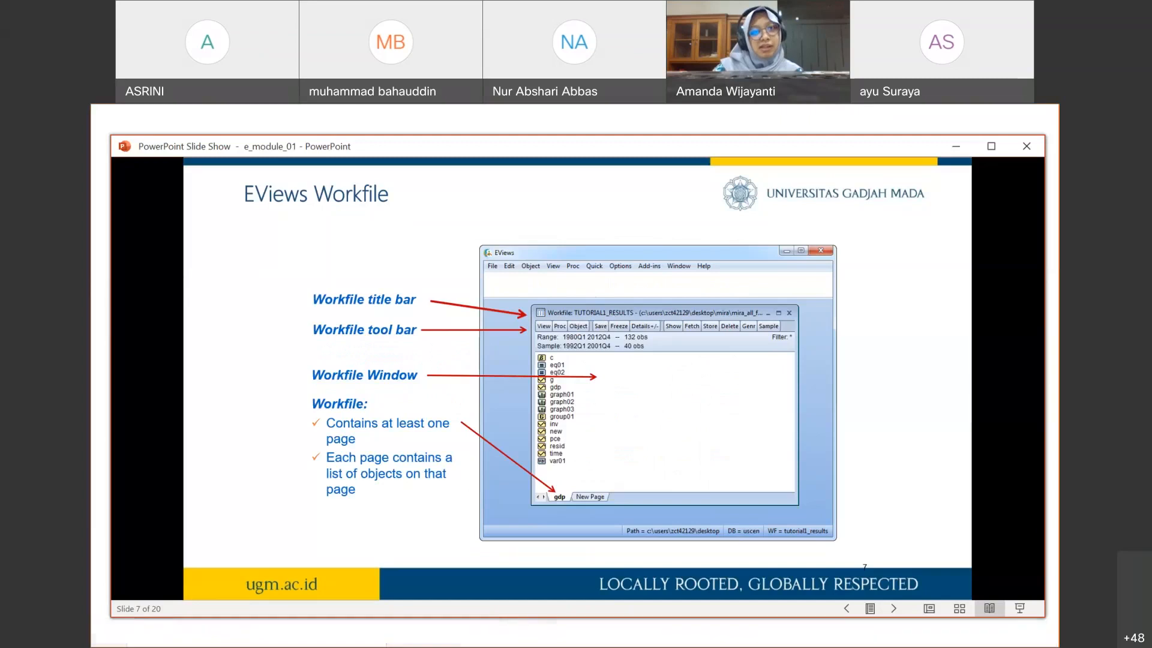
left_click(555, 633)
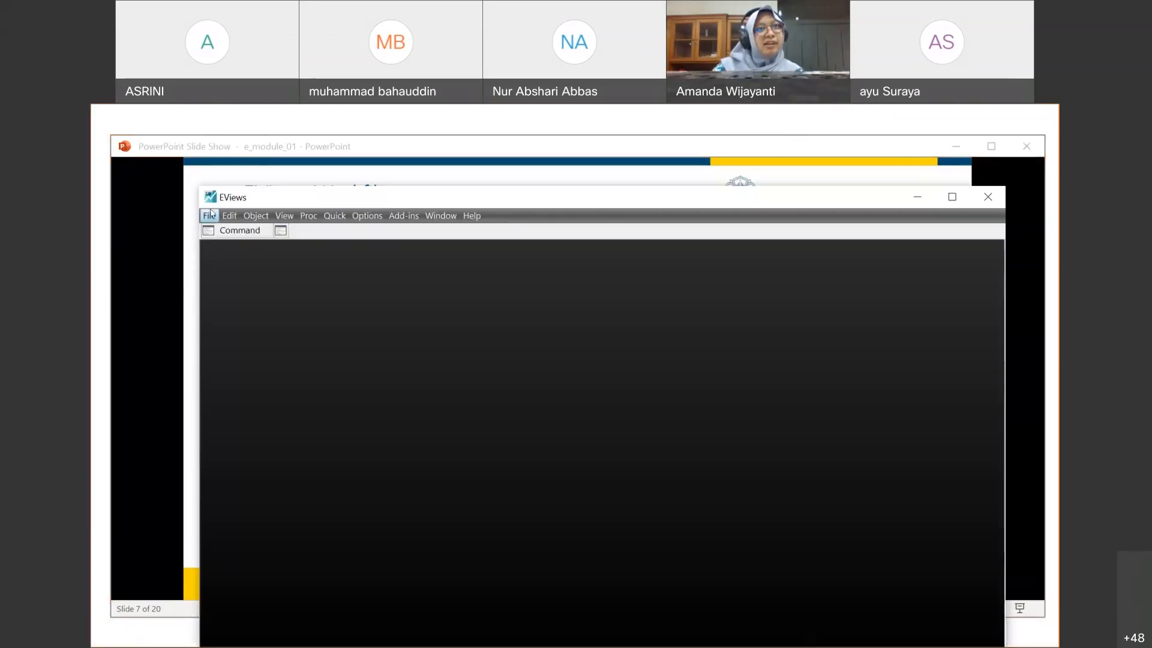
Step: Create a new workfile with the Unstructured / Undated structure and 50 observations, and close it
left_click(209, 217)
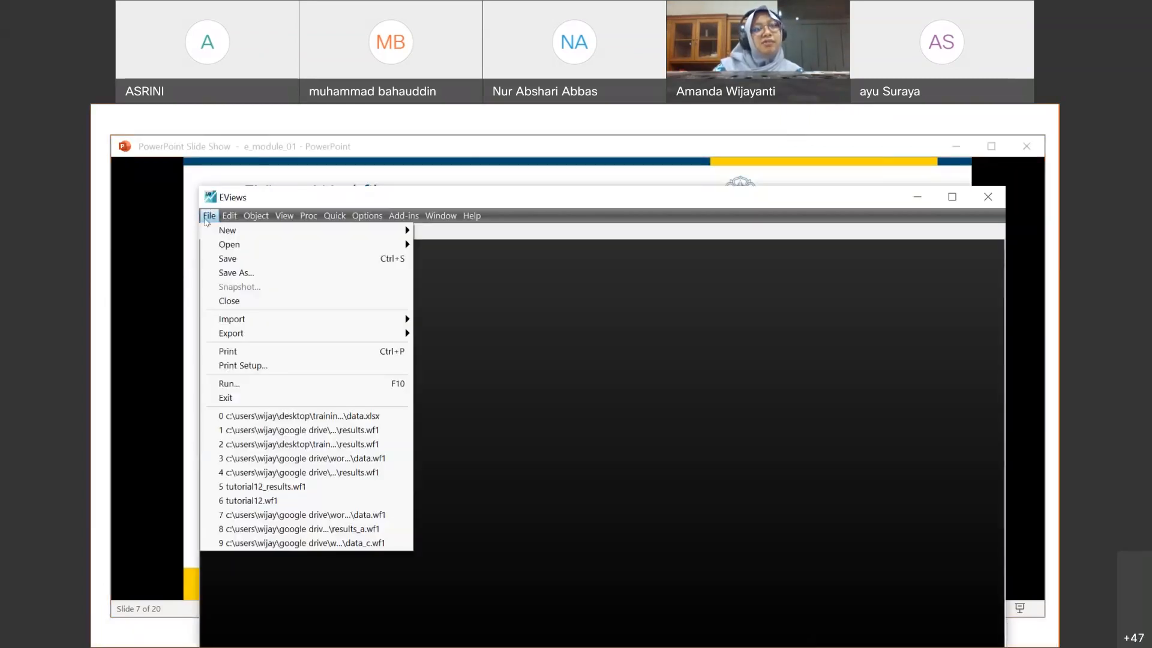
left_click(585, 377)
left_click(209, 213)
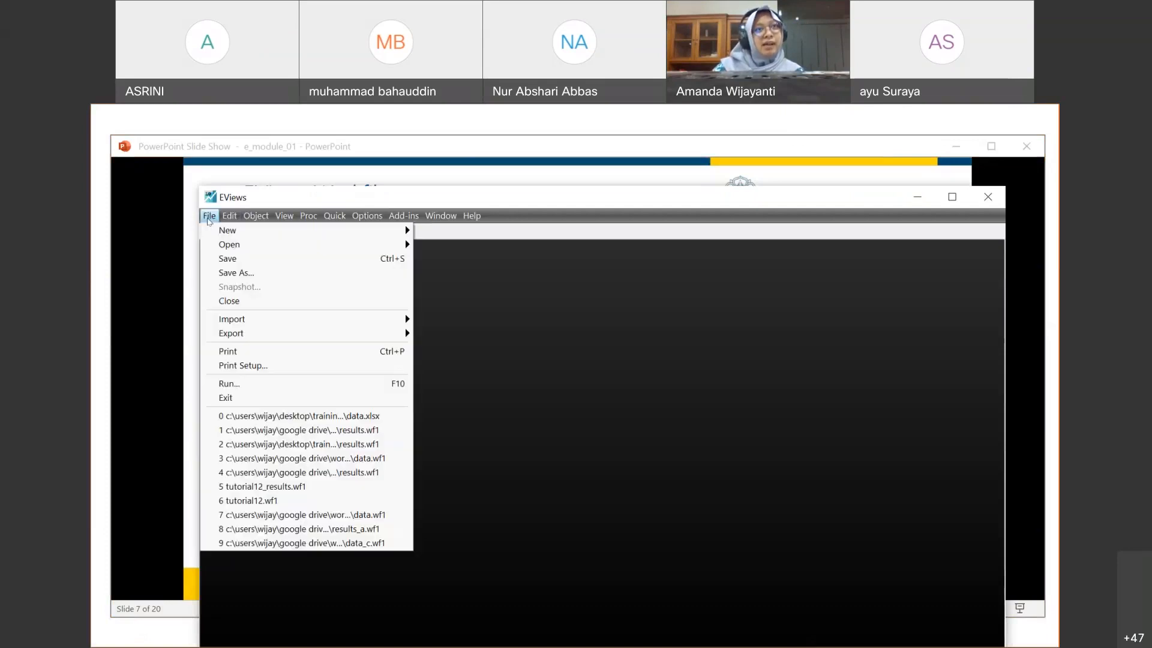
mouse_move(215, 244)
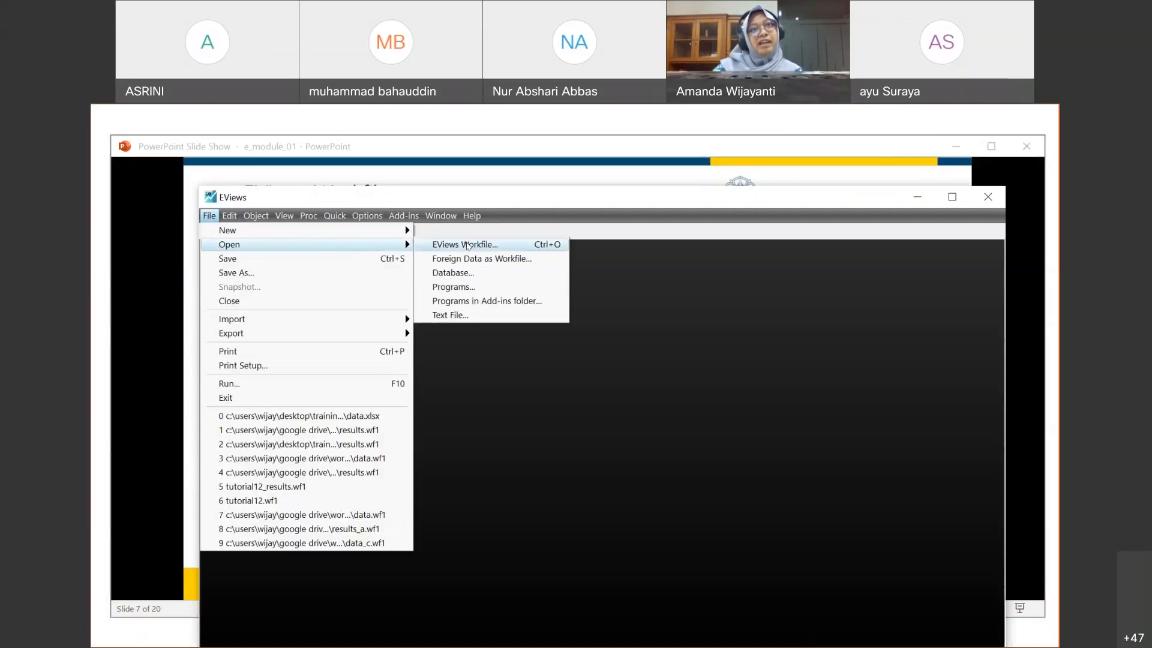
mouse_move(387, 227)
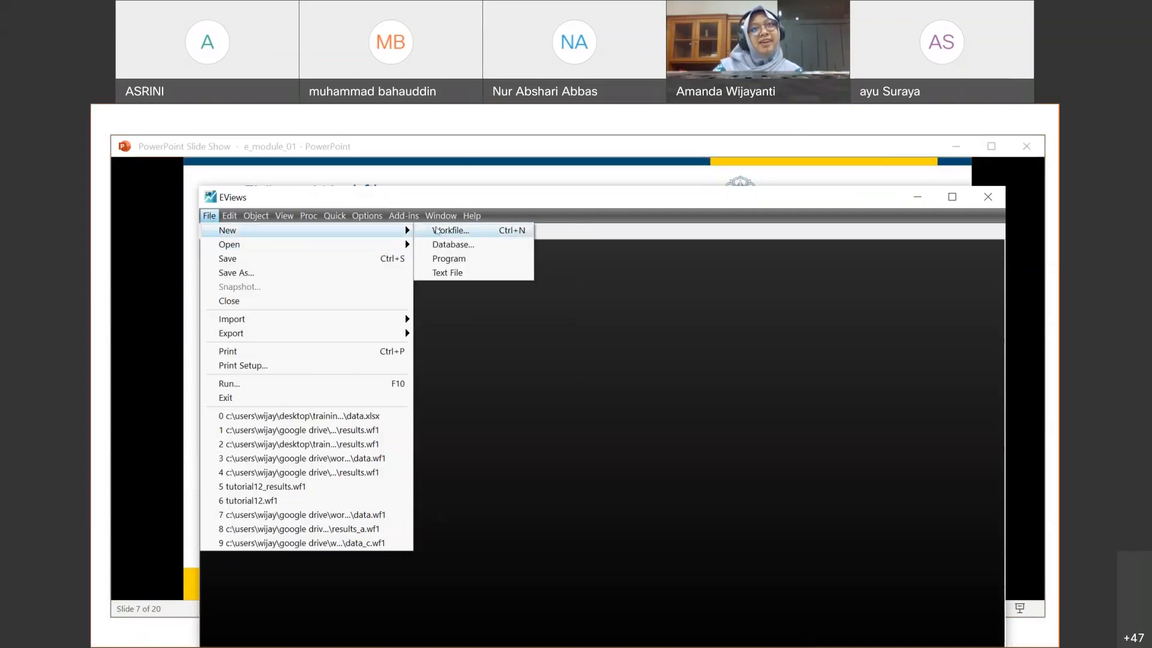
left_click(436, 231)
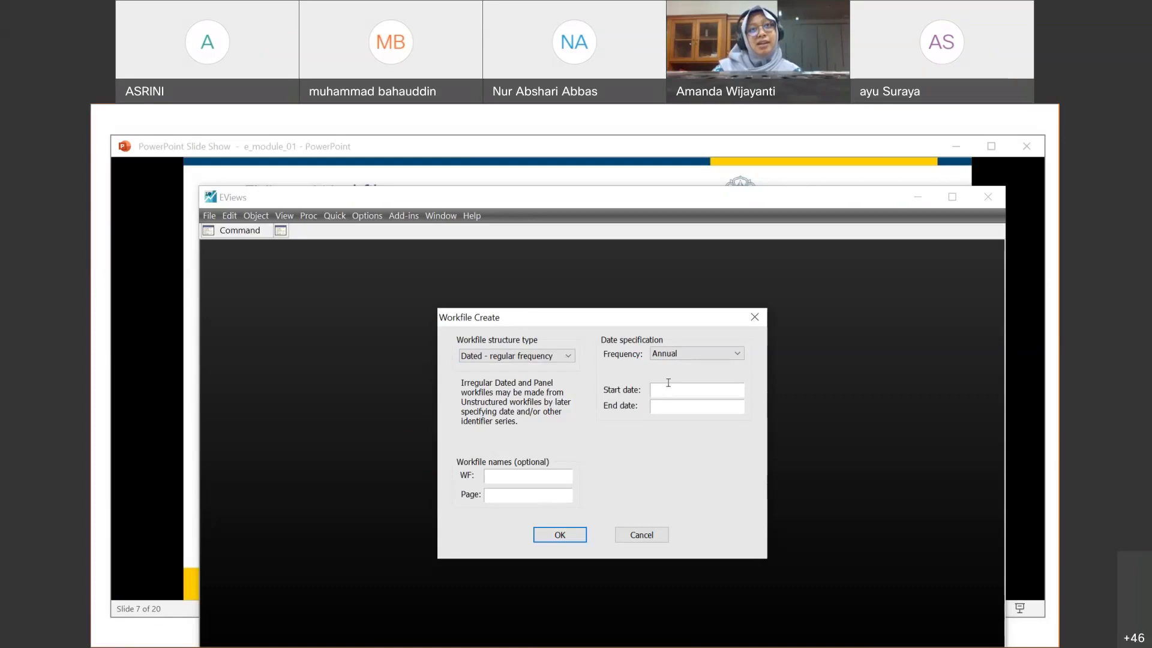
left_click(569, 360)
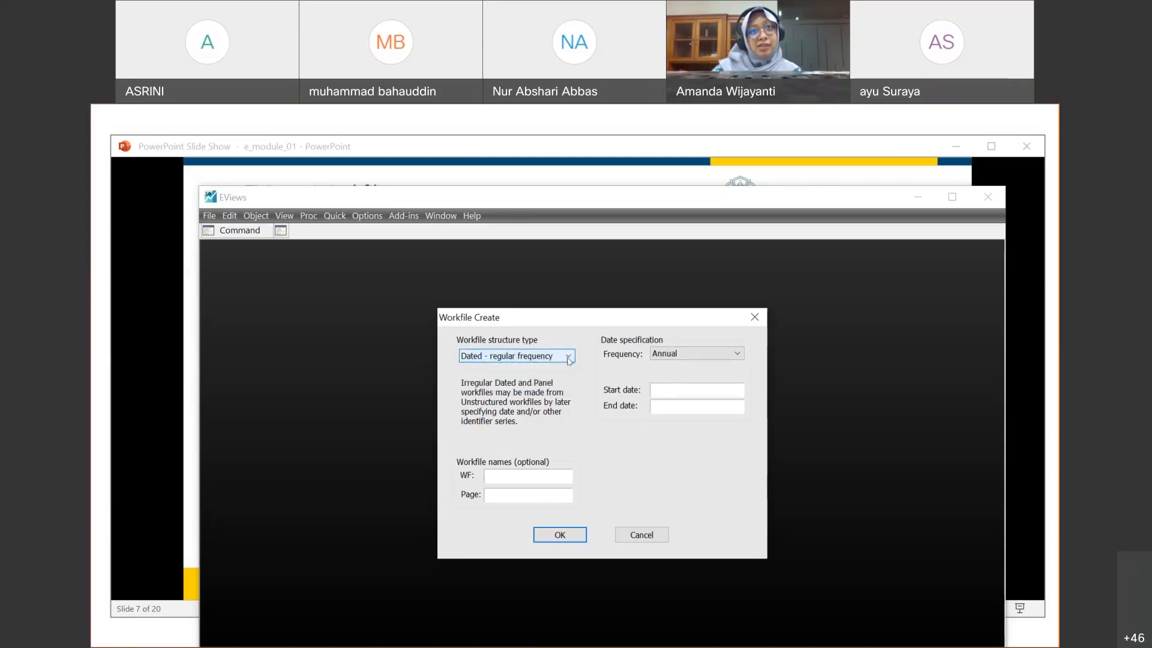
left_click(569, 360)
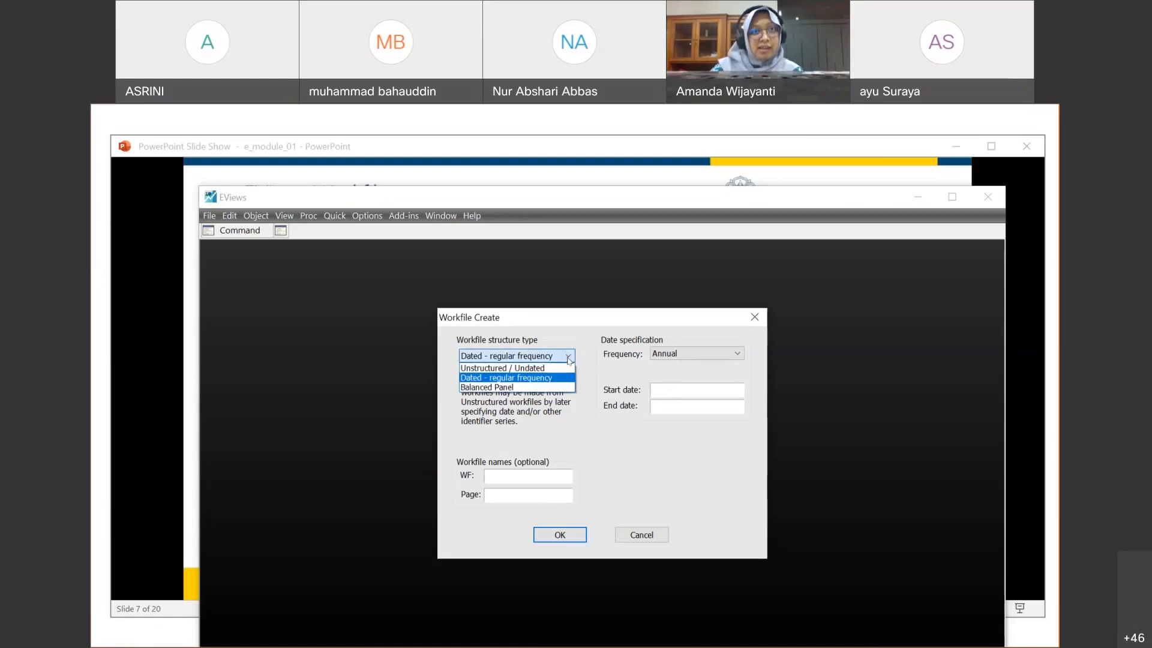
left_click(546, 370)
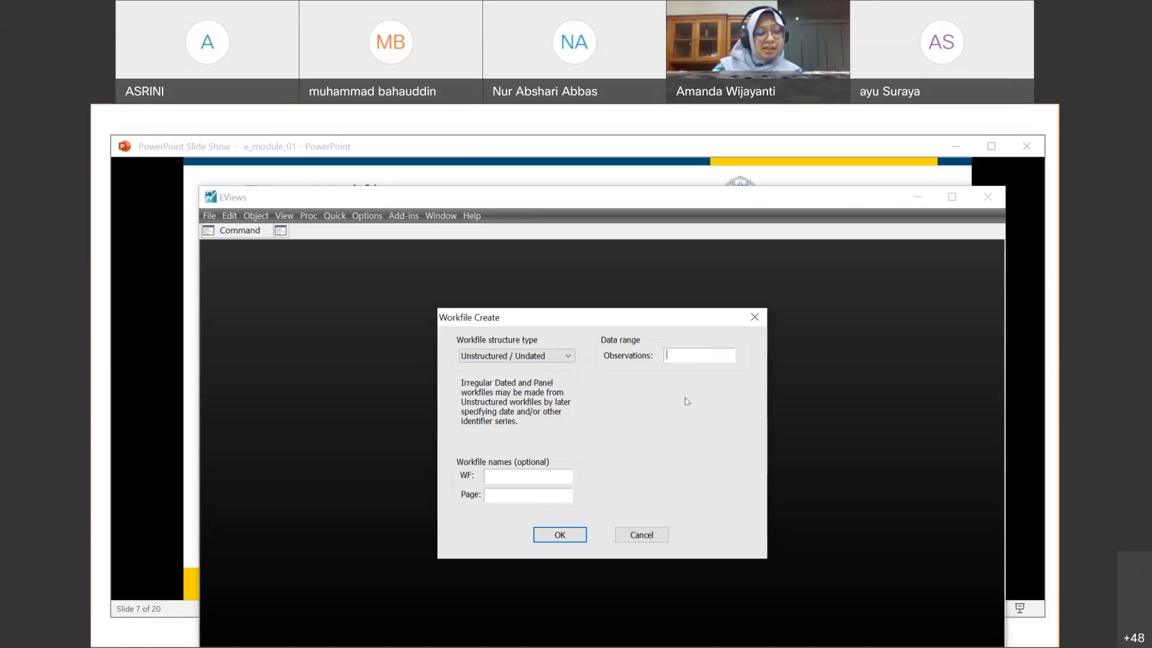
type("50")
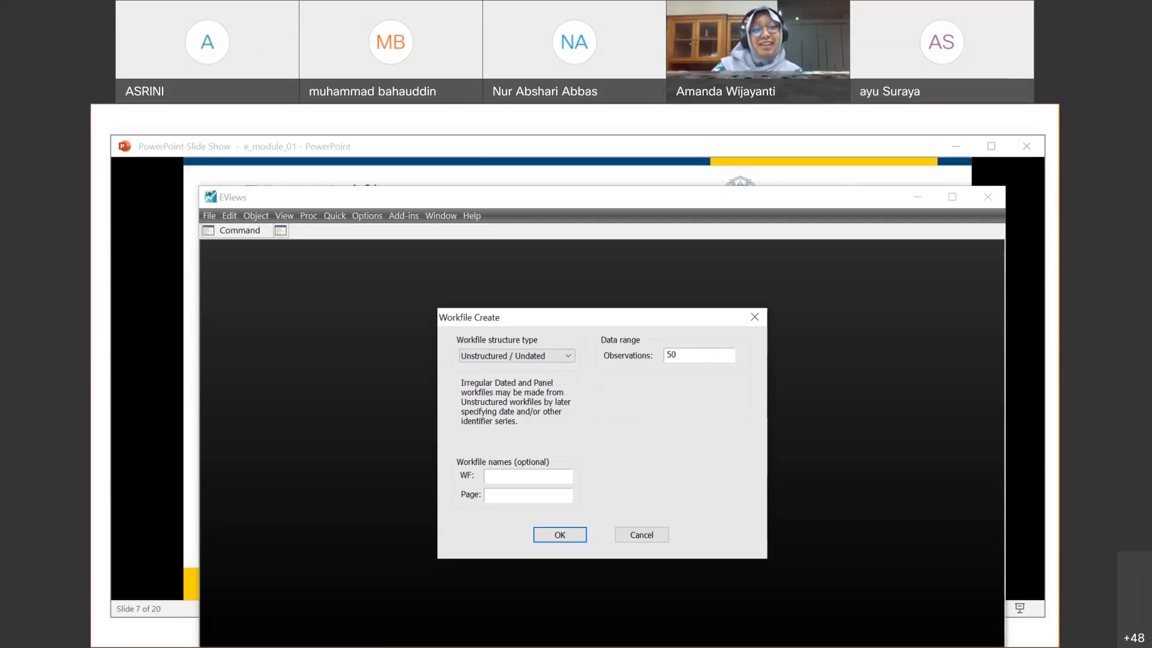
left_click(582, 538)
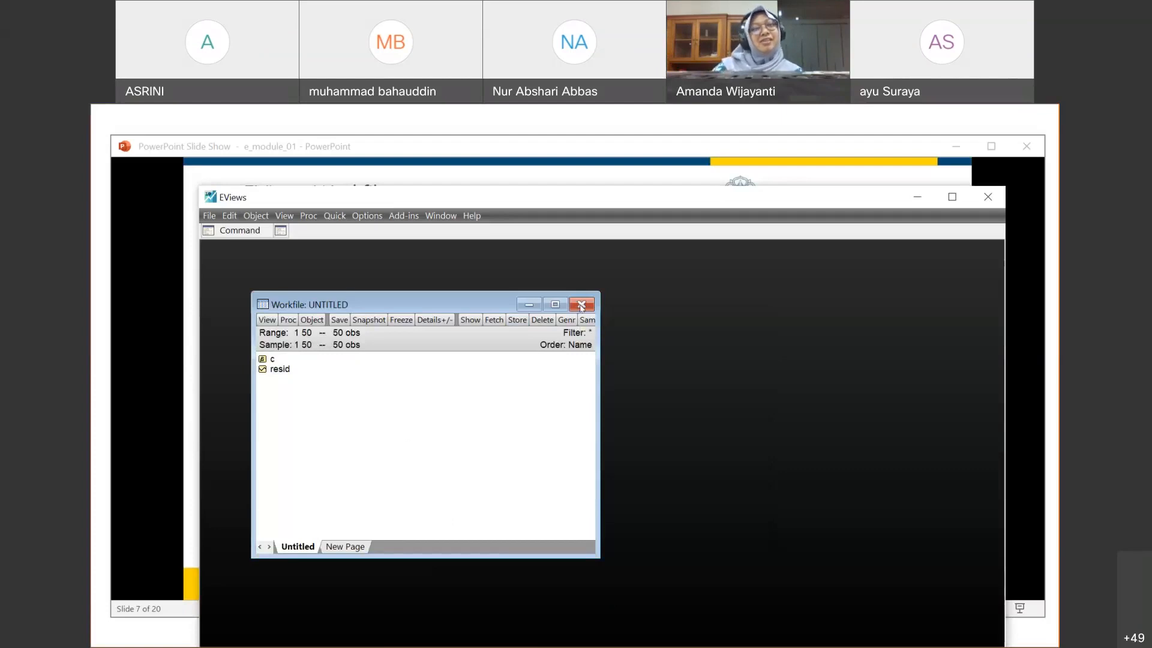
left_click(580, 307)
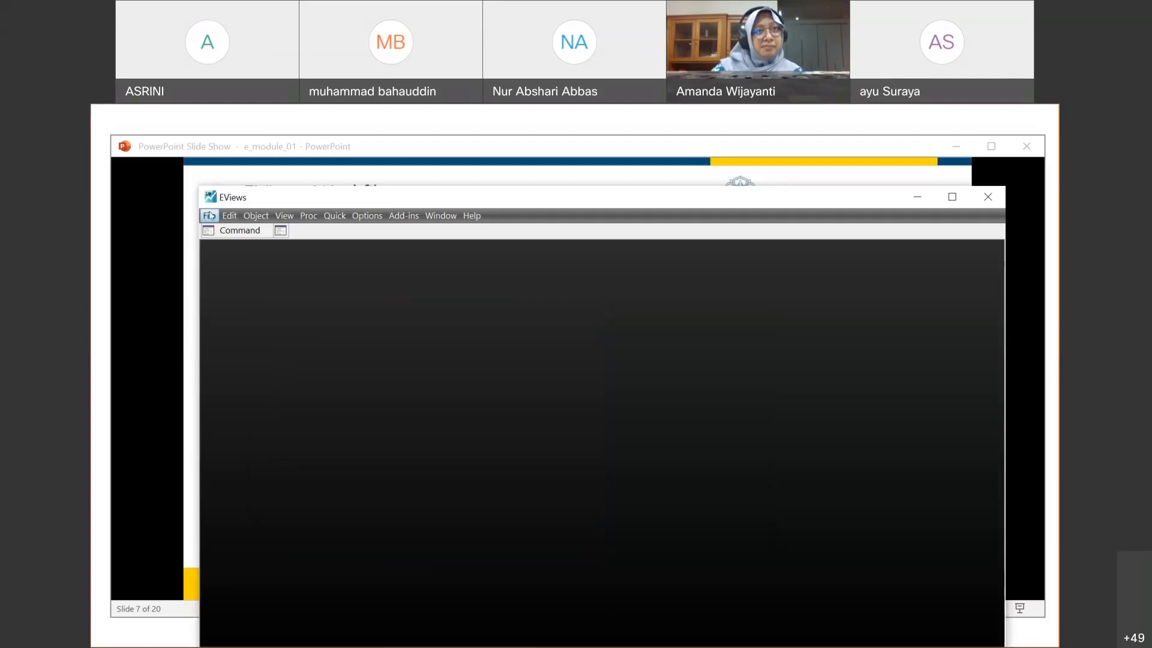
Step: Create a new Dated - regular frequency workfile with annual data from 2000 to 2020, and close it
left_click(209, 216)
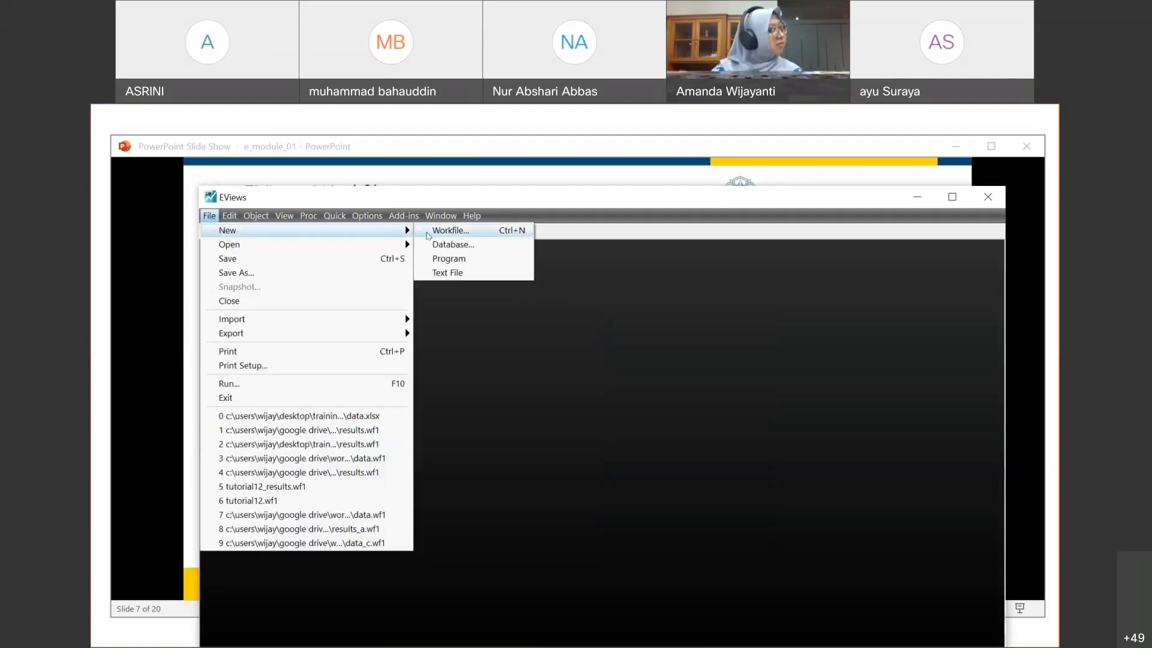
left_click(428, 235)
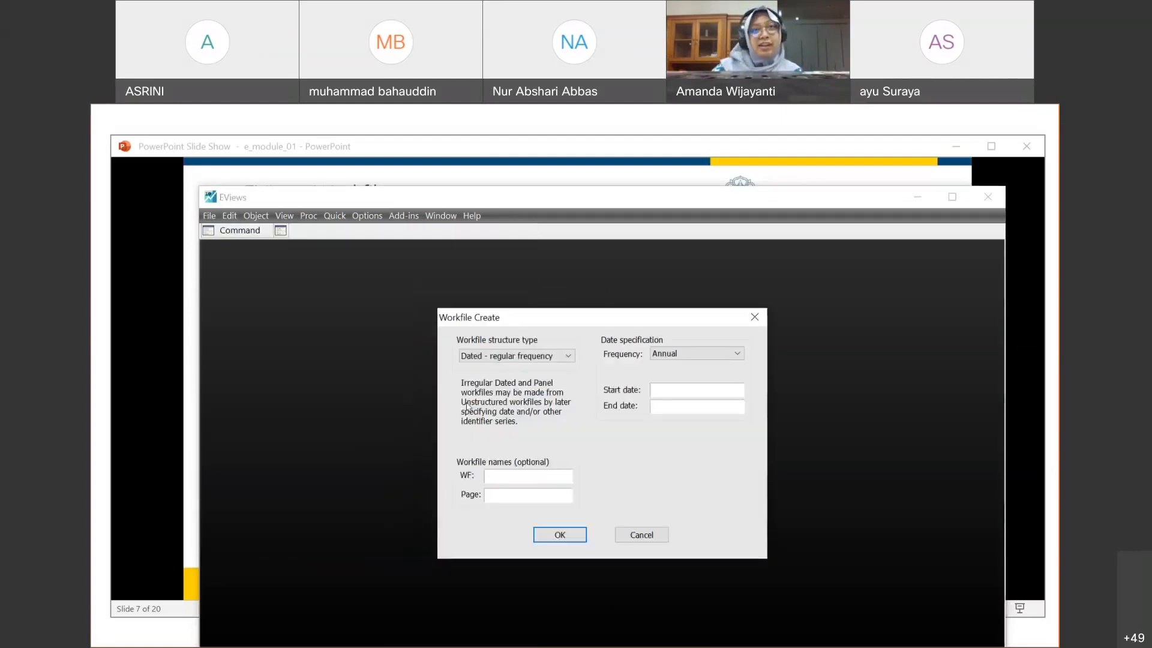
left_click(568, 358)
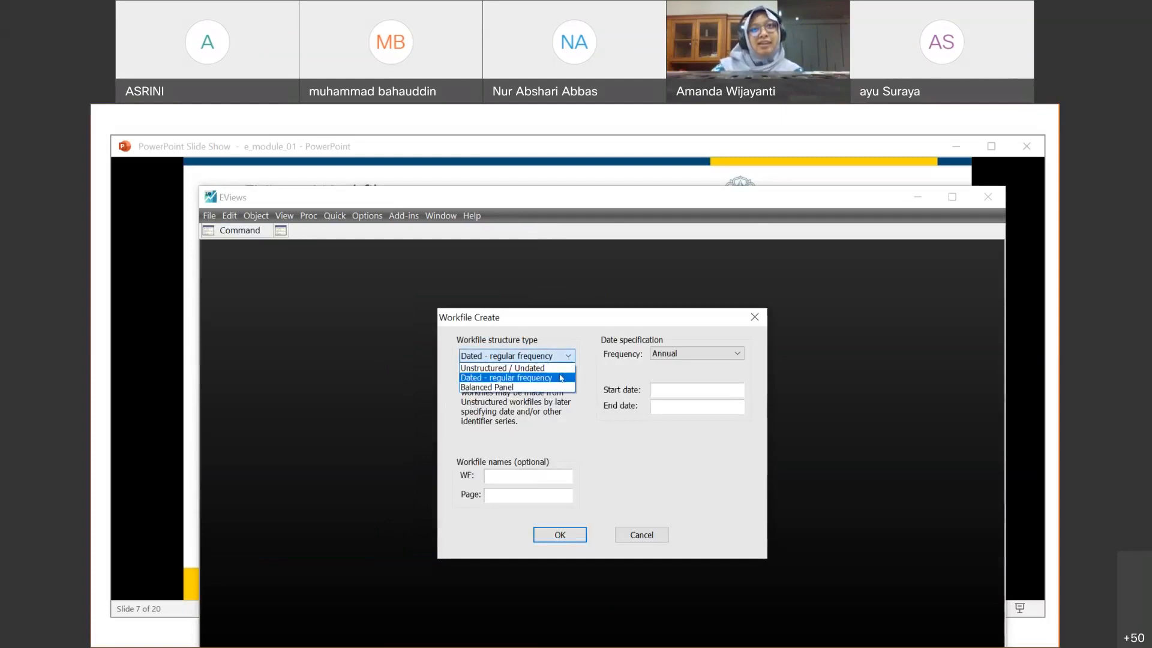
left_click(561, 377)
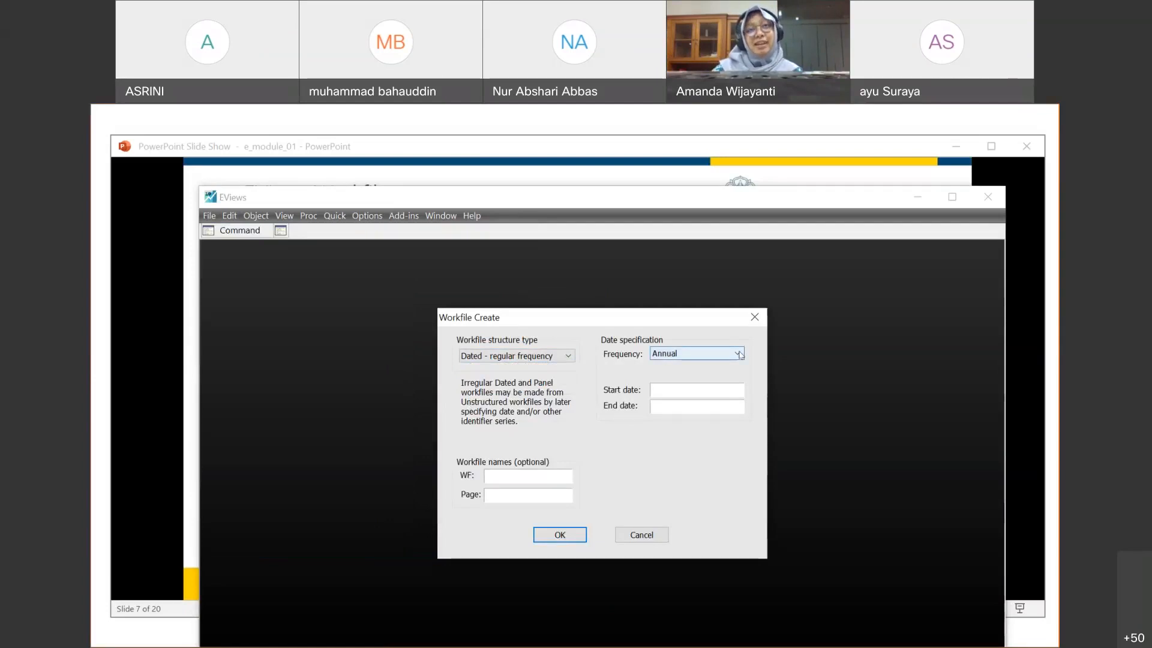
left_click(740, 355)
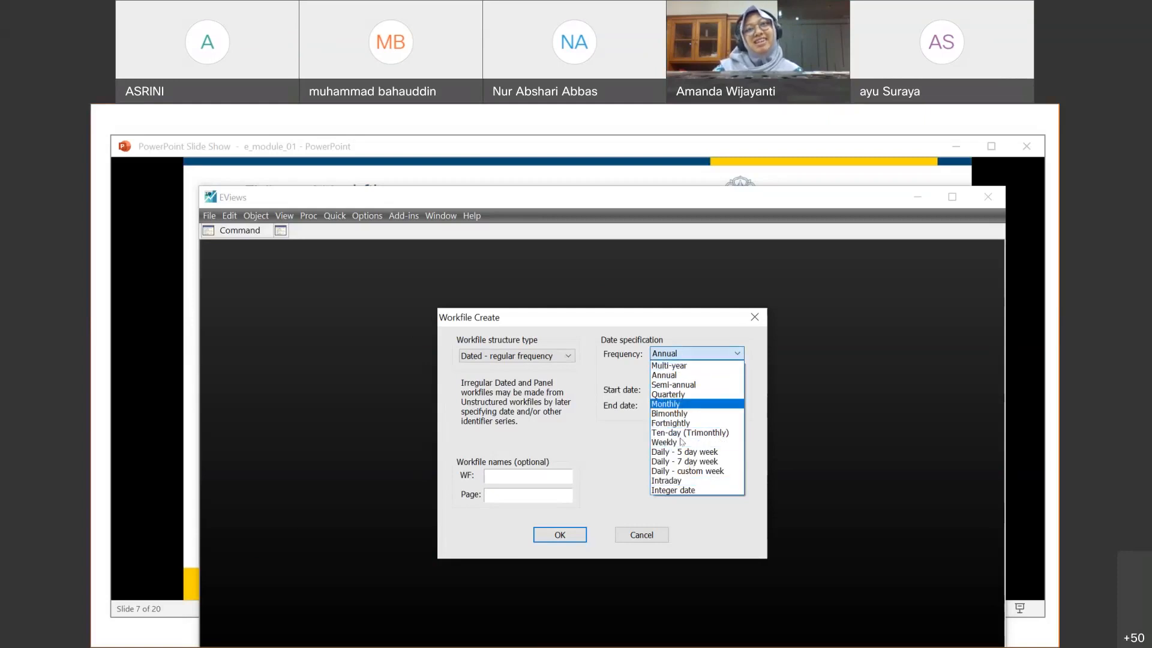
left_click(684, 376)
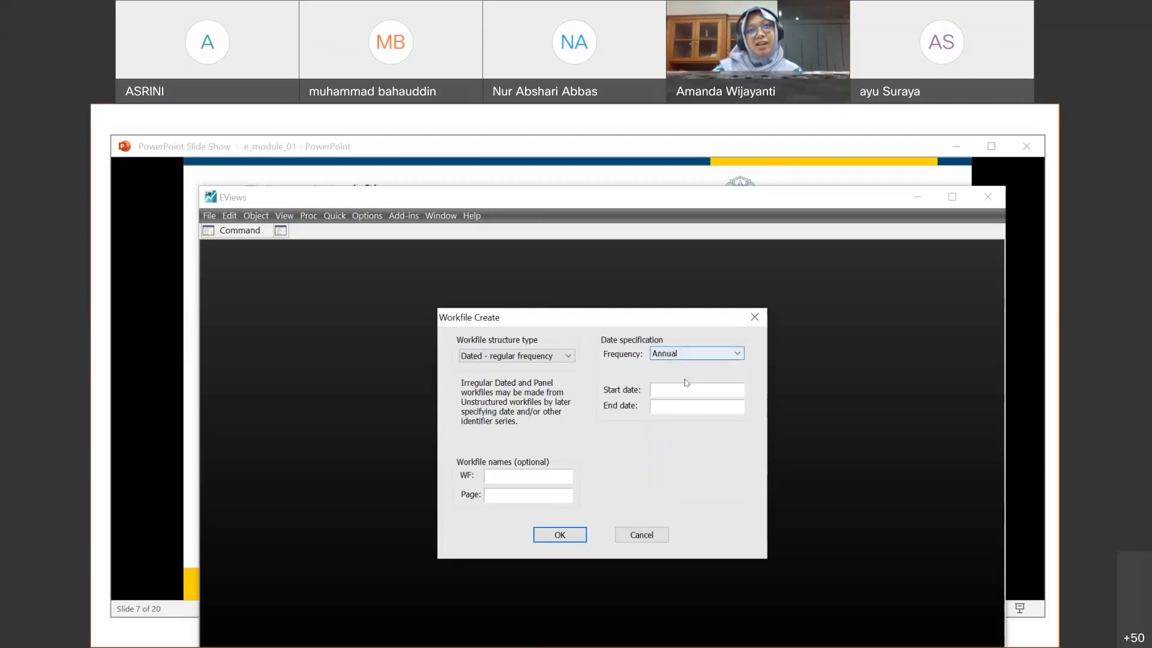
left_click(682, 391)
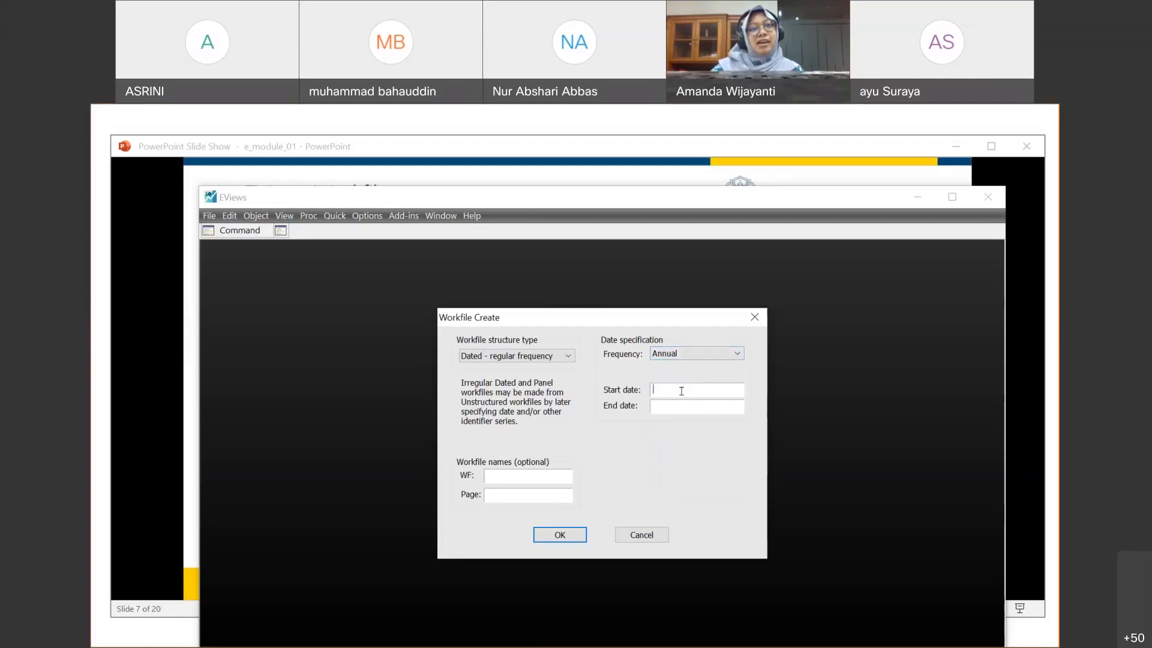
type("2000")
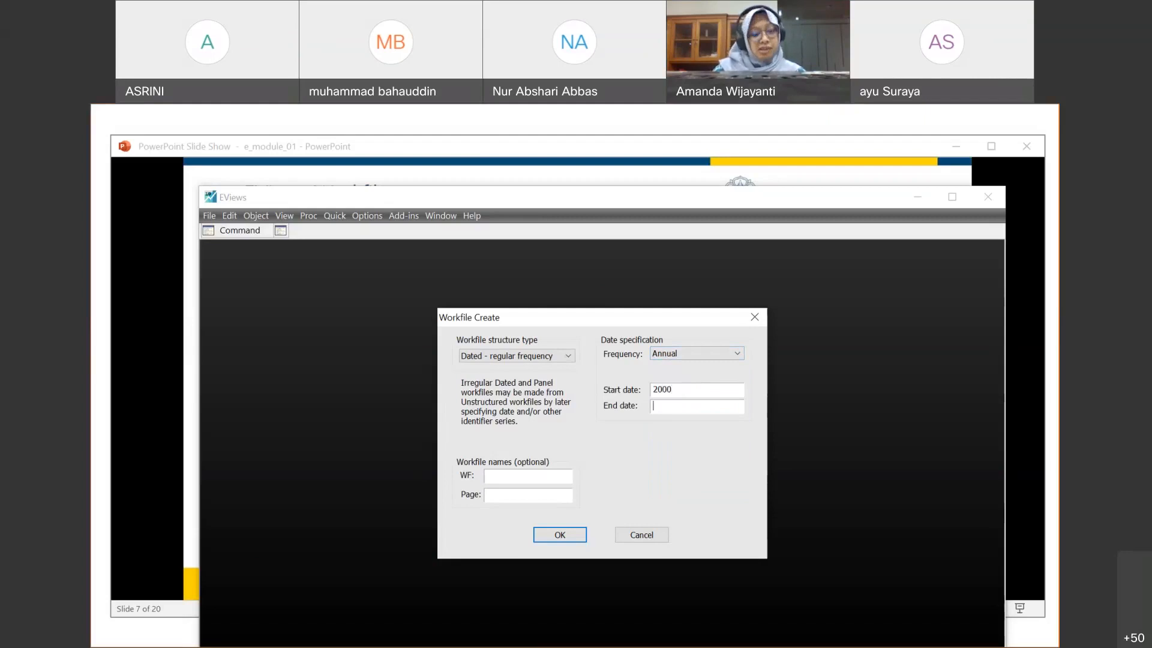
type("2020")
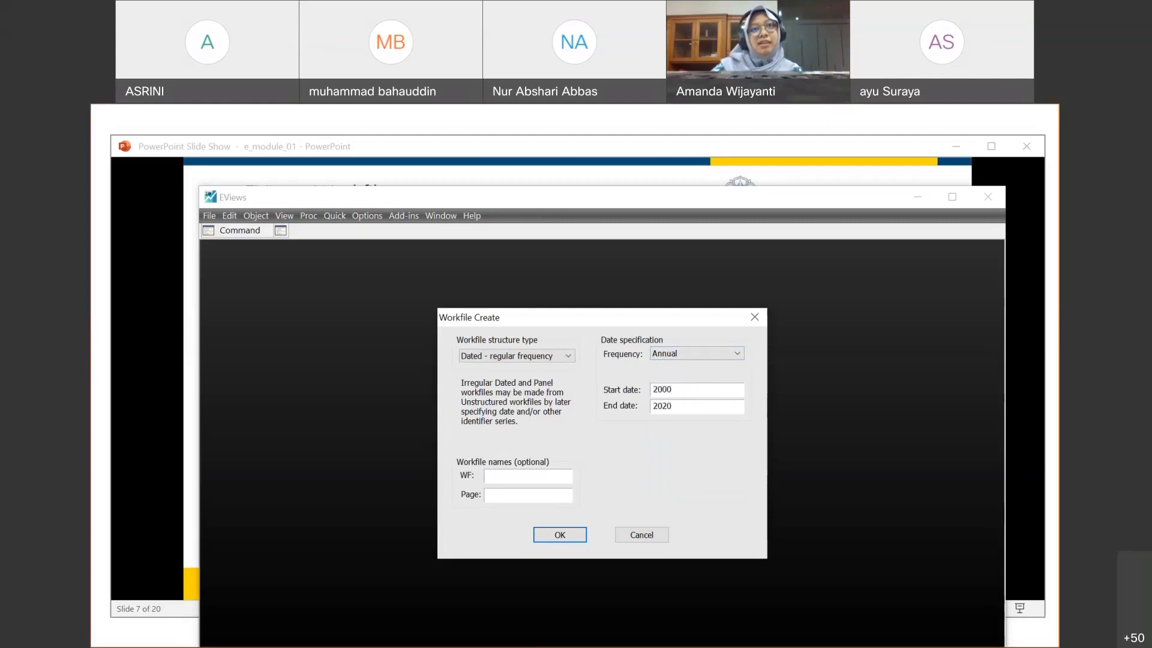
left_click(580, 536)
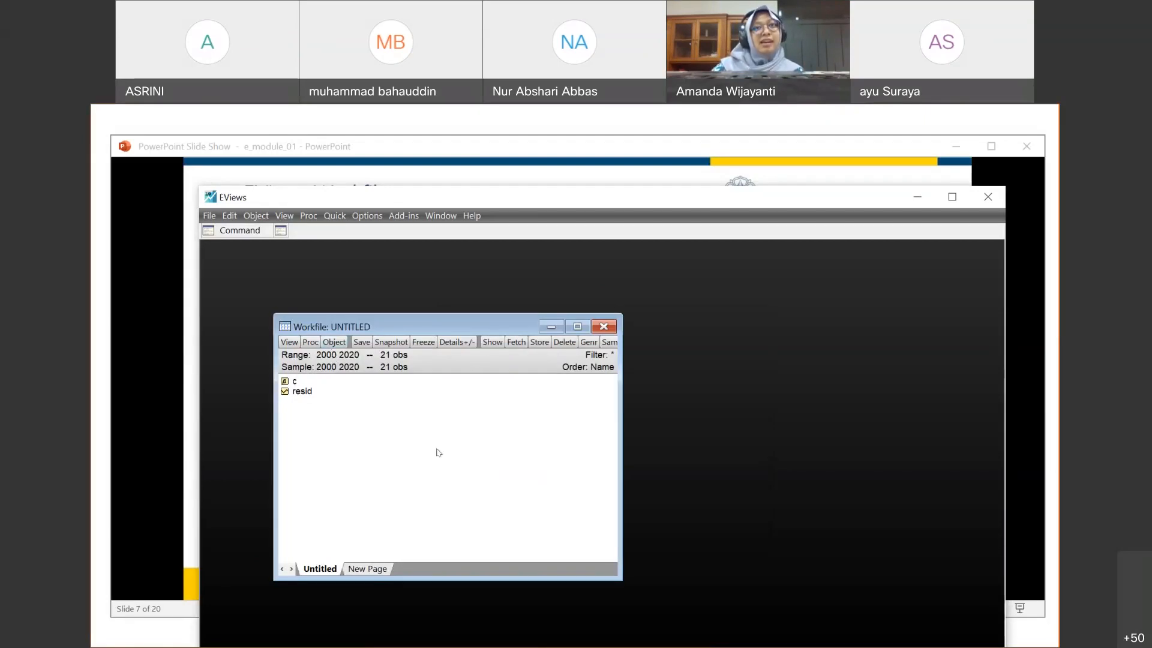
left_click(604, 327)
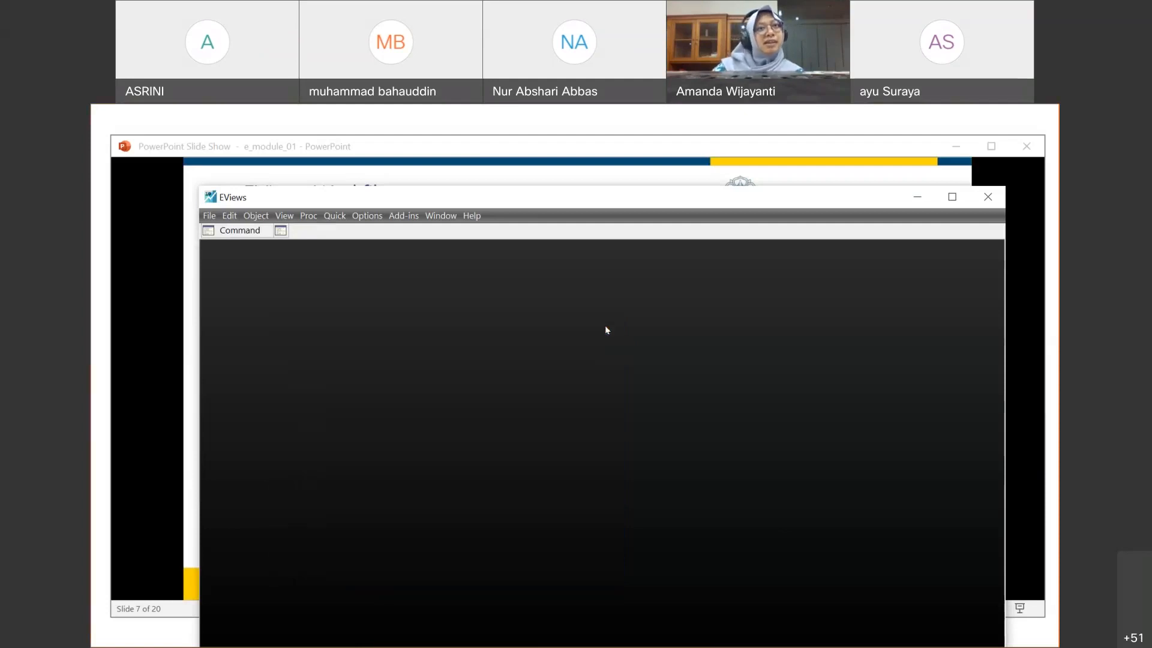
Step: Start a new workfile with the Balanced Panel structure, keeping the frequency at Annual
left_click(211, 215)
mouse_move(384, 231)
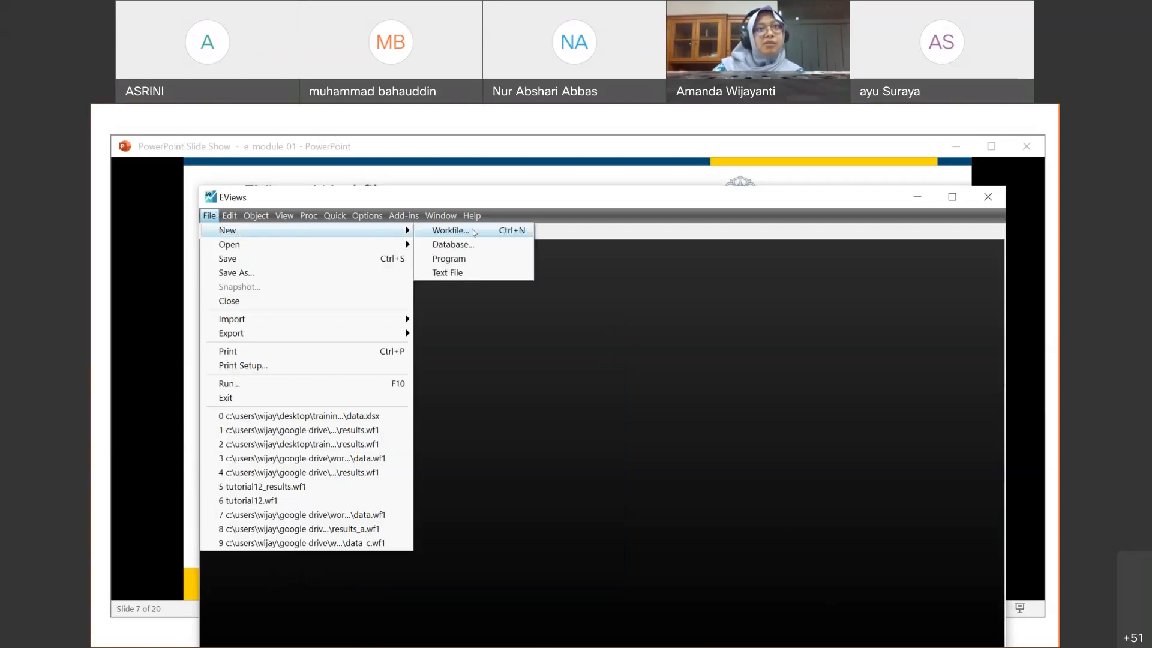
left_click(451, 230)
left_click(528, 356)
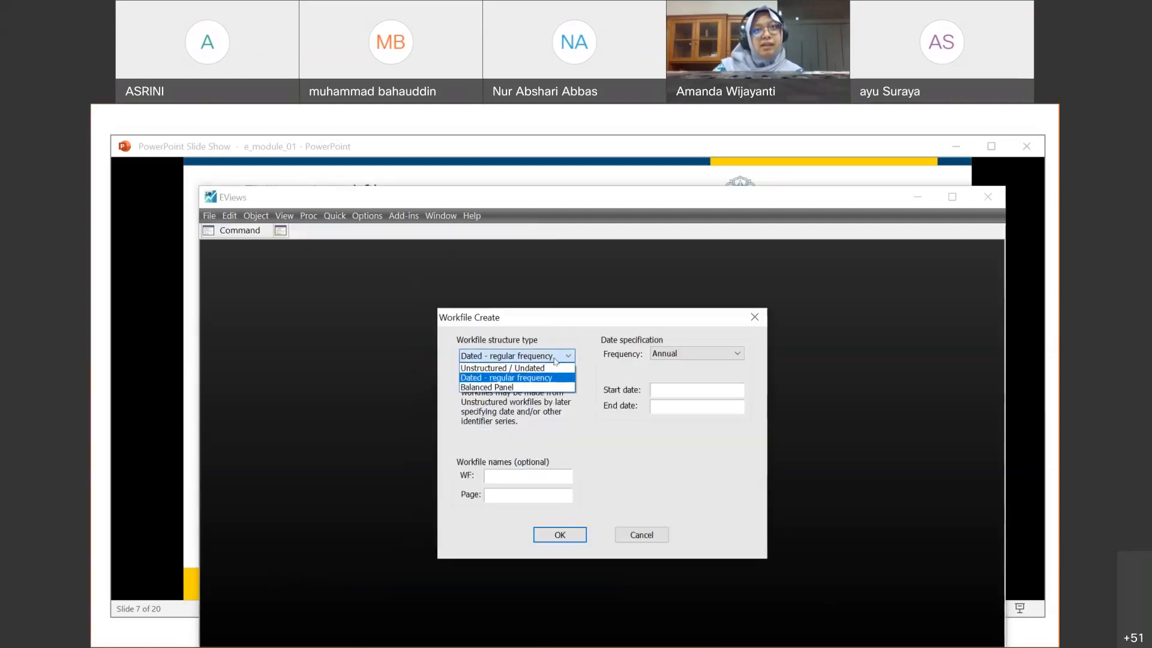
left_click(530, 387)
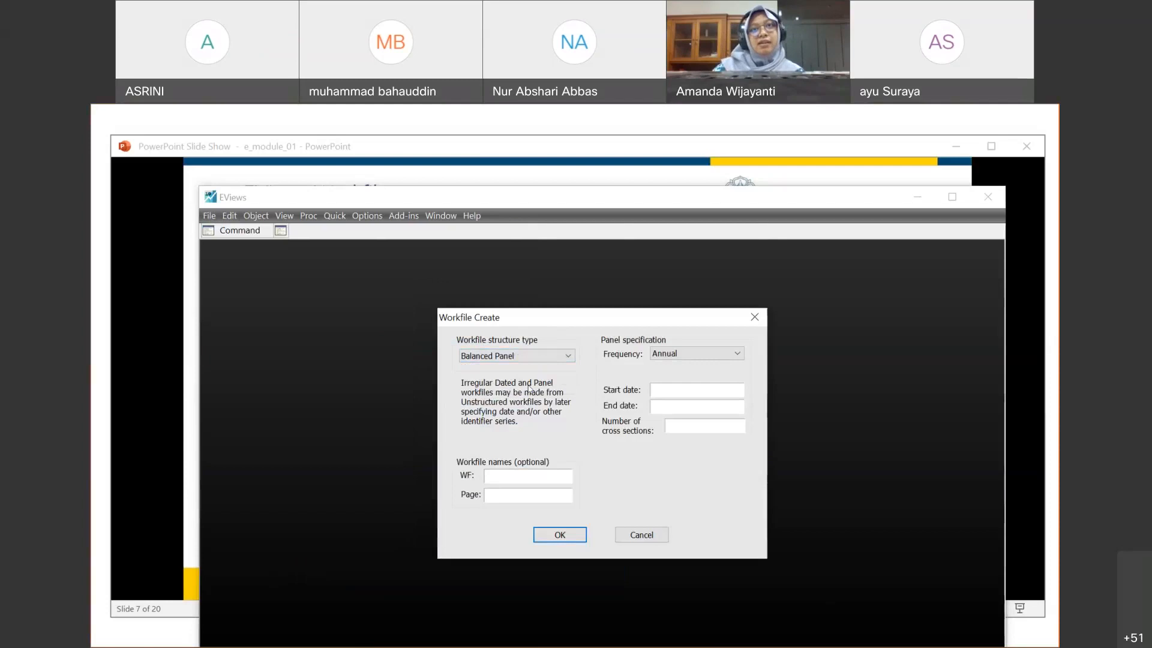
left_click(737, 354)
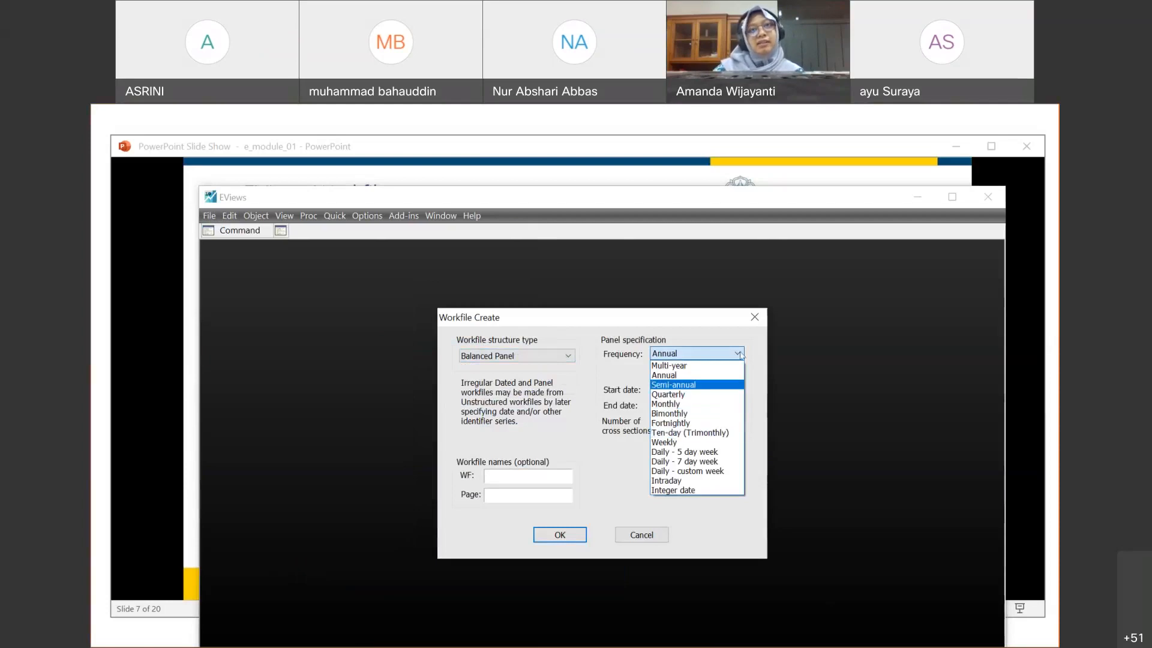
left_click(739, 354)
Step: Create the panel workfile with start date 2000, end date 2005 and 3 cross sections, and close it
left_click(702, 390)
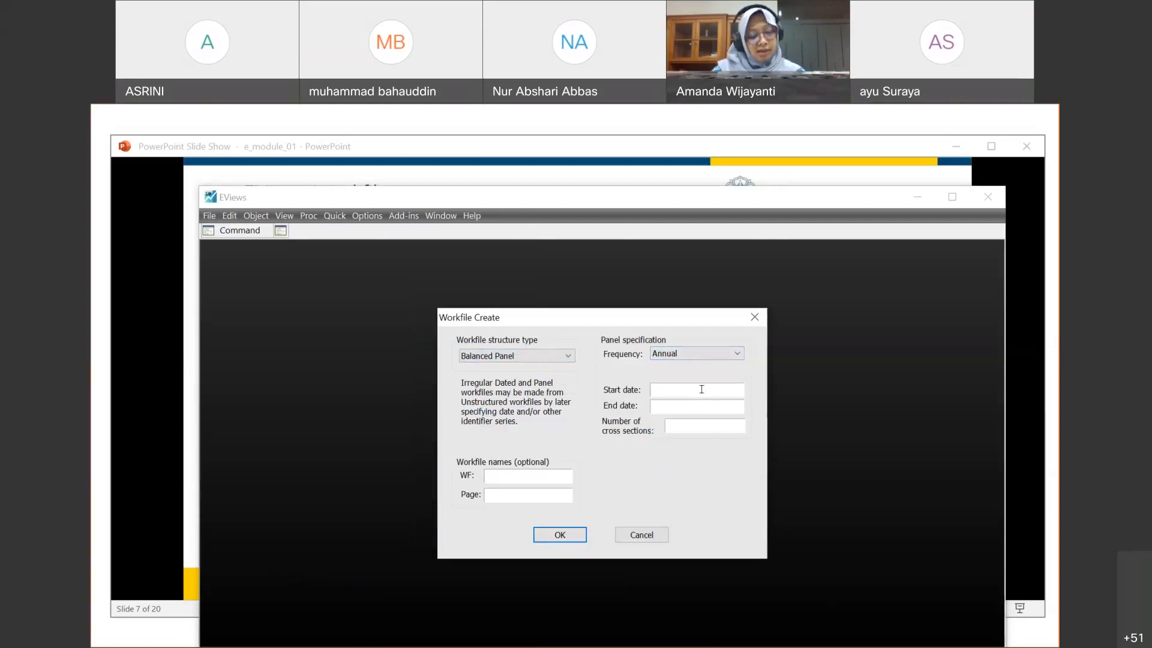
type("2000")
key("Tab")
type("2005")
left_click(702, 426)
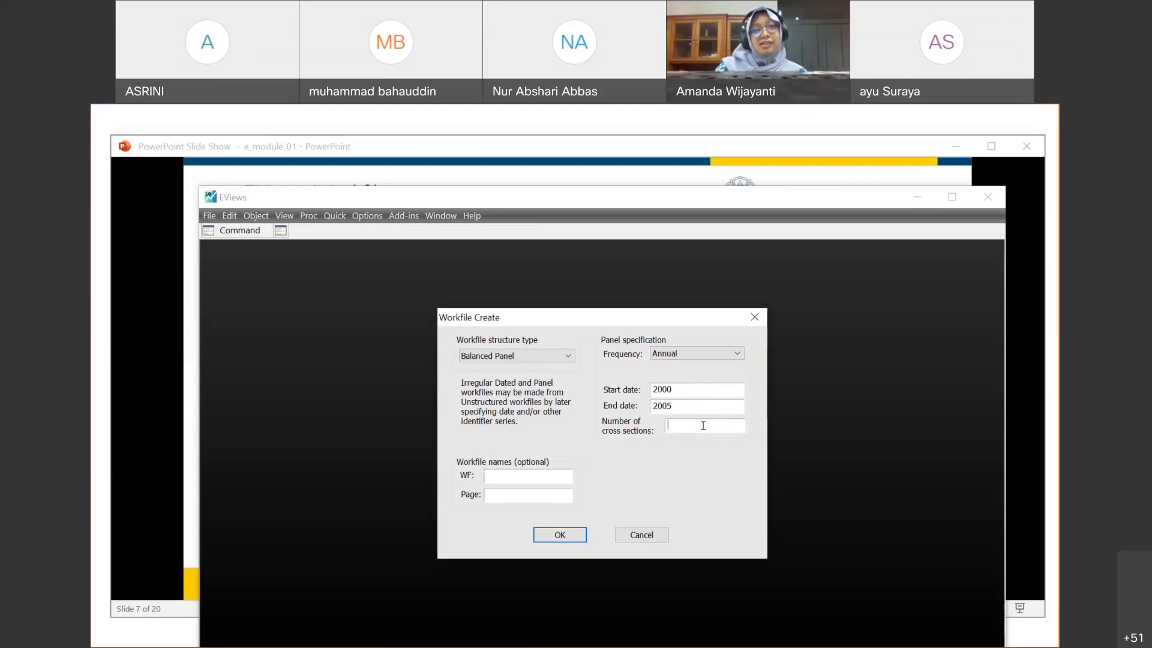
type("5")
key("BackSpace")
type("3")
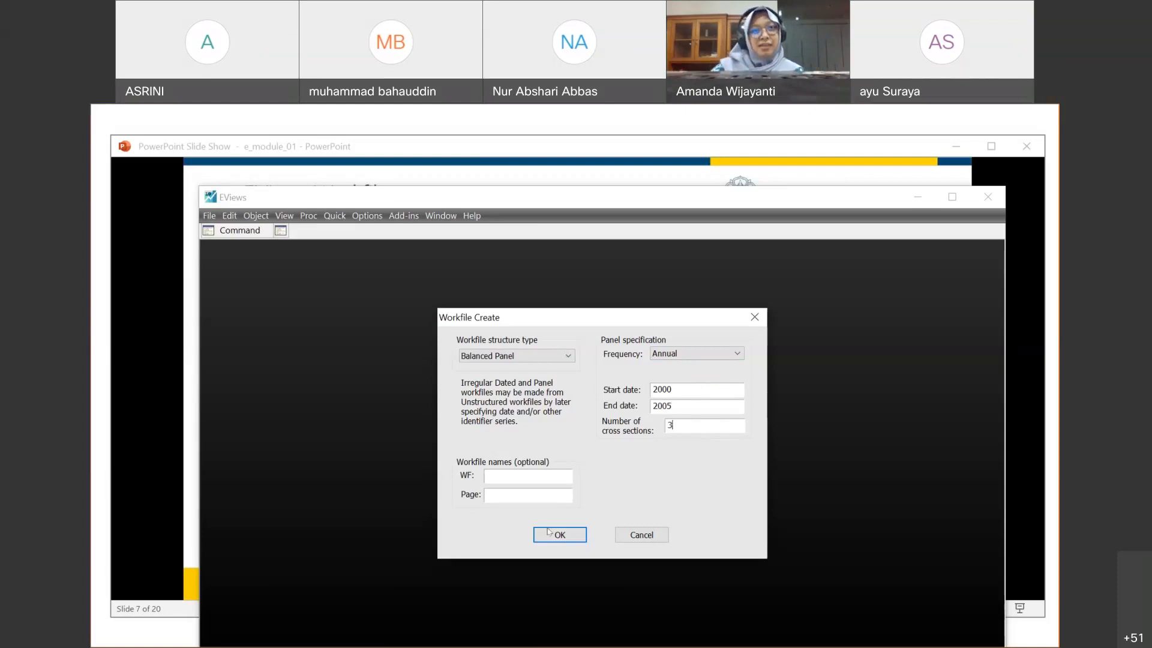
left_click(565, 541)
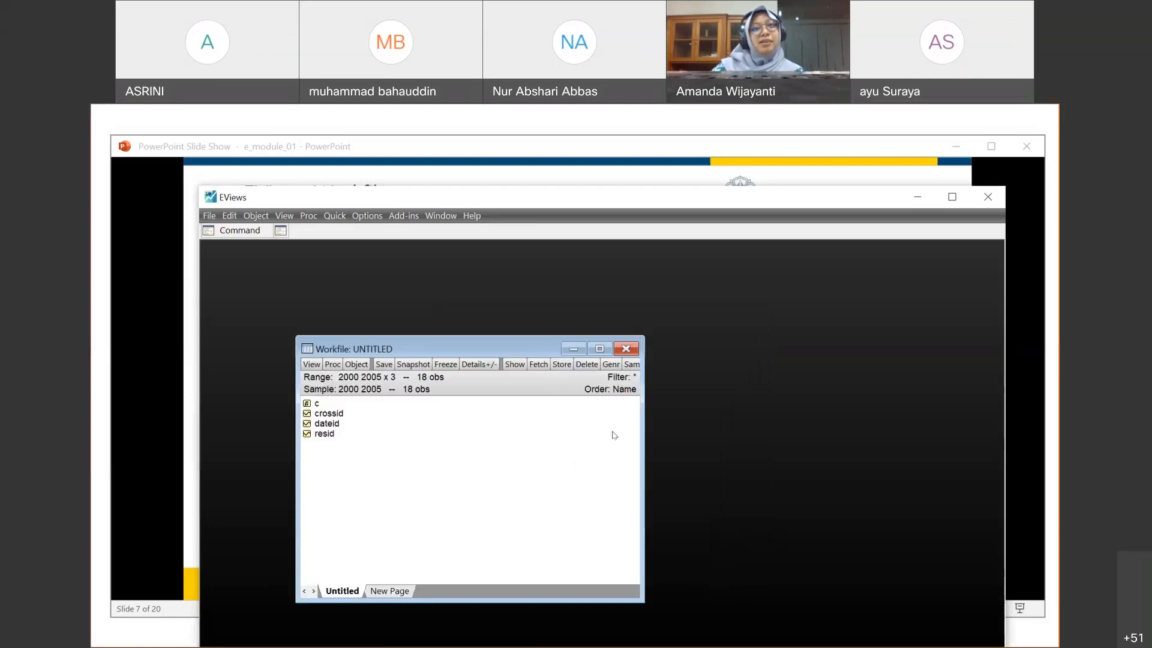
left_click(629, 348)
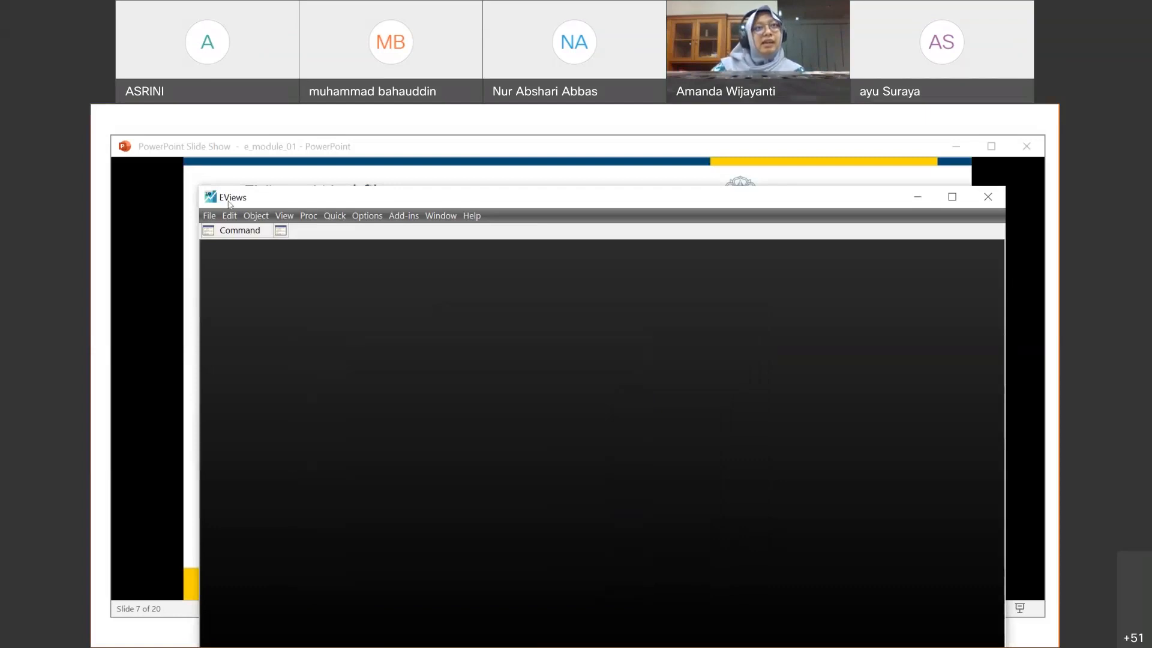
left_click(209, 215)
mouse_move(224, 233)
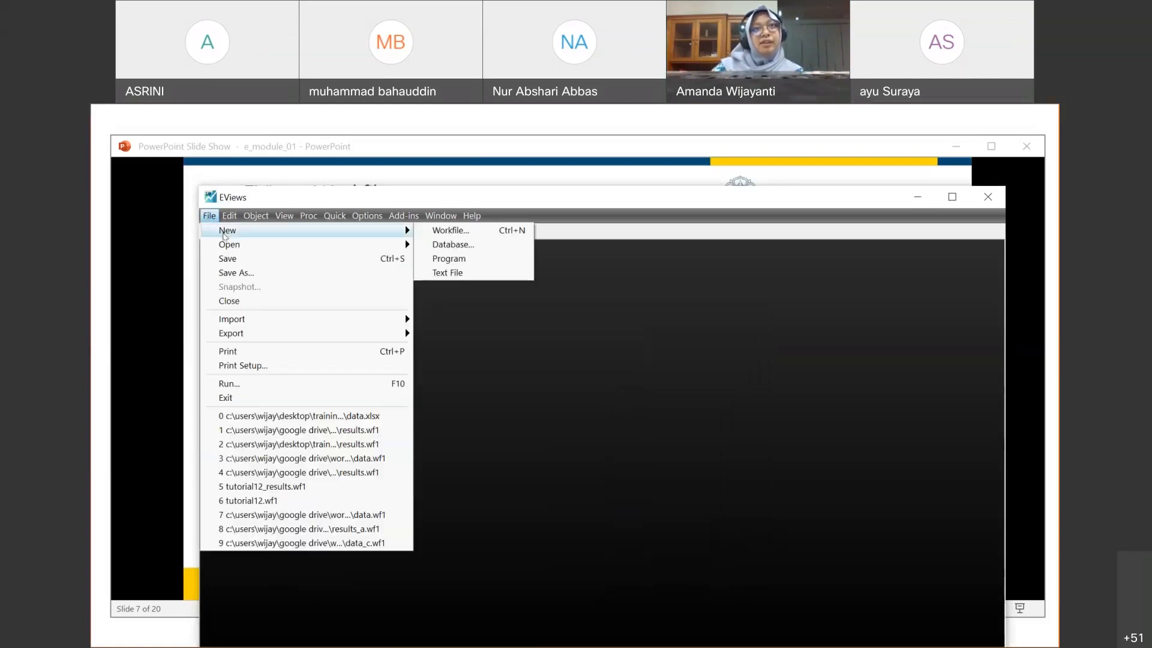
left_click(443, 231)
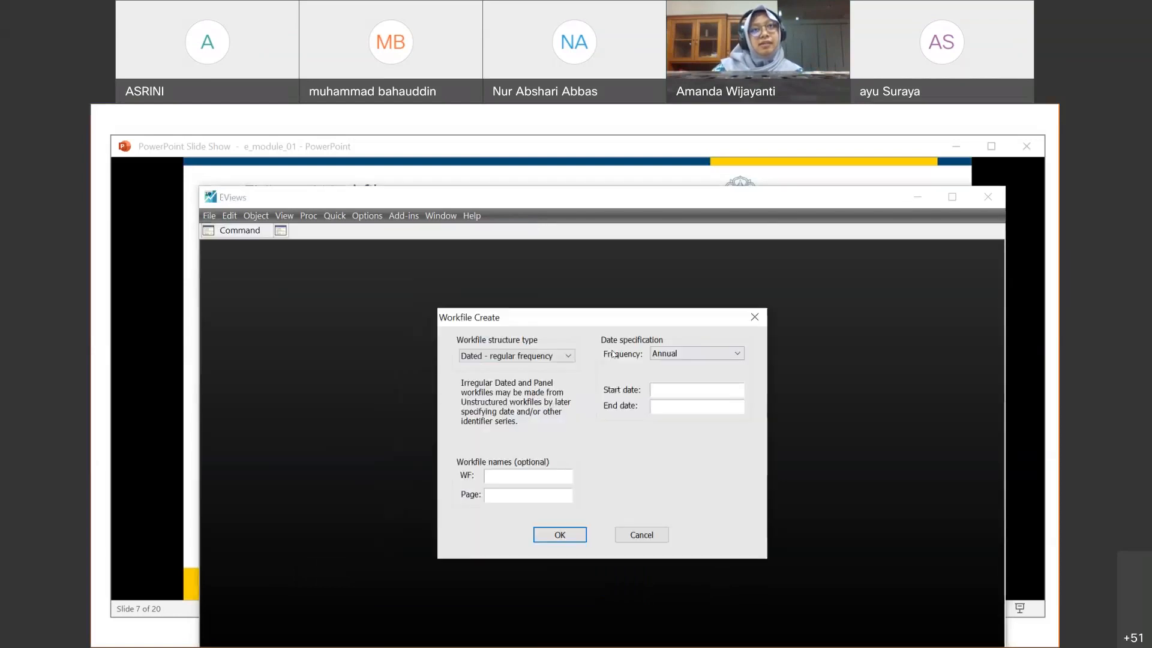
left_click(641, 535)
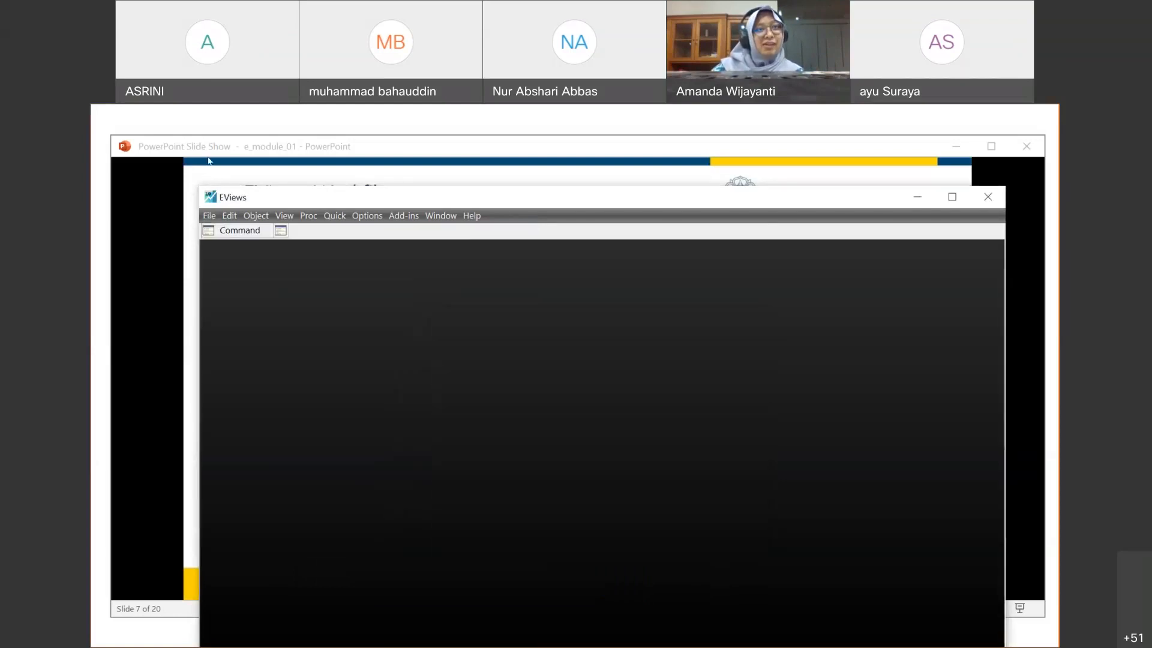
Step: Open the existing EViews workfile Results from the training_eviews_1 folder
left_click(210, 230)
left_click(209, 216)
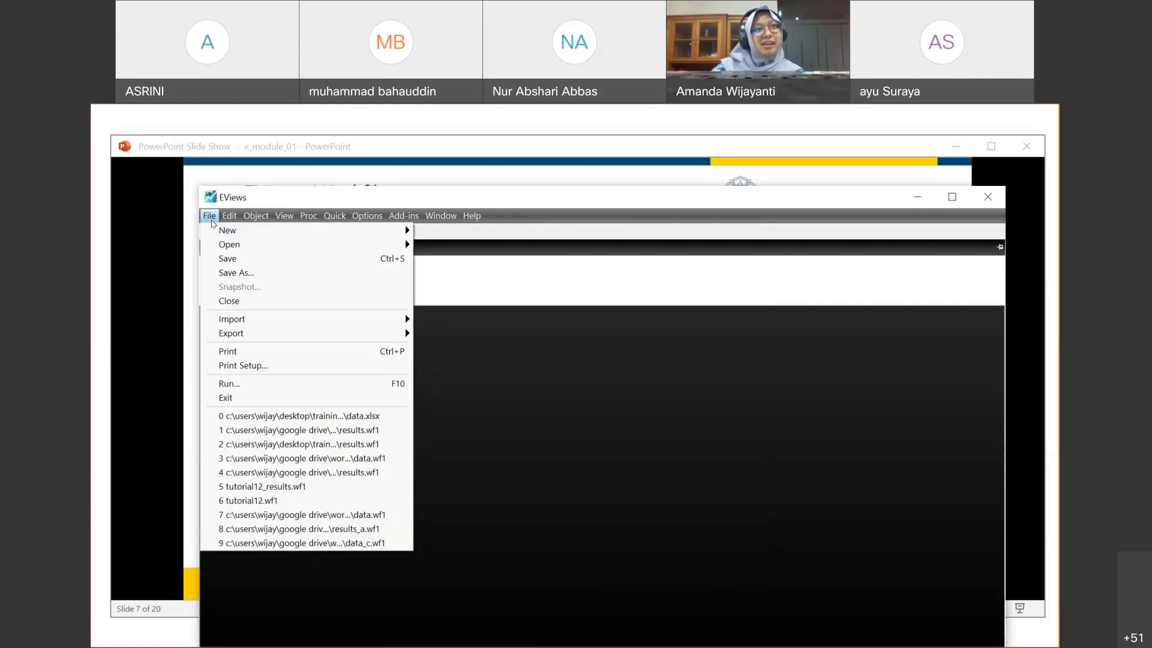
mouse_move(322, 249)
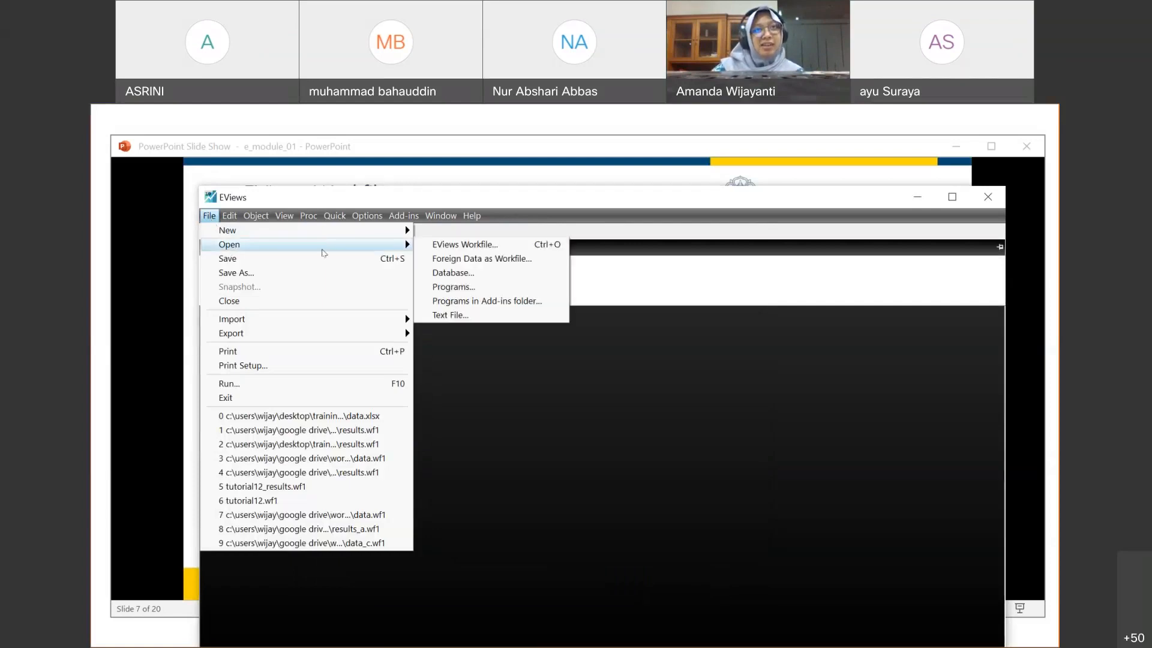
left_click(474, 246)
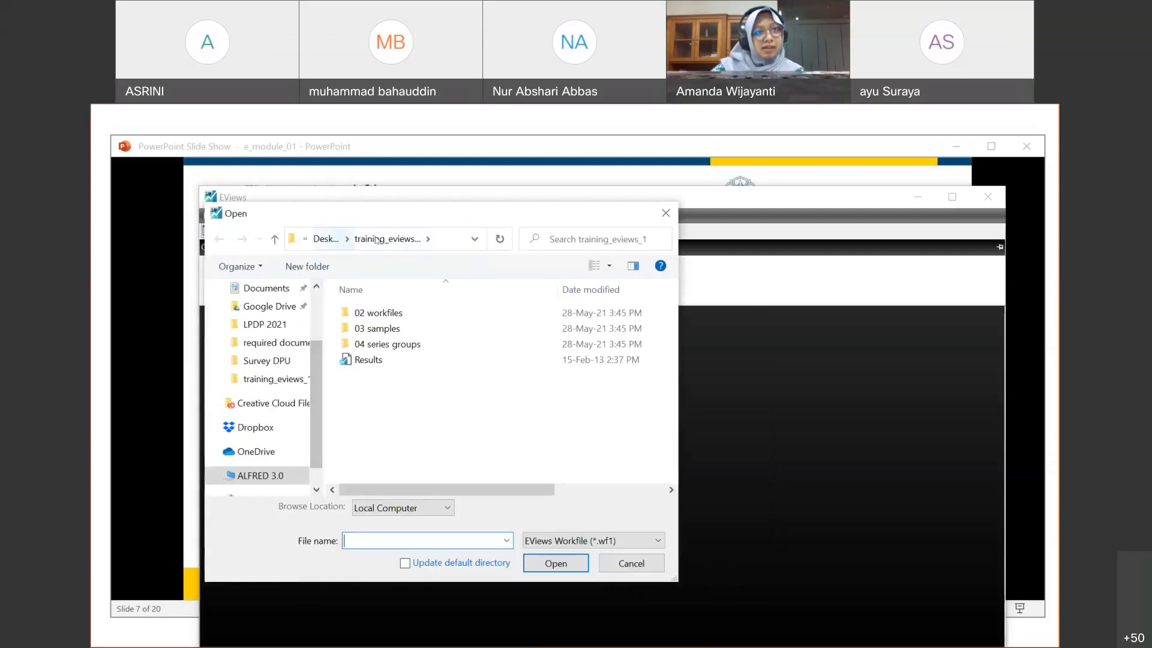
left_click(441, 359)
left_click(555, 563)
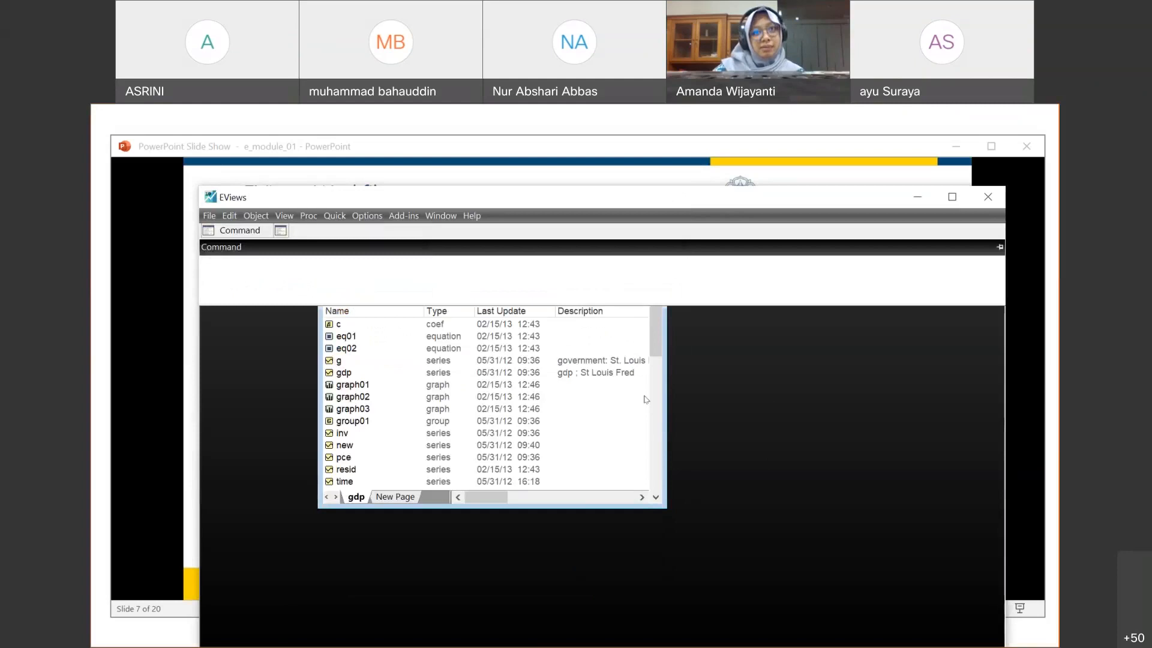
Step: Maximize the RESULTS workfile window so its whole object list can be shown
scroll(396, 453, "down", 1)
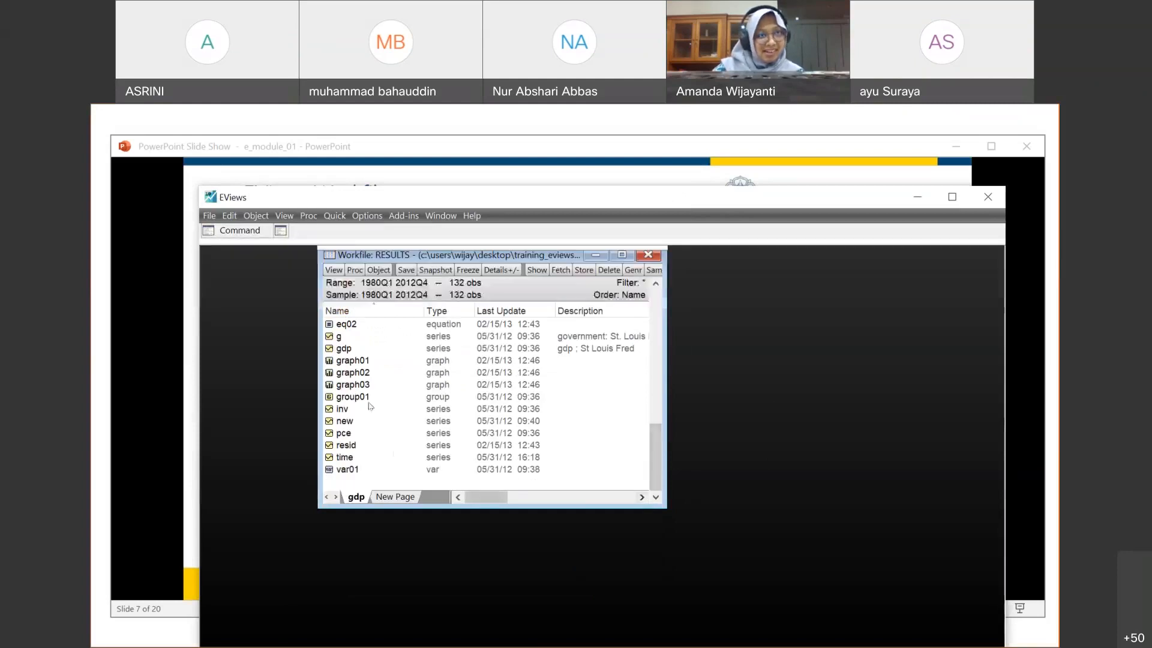
left_click_drag(583, 249, 549, 309)
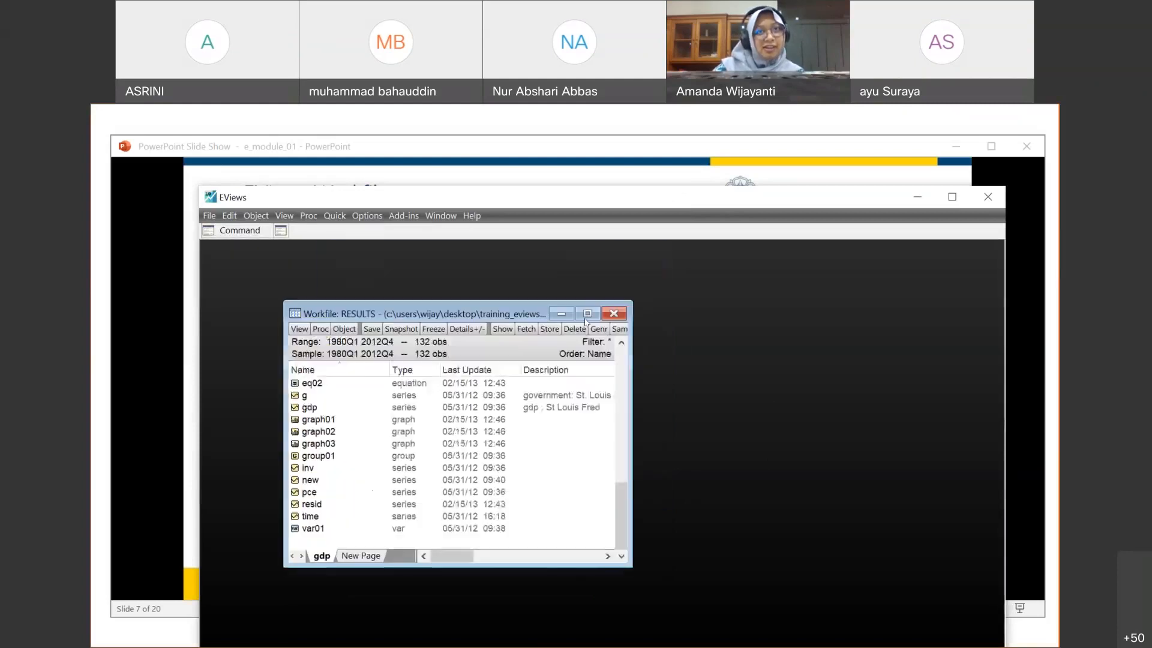
left_click(585, 315)
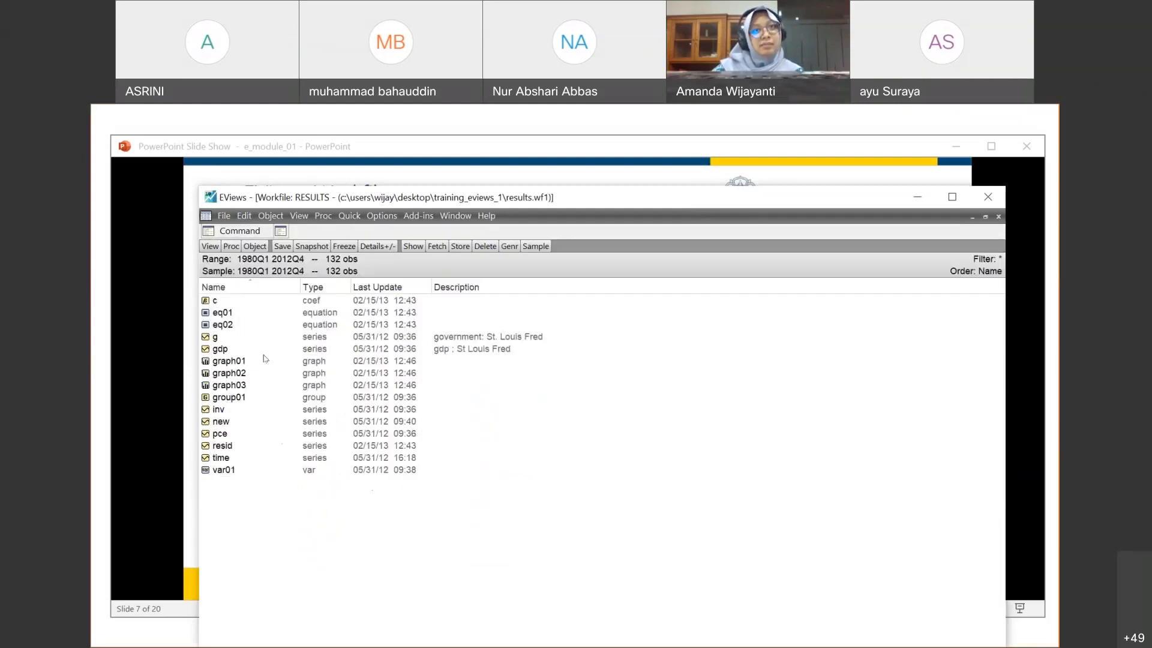
Step: Go through the series g, gdp, inv, new, pce and time in the workfile's object list
left_click(223, 352)
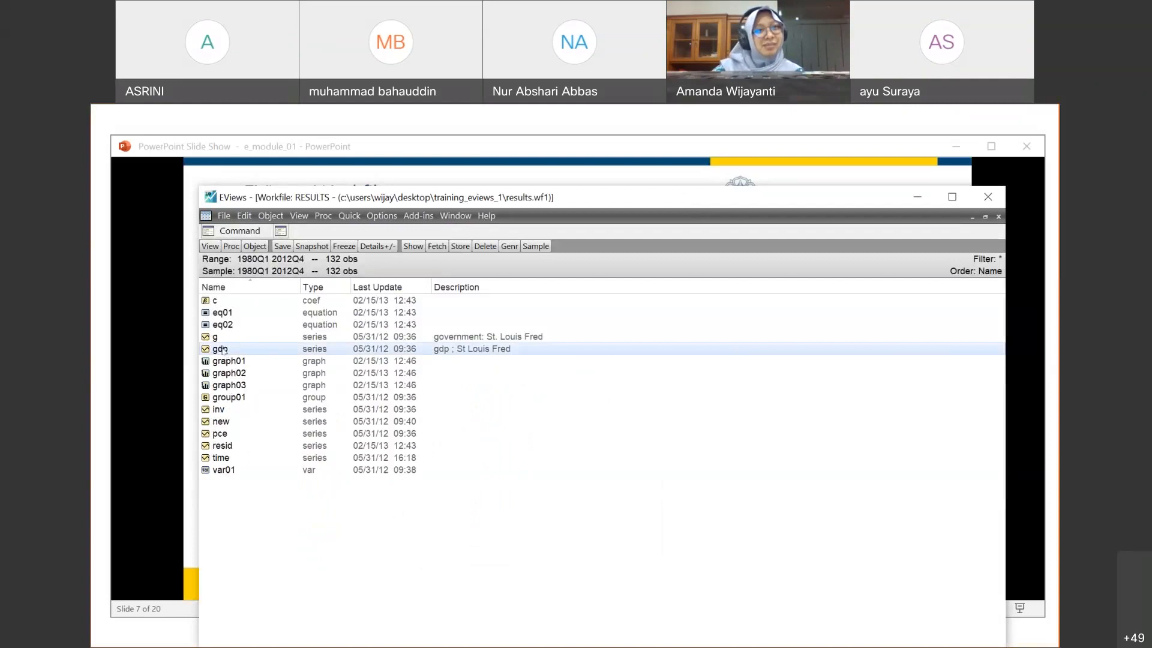
left_click(226, 339)
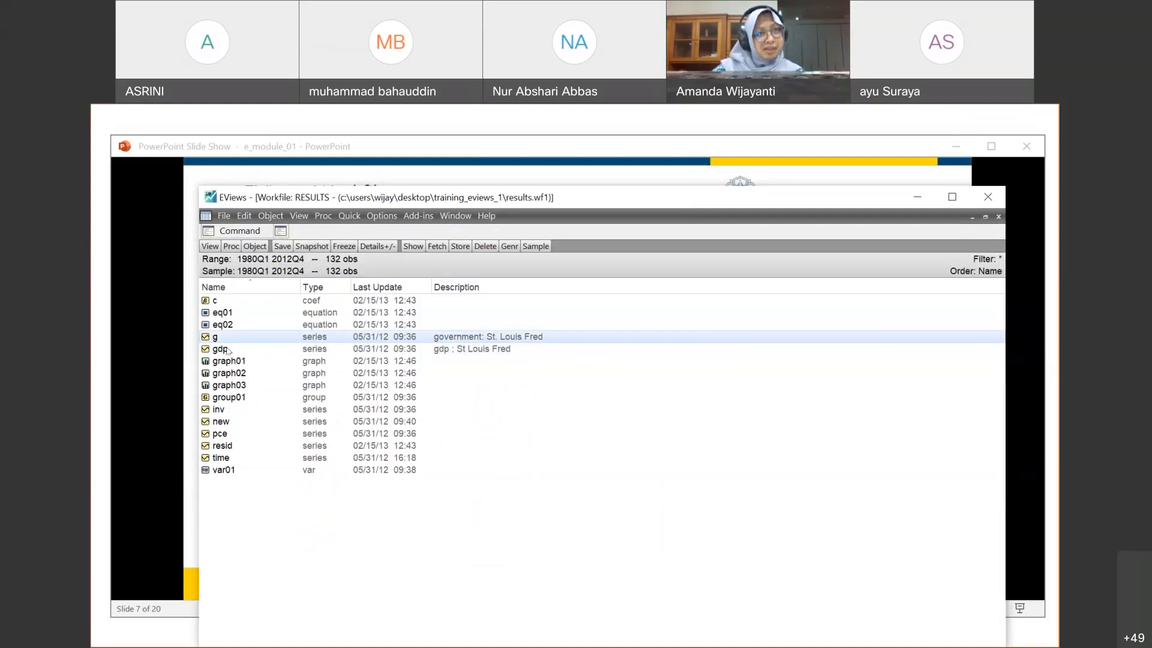
left_click(228, 350)
left_click(240, 411)
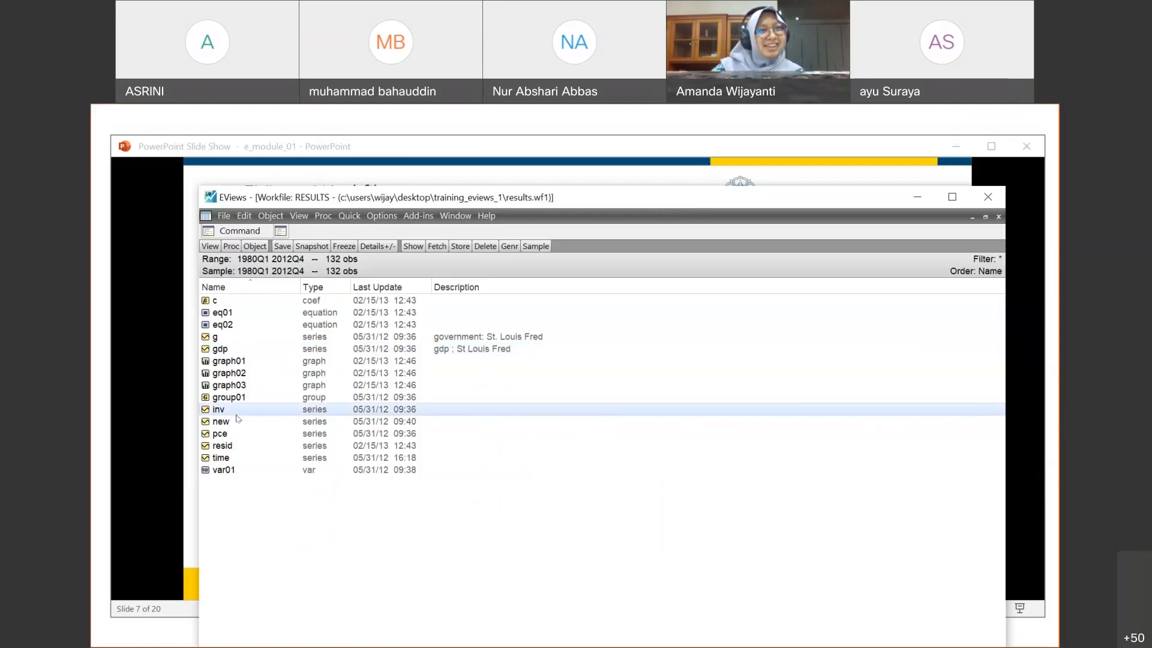
left_click(242, 423)
left_click(231, 438)
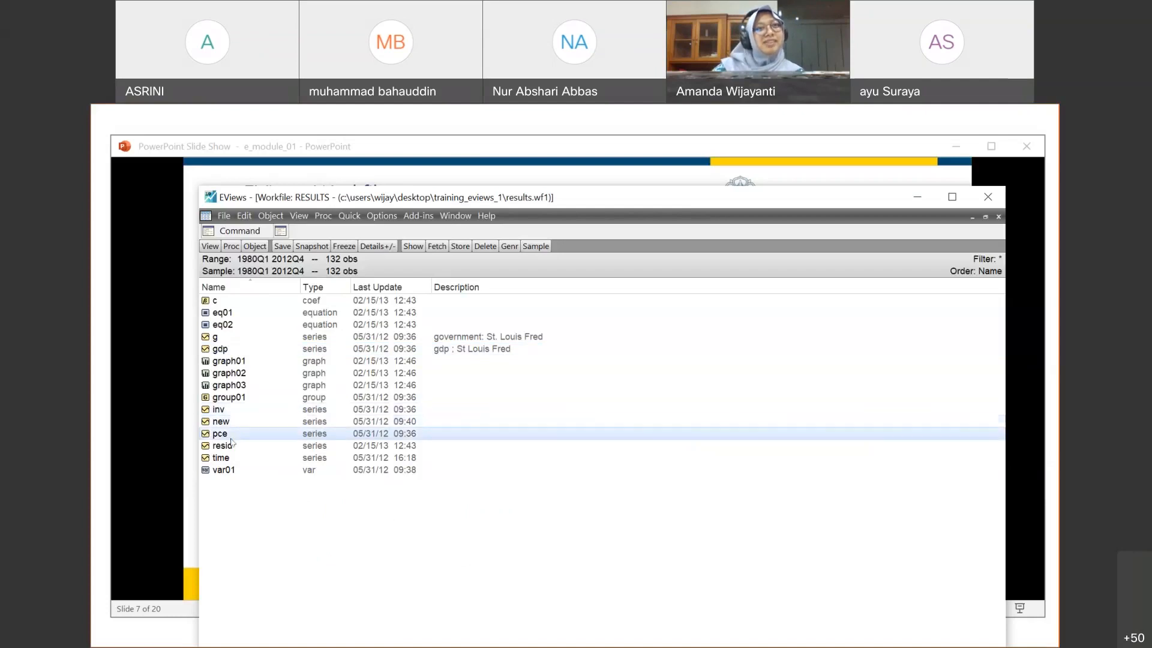
left_click(226, 460)
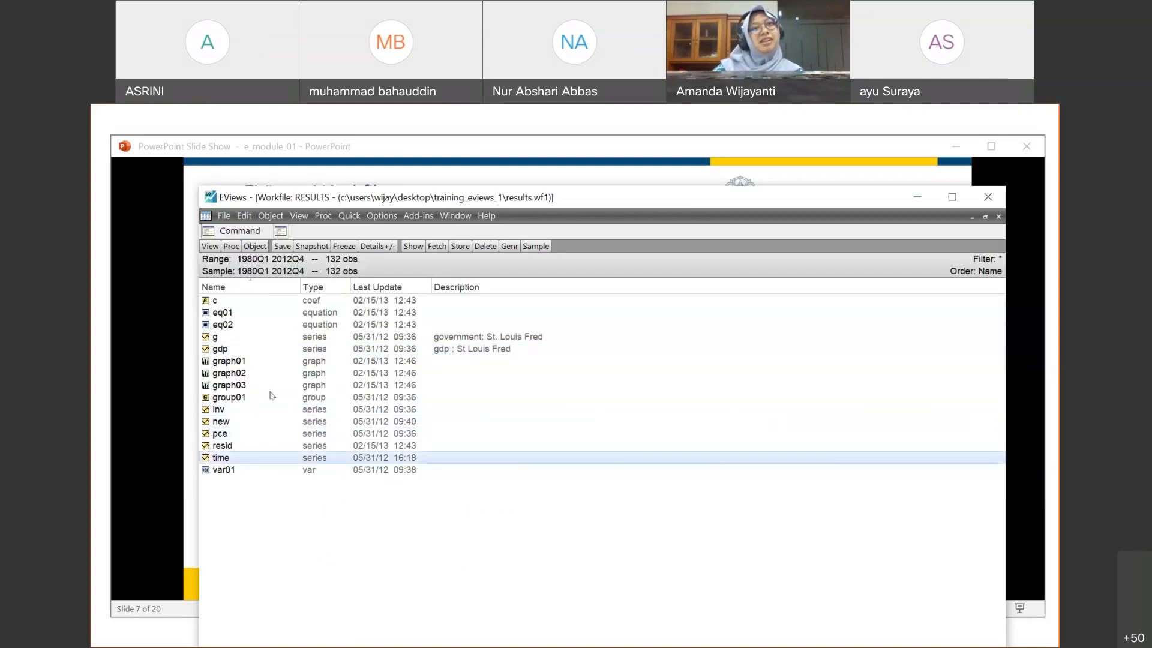
Step: Open the gdp series and switch it from the label view to the SpreadSheet view
left_click(246, 350)
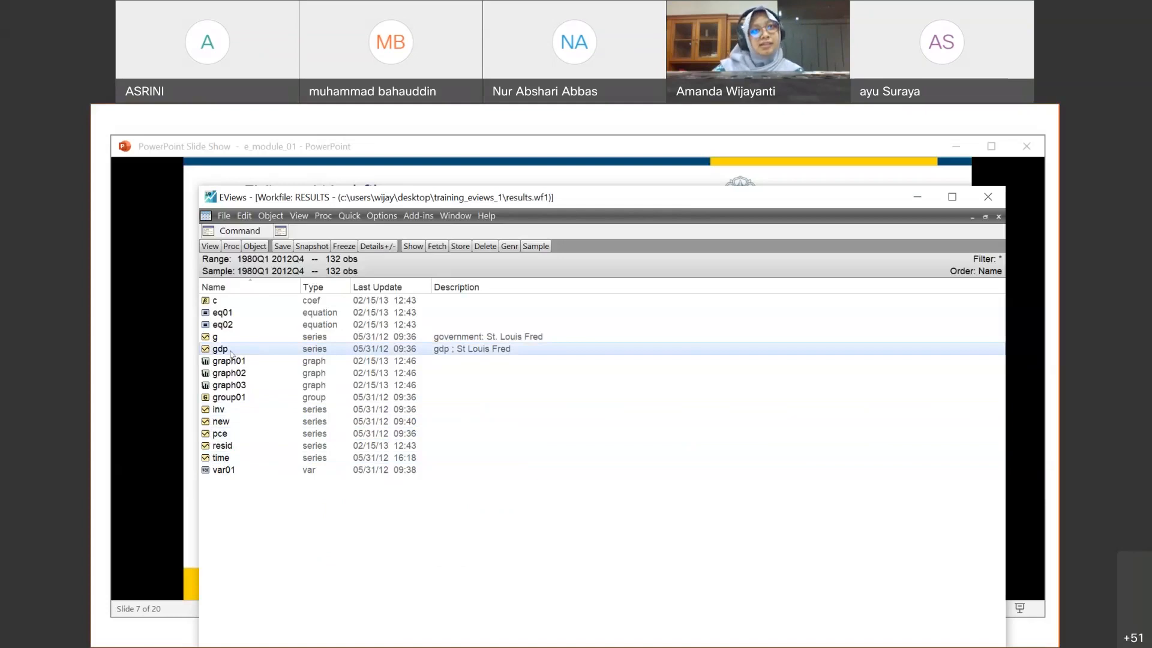
double_click(231, 351)
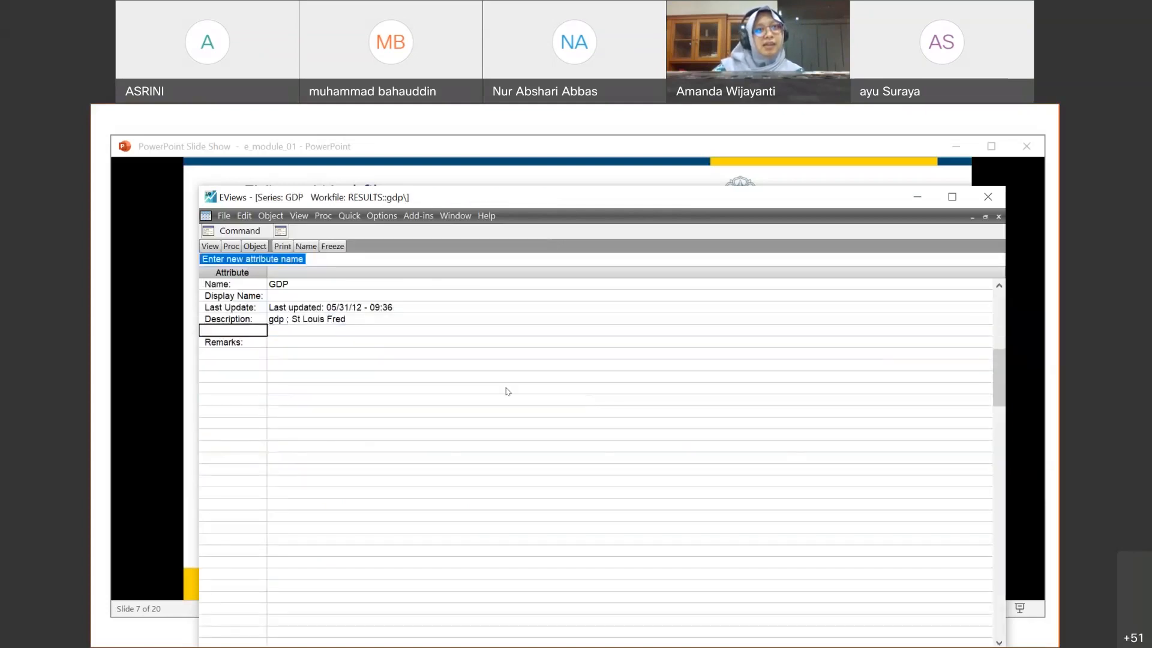
left_click(998, 216)
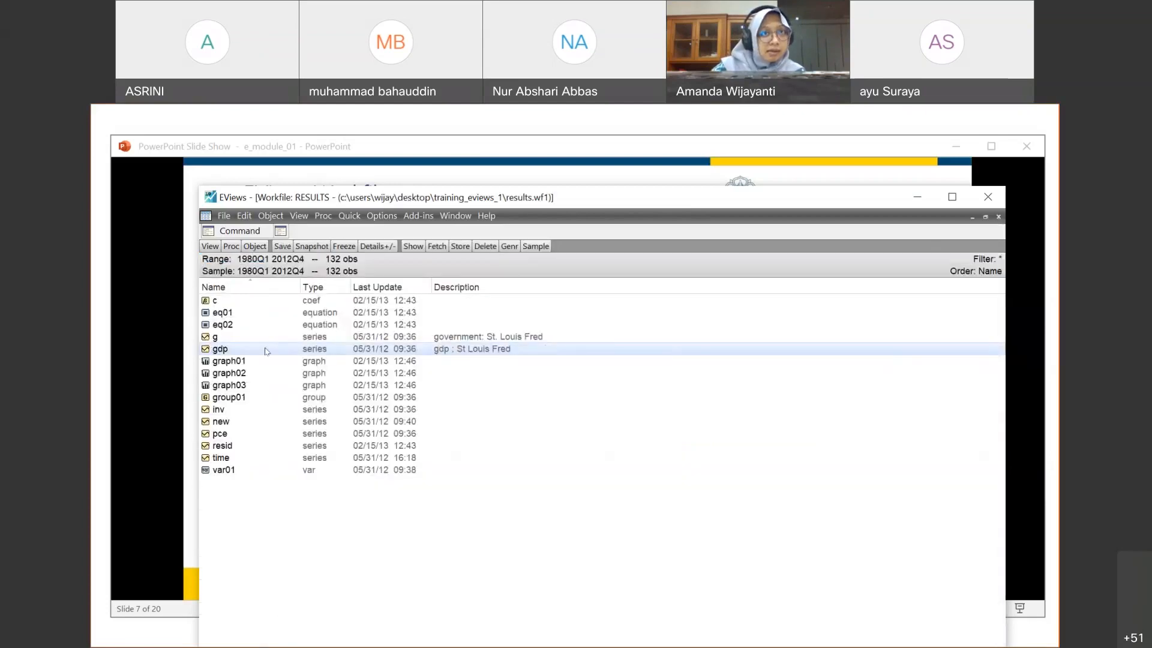
right_click(267, 350)
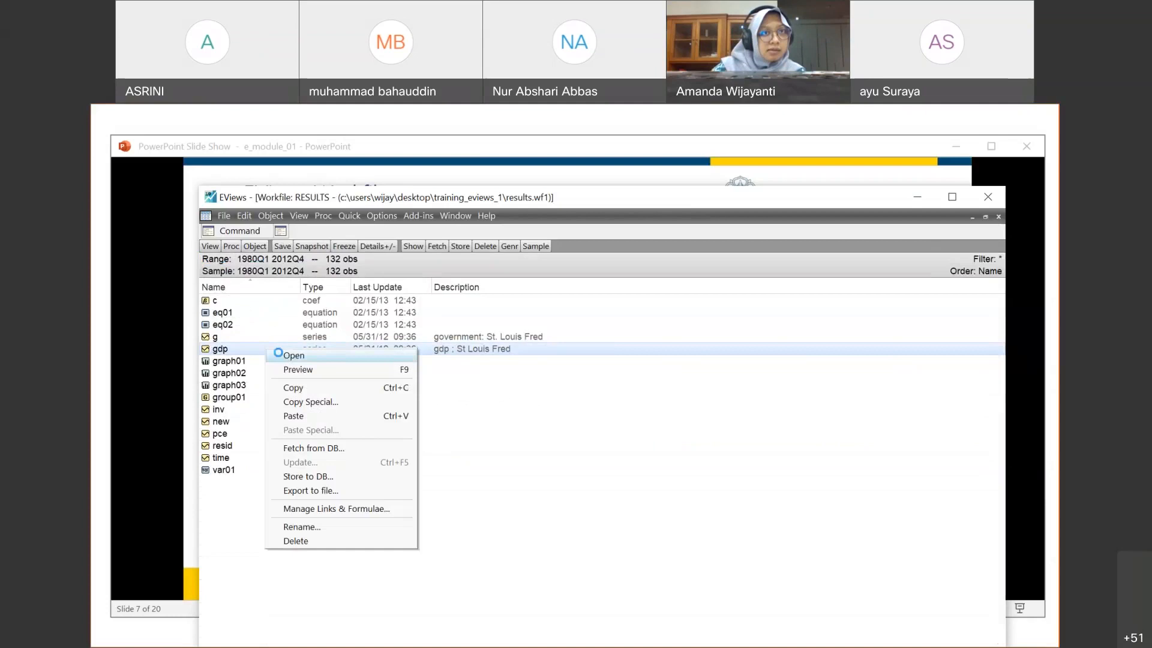
left_click(285, 355)
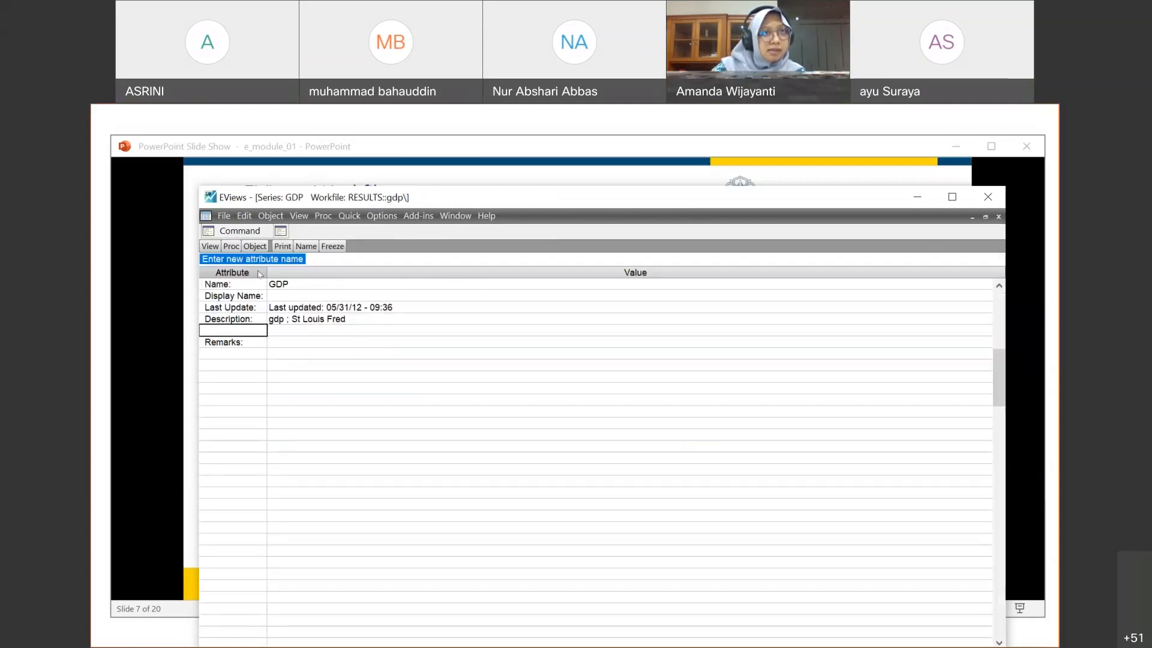
left_click(210, 246)
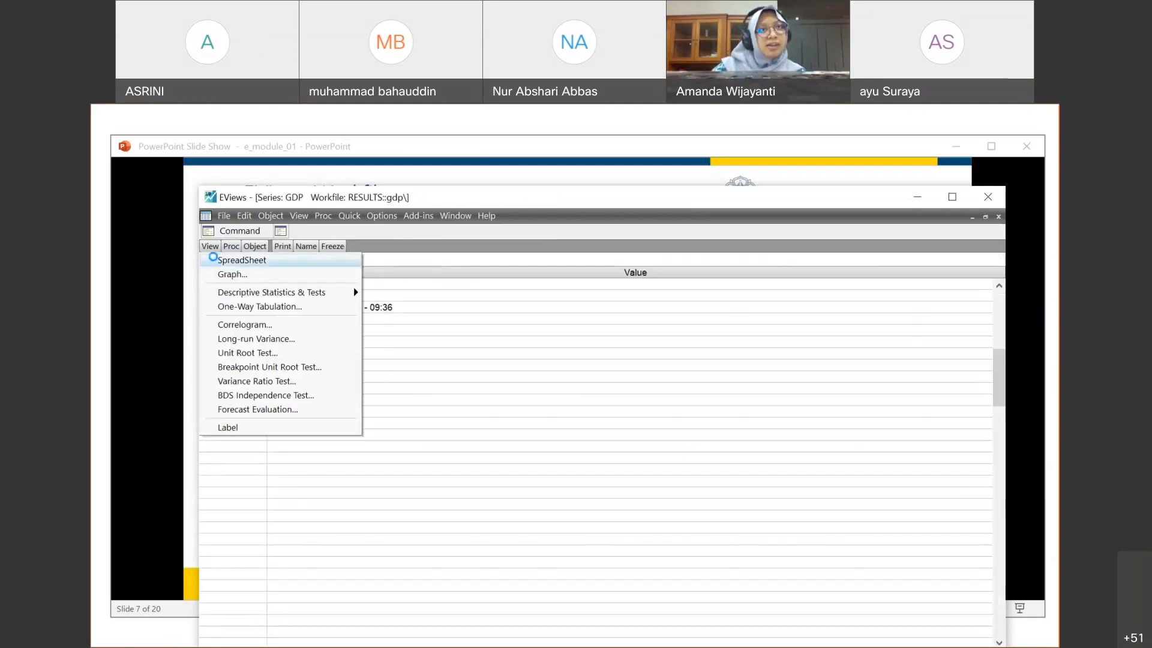
left_click(240, 260)
Step: Examine the quarterly gdp values from the first to the last observation, including the 1980Q1 and 2012Q1 rows, and close the series
scroll(283, 331, "down", 5)
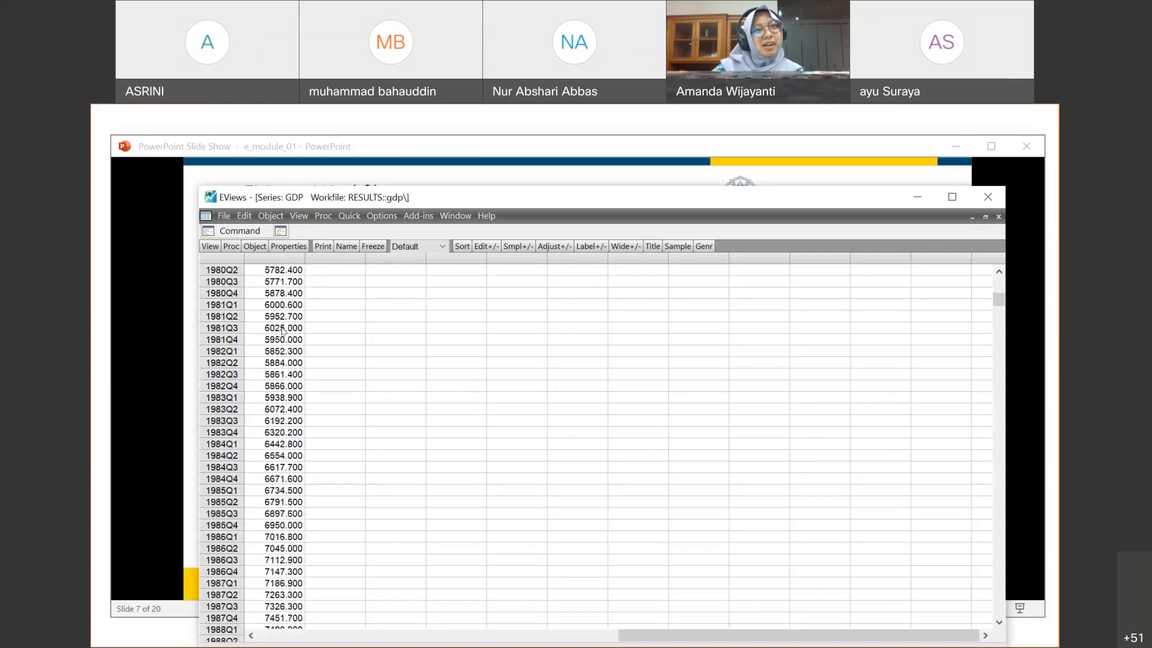
scroll(283, 330, "down", 2)
scroll(283, 330, "up", 8)
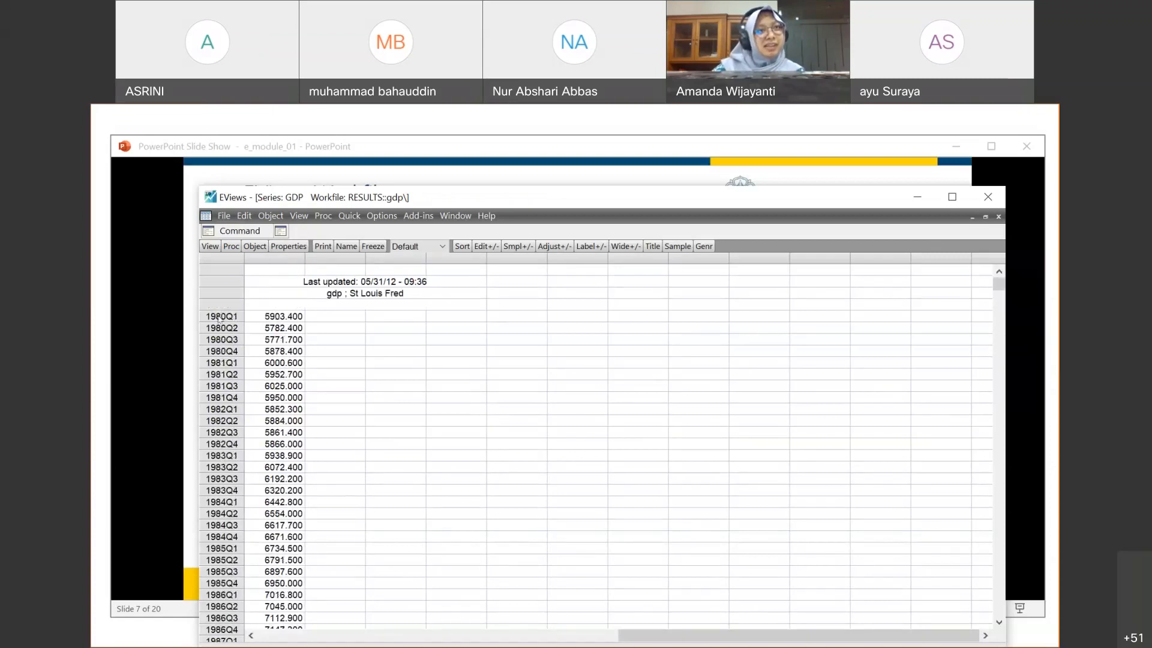
left_click(219, 317)
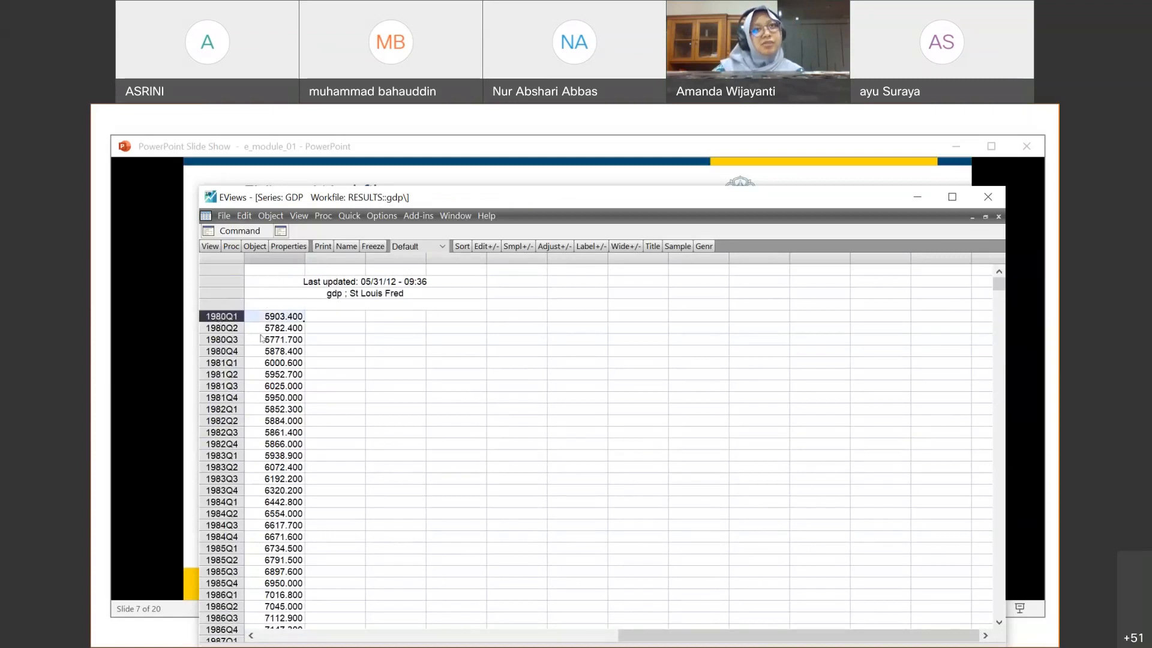
scroll(281, 345, "down", 5)
scroll(285, 348, "down", 20)
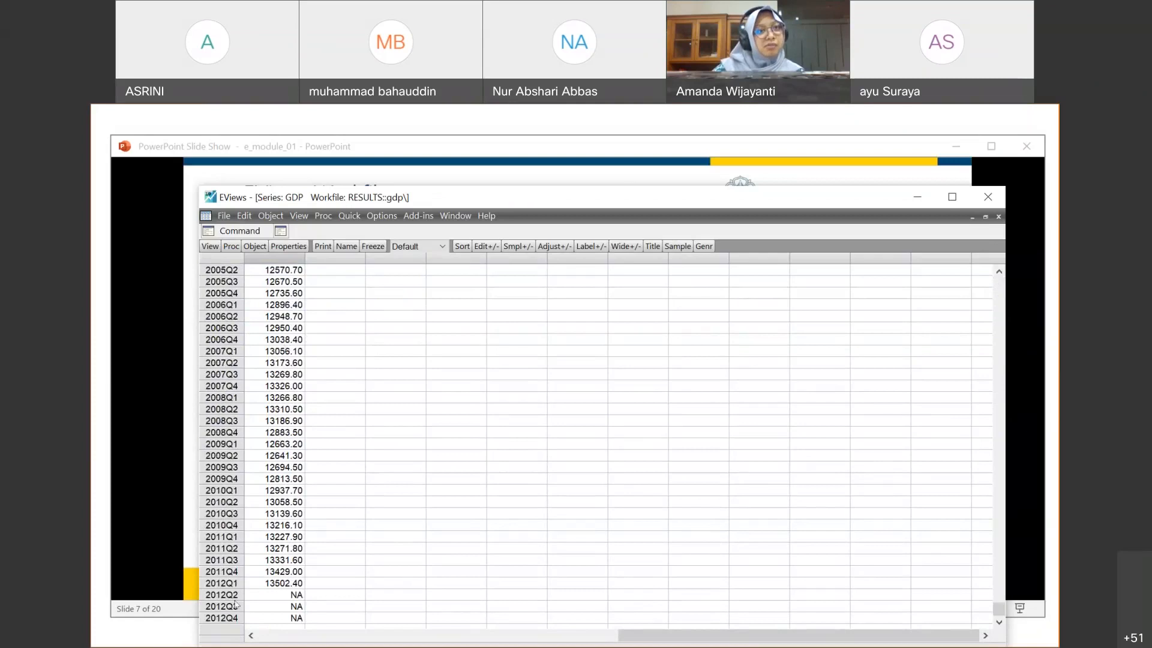
left_click(216, 584)
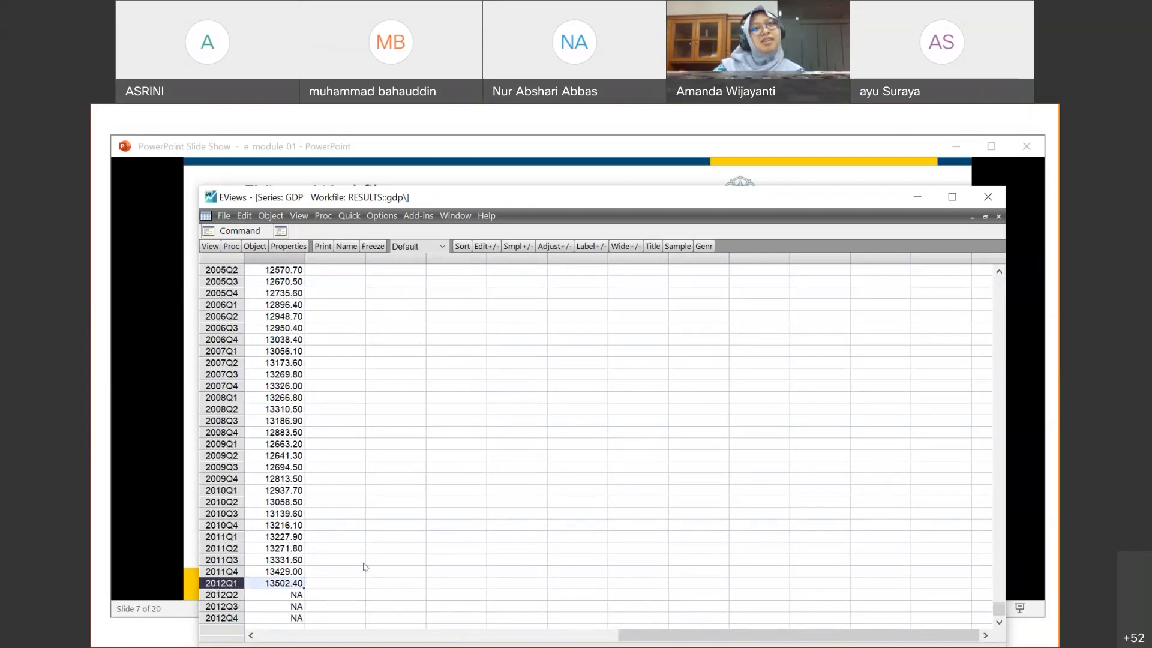
scroll(365, 567, "up", 20)
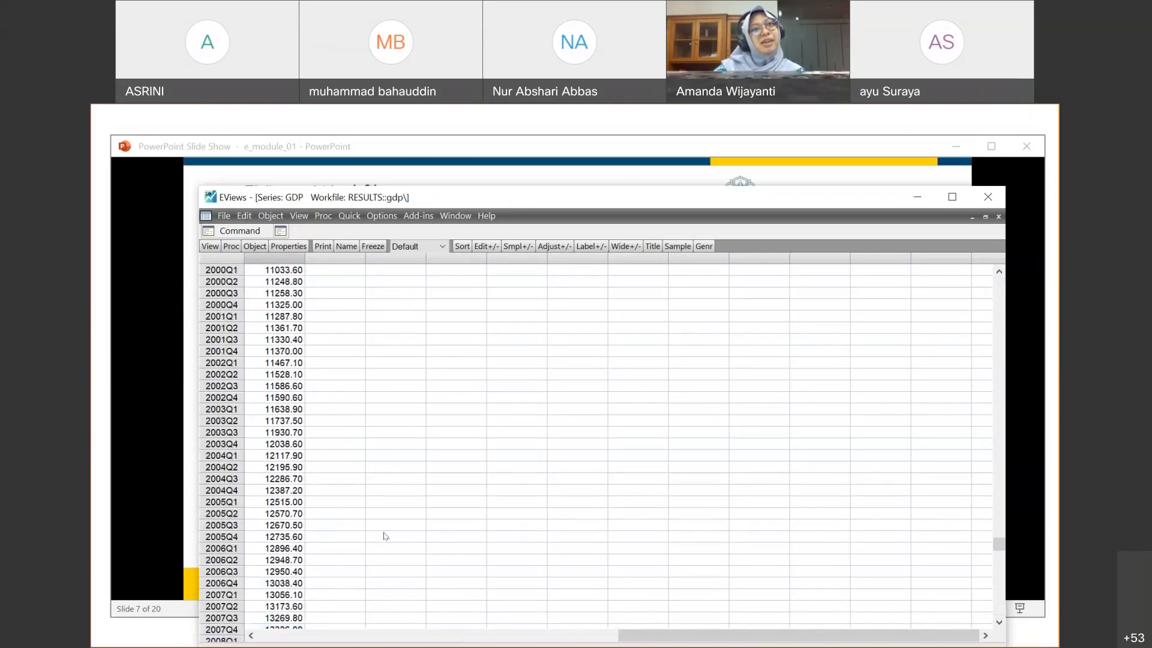
scroll(386, 527, "up", 2)
scroll(384, 523, "up", 8)
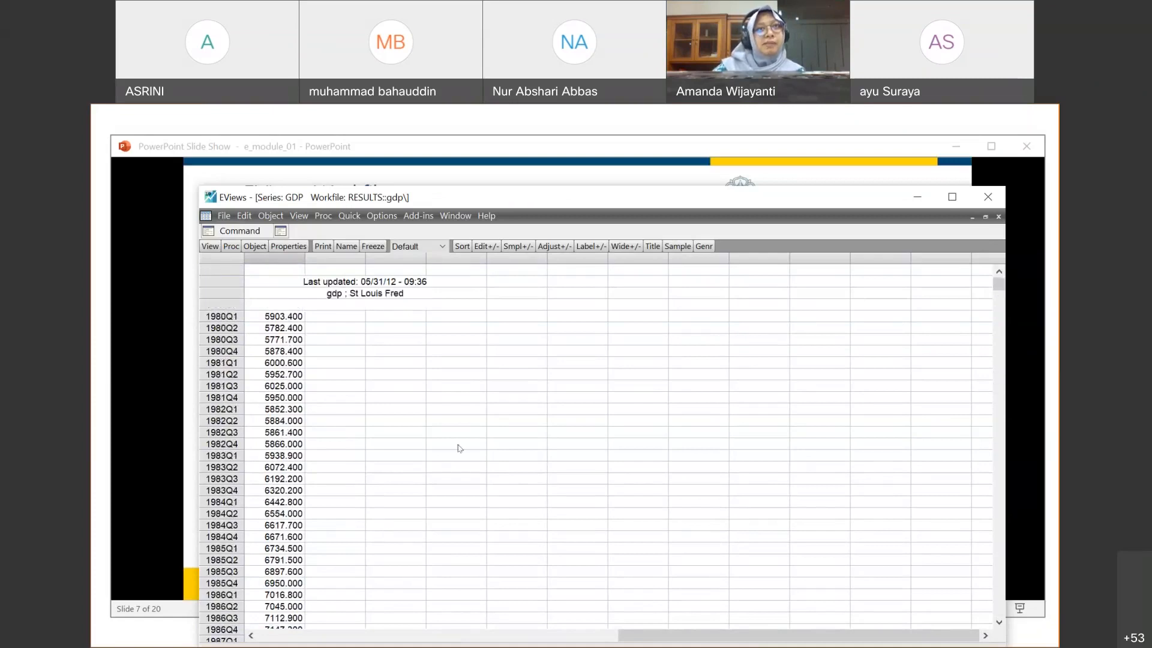
left_click(999, 216)
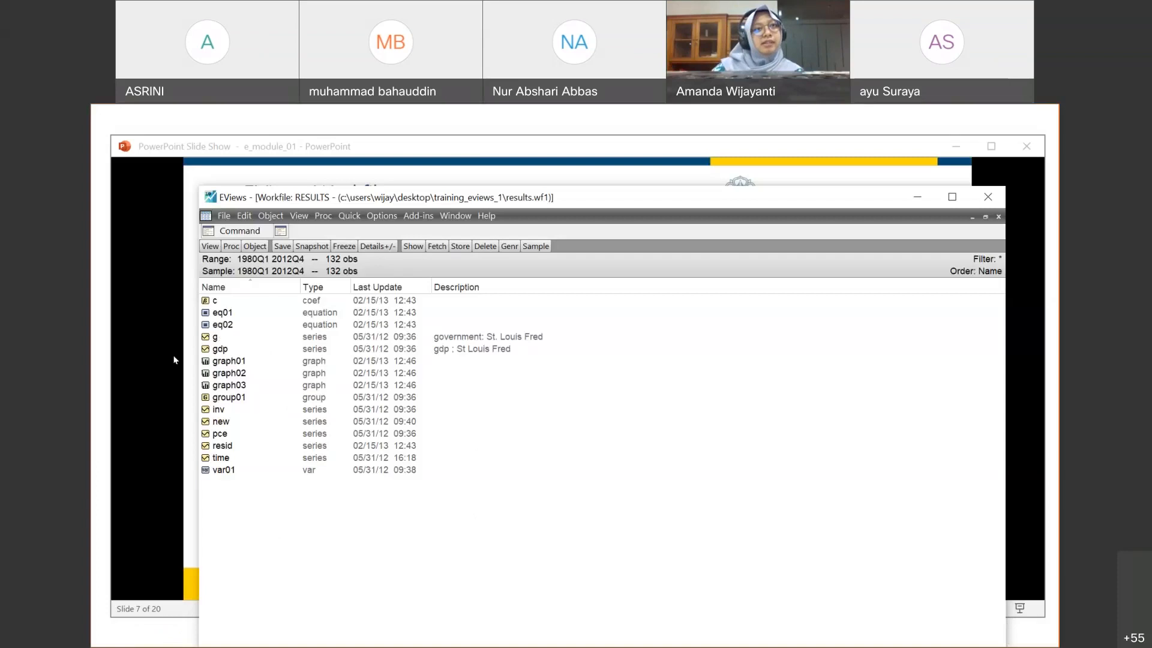
Step: Open the equation eq01, examine its dependent variable and the TIME coefficient row, and close it
left_click(227, 313)
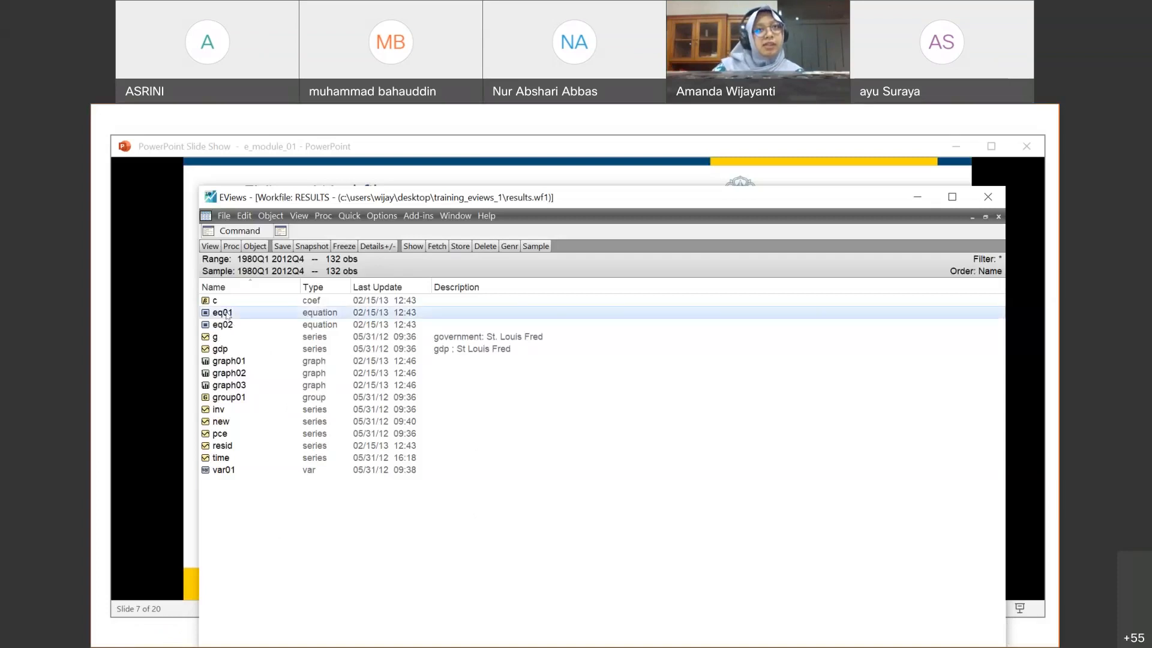
double_click(227, 313)
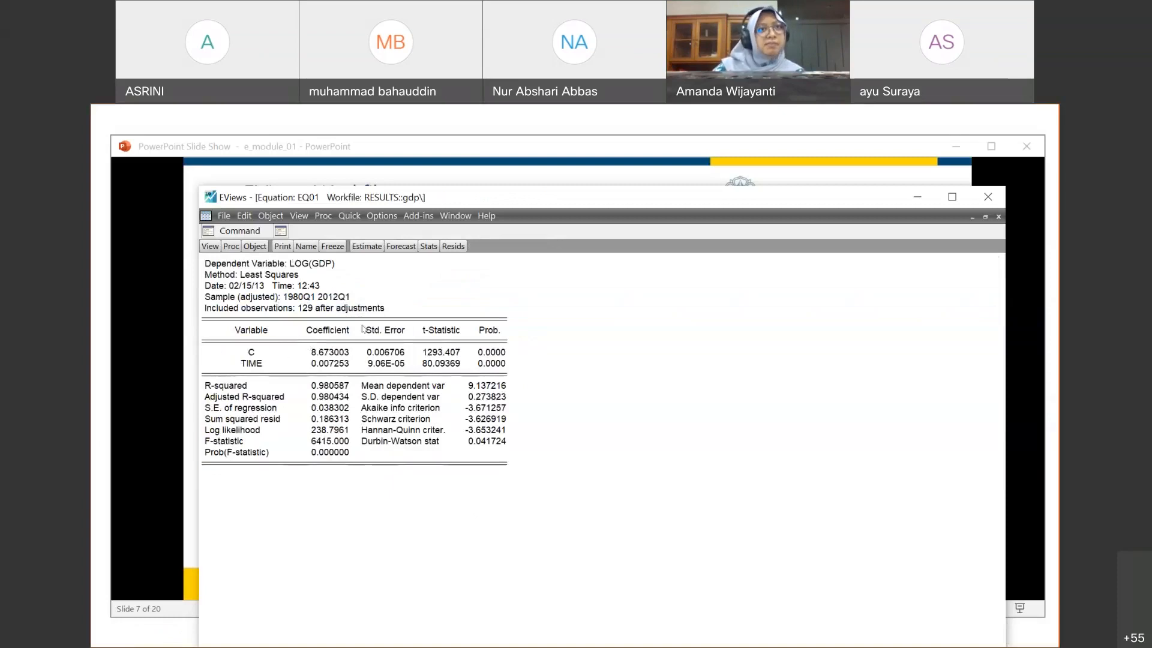
left_click_drag(297, 262, 350, 269)
left_click_drag(211, 260, 335, 266)
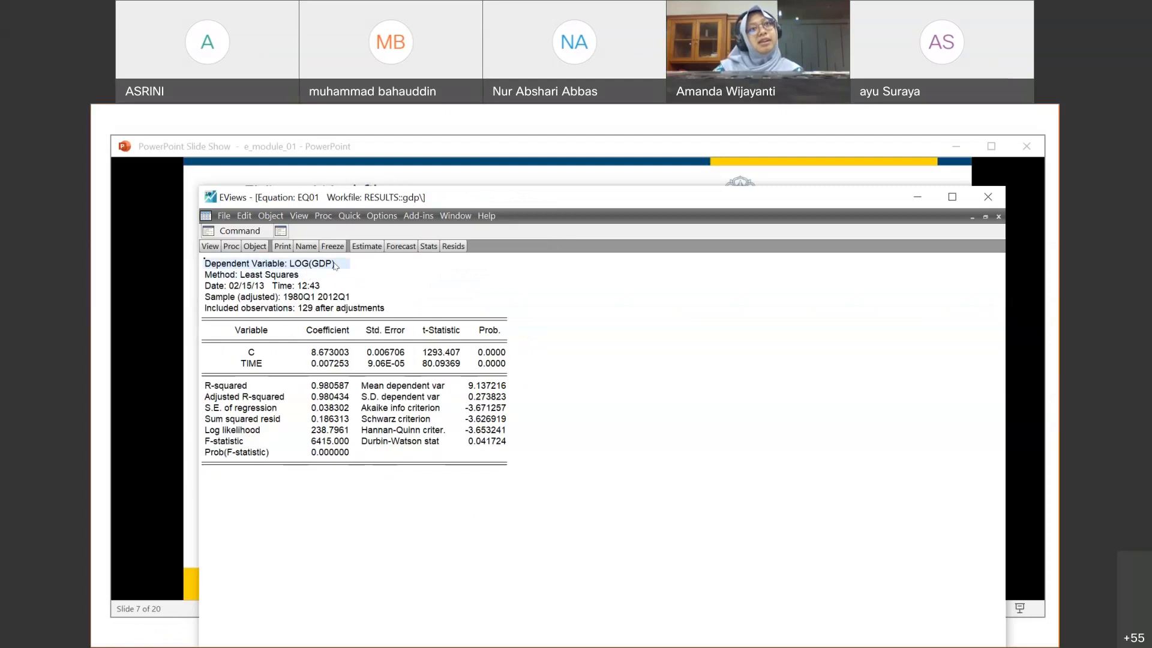
left_click_drag(243, 364, 484, 363)
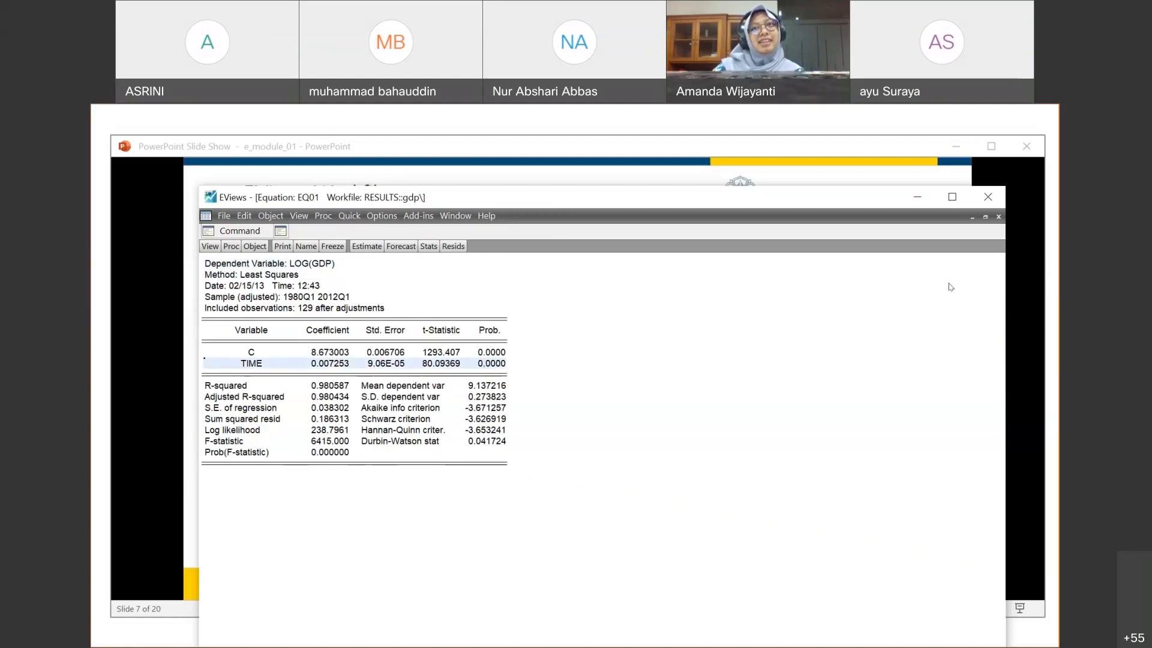
left_click(998, 215)
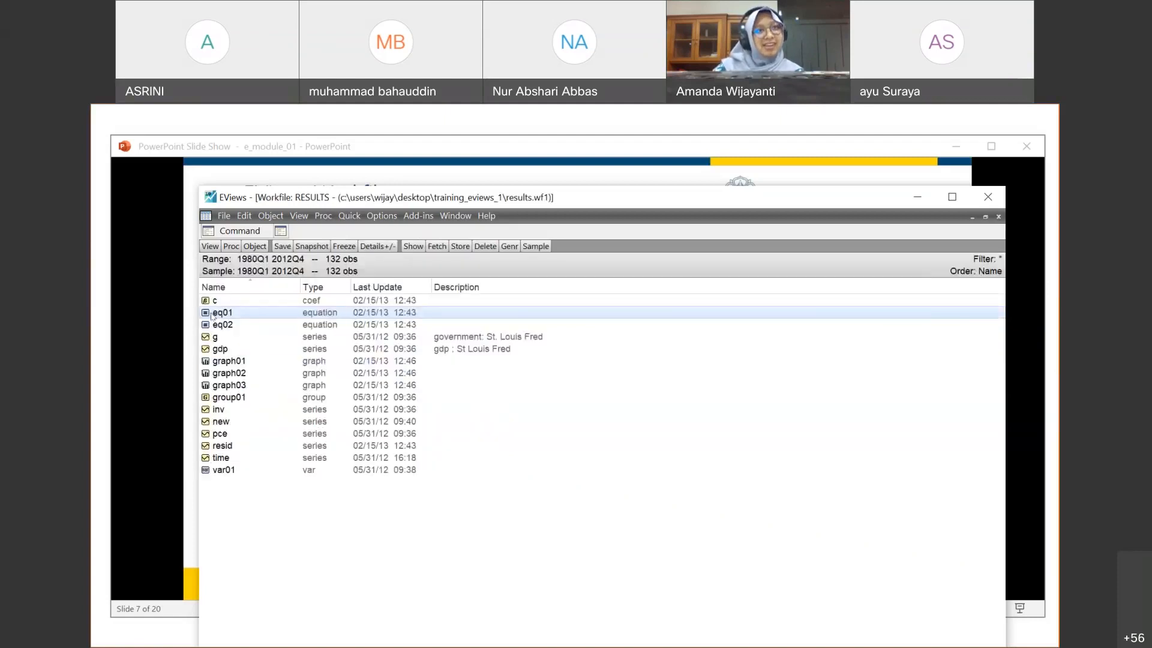
Step: Try to open the graph01 object from the RESULTS workfile
double_click(228, 363)
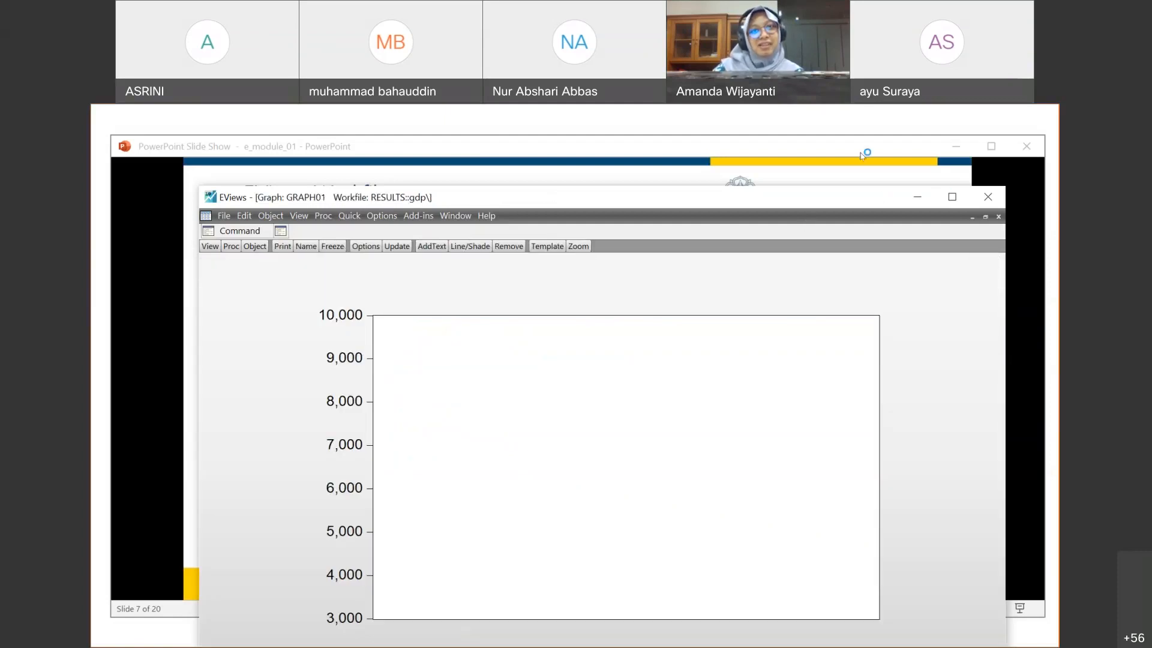
key("alt+Tab")
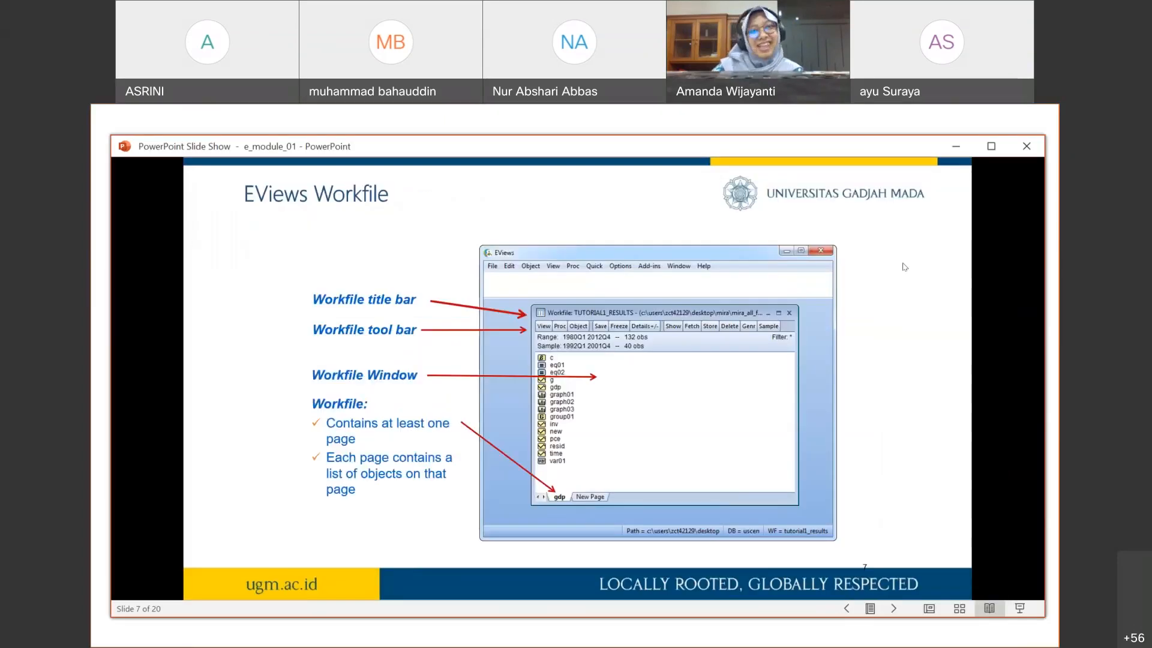
Step: Relaunch EViews 10 and re-open the workfile left open by the previous instance
left_click(303, 631)
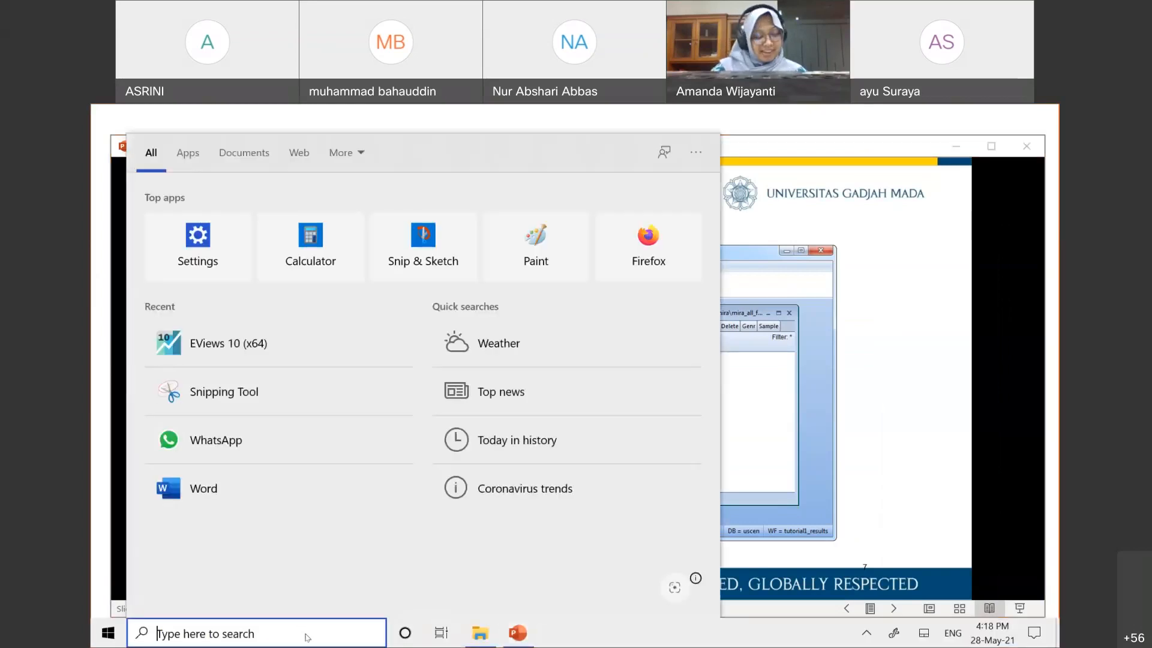
type("evi")
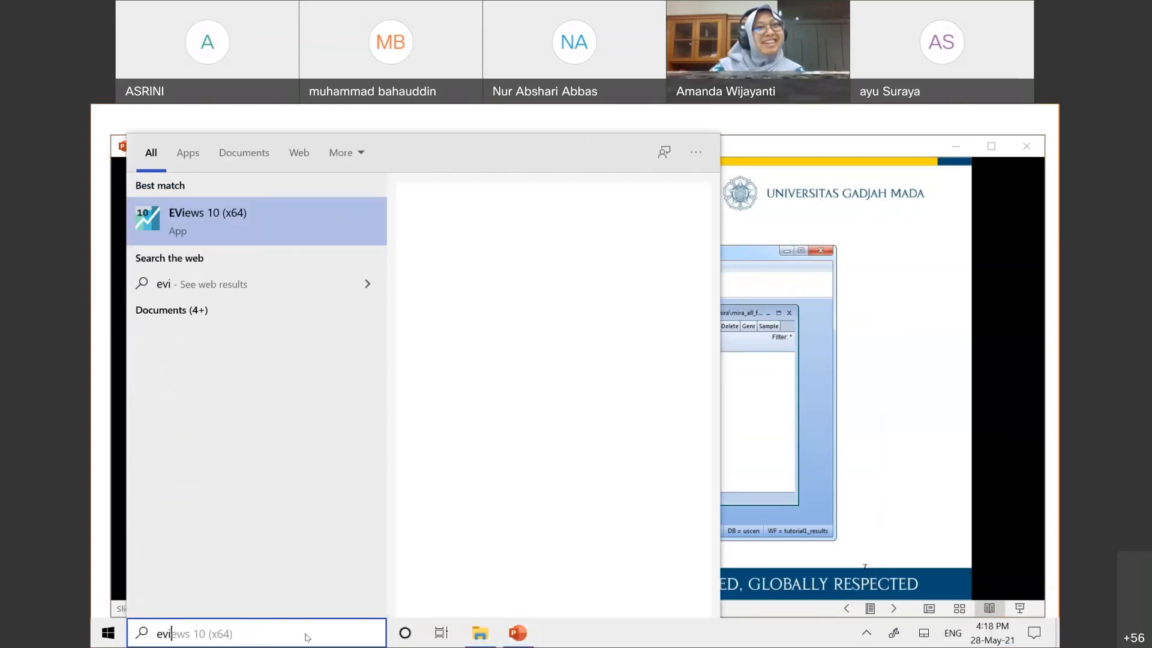
left_click(273, 237)
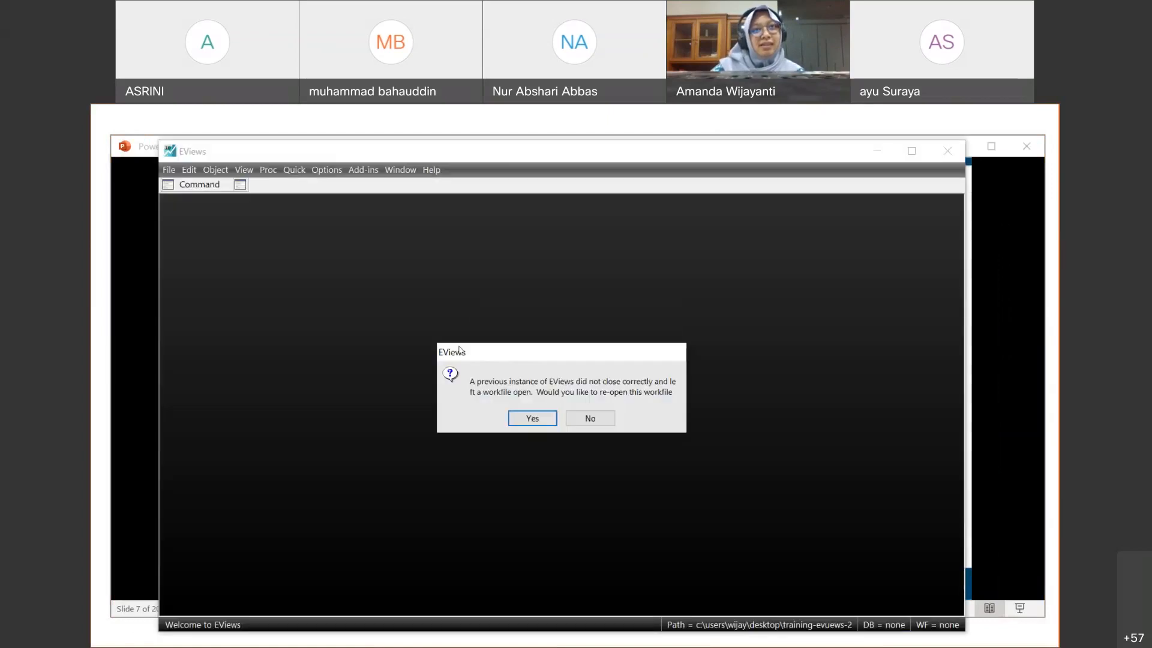
left_click(571, 418)
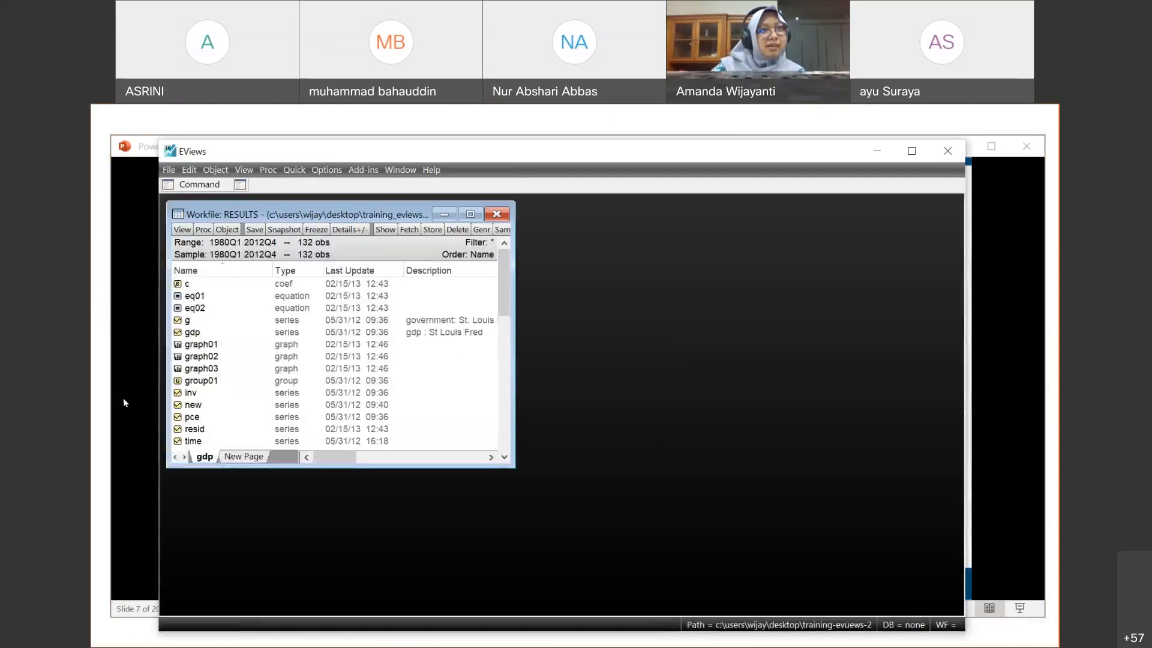
Step: Open graph01, place its window beside the workfile to view the PCE line graph, close it and return to the PowerPoint slide show
double_click(195, 347)
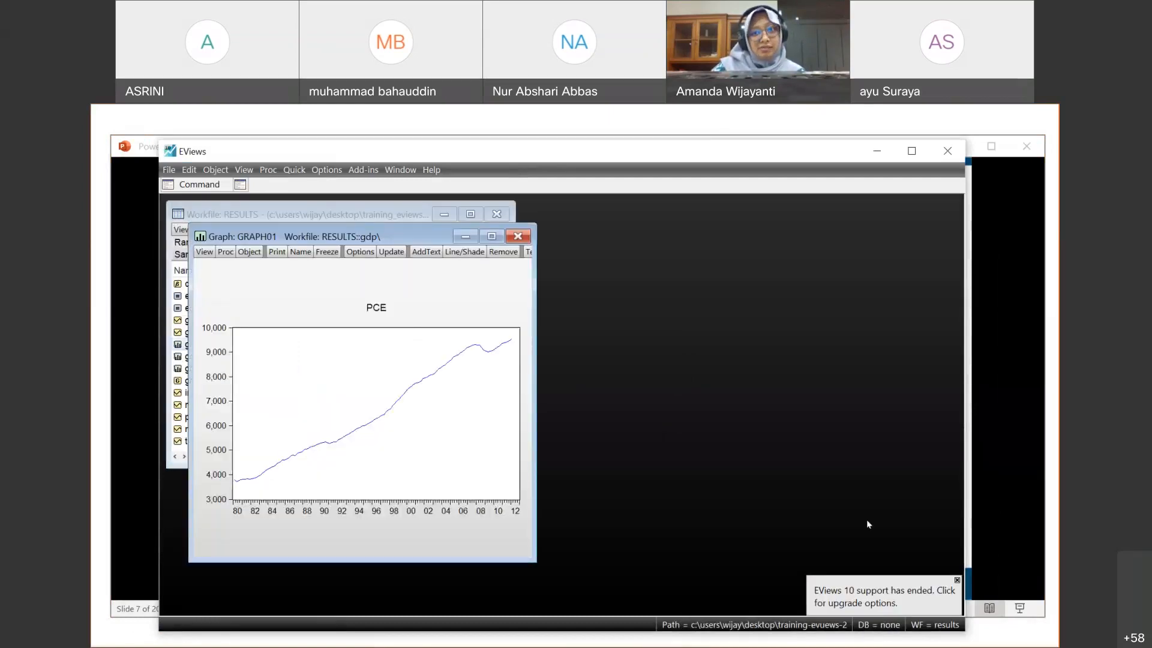
left_click(957, 580)
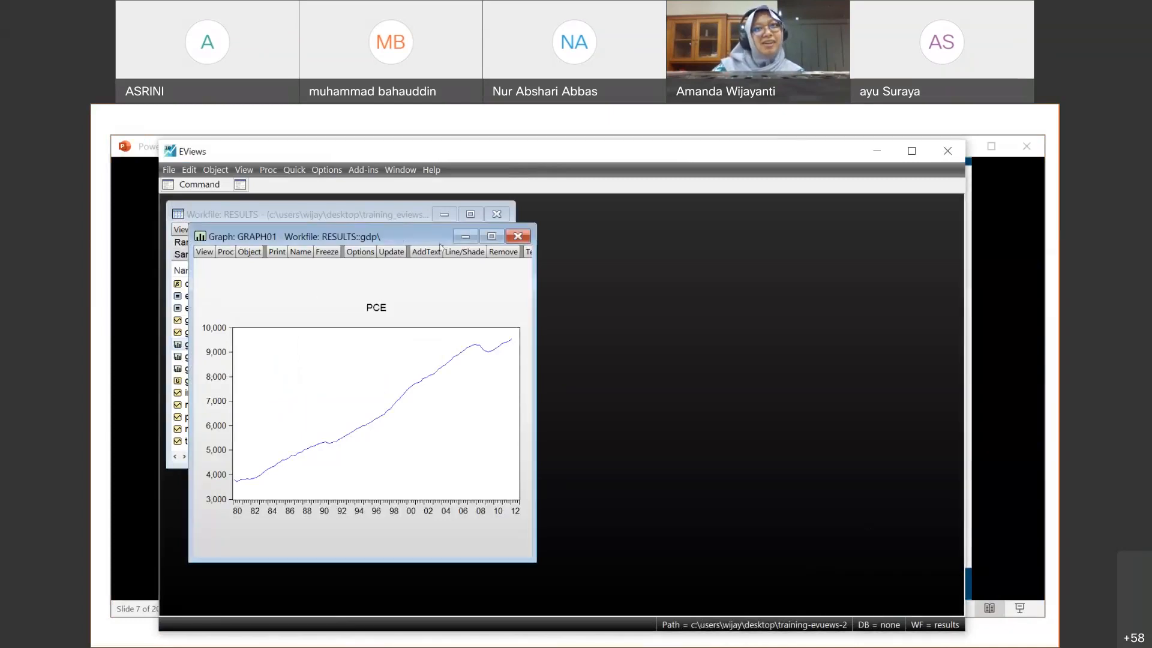
left_click_drag(401, 235, 759, 214)
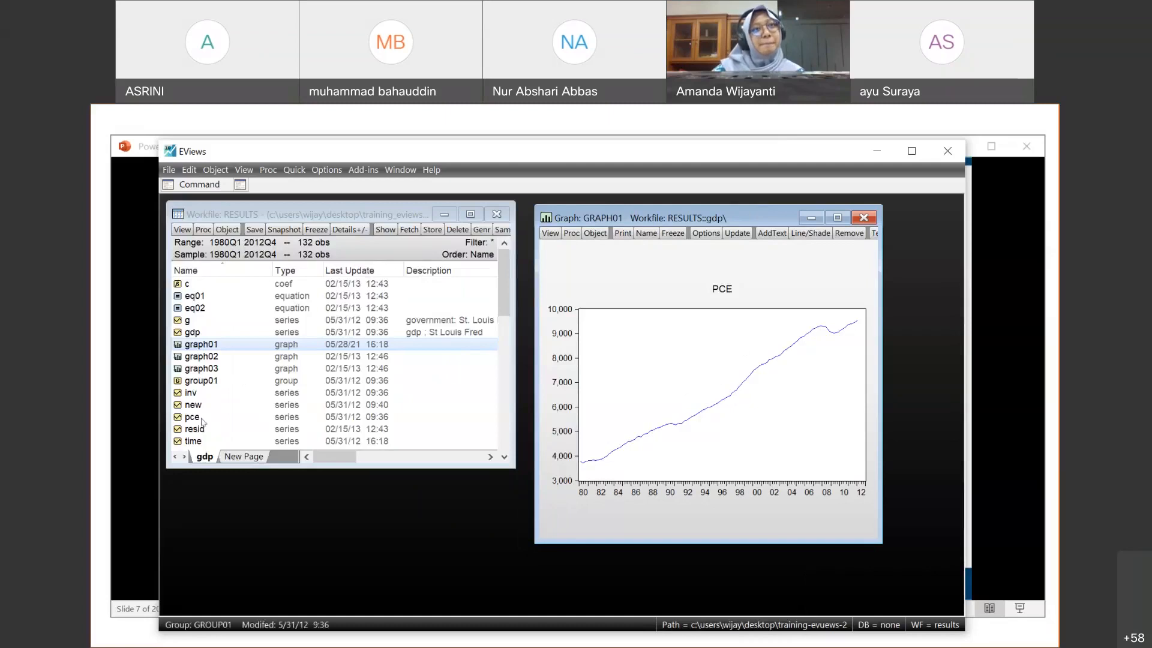
left_click(864, 217)
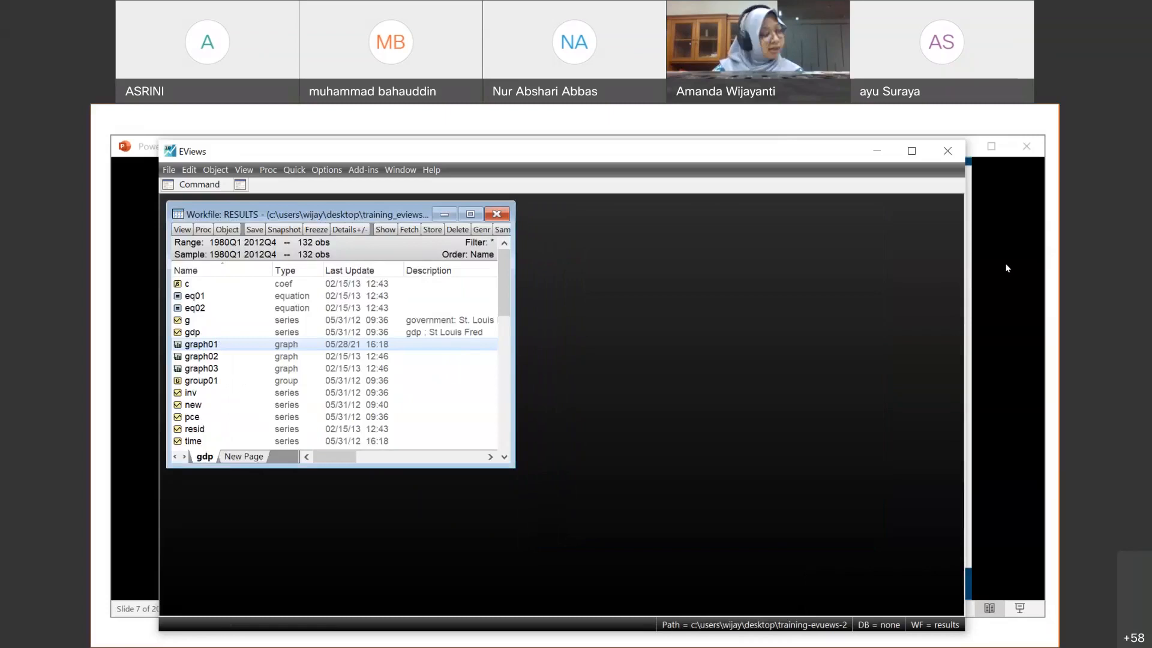
left_click(1006, 267)
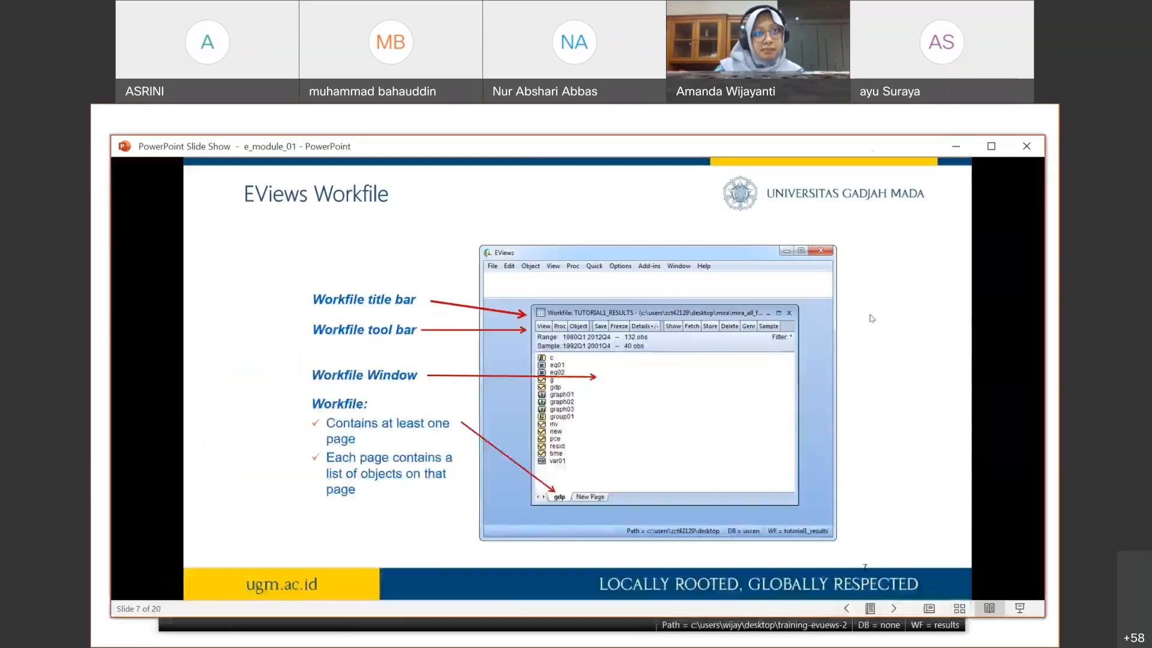
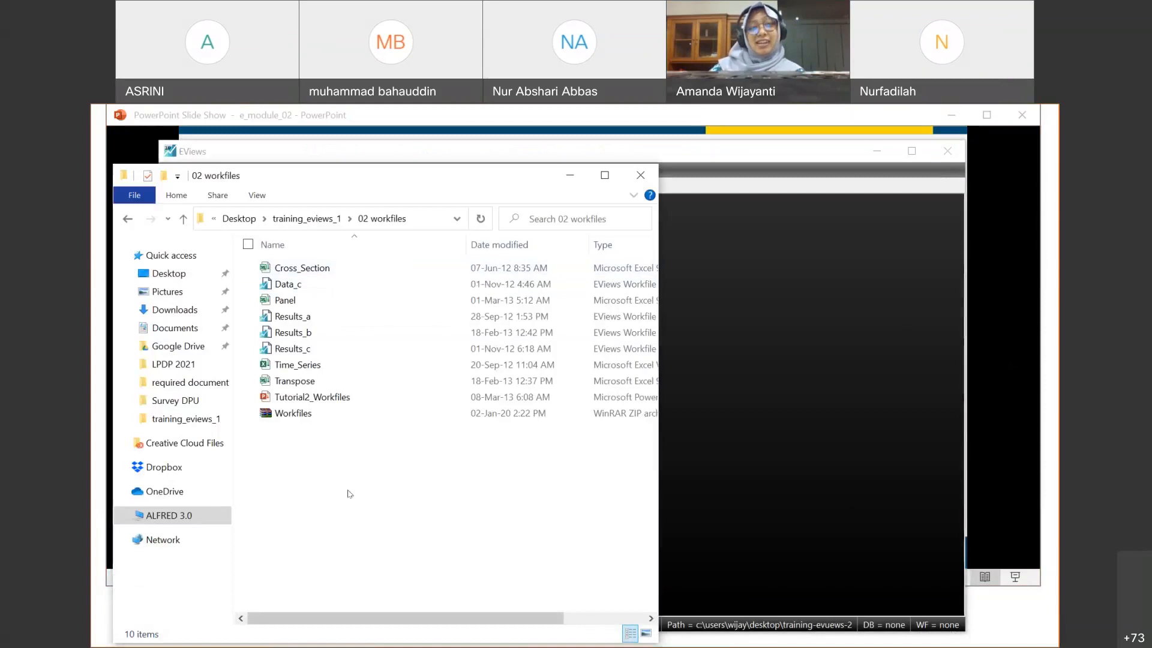
Step: Open the Cross_Section file from the 02 workfiles folder in Excel, dismiss the reactivation notice and look through the state rows down to Wyoming
double_click(327, 268)
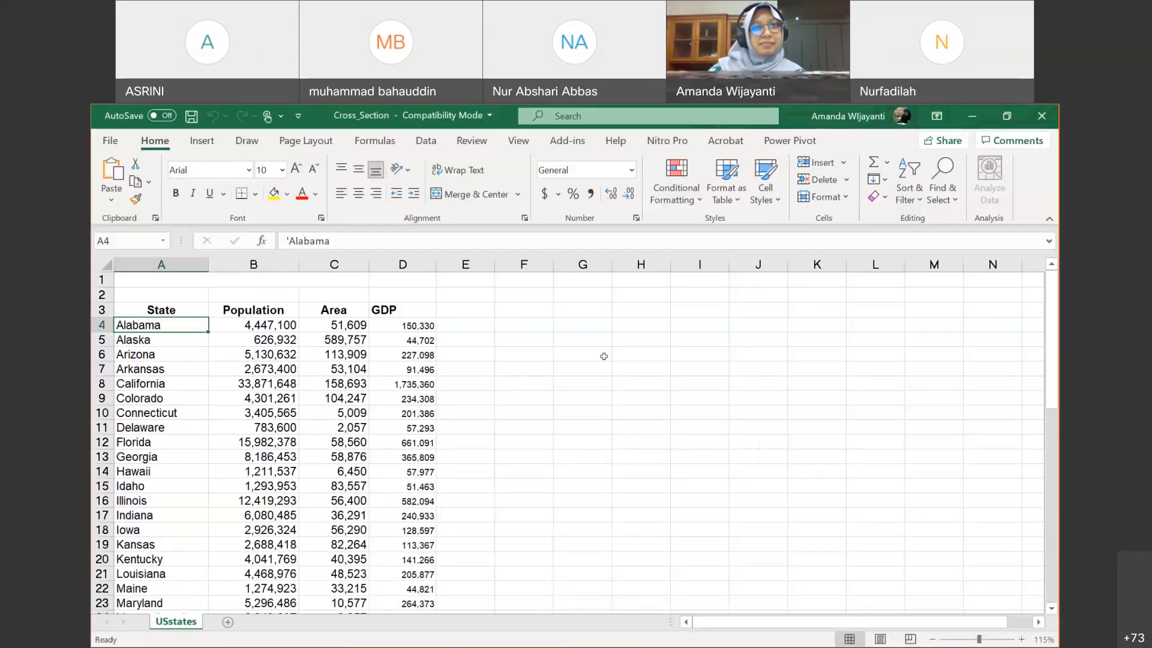
left_click(737, 296)
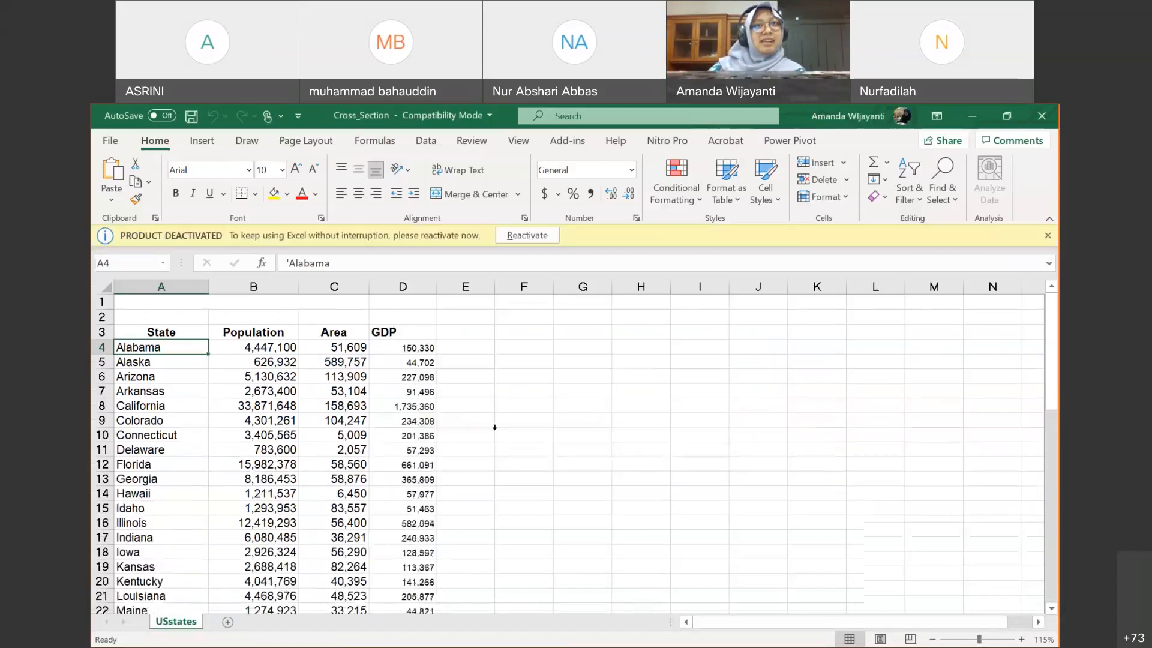
left_click(1047, 235)
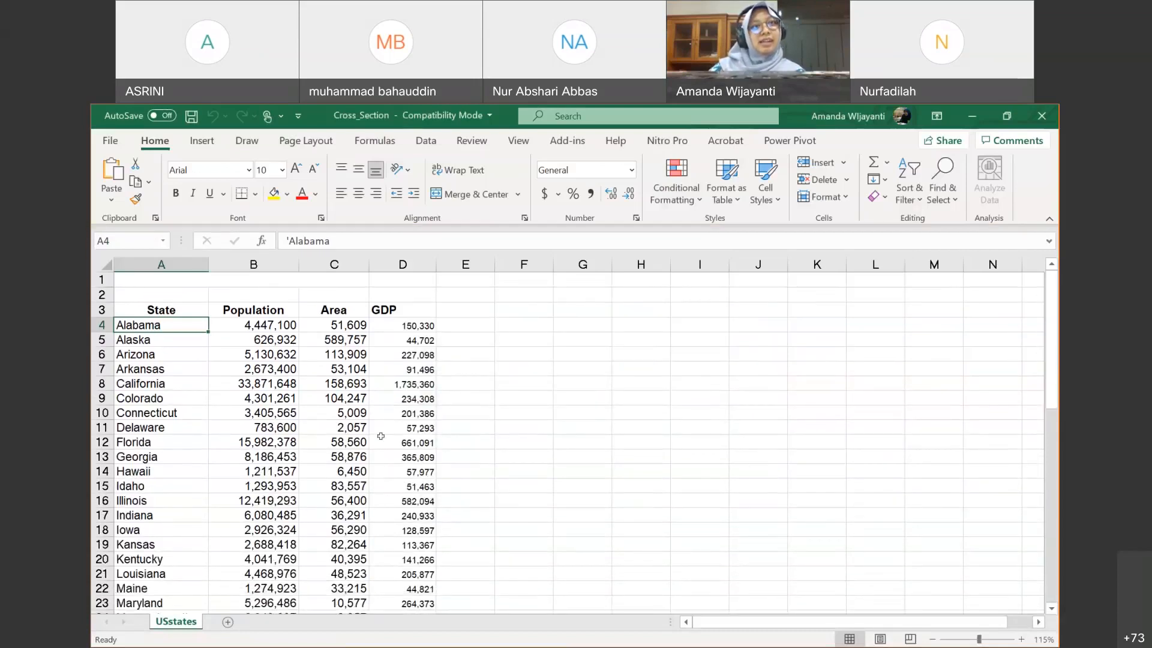
scroll(381, 436, "down", 10)
scroll(380, 436, "down", 6)
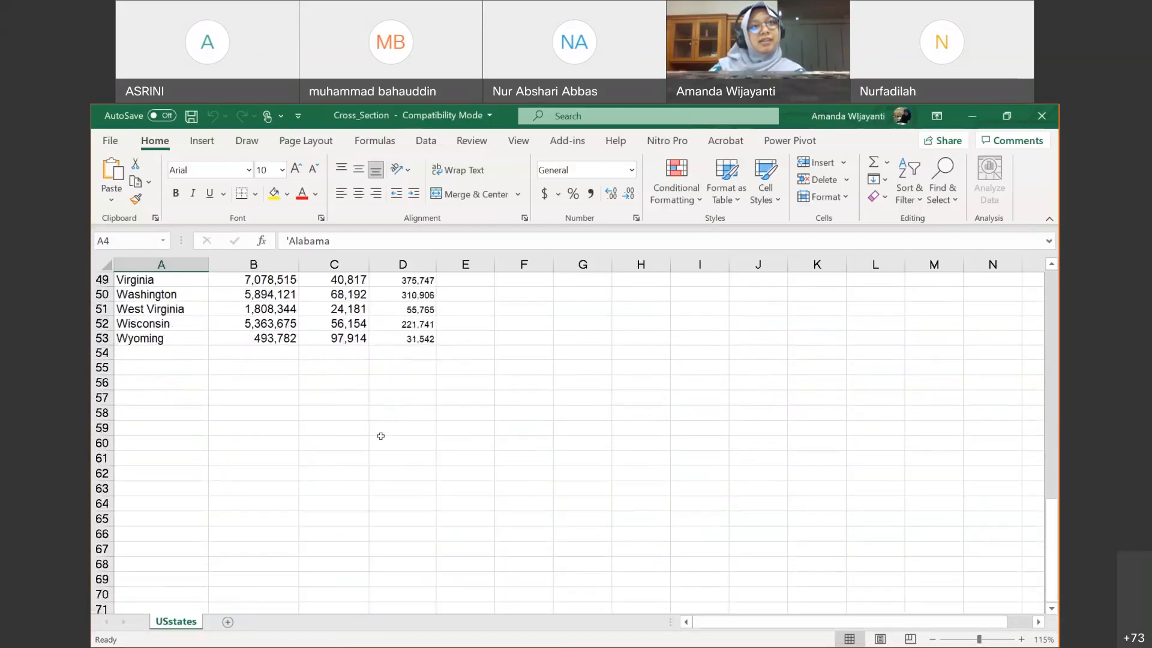
scroll(380, 436, "up", 15)
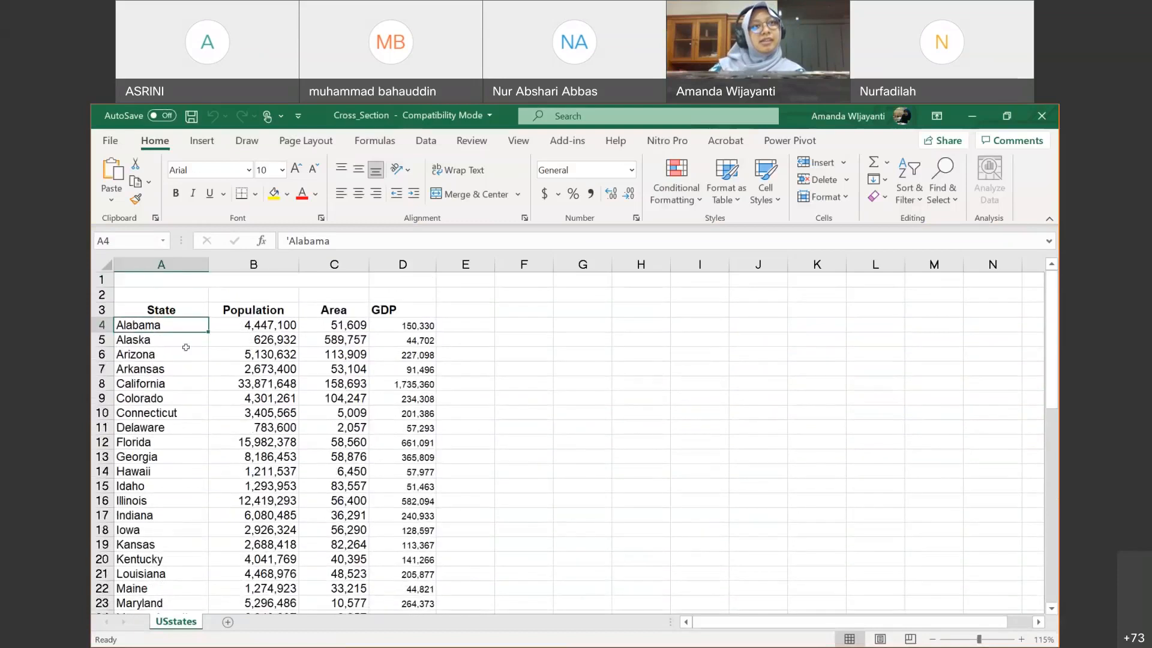
Step: Examine the State column and the Population, Area and GDP headers in row 3 of the USstates sheet
left_click(162, 262)
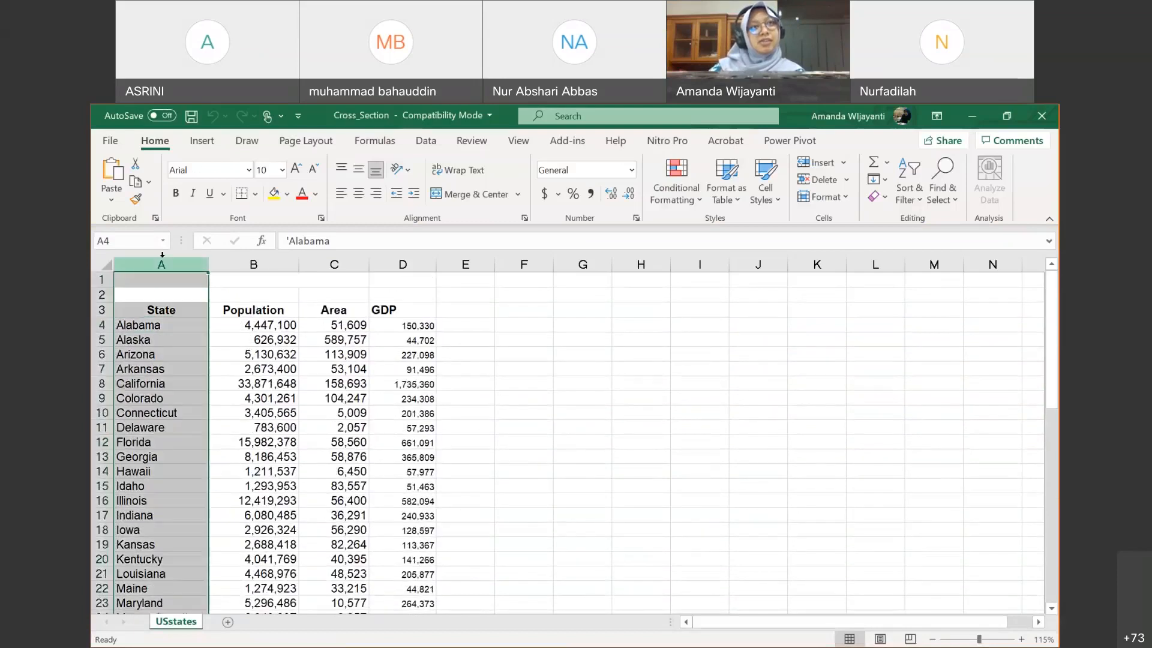
left_click(170, 311)
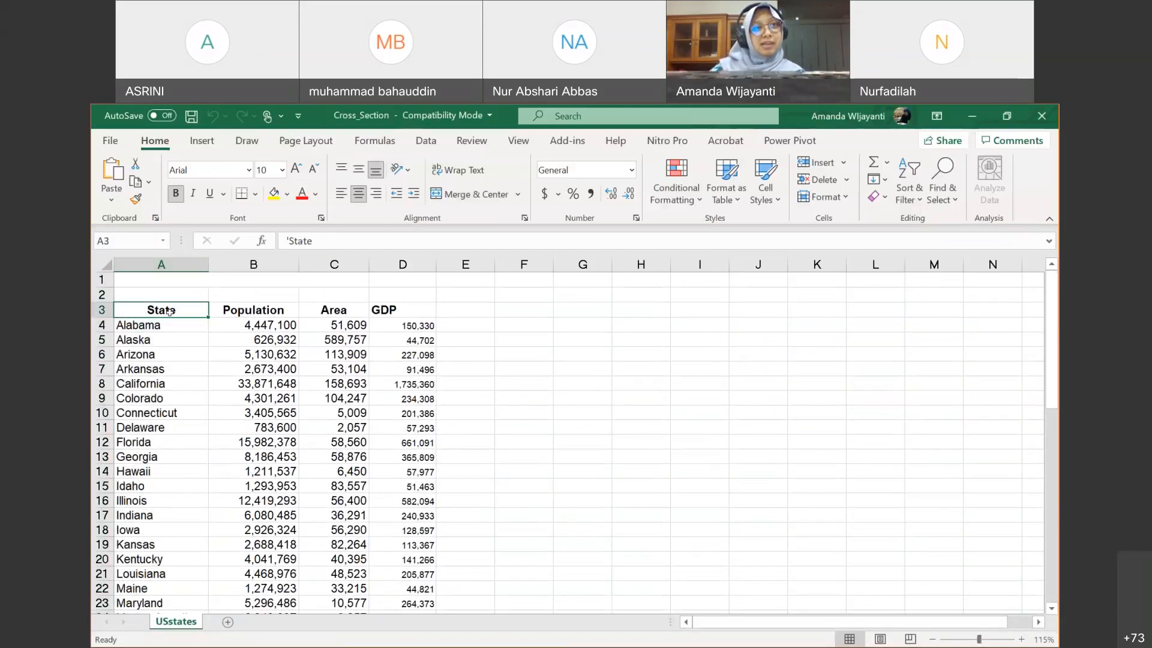
scroll(201, 338, "down", 2)
scroll(201, 338, "up", 2)
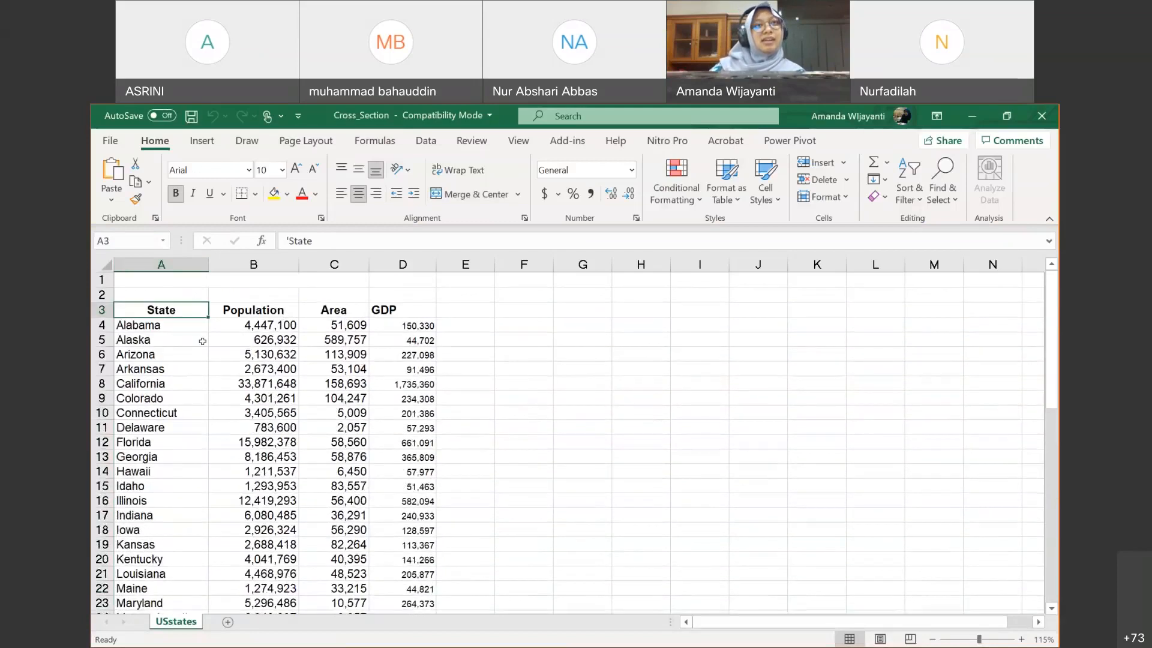
left_click(231, 309)
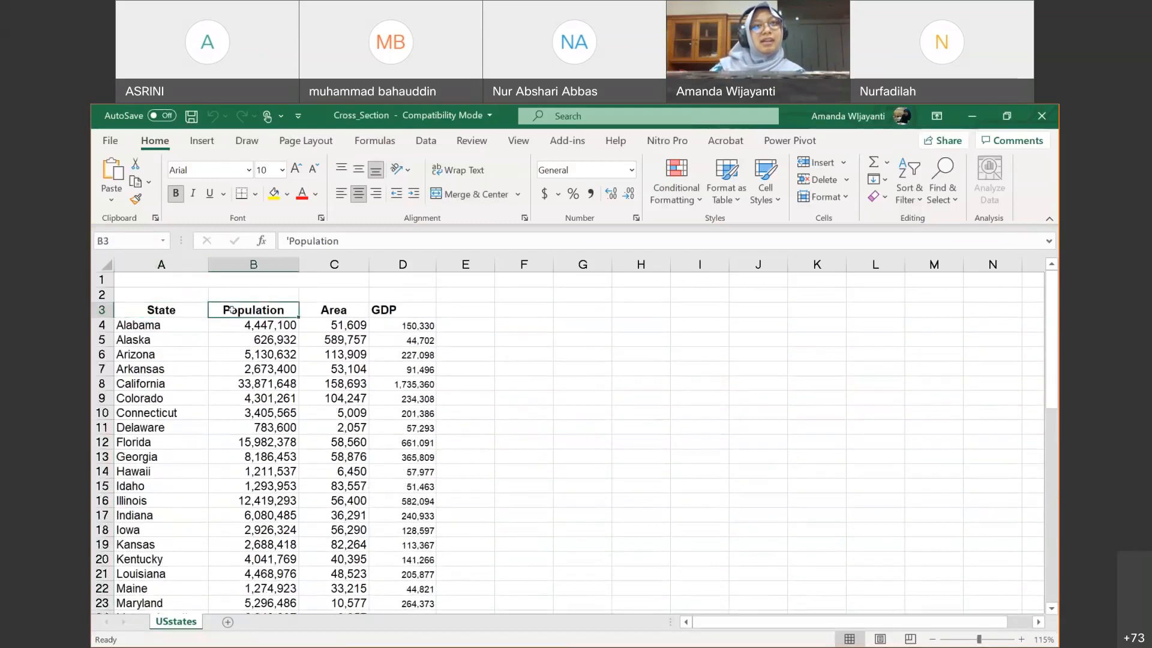
left_click(334, 309)
left_click(419, 310)
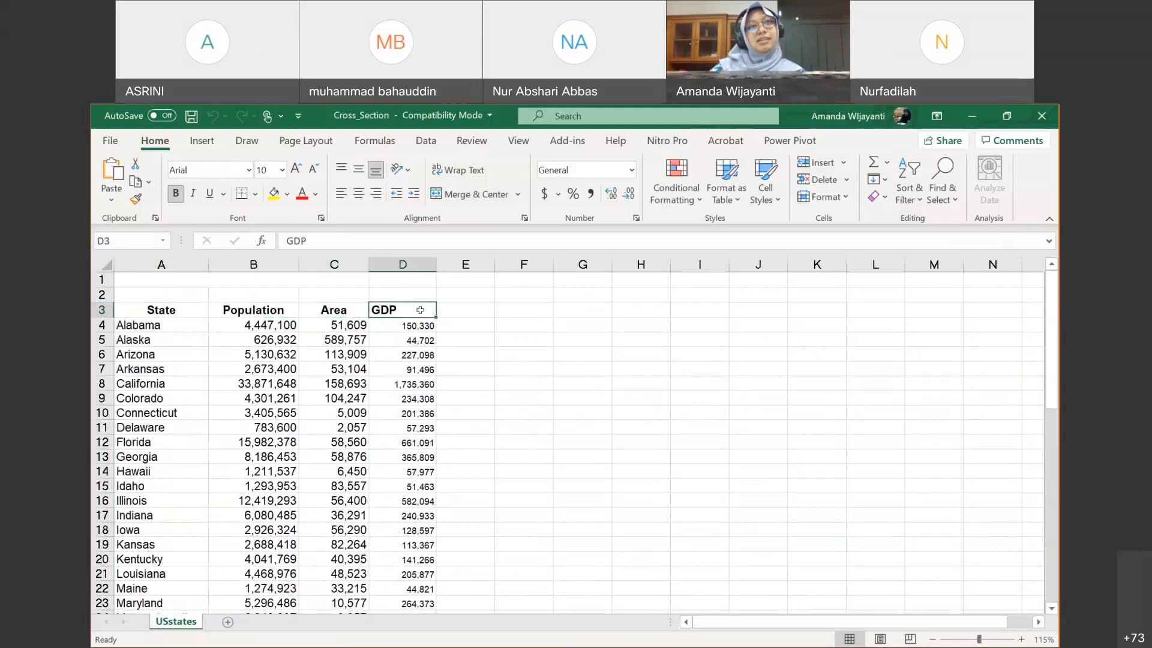
Step: Relate the Alabama row to the Population, Area and GDP headers, and check the last state row, Wyoming
left_click(241, 314)
left_click(192, 322)
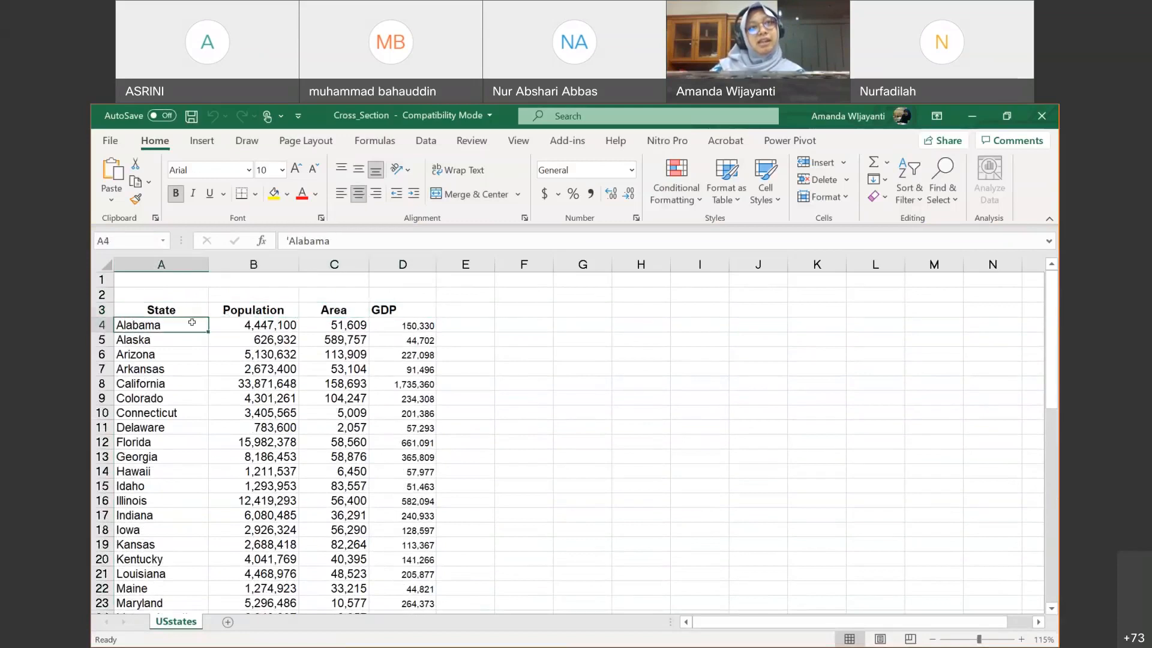
left_click(315, 311)
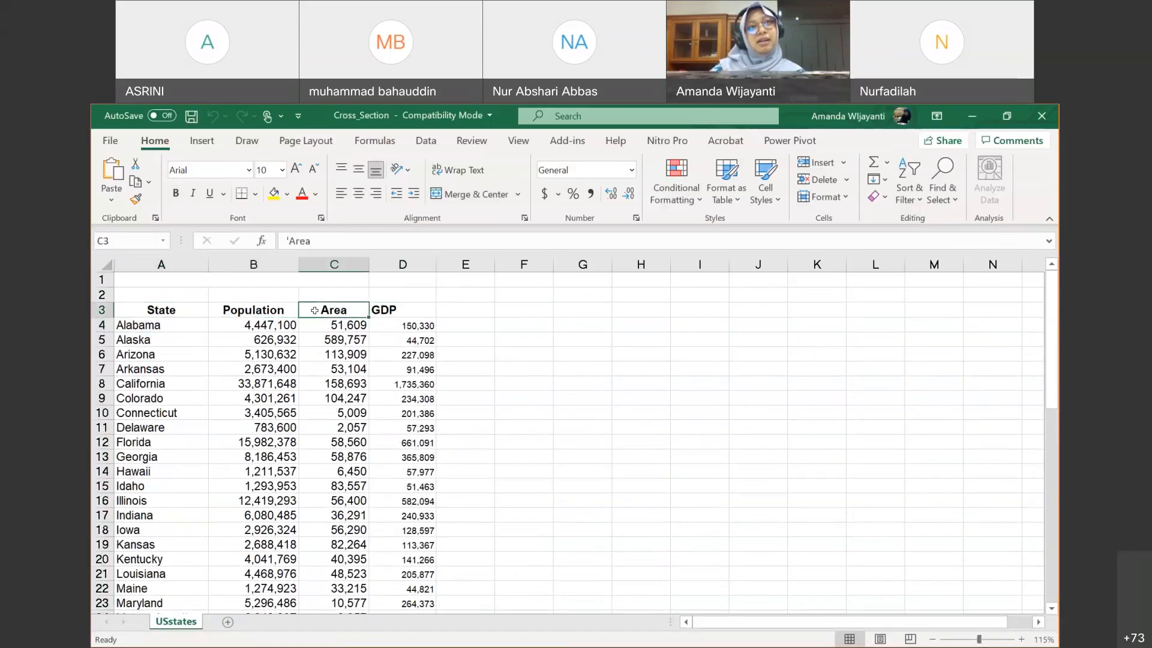
left_click(170, 329)
left_click(384, 312)
scroll(360, 314, "down", 16)
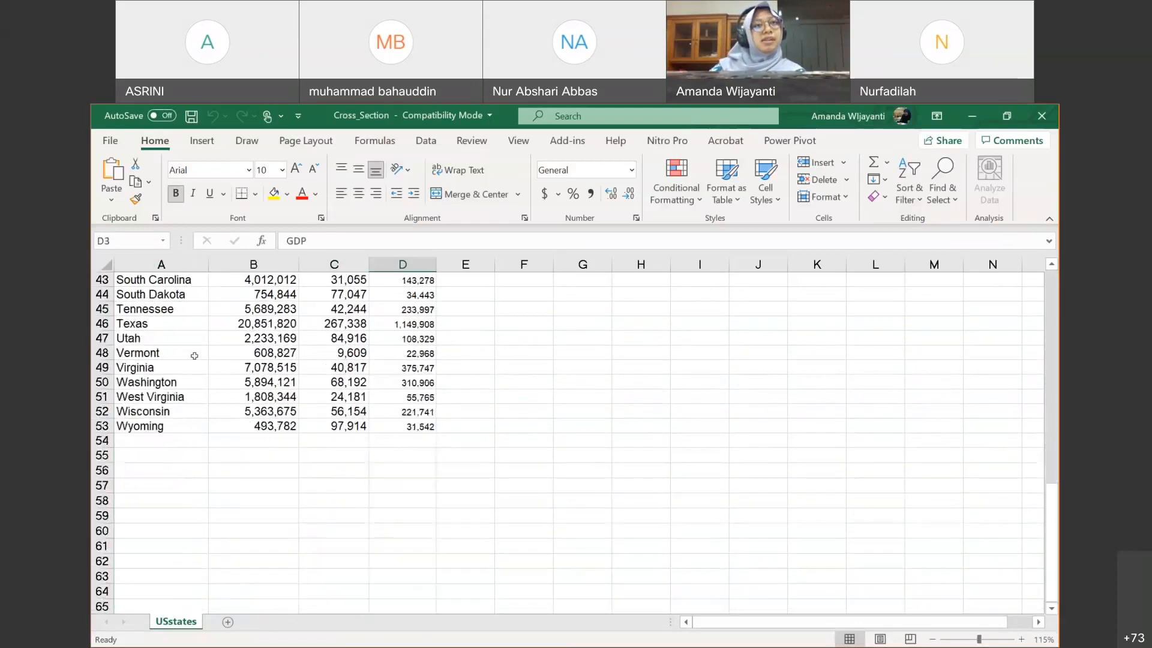
left_click(157, 337)
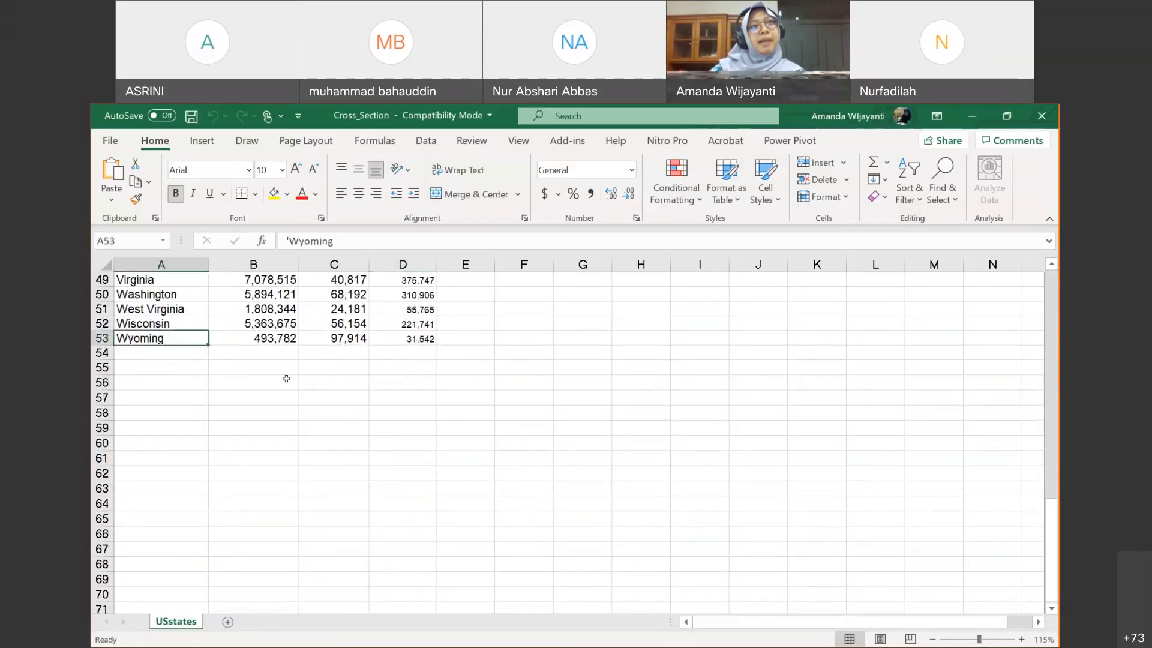
scroll(286, 378, "up", 16)
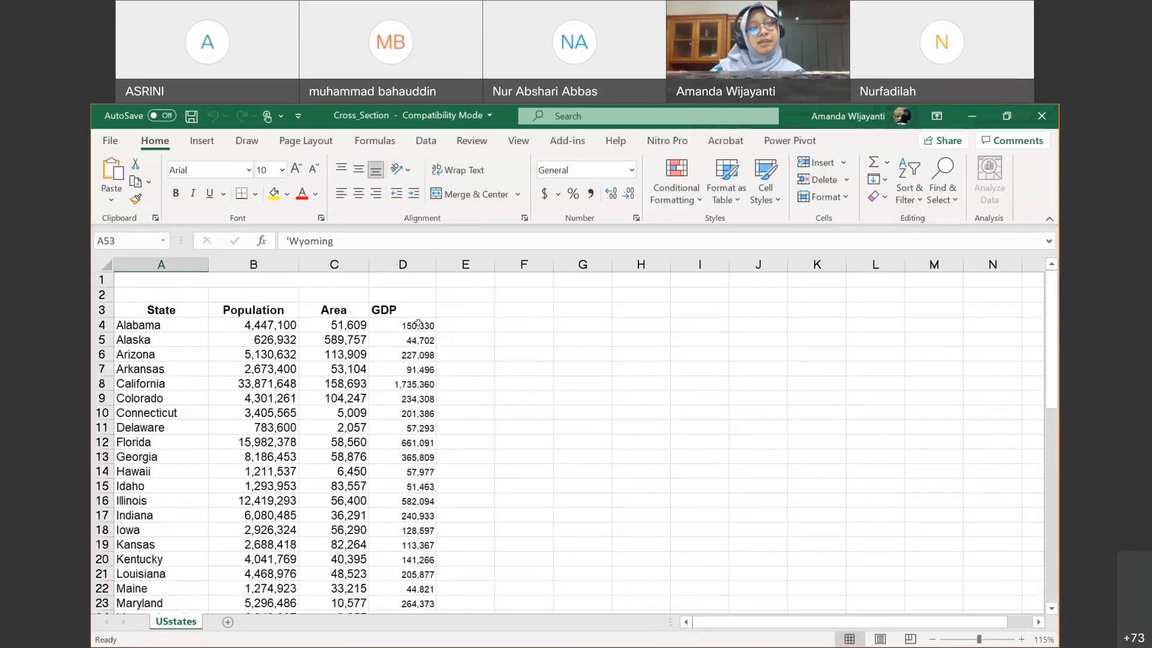
Step: Select the entire State column to examine it as the sheet's cross-section identifier
left_click(852, 373)
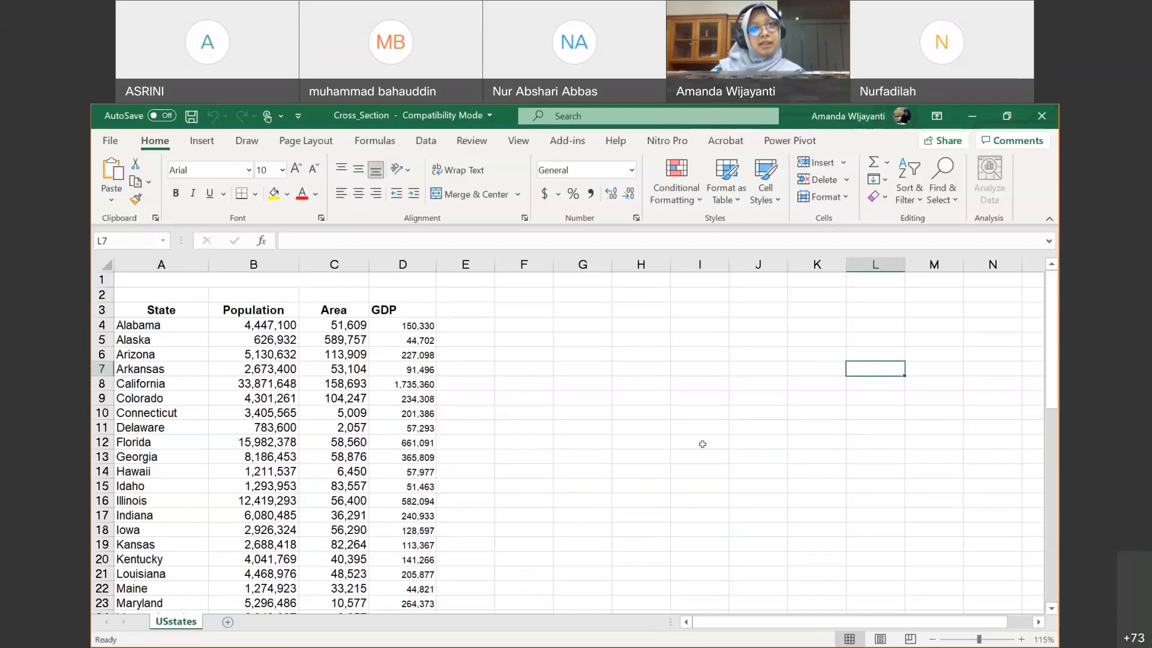
left_click(447, 456)
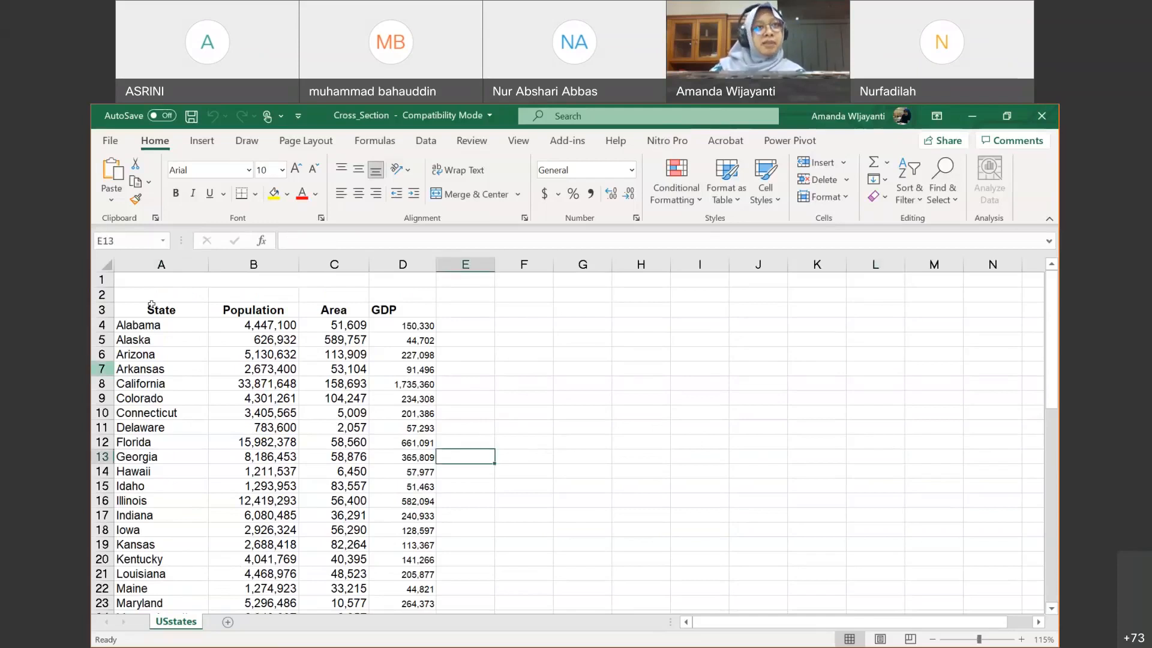
left_click(166, 252)
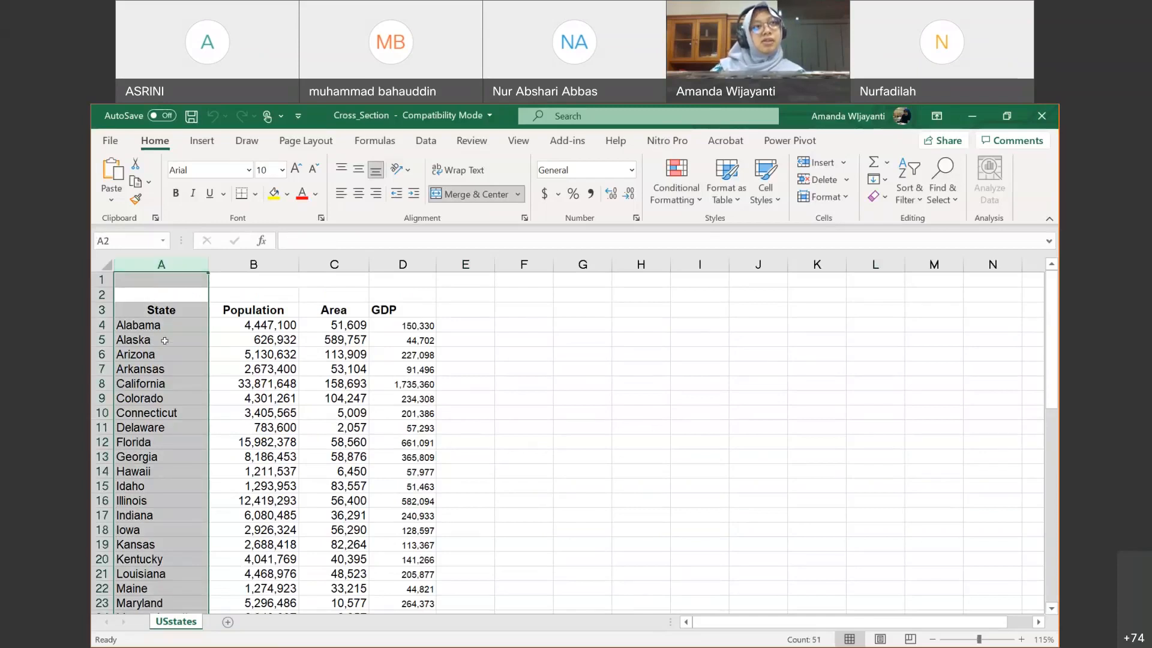
scroll(164, 340, "down", 1)
scroll(164, 340, "up", 1)
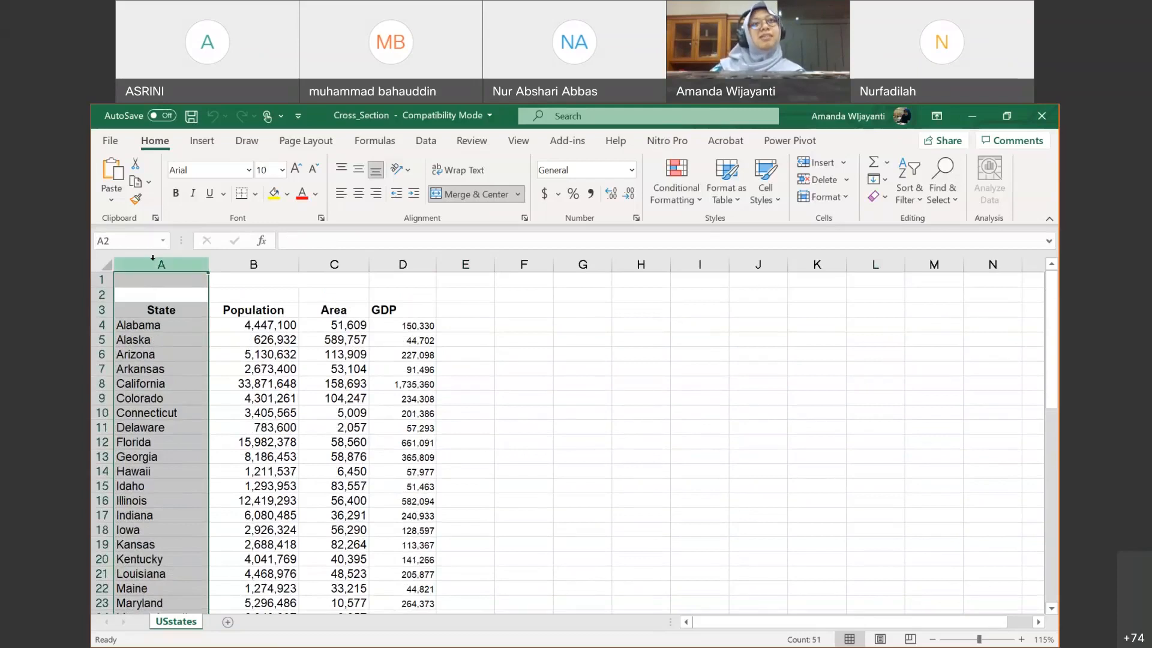
Step: Go through the whole Population, Area and GDP columns, and revisit the State, Population and Area columns
left_click(244, 250)
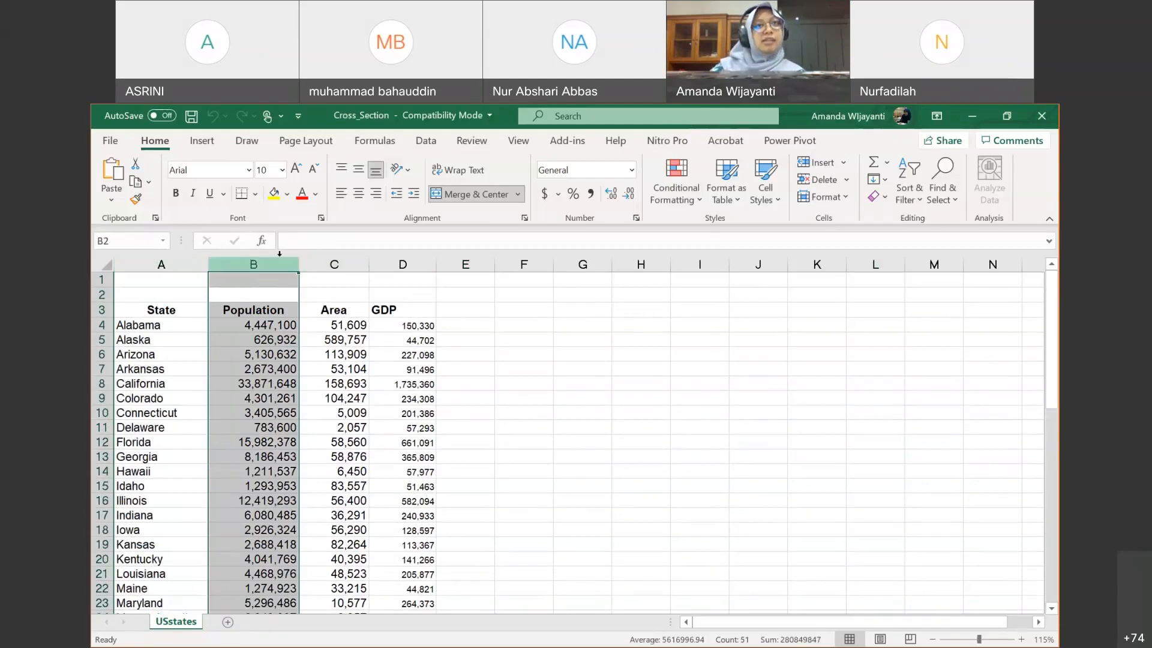
left_click(333, 253)
left_click(418, 254)
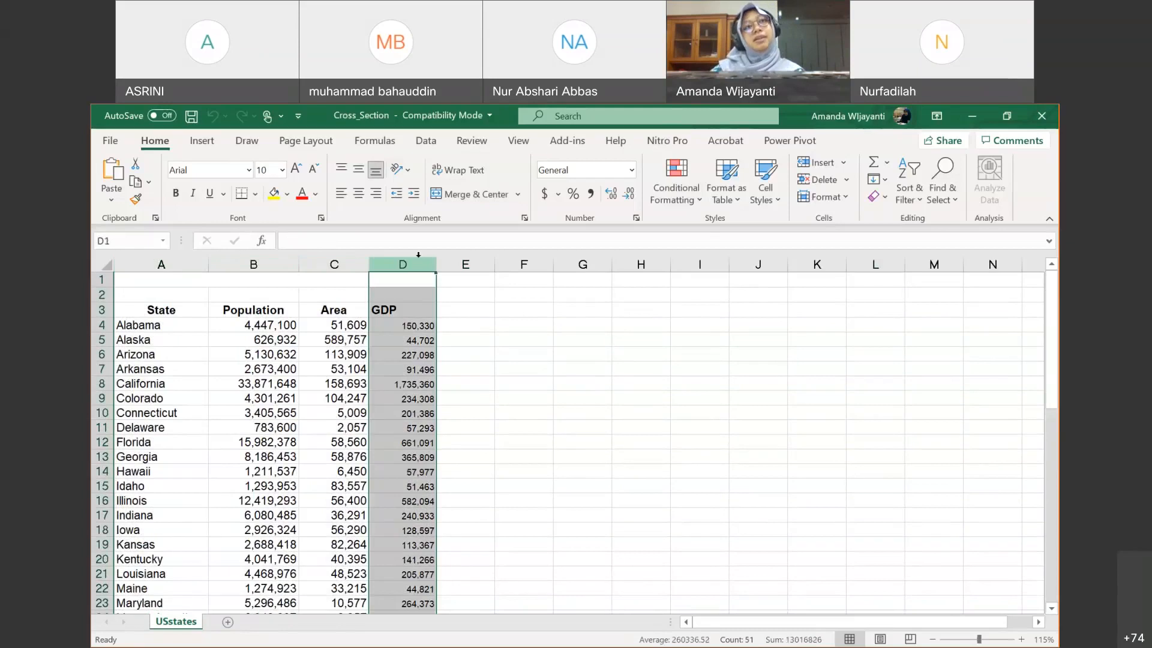
left_click(174, 262)
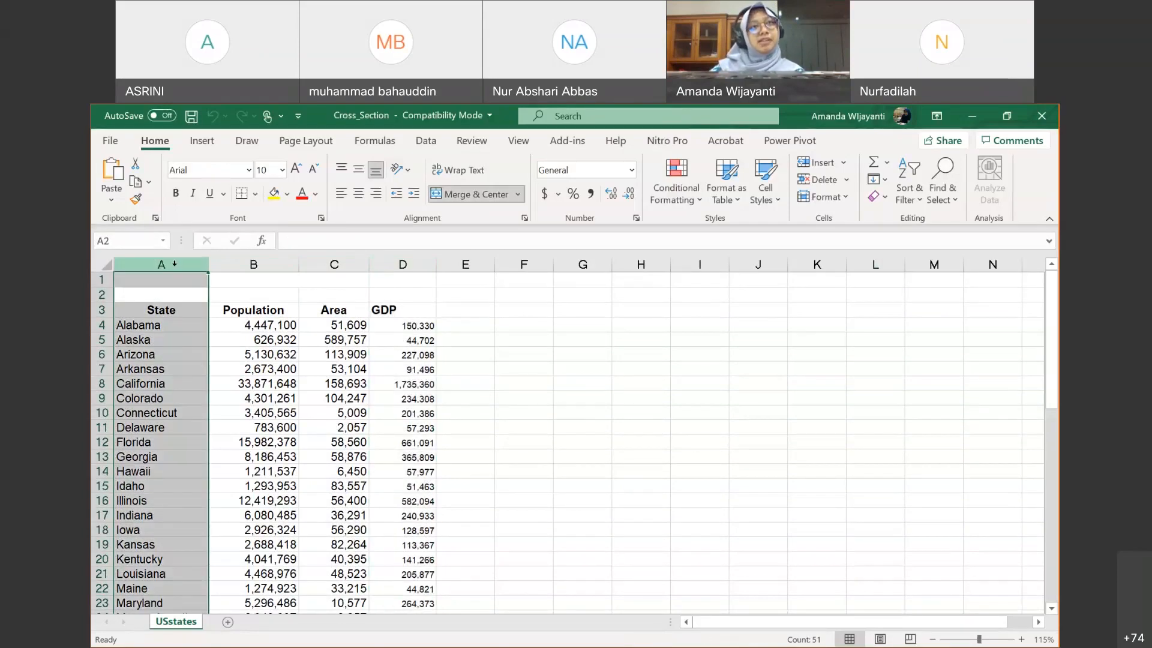
left_click(253, 263)
left_click(334, 263)
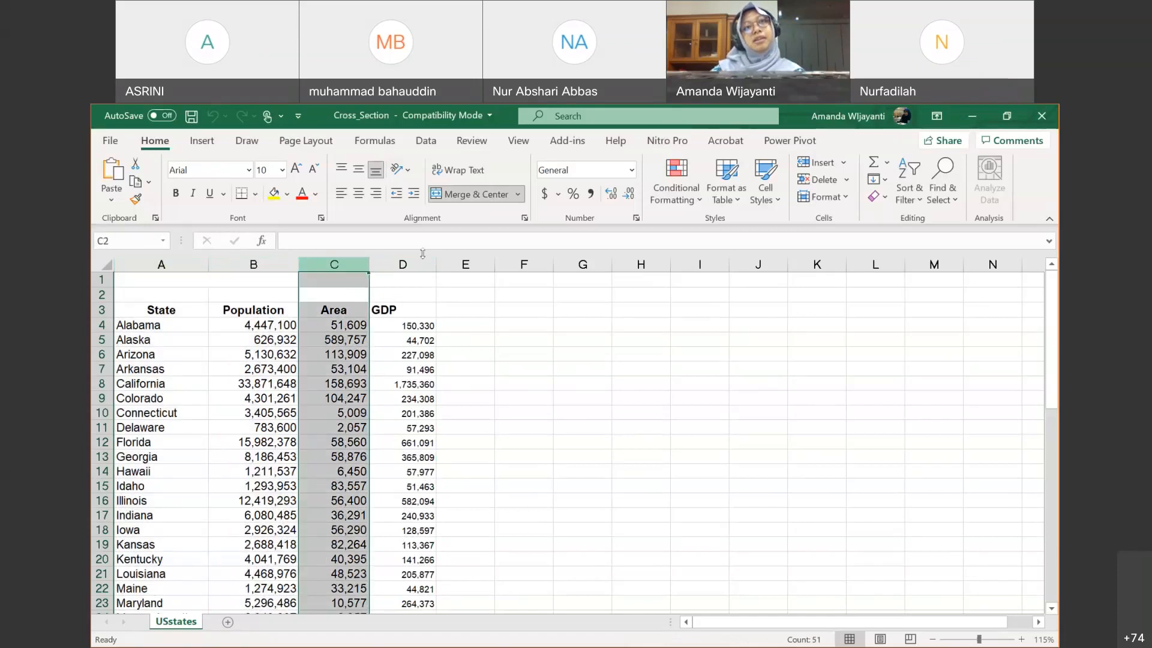
Step: Check the GDP column of the USstates sheet and close the Cross_Section workbook
left_click(421, 263)
left_click(477, 340)
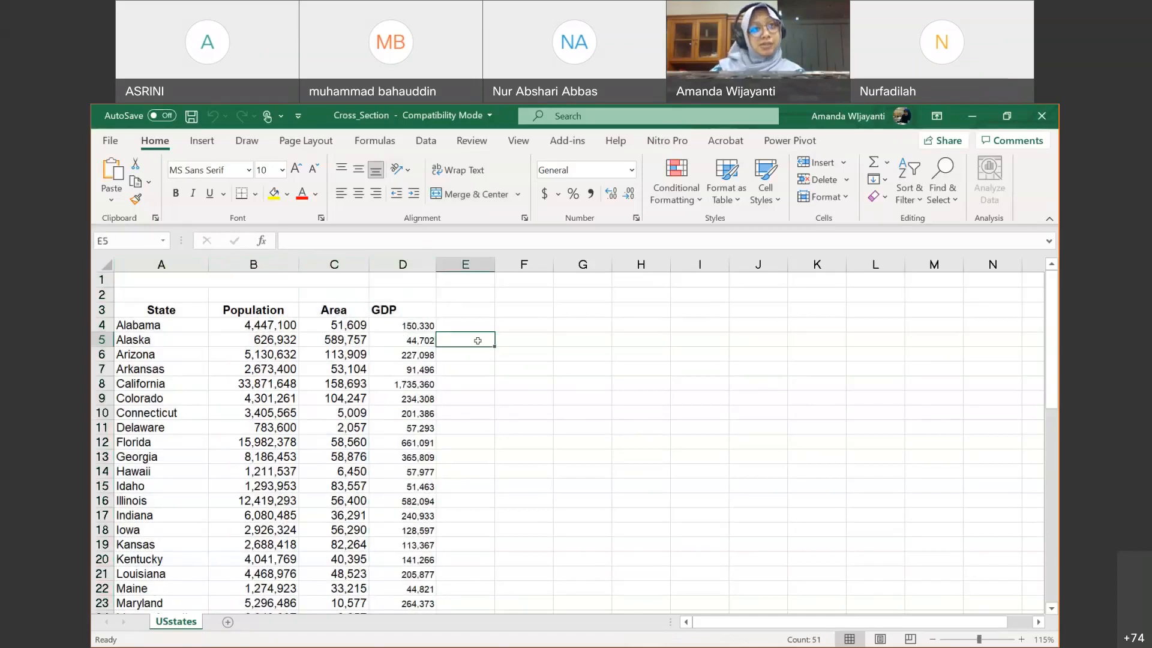
left_click(1050, 123)
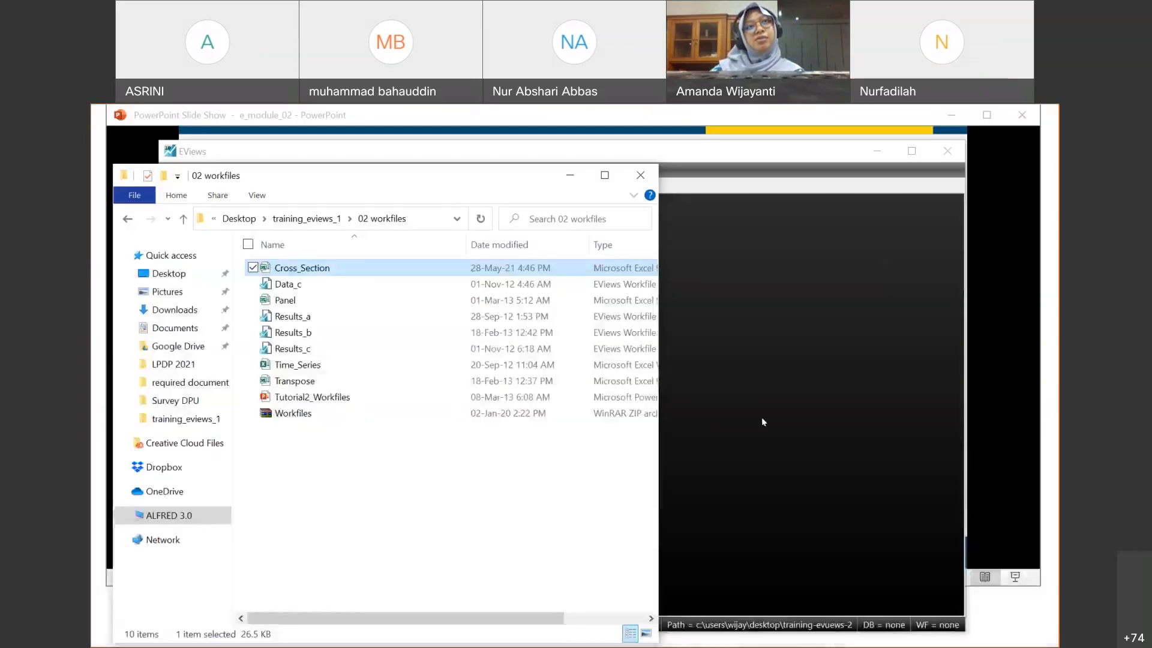
Step: Switch to EViews and open the Excel file Cross_Section from the 02 workfiles folder as a foreign data workfile
left_click(761, 416)
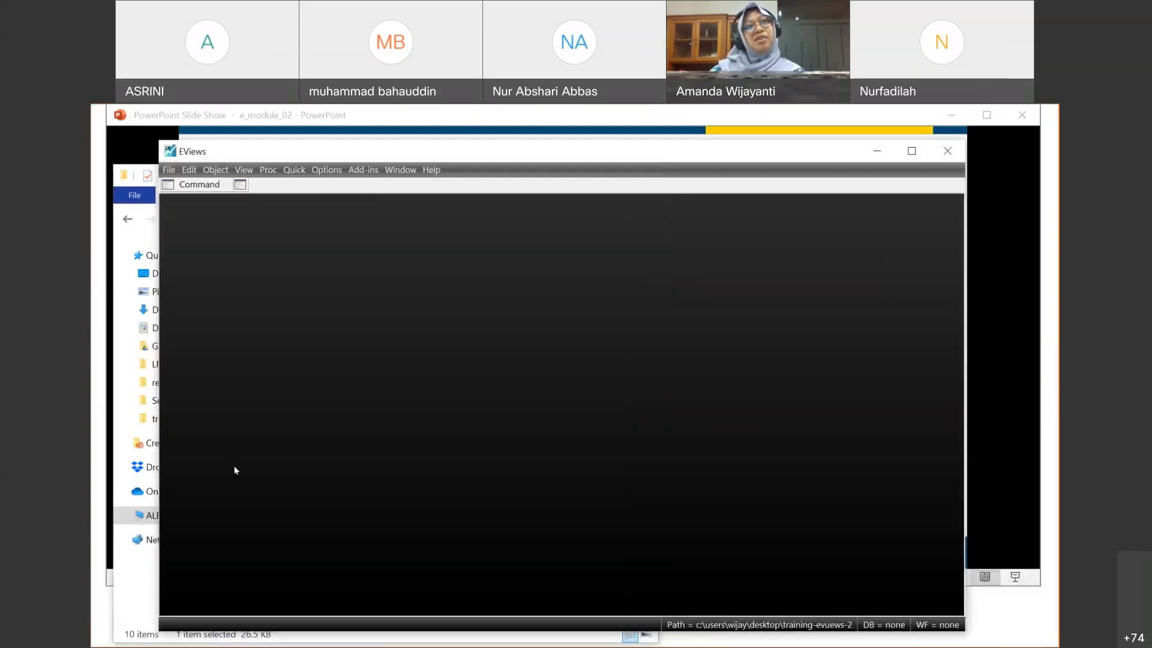
left_click(169, 169)
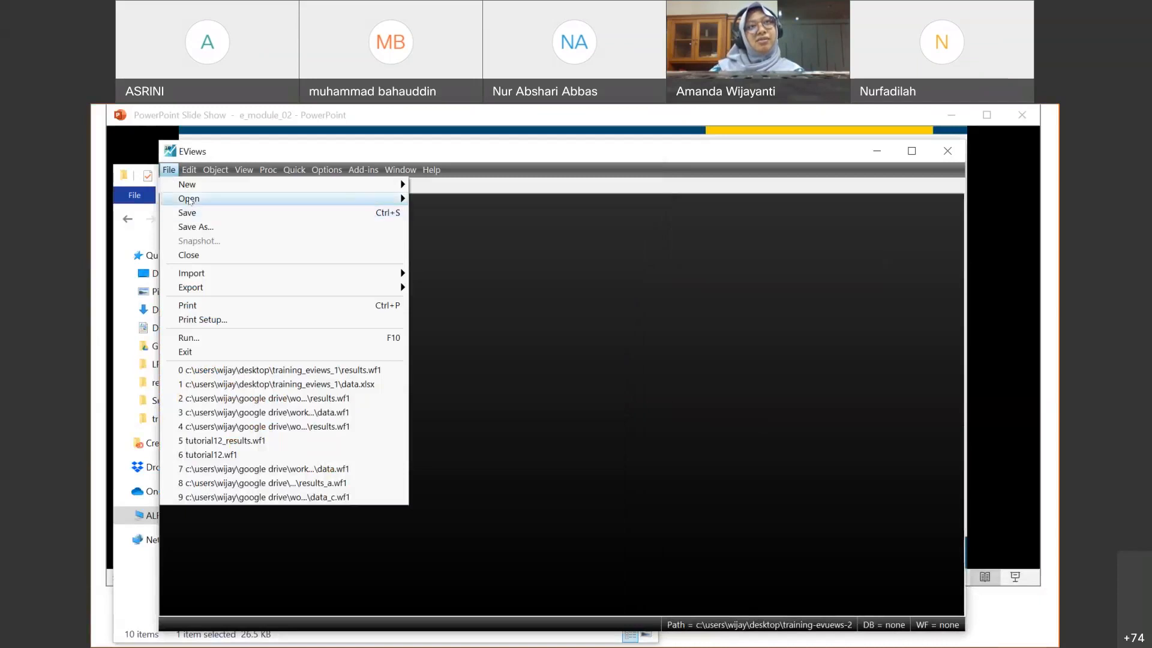
mouse_move(190, 191)
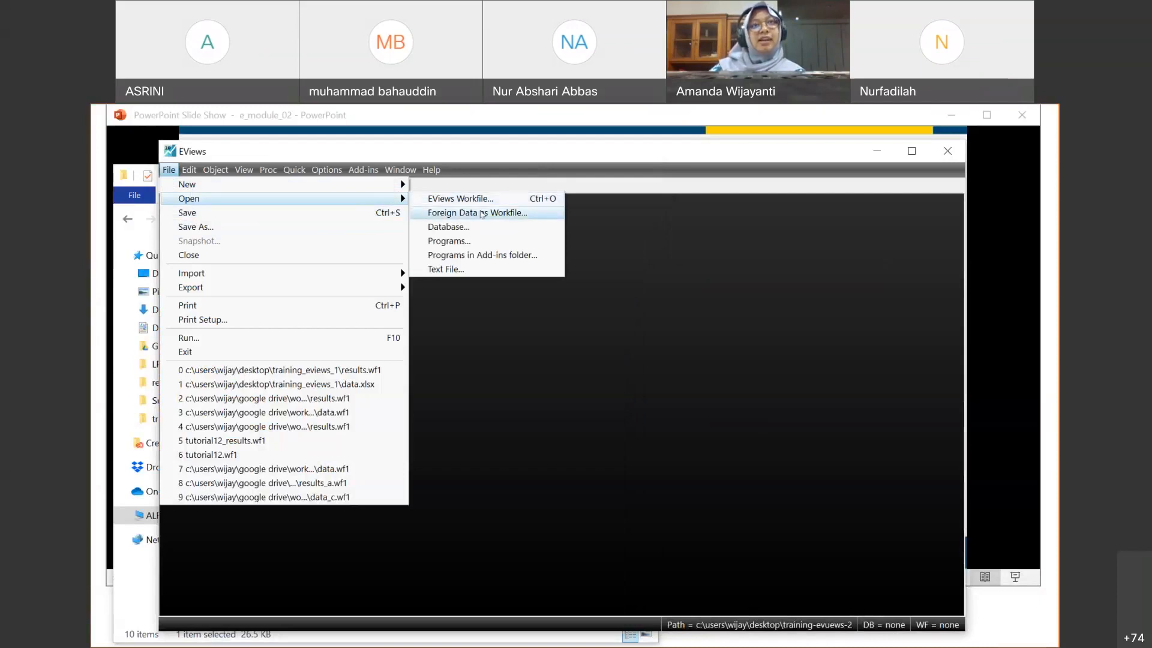
left_click(483, 214)
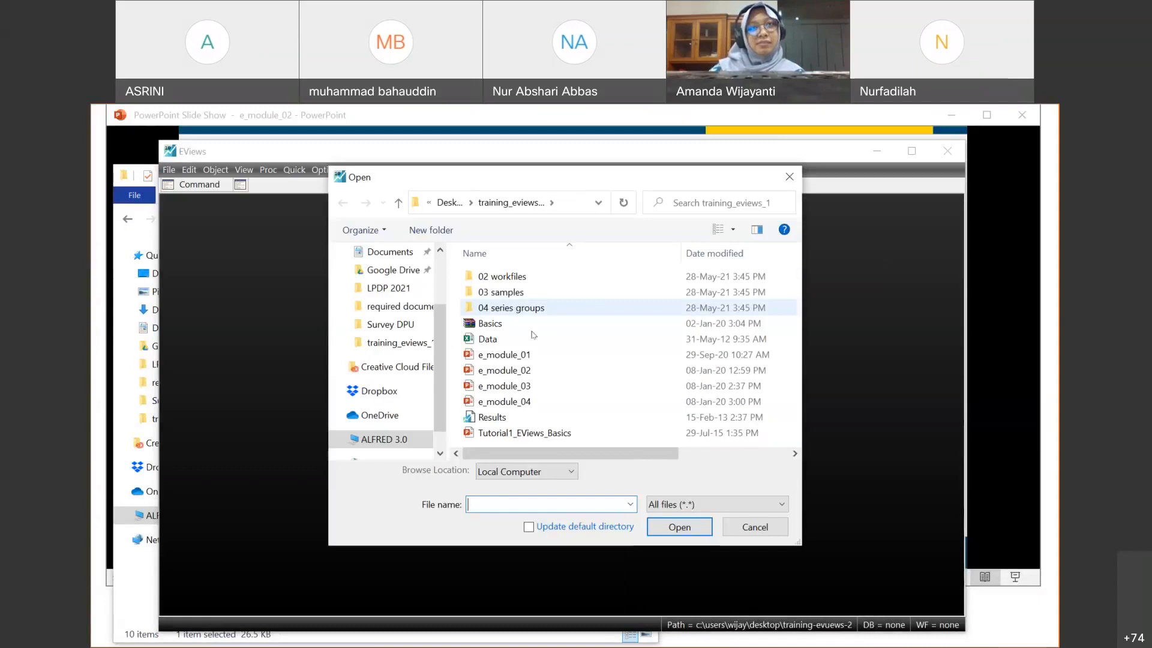
double_click(528, 276)
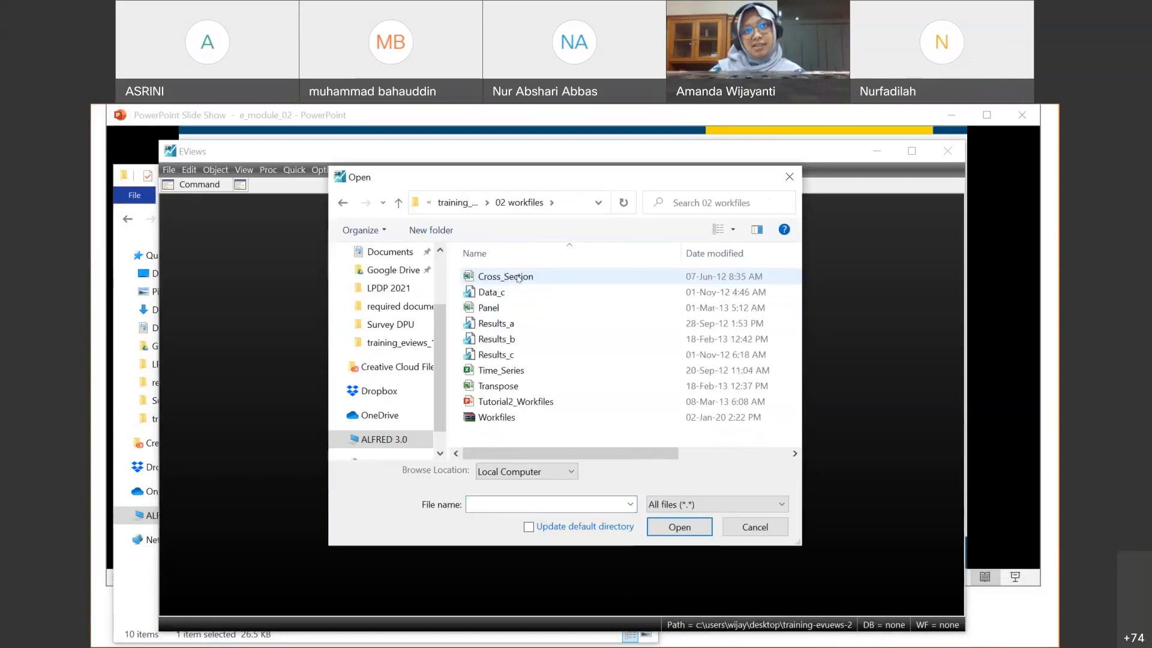
left_click(518, 278)
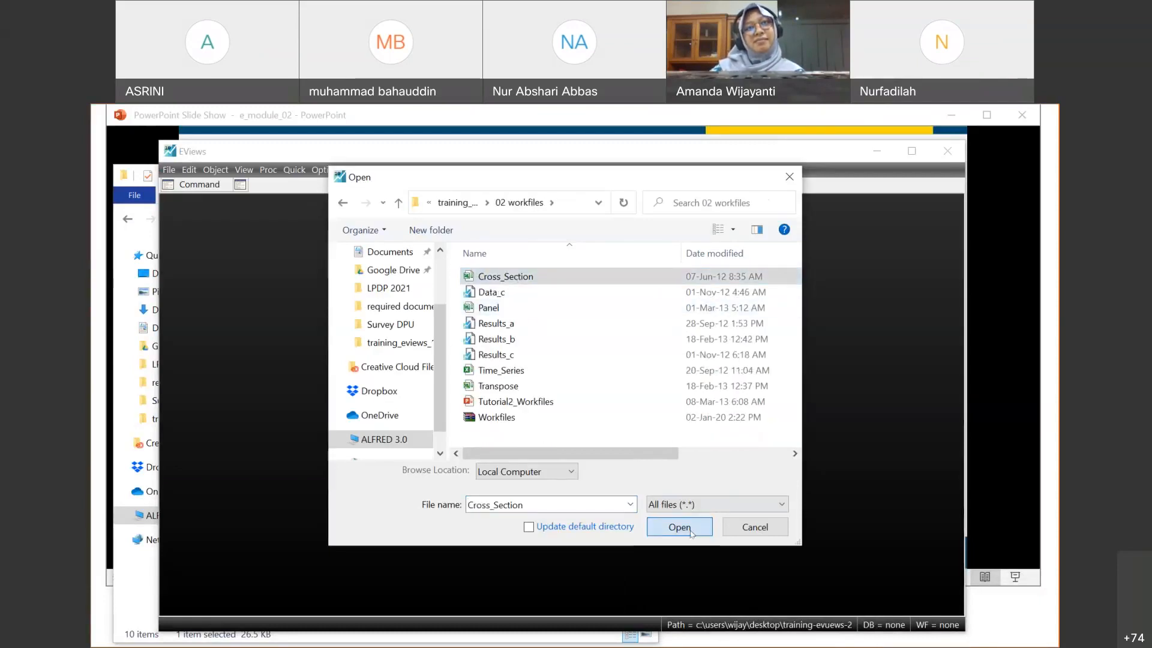
left_click(680, 527)
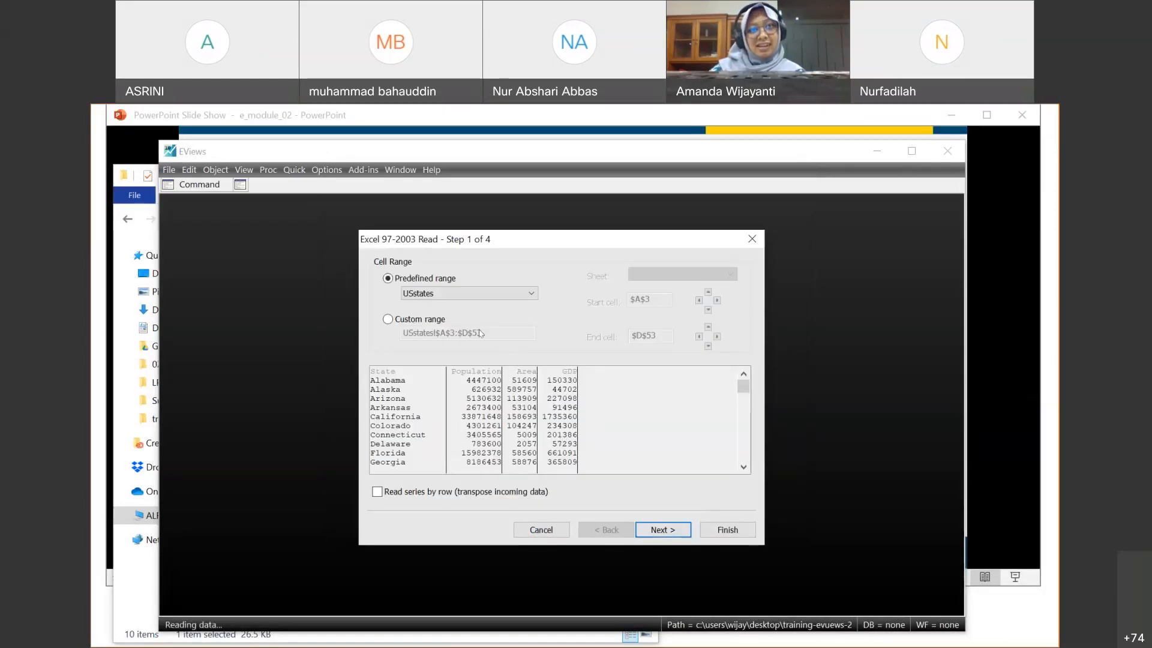
Step: Create the new workfile from the predefined range USstates, undated with state as ID series, without linking the series to the external source
left_click(670, 536)
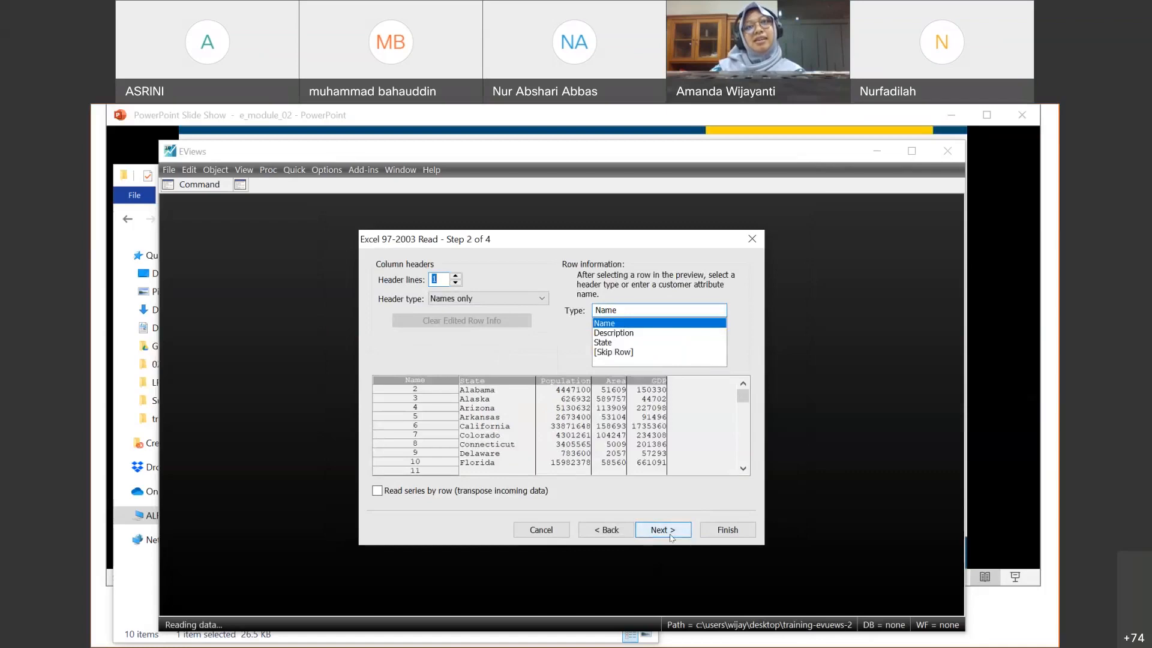
left_click(670, 536)
left_click(670, 536)
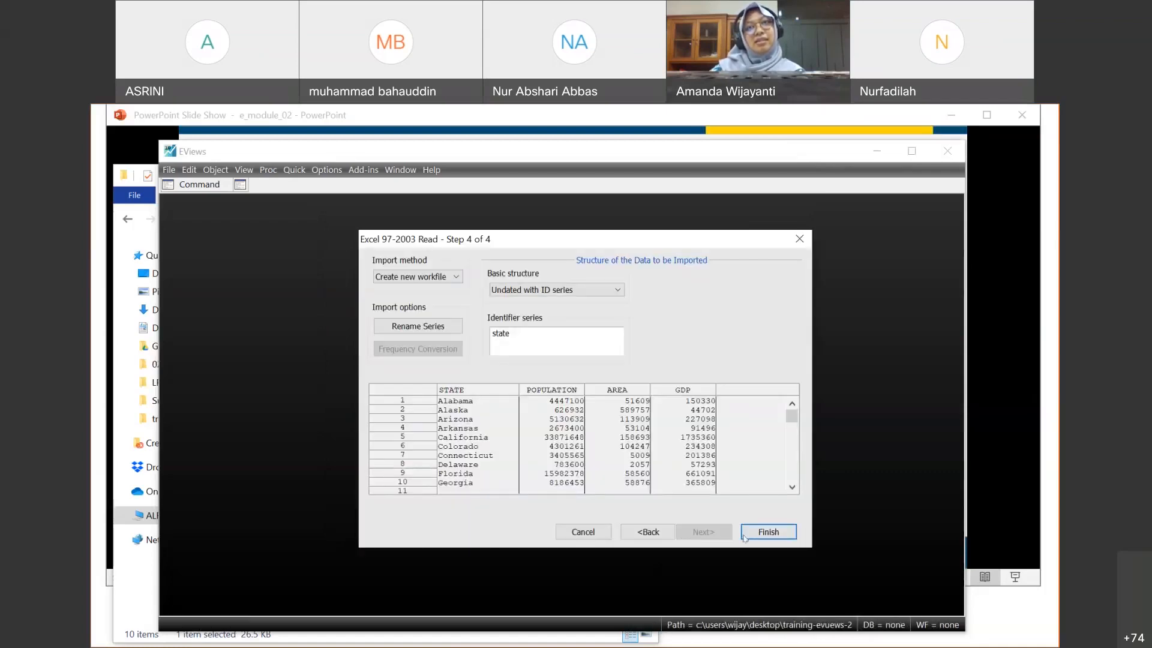
left_click(526, 331)
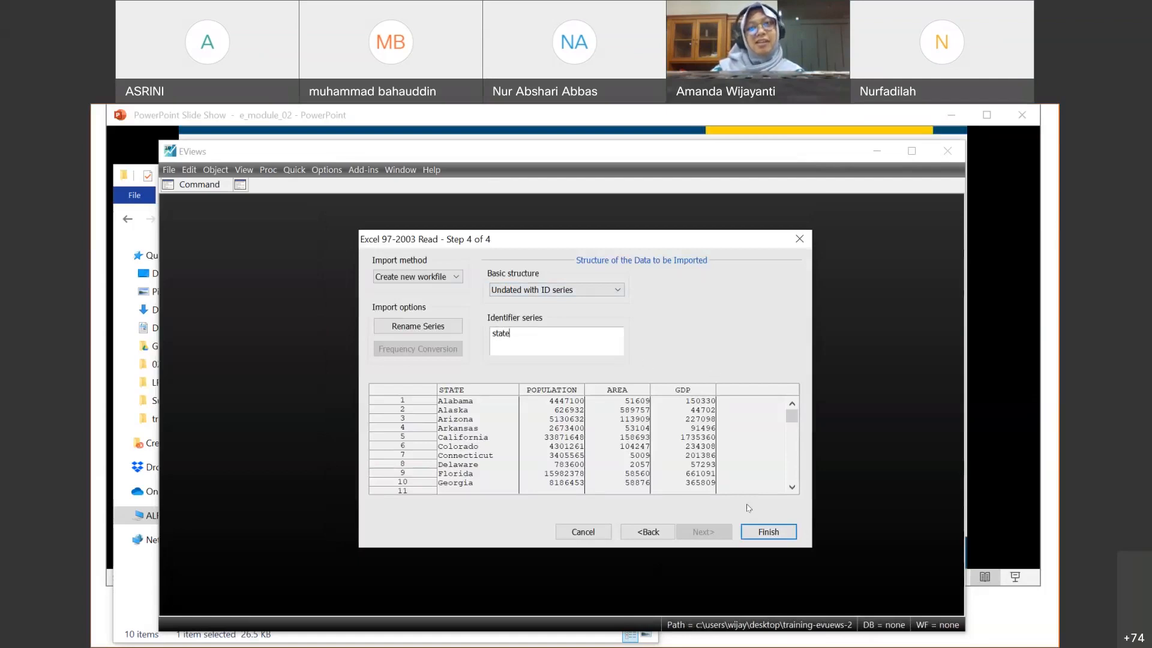
left_click(766, 532)
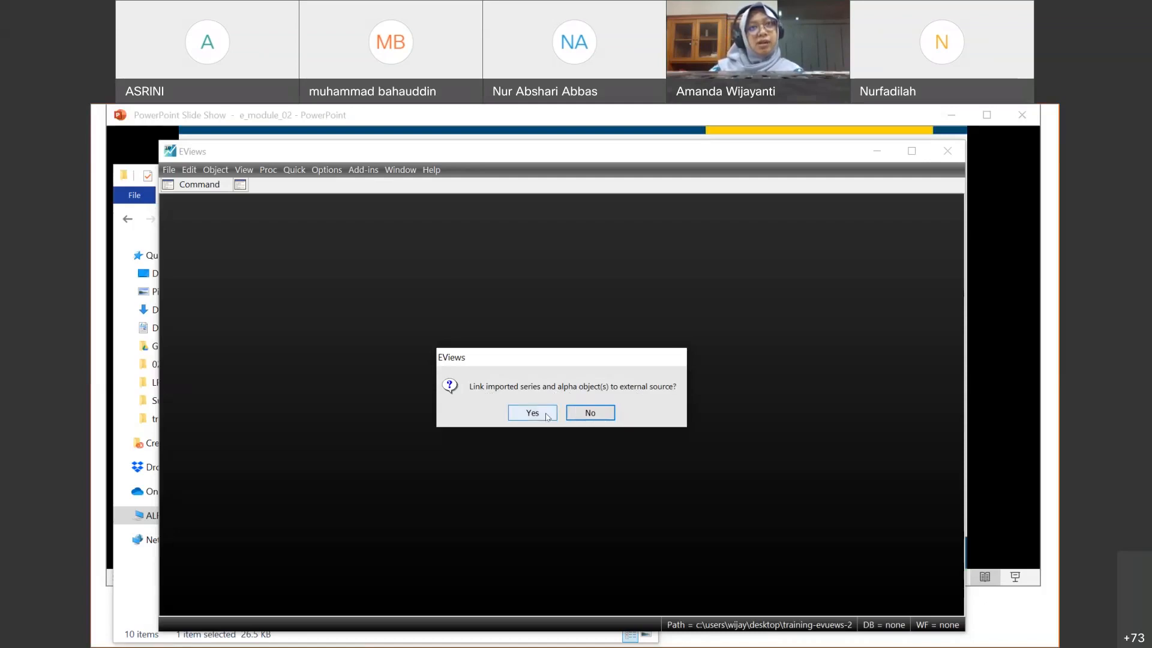
left_click(582, 412)
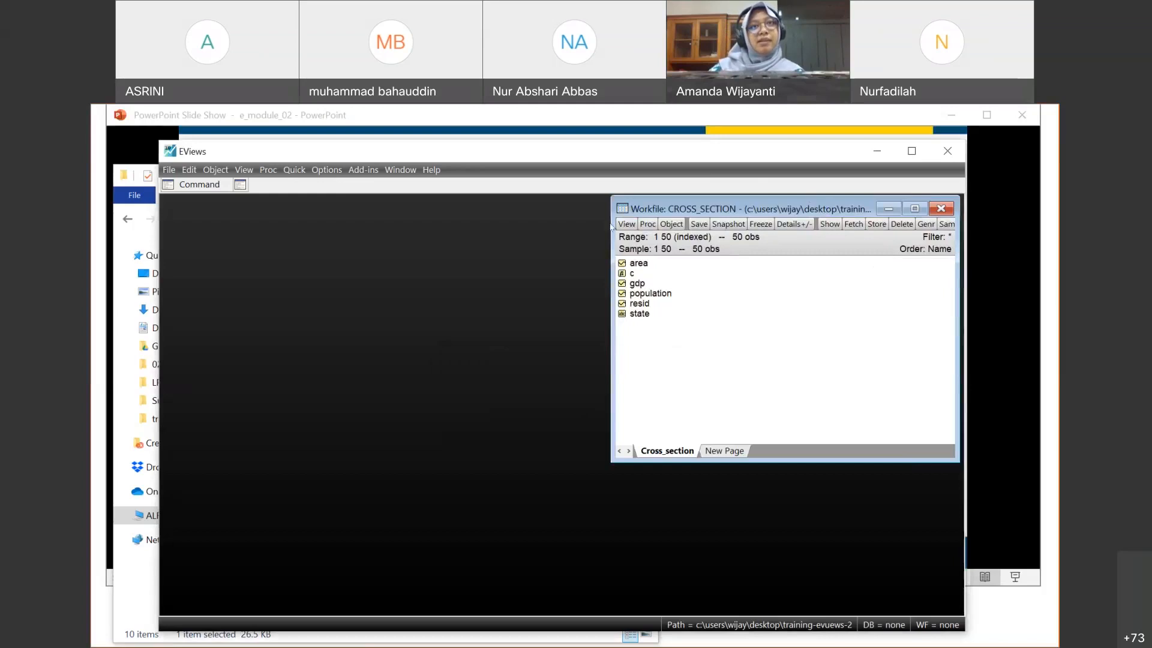
Step: Maximize the CROSS_SECTION workfile and examine the gdp series from Alabama through Wyoming
left_click_drag(780, 208, 529, 221)
left_click(663, 222)
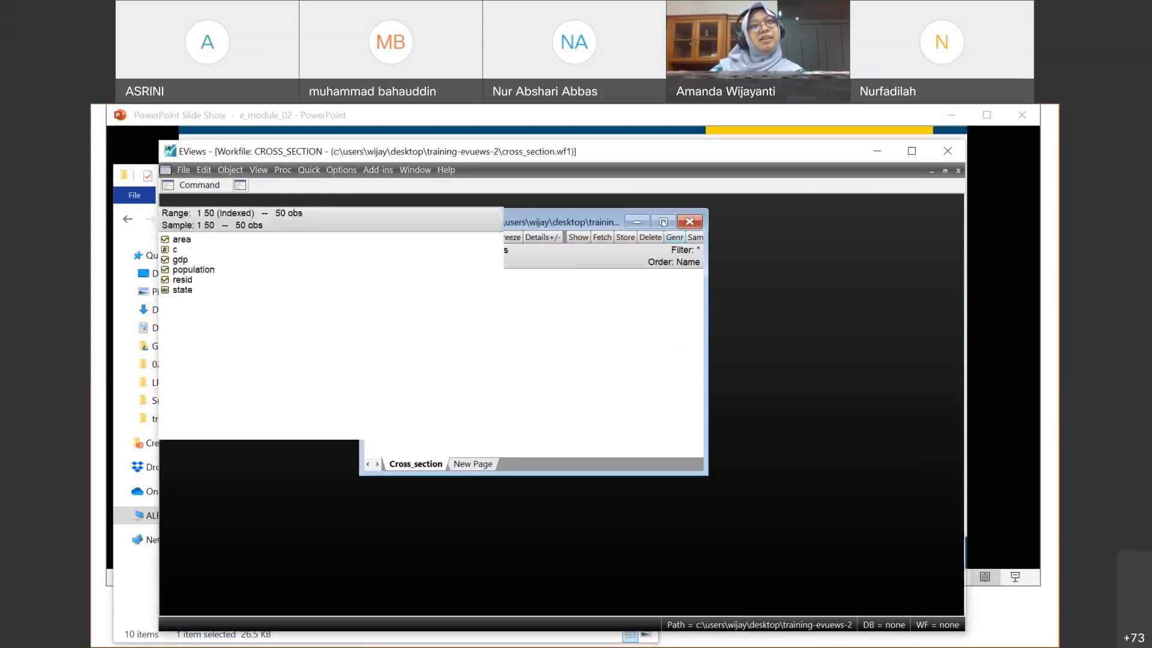
left_click(182, 260)
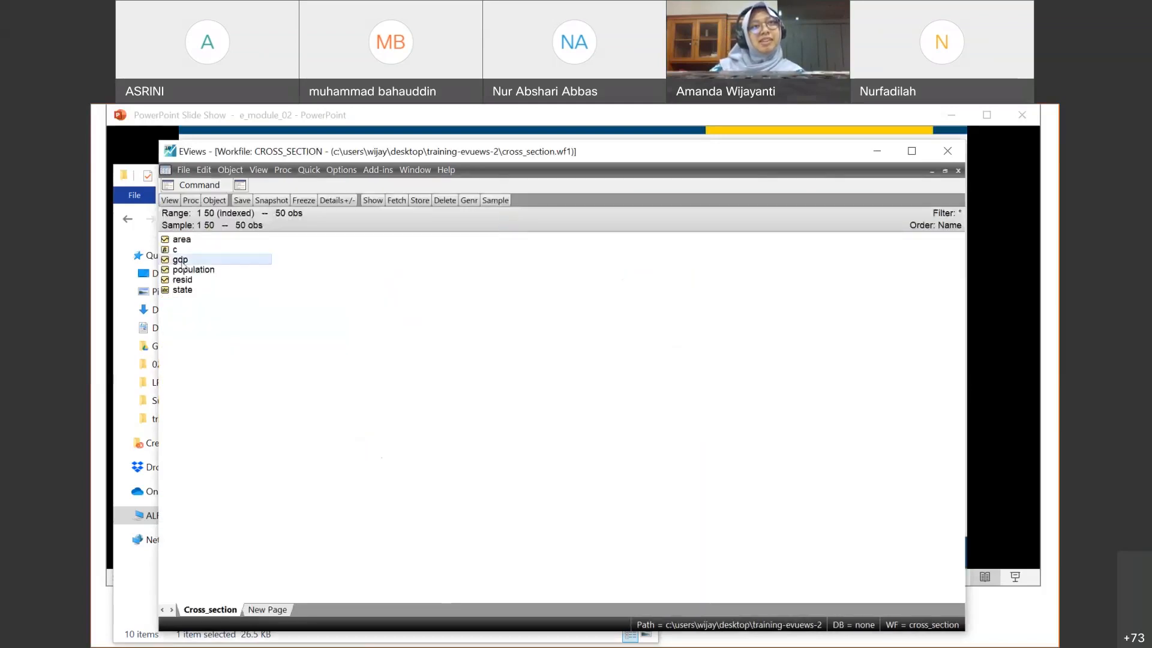
double_click(182, 261)
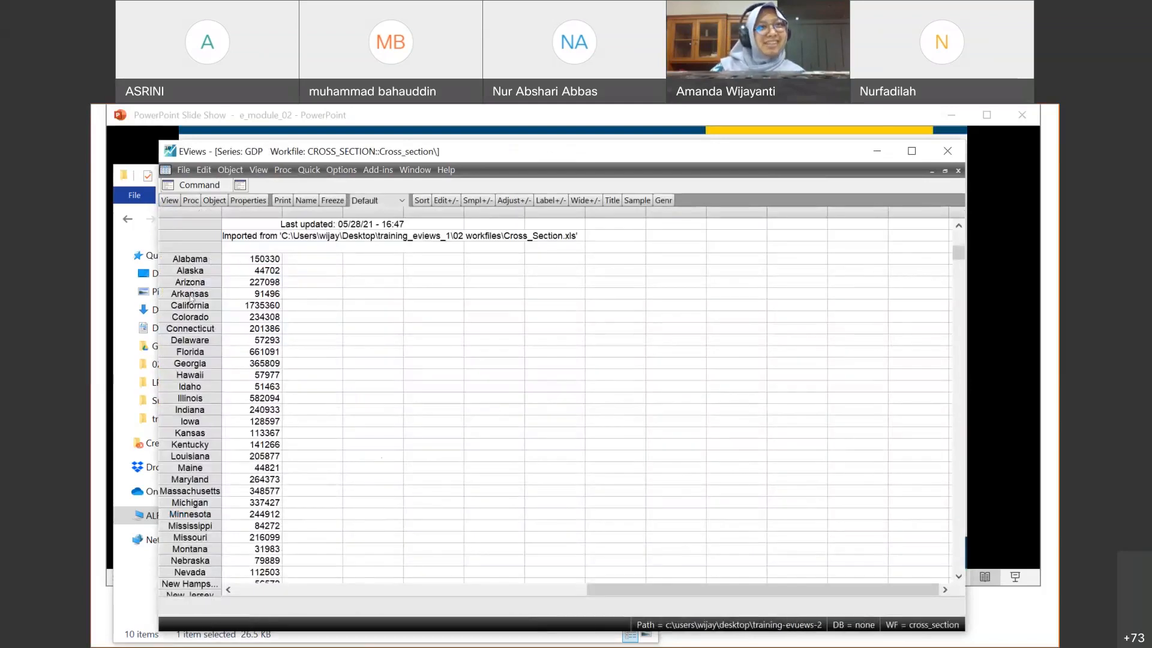
scroll(202, 396, "down", 3)
scroll(201, 396, "down", 4)
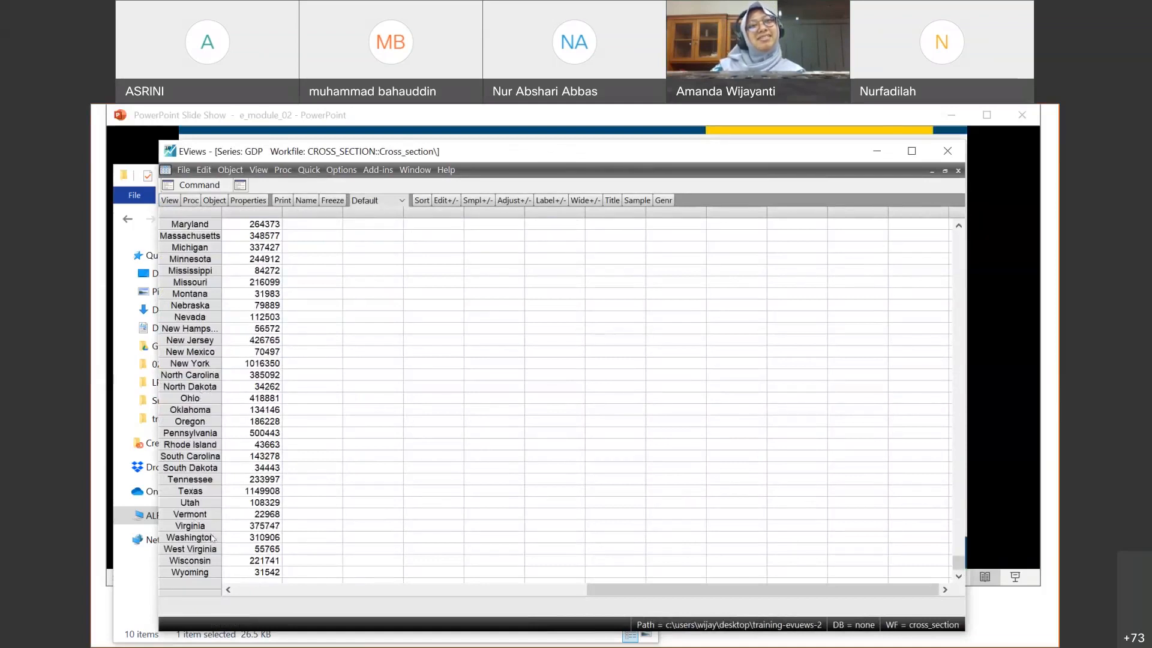
scroll(212, 528, "up", 10)
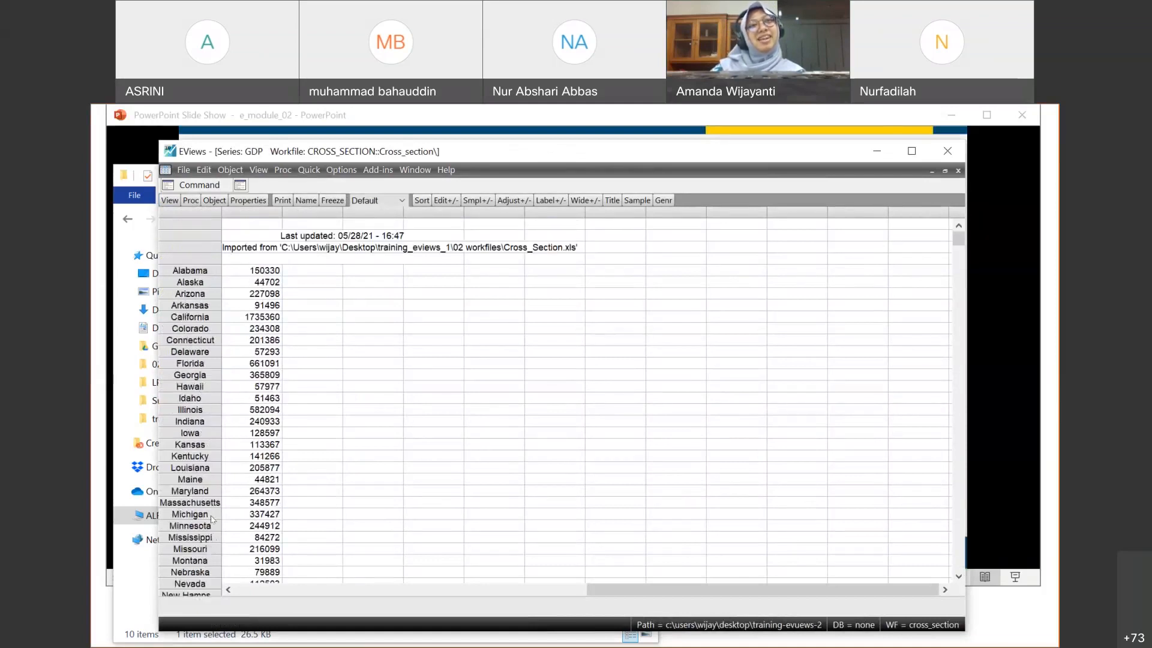
left_click(958, 172)
Step: View the population series, the coefficient vector c and the area series in turn, closing each one
double_click(183, 265)
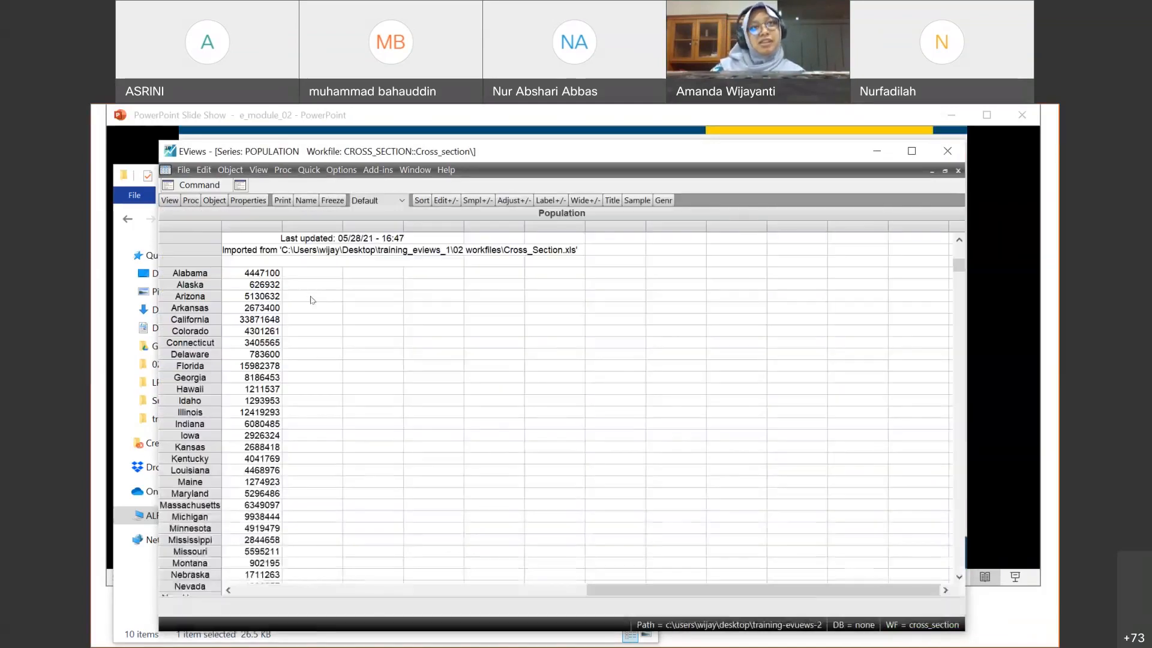
left_click(958, 170)
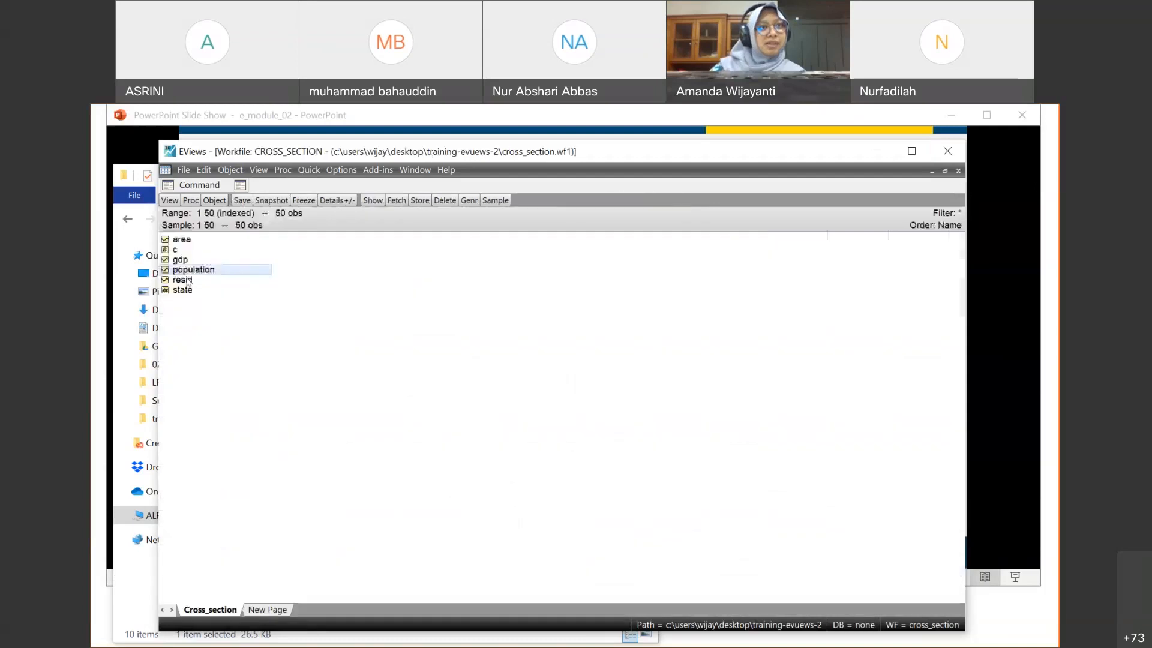
double_click(192, 248)
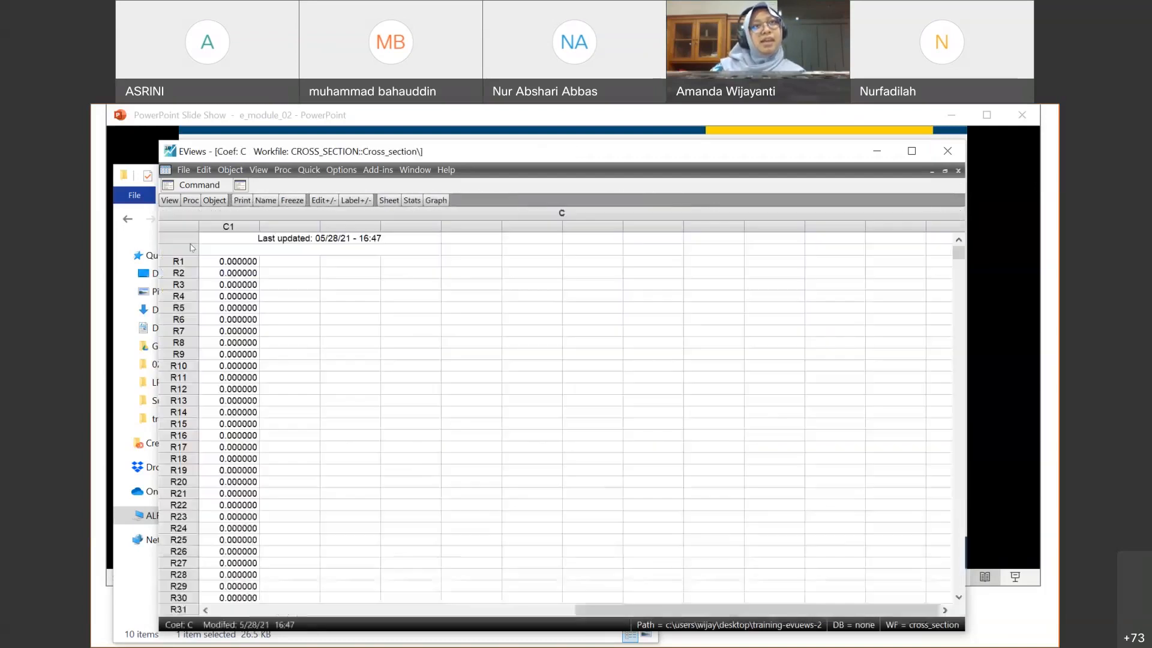
left_click(958, 170)
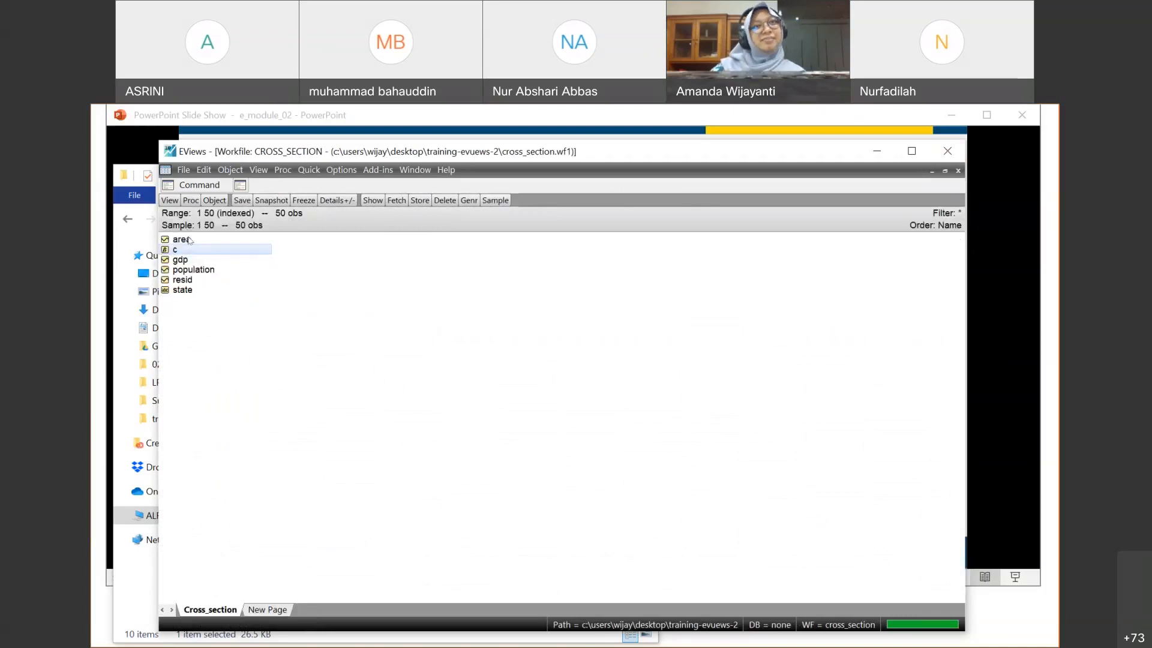
double_click(182, 239)
left_click(958, 171)
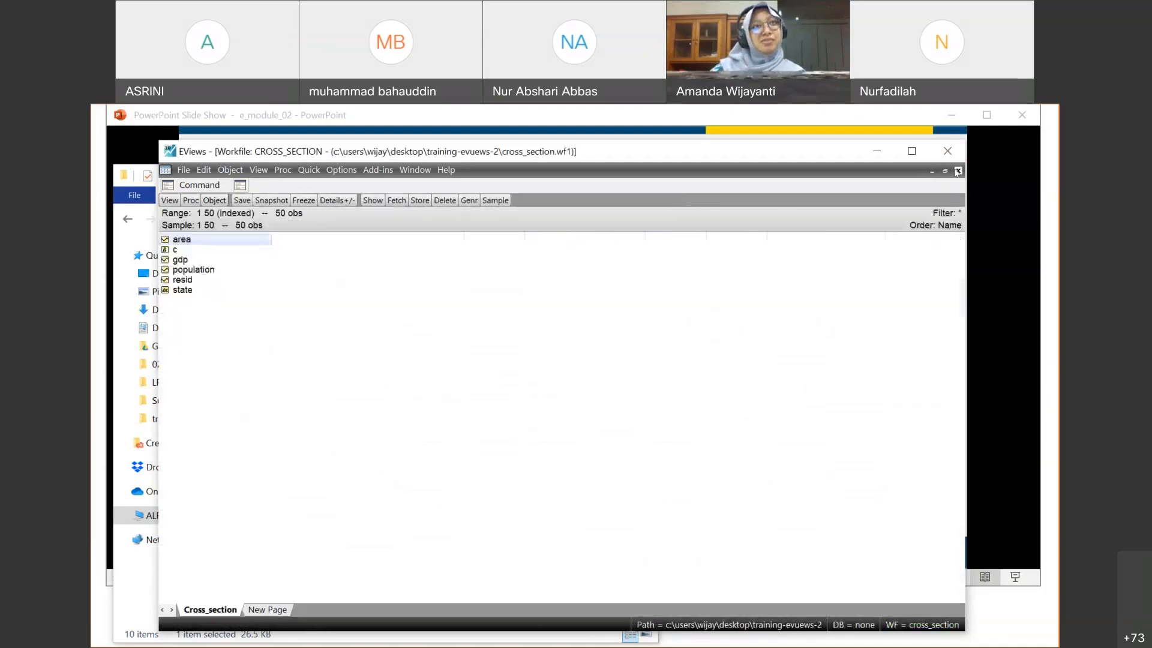
Step: Examine the state alpha series down to Wyoming and return to the workfile's object list
left_click(183, 291)
double_click(185, 293)
scroll(265, 318, "down", 6)
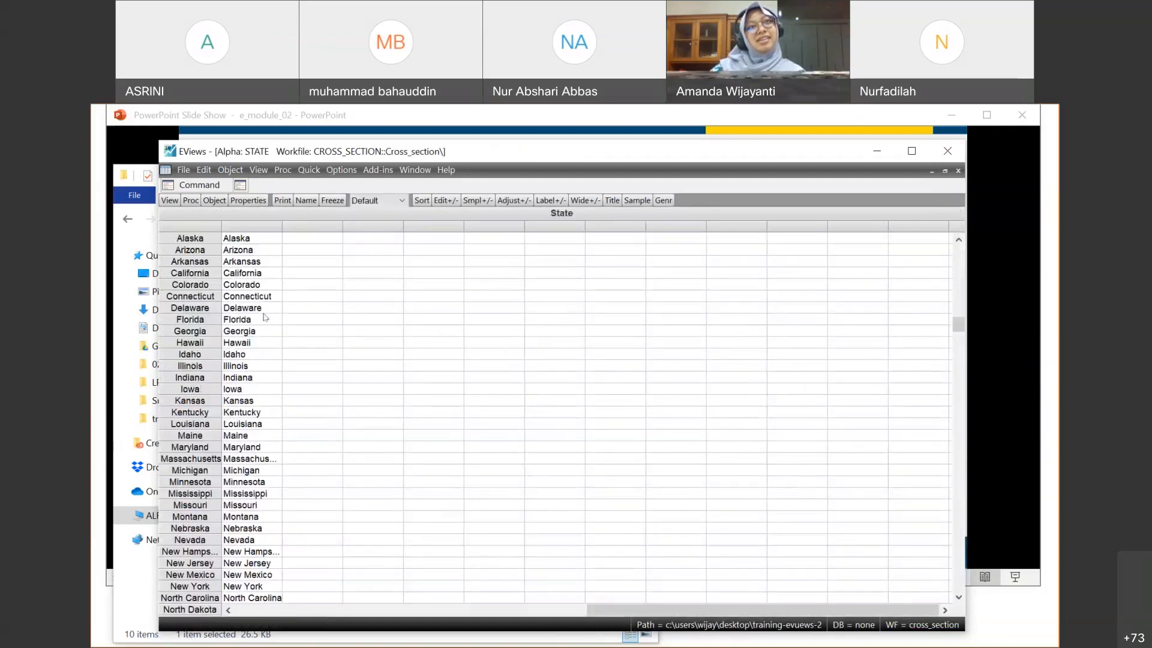
scroll(265, 317, "down", 1)
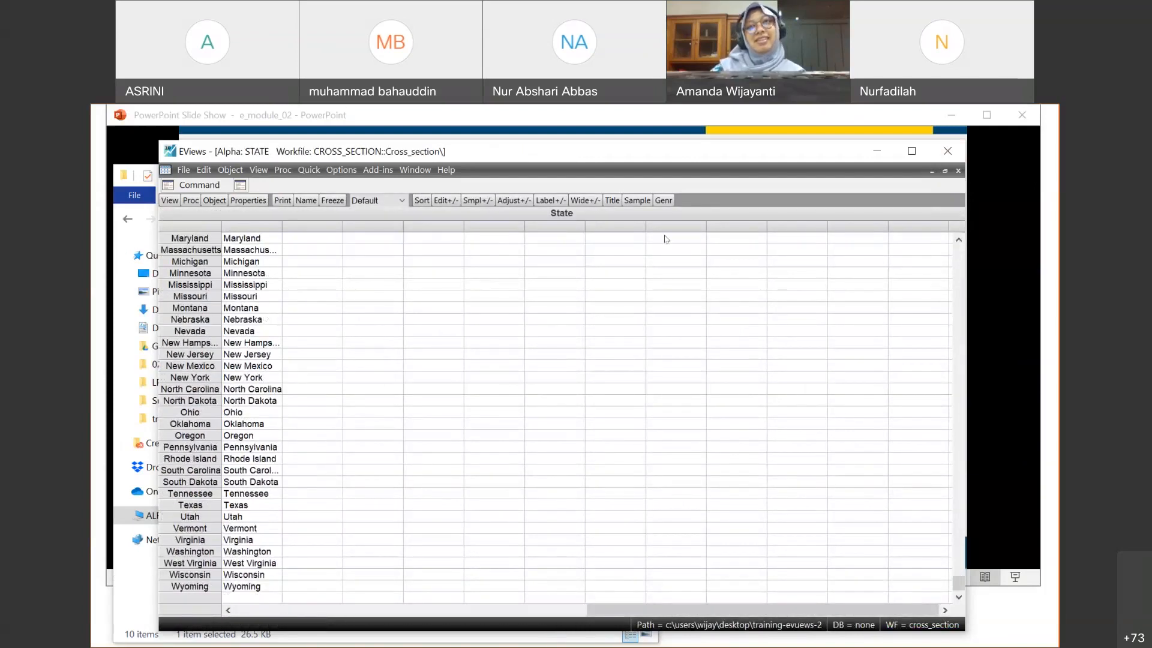
left_click(958, 171)
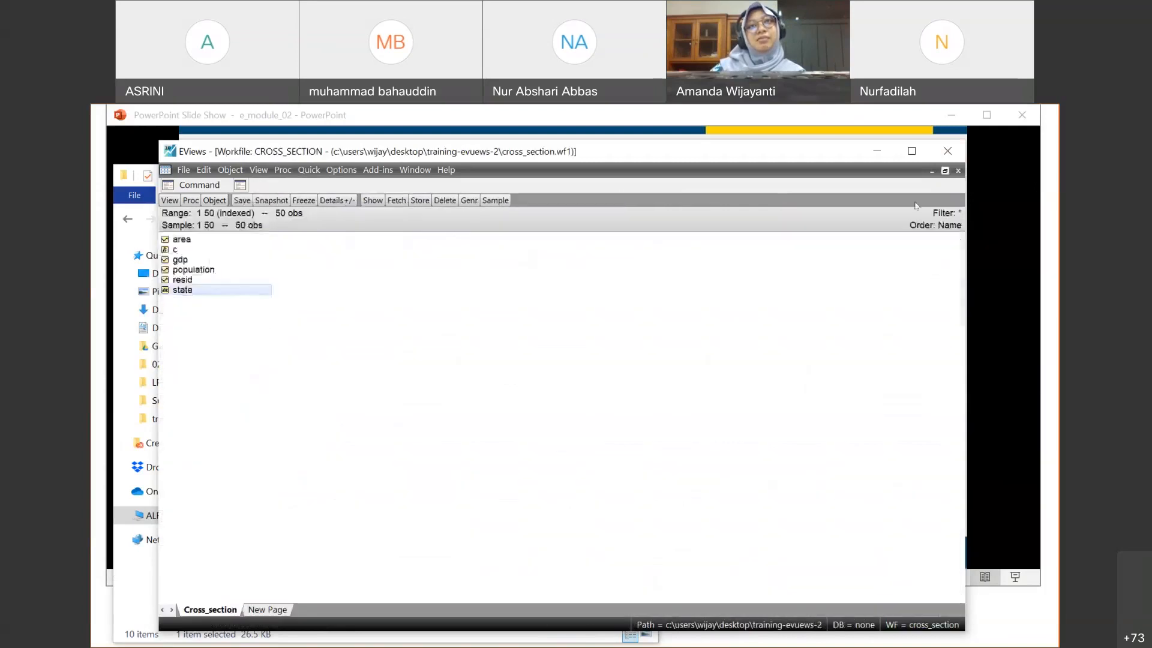
left_click(957, 170)
left_click(610, 427)
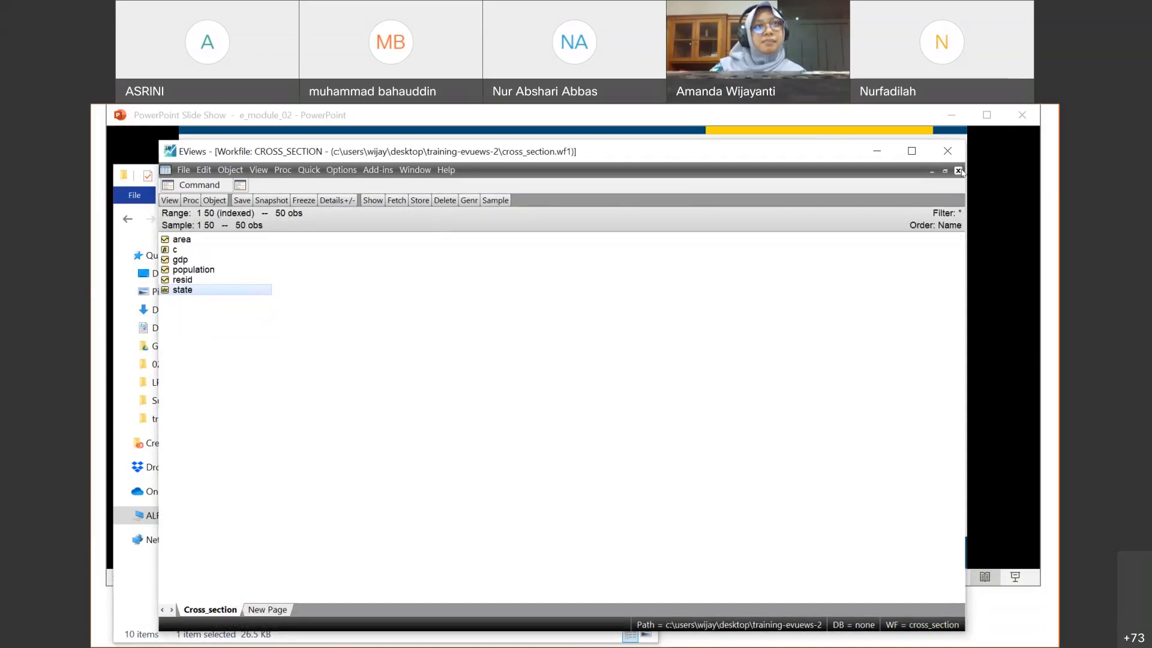
left_click(182, 170)
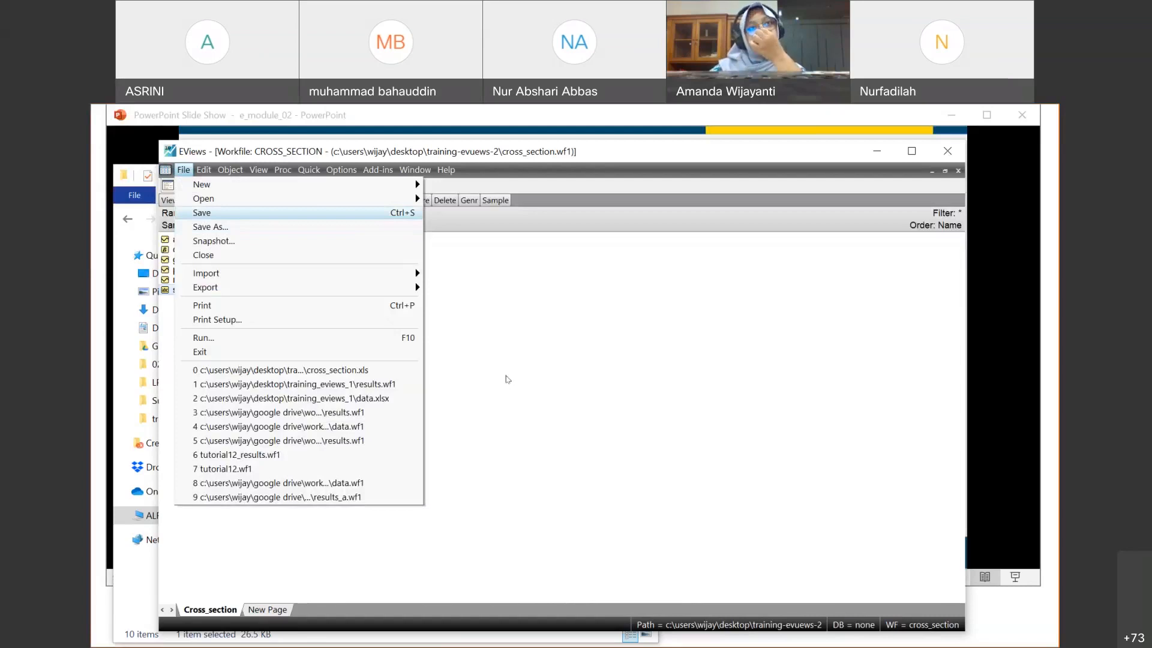
left_click(601, 353)
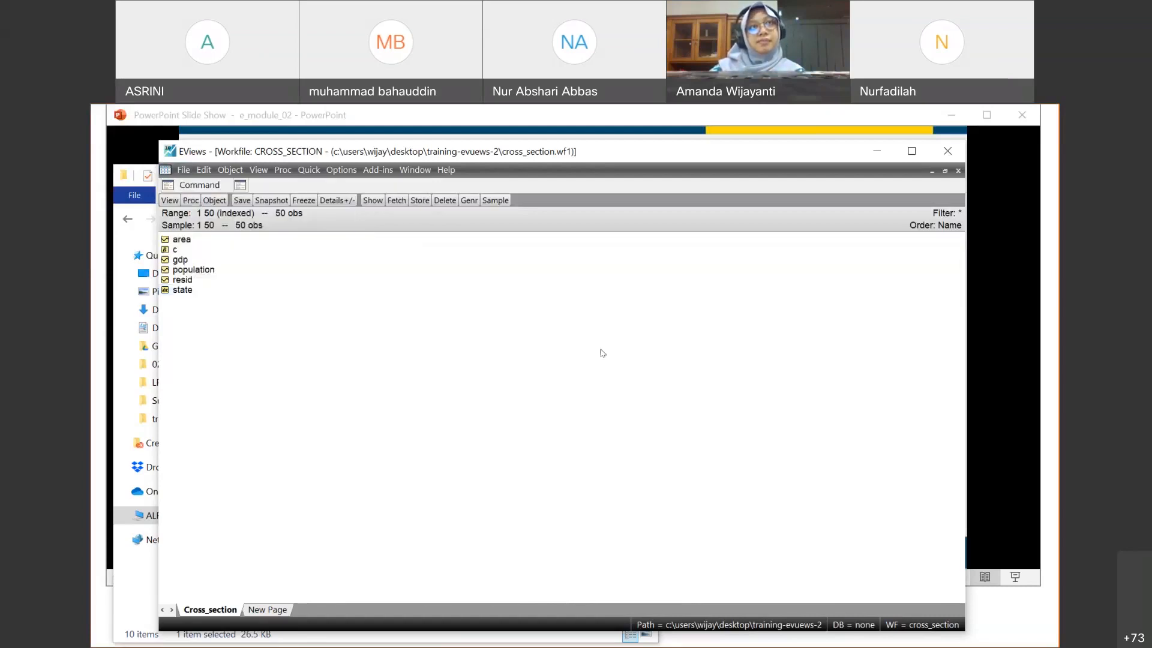
Step: Close the CROSS_SECTION workfile without saving it
left_click(958, 170)
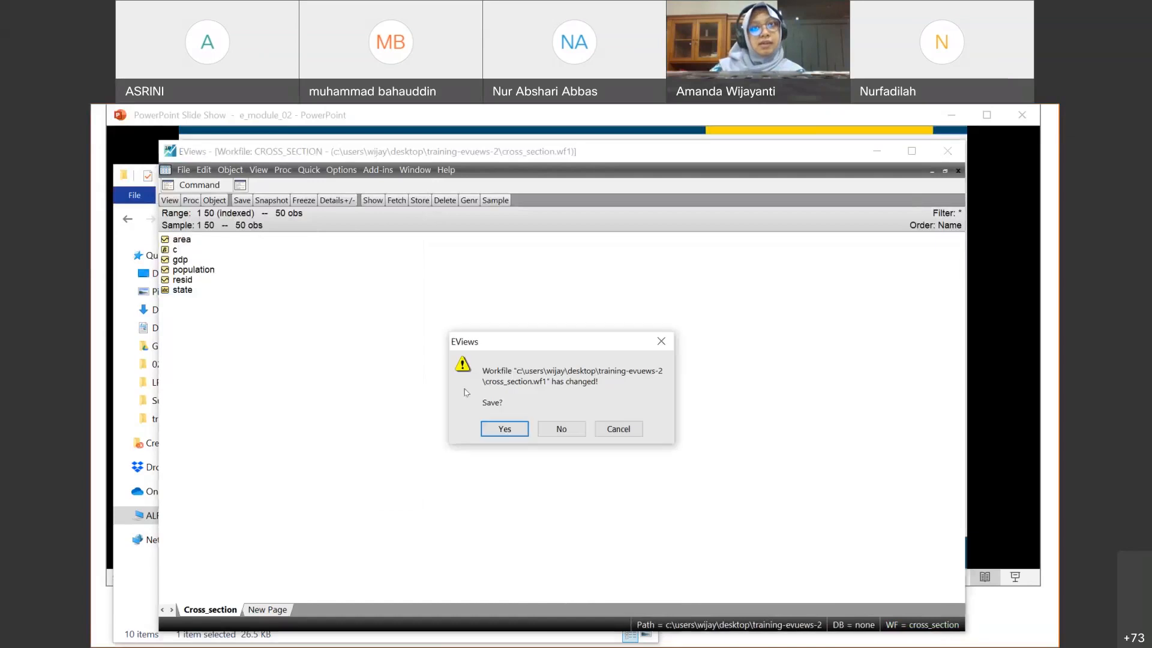
left_click(569, 429)
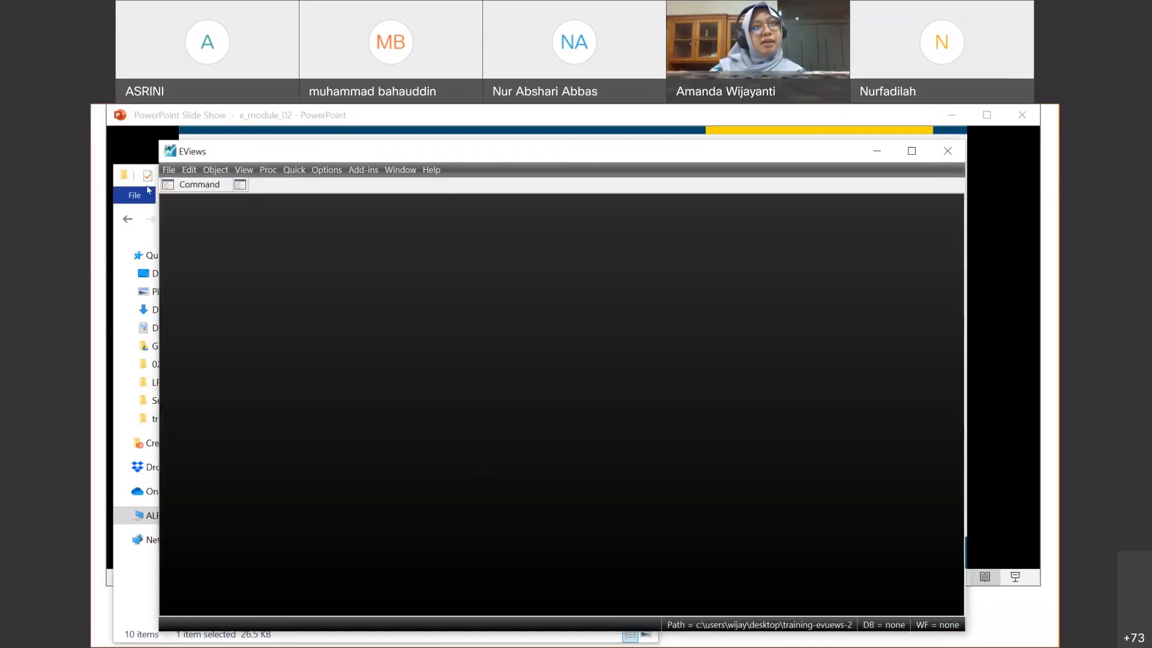
Step: Import the Cross_Section Excel file with the predefined USstates range and the default read settings, without linking the series to the external source
left_click(162, 173)
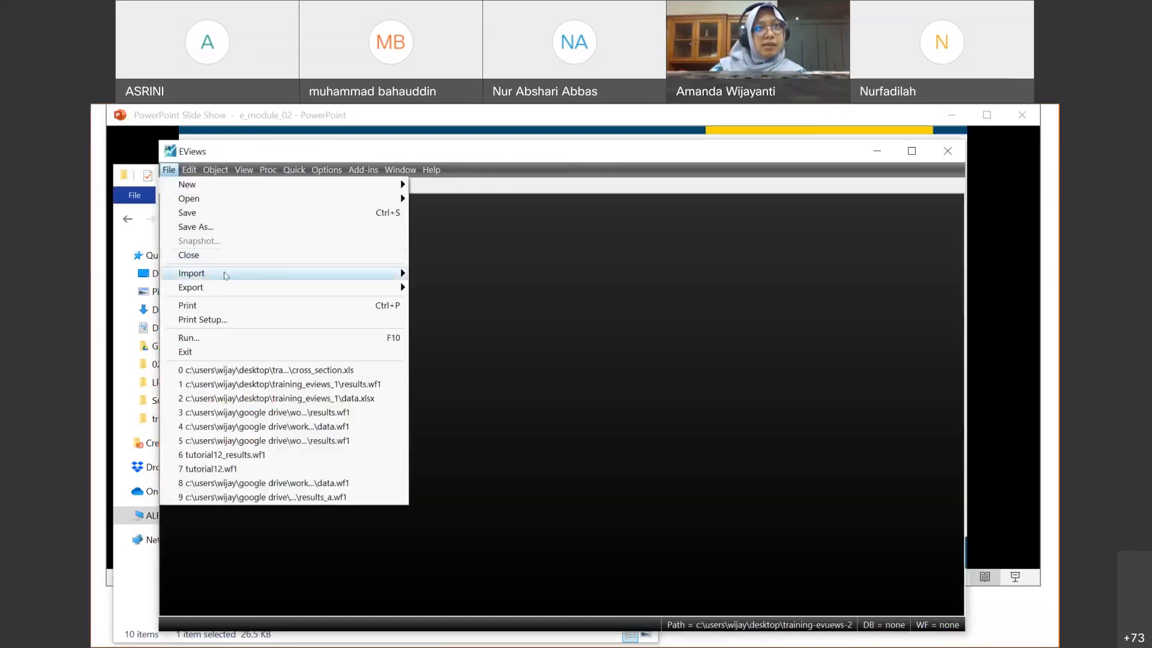
mouse_move(243, 274)
left_click(457, 271)
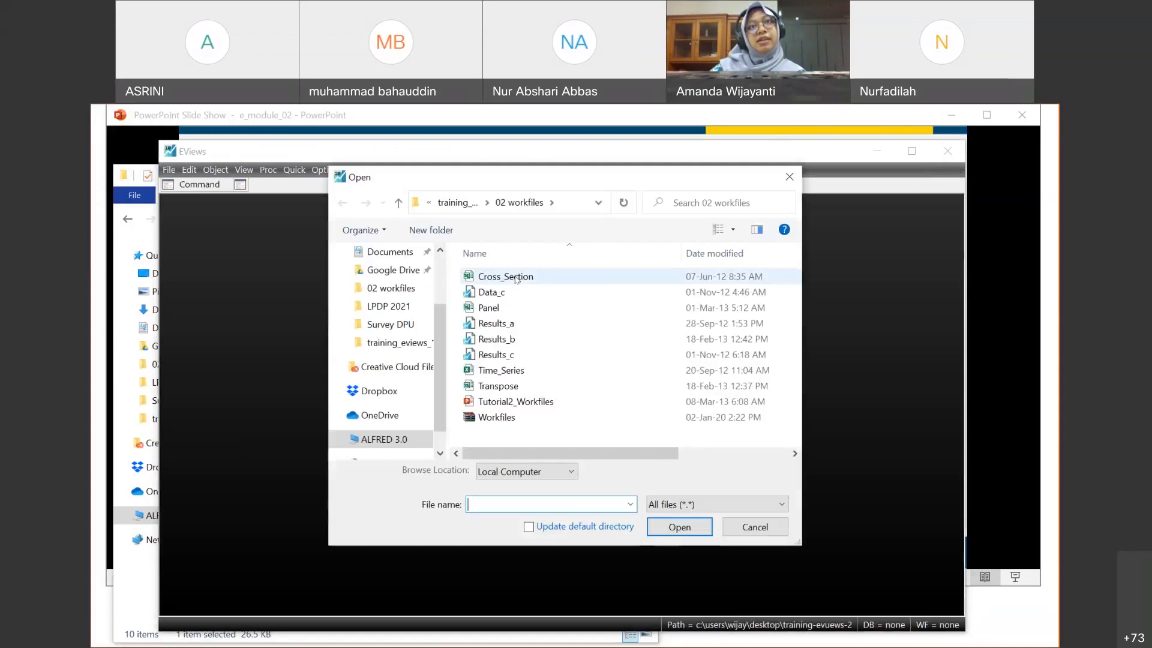
double_click(515, 277)
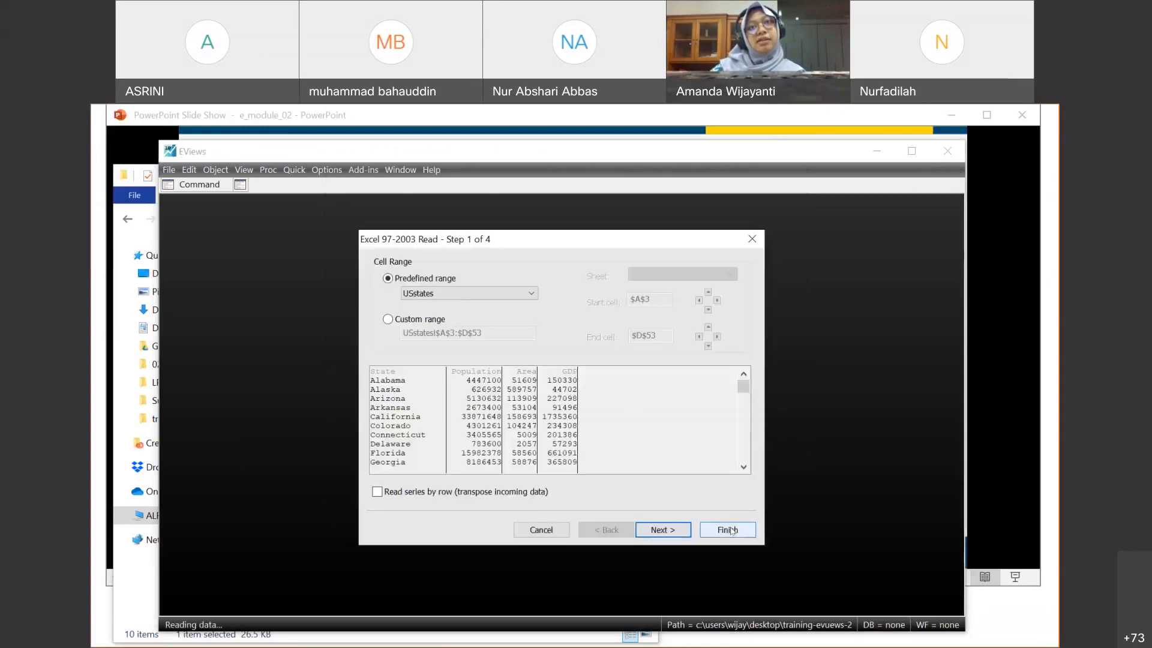
left_click(733, 530)
left_click(590, 413)
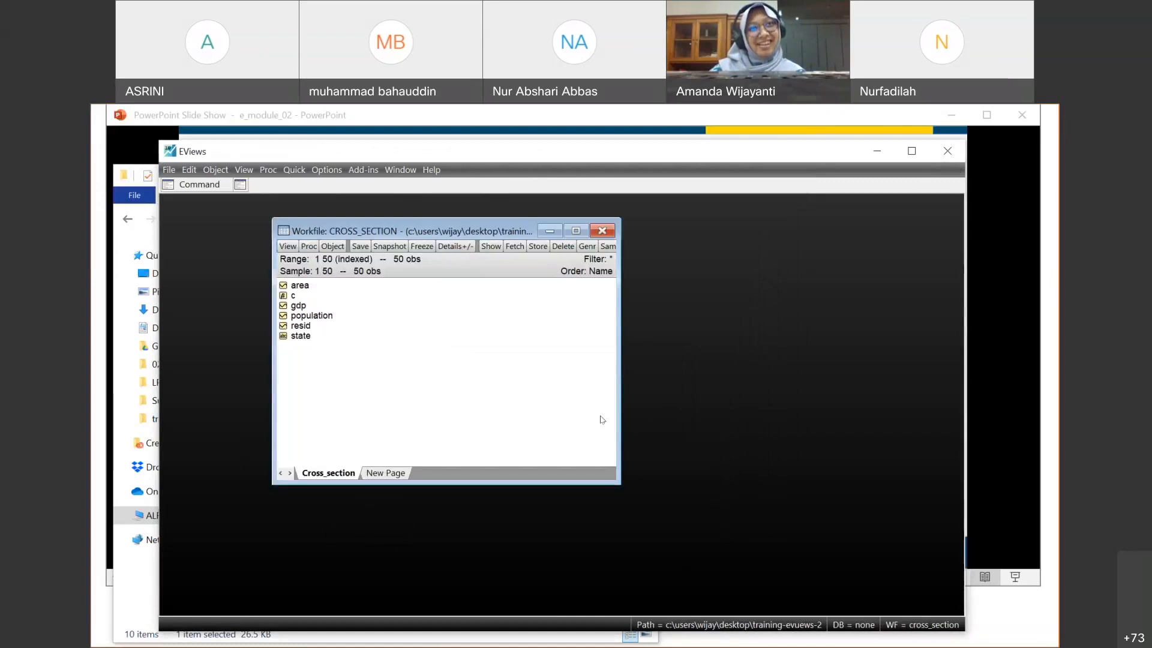
Step: Close the CROSS_SECTION workfile without saving and move the EViews window aside to uncover the 02 workfiles folder's file list
left_click(602, 231)
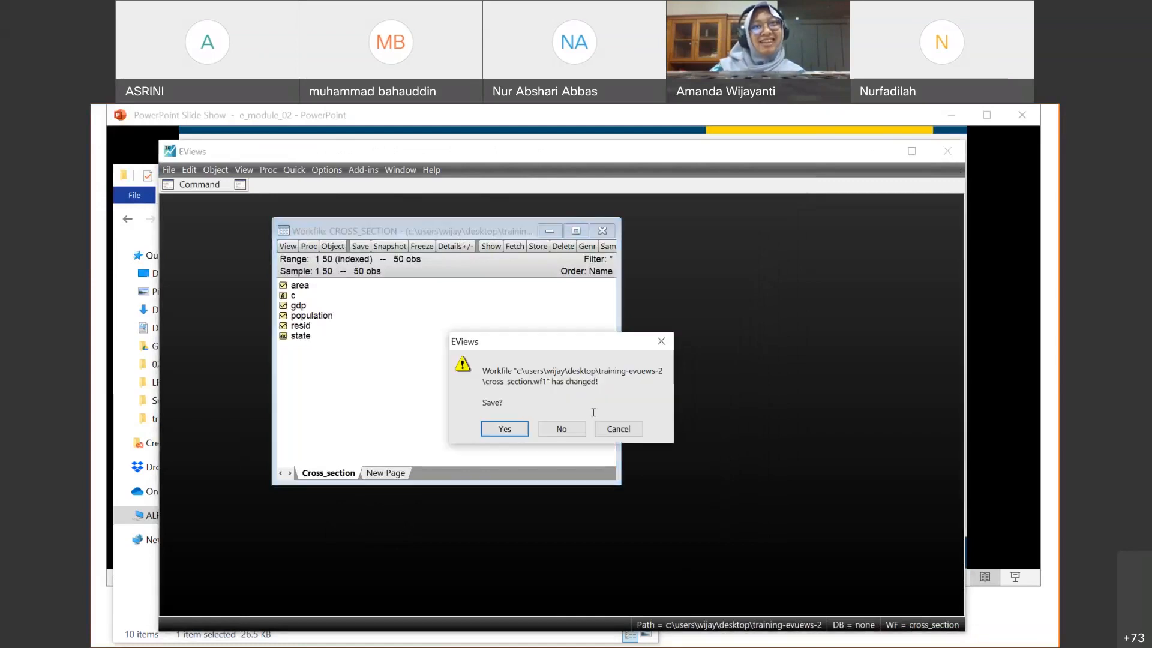
left_click(585, 429)
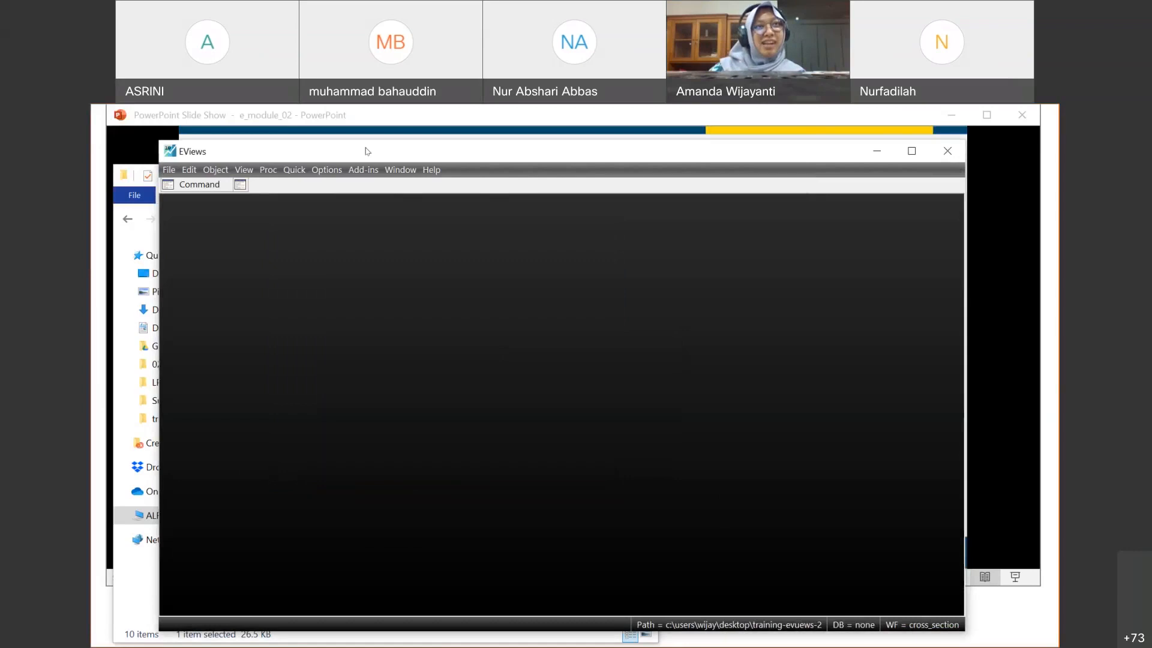
left_click_drag(387, 151, 550, 189)
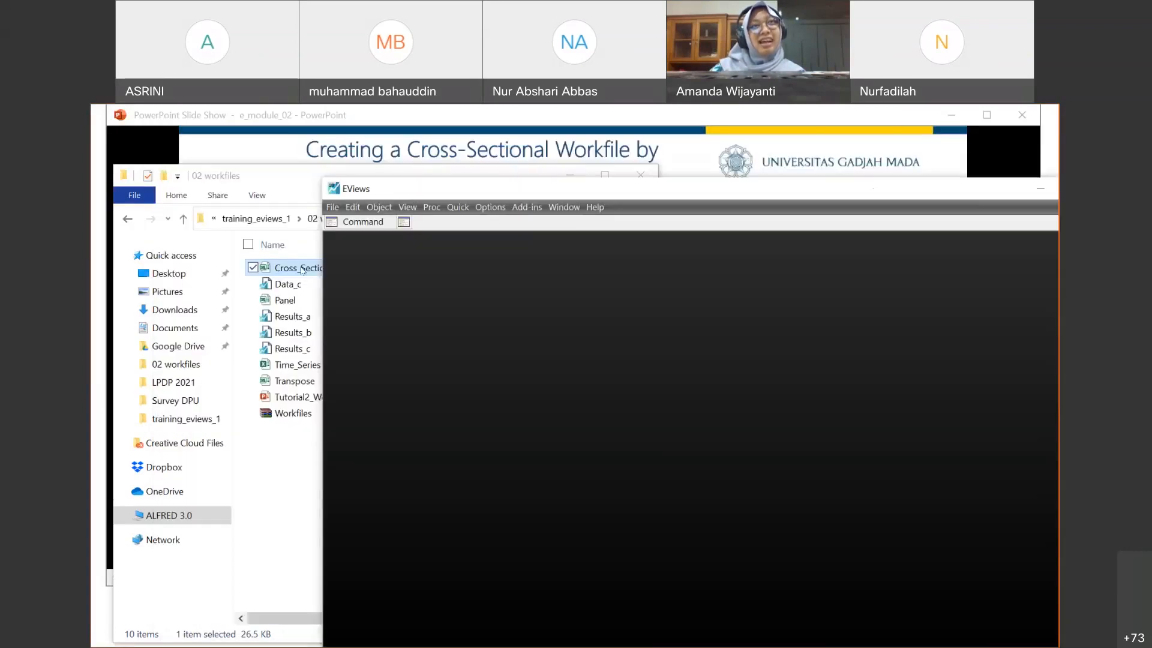
Step: Bring the Cross_Section file from the folder directly into the empty EViews workspace, keeping the default read settings and leaving the objects unlinked
left_click_drag(300, 279, 593, 357)
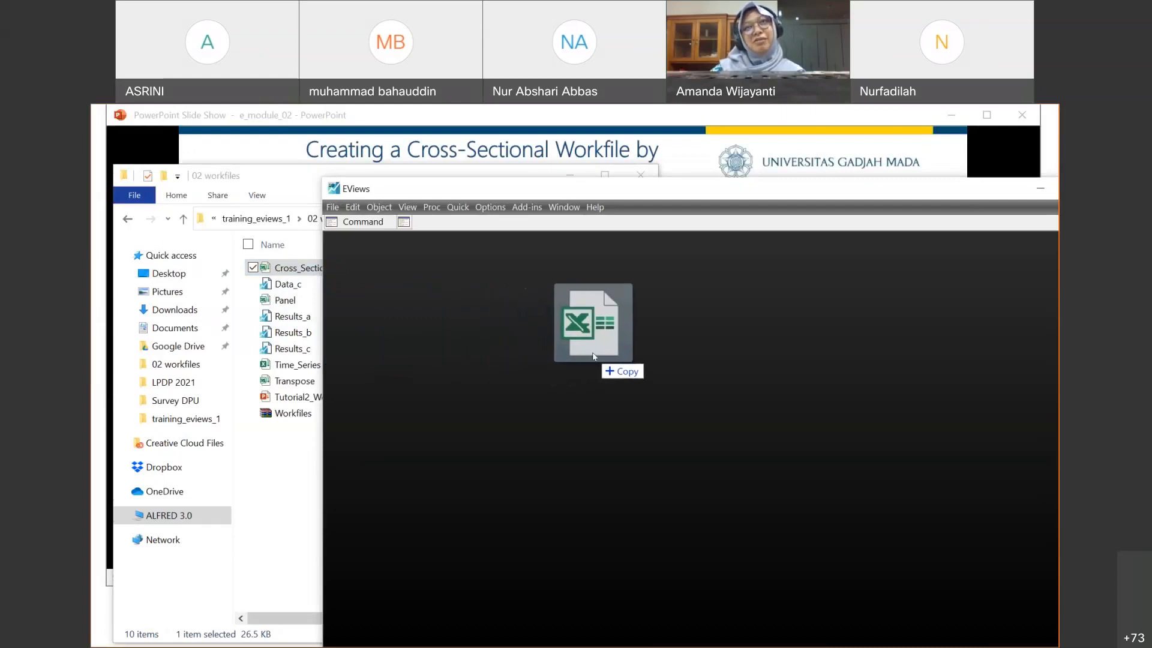
left_click_drag(593, 356, 593, 357)
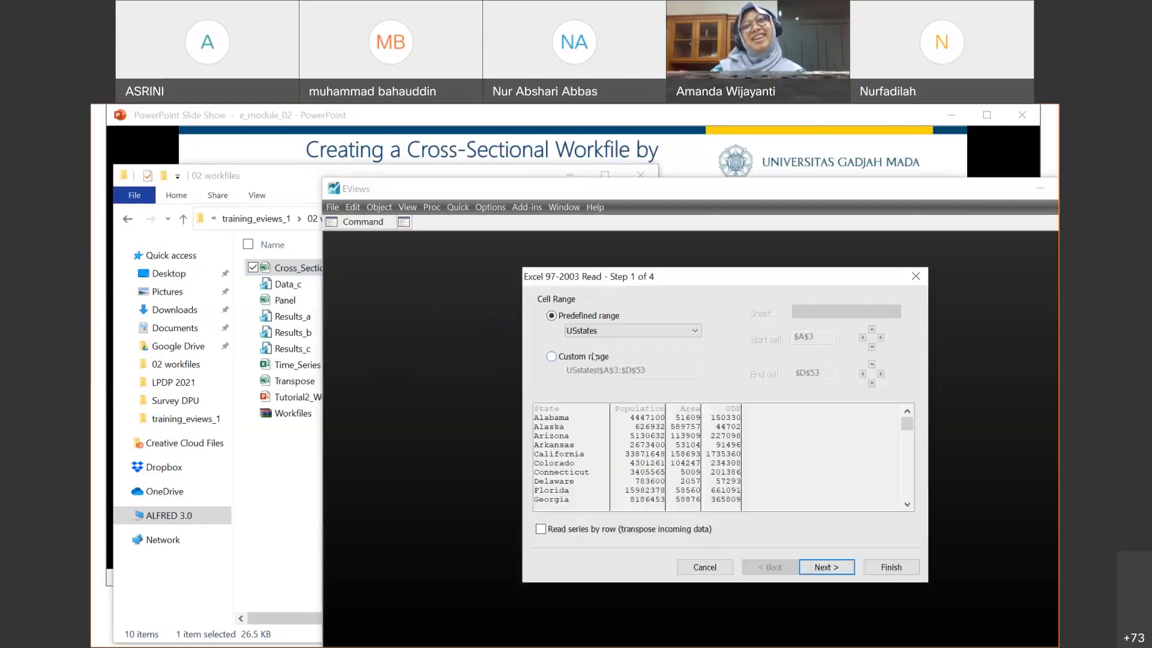
left_click(897, 568)
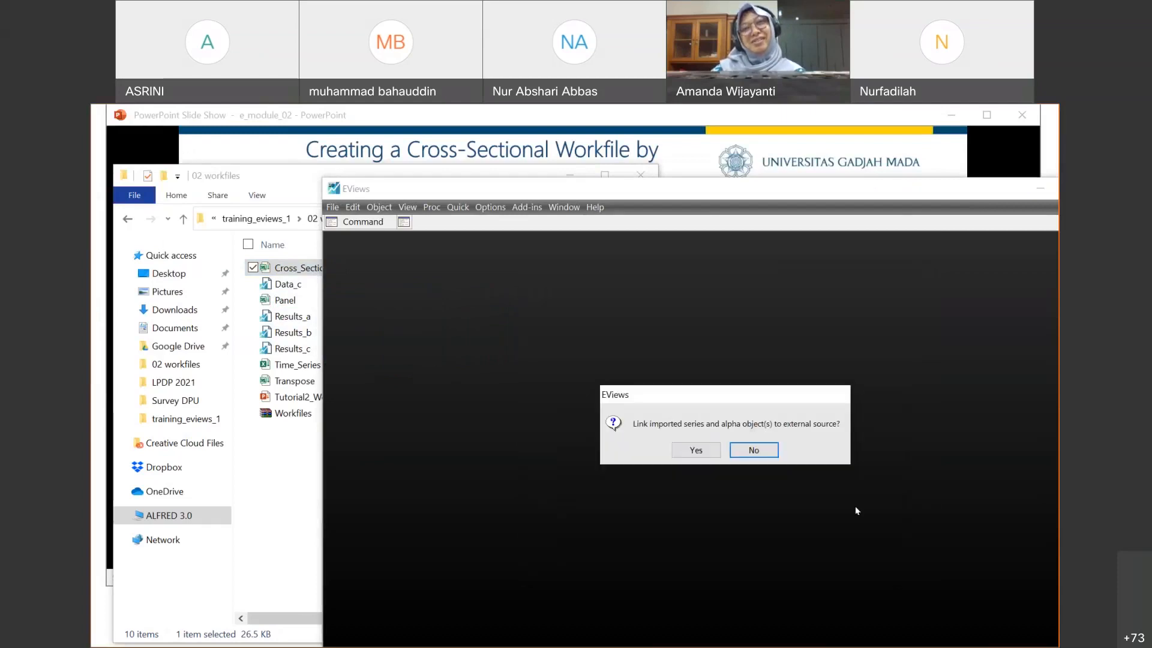
left_click(744, 455)
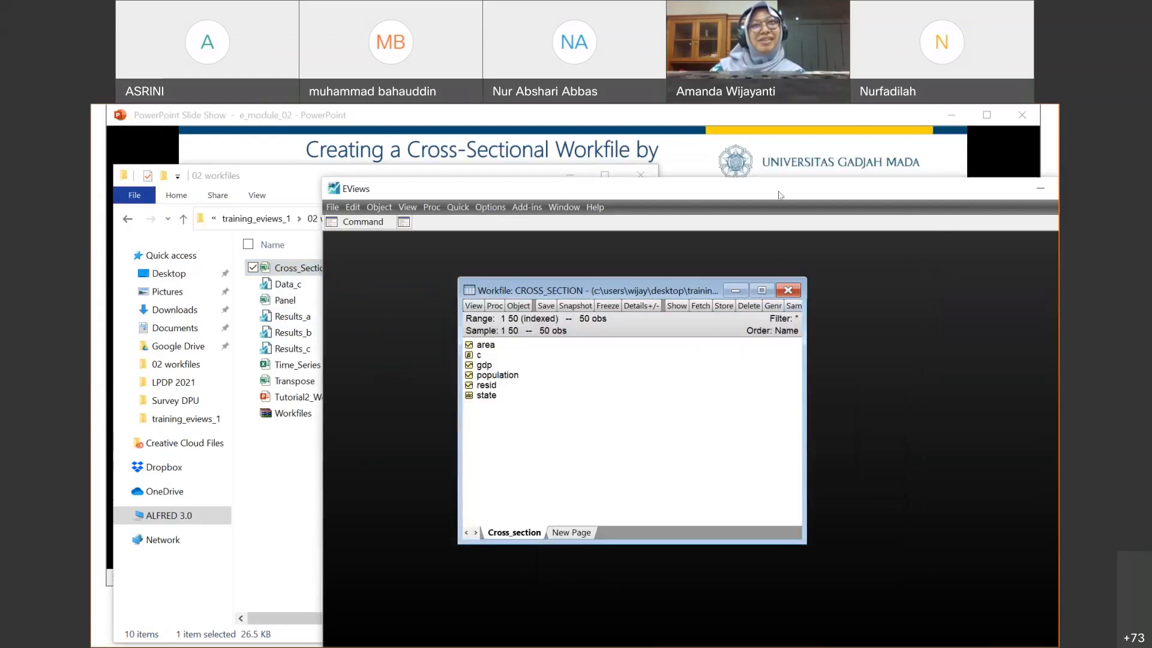
left_click_drag(780, 195, 704, 157)
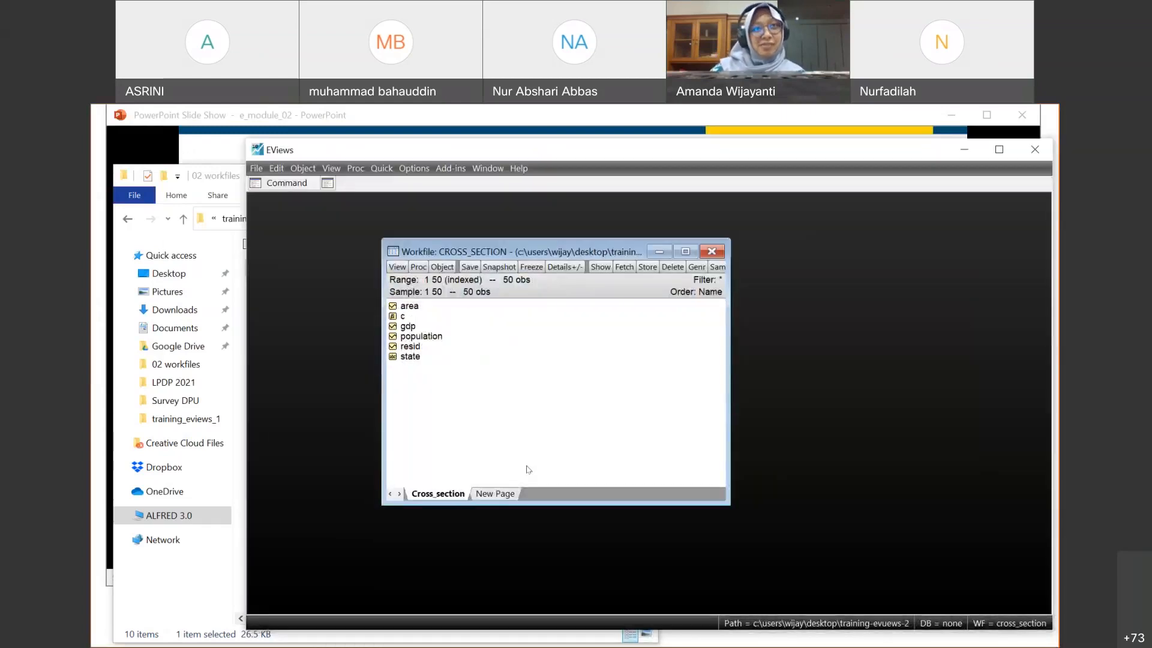
Step: Discard the newly imported CROSS_SECTION workfile without saving and minimize EViews to return to the 02 workfiles folder
left_click(717, 255)
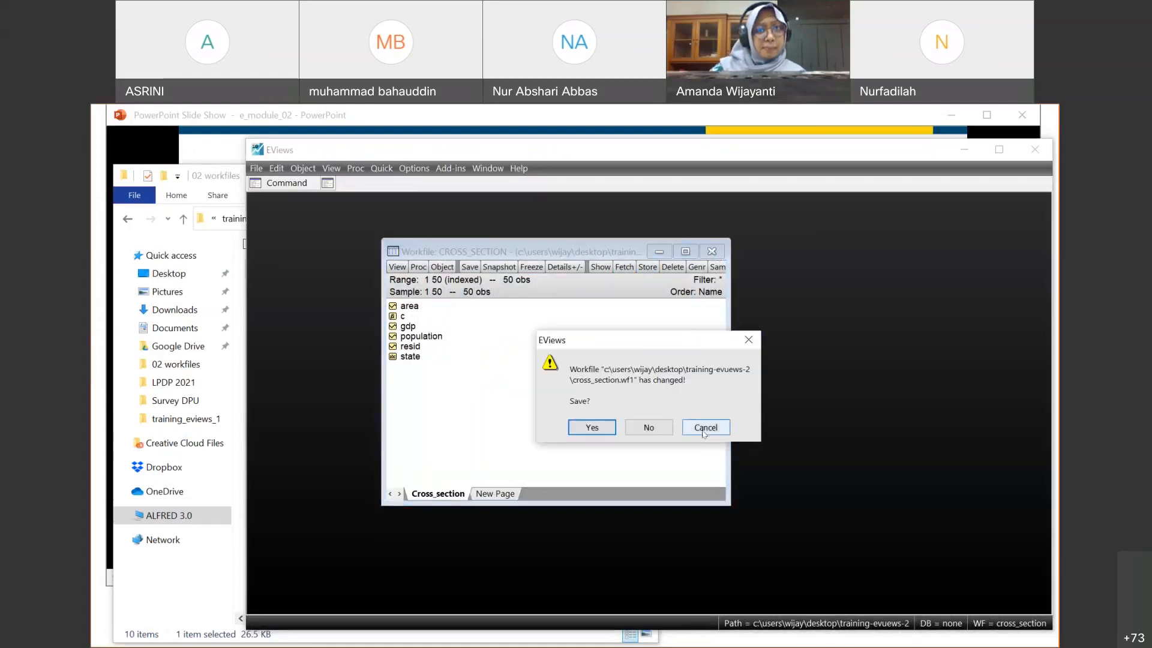
left_click(648, 426)
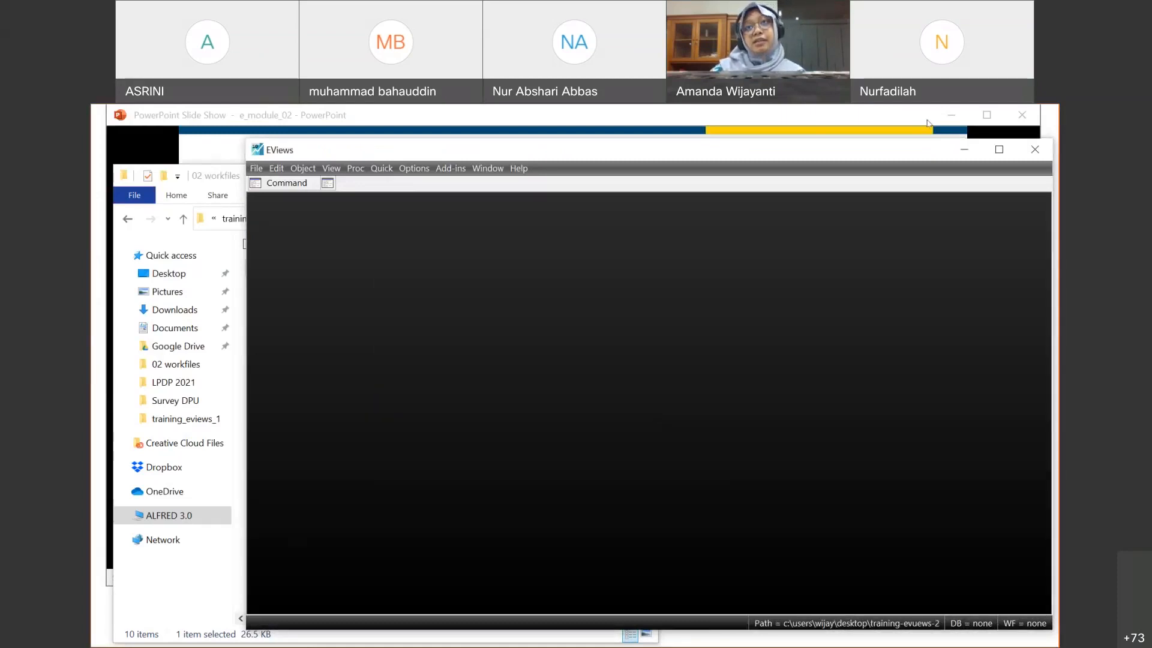
left_click(964, 150)
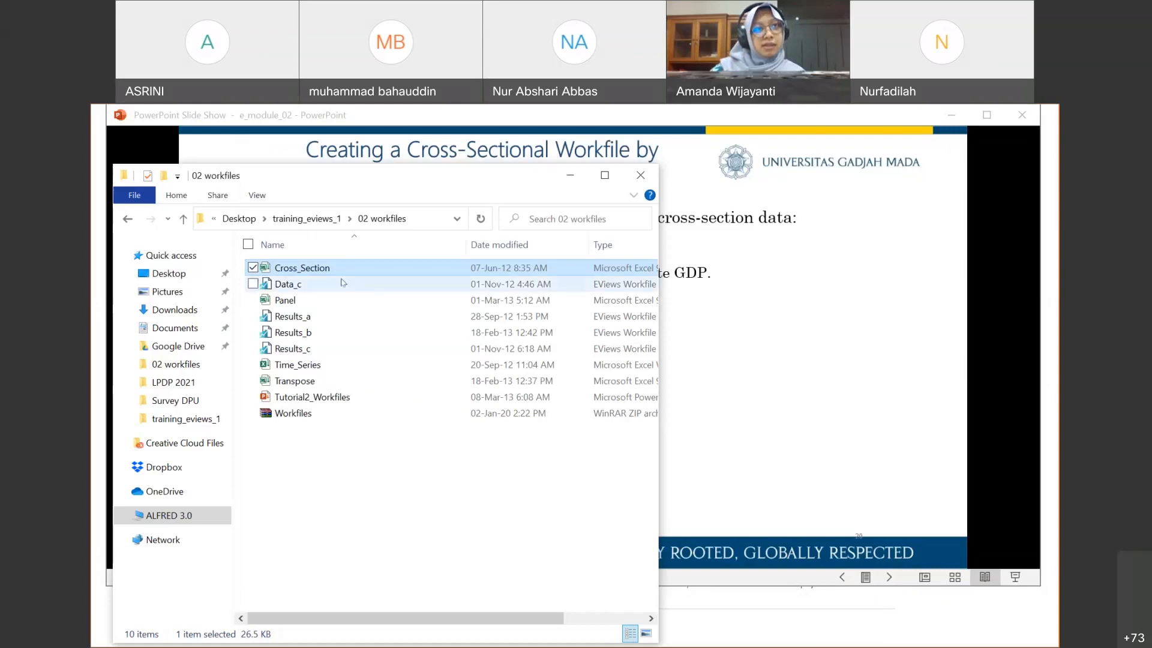
Step: Open the Time_Series workbook from the 02 workfiles folder in Excel and dismiss the product activation notices
left_click(329, 367)
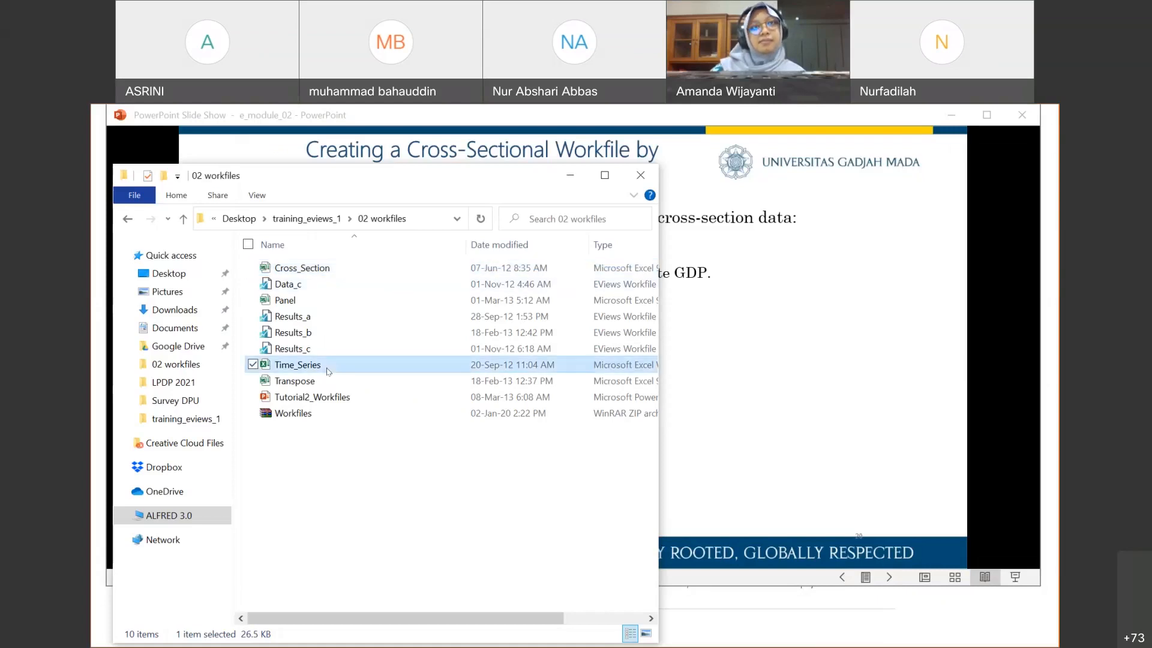
double_click(312, 365)
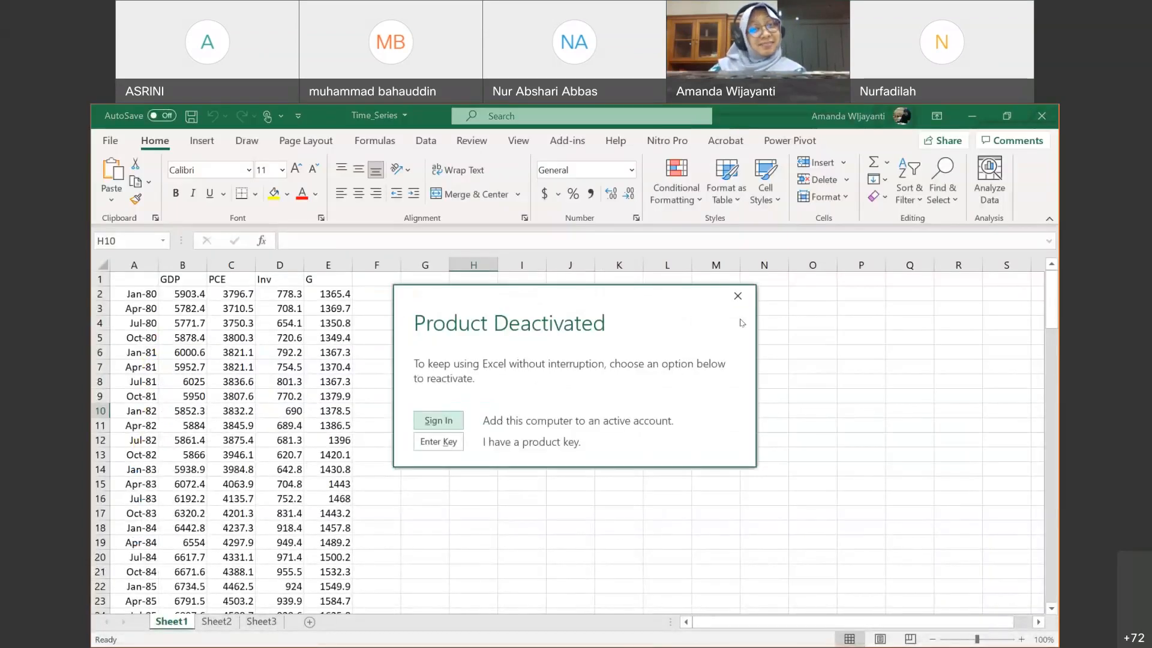
left_click(738, 296)
scroll(508, 429, "down", 2)
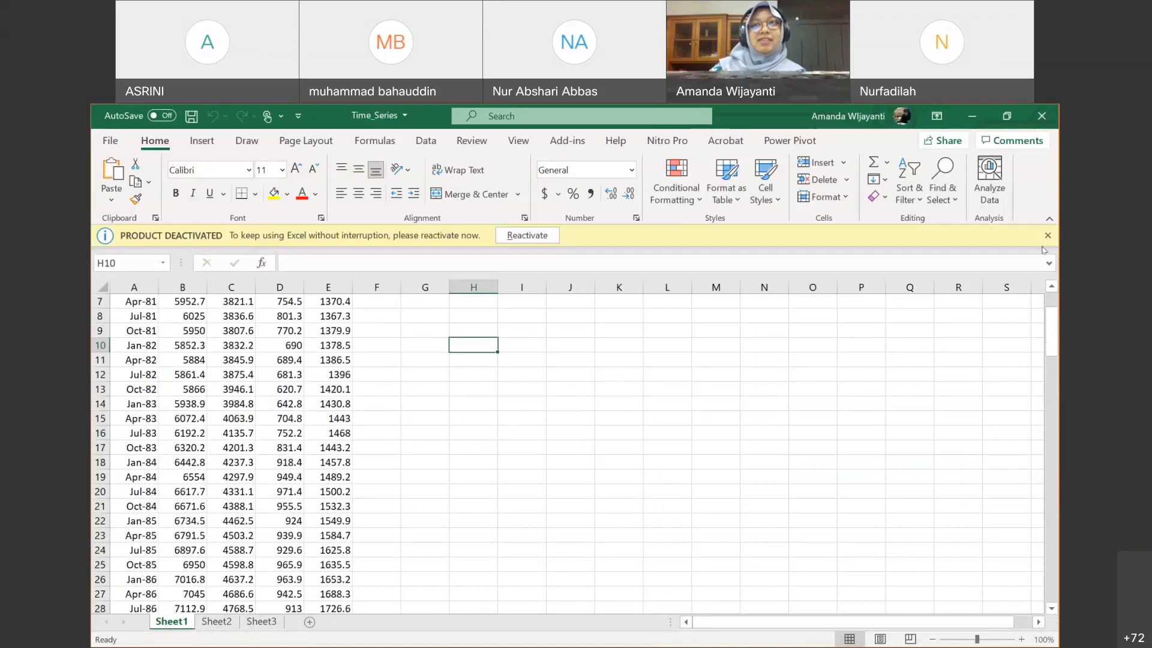
scroll(565, 397, "up", 2)
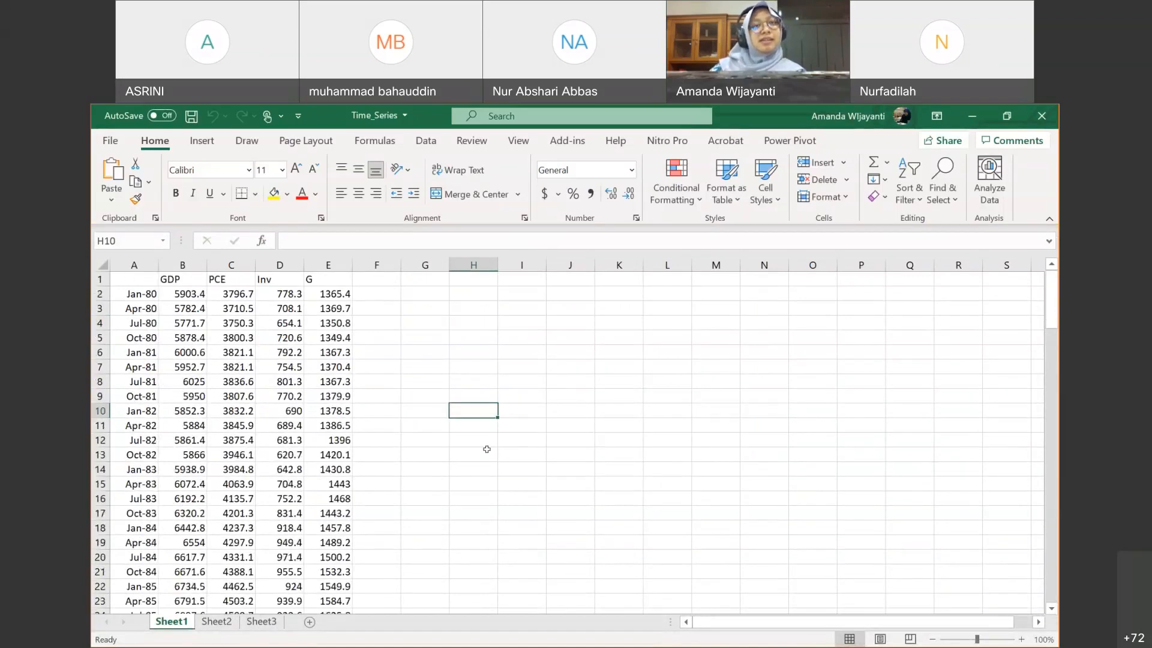
Step: Examine the dates in column A of Sheet1 from the first observation in A2 down to the last in A130
left_click(134, 265)
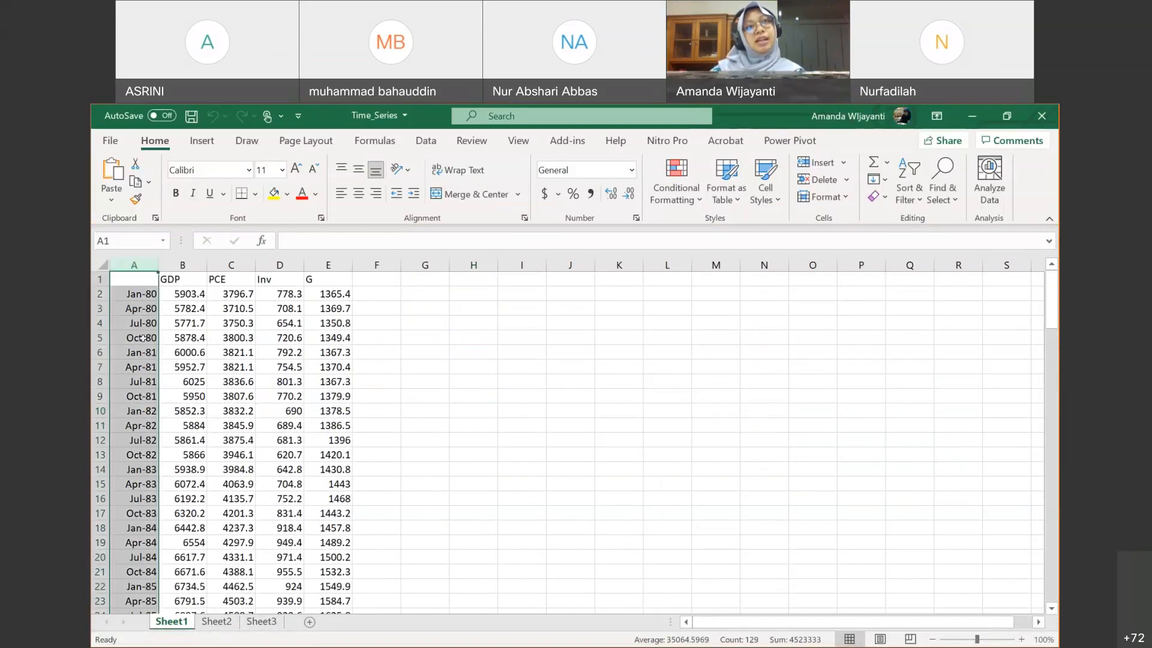
left_click(139, 292)
left_click(133, 310)
left_click(137, 295)
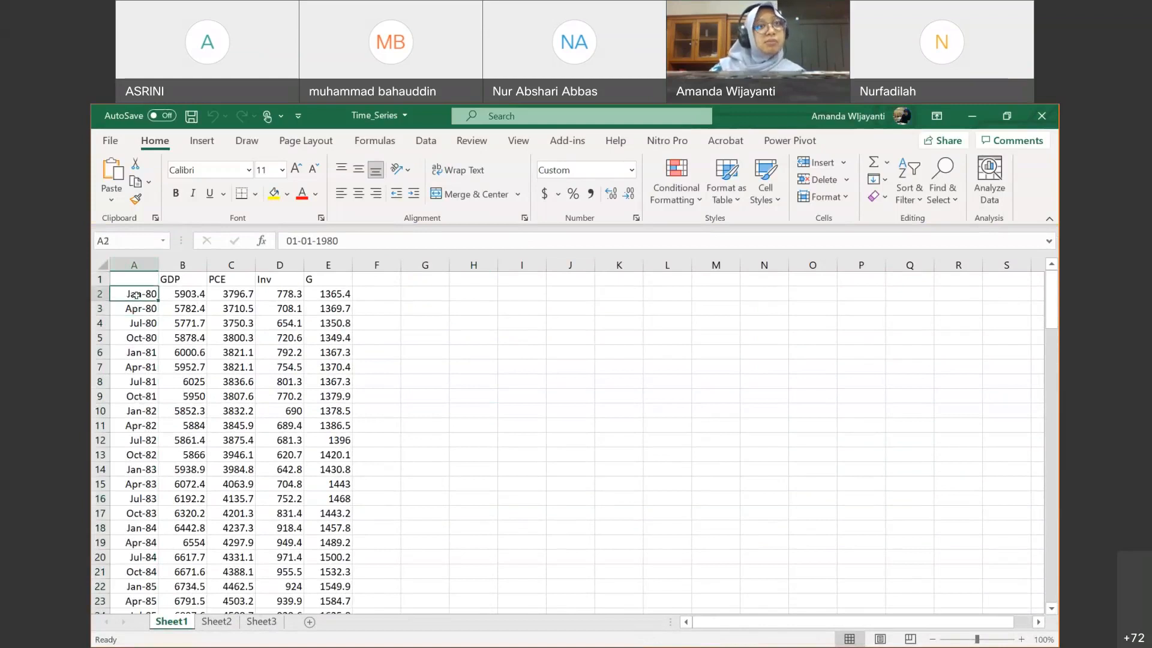
scroll(138, 336, "down", 20)
scroll(140, 394, "down", 4)
scroll(139, 395, "up", 20)
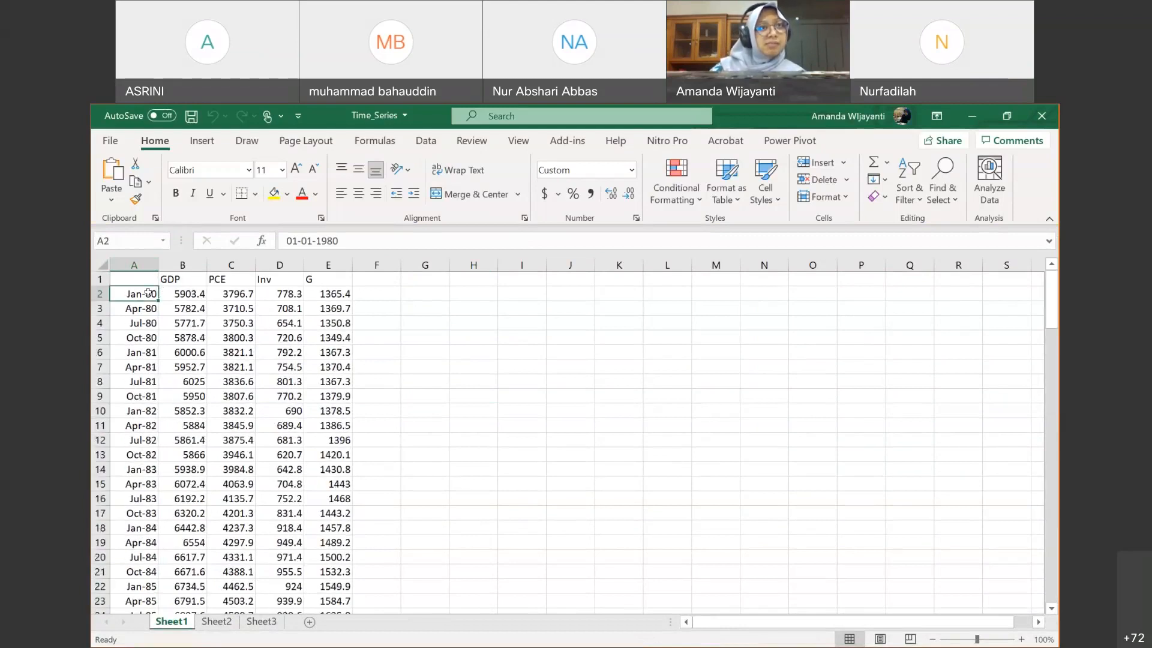
scroll(148, 294, "down", 20)
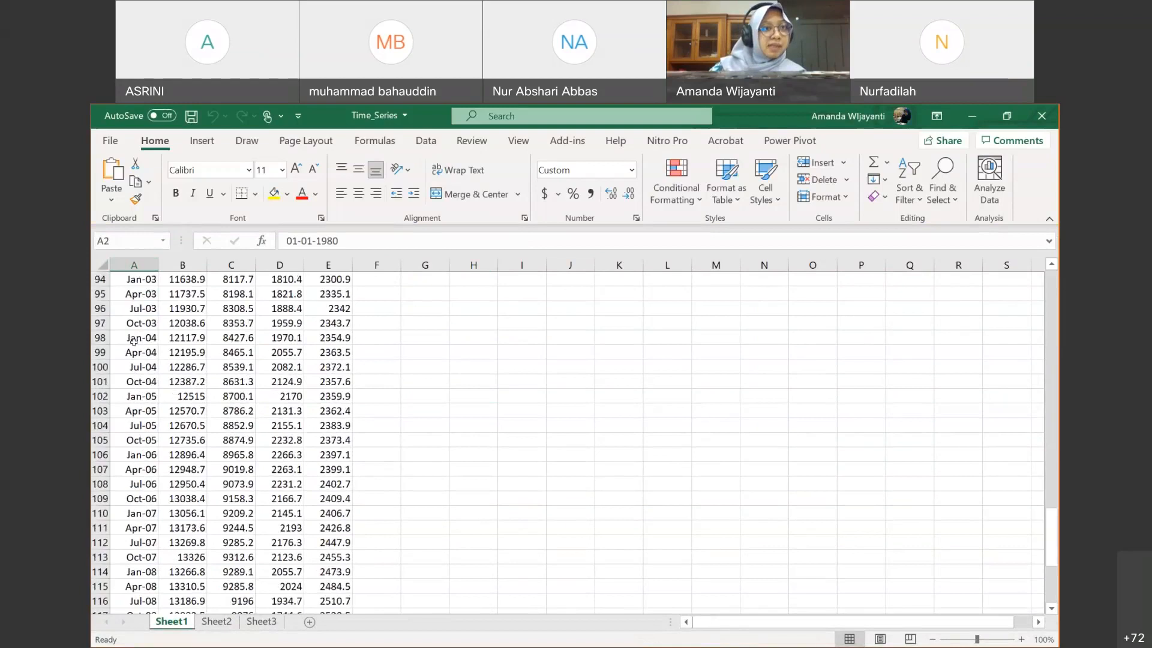
scroll(133, 341, "down", 11)
left_click(147, 318)
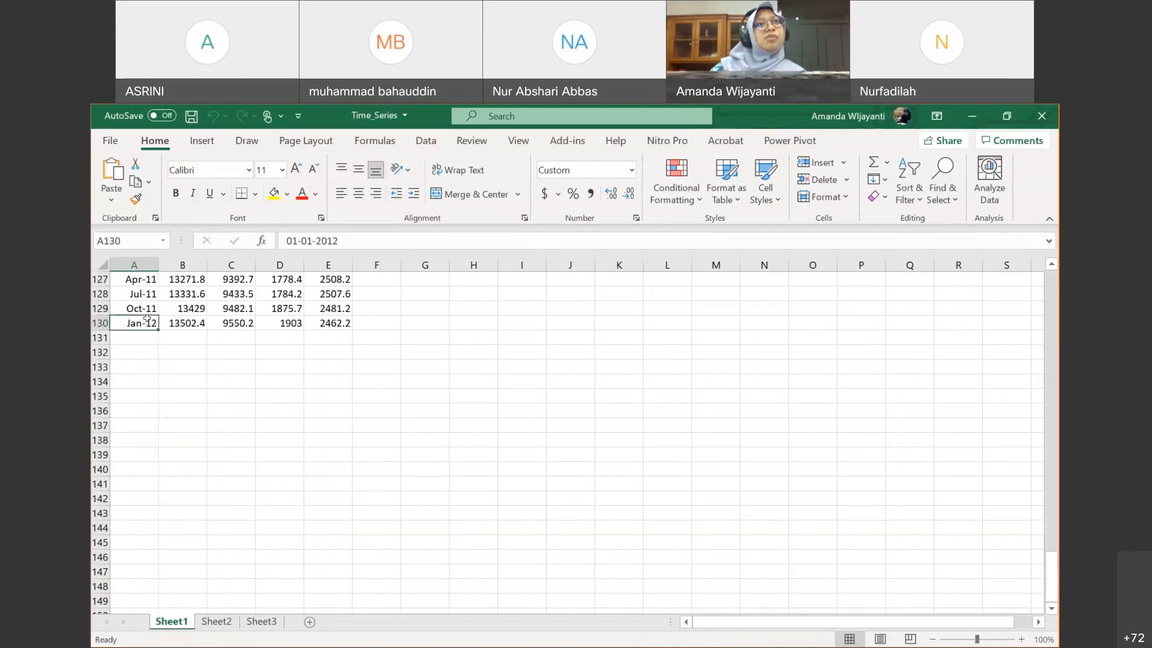
scroll(292, 397, "up", 20)
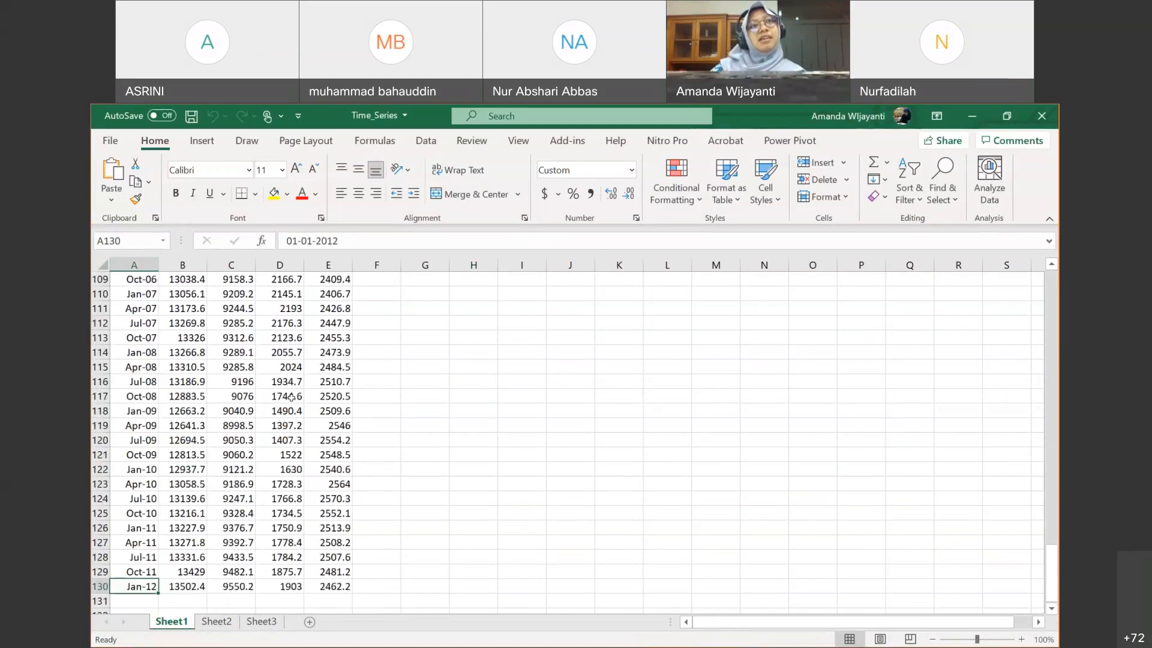
scroll(291, 397, "up", 10)
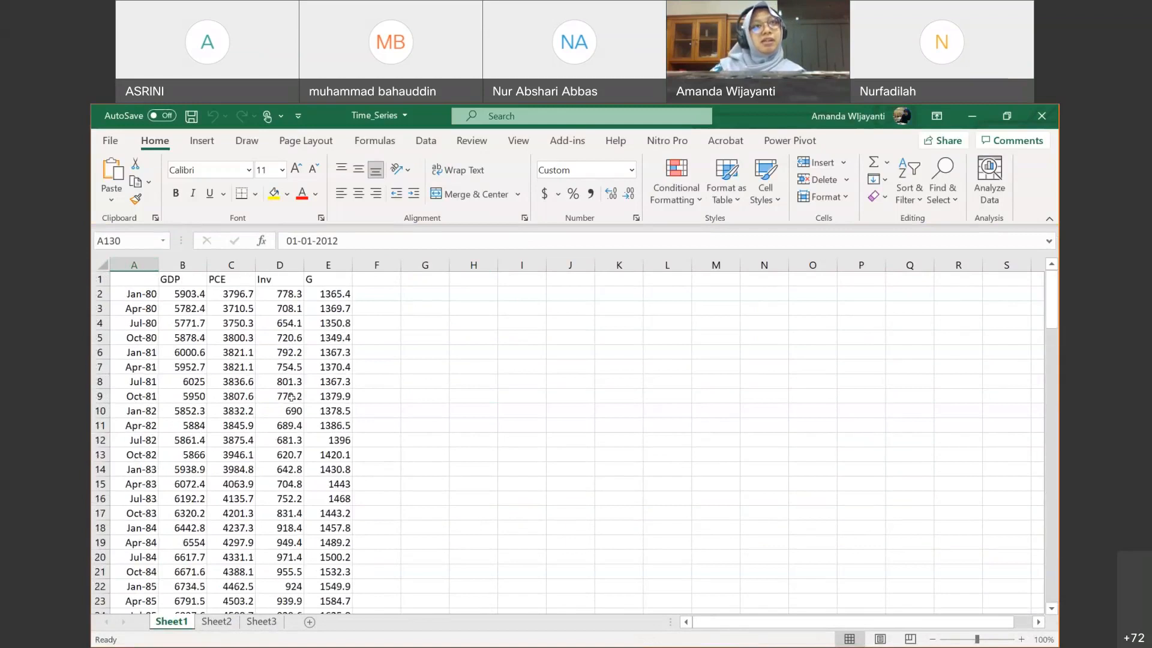
Step: Review the date column and the GDP, PCE, Inv and G columns by selecting each in turn, finishing on empty cell G5
left_click(141, 262)
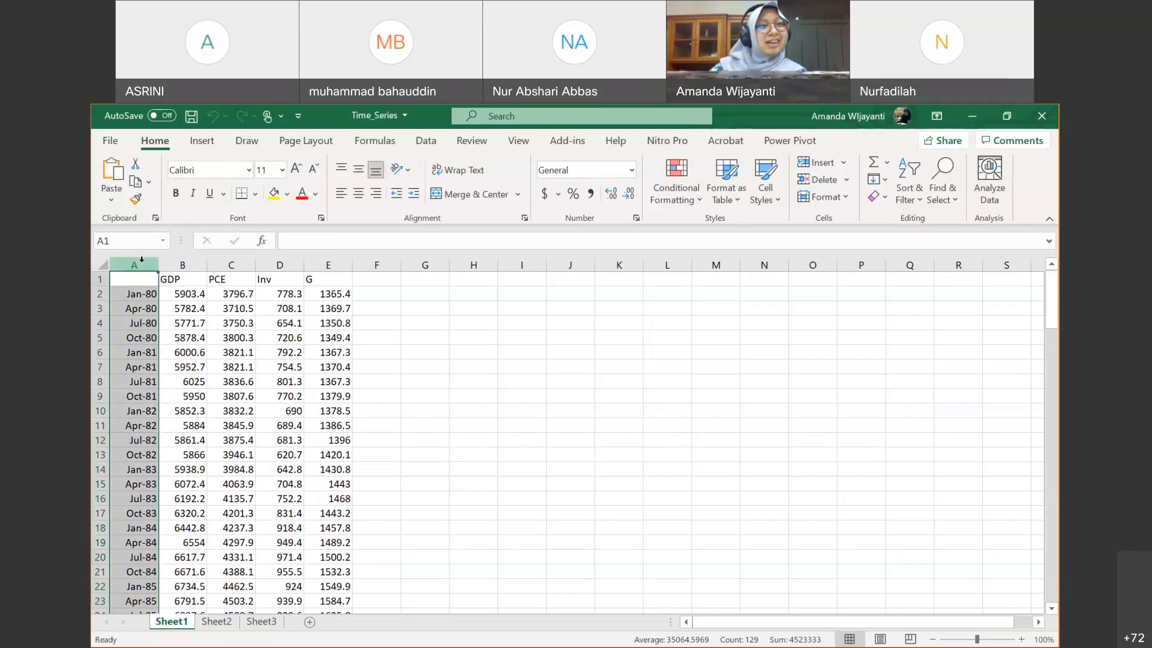
left_click(139, 294)
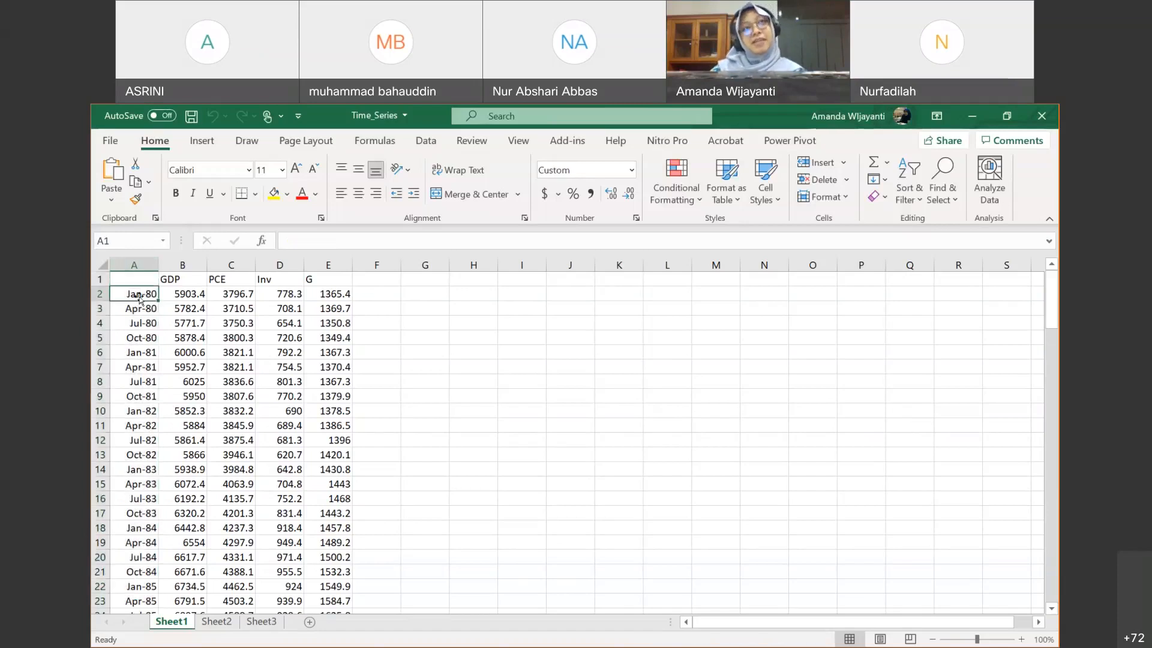
left_click(136, 264)
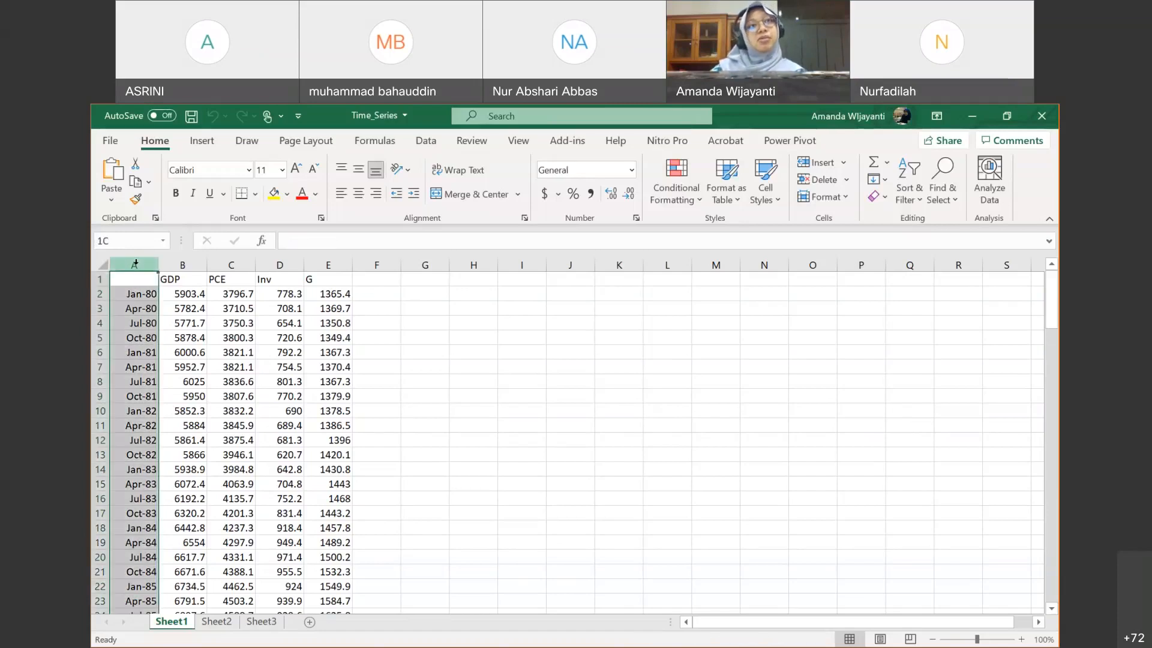
left_click(182, 264)
left_click(238, 264)
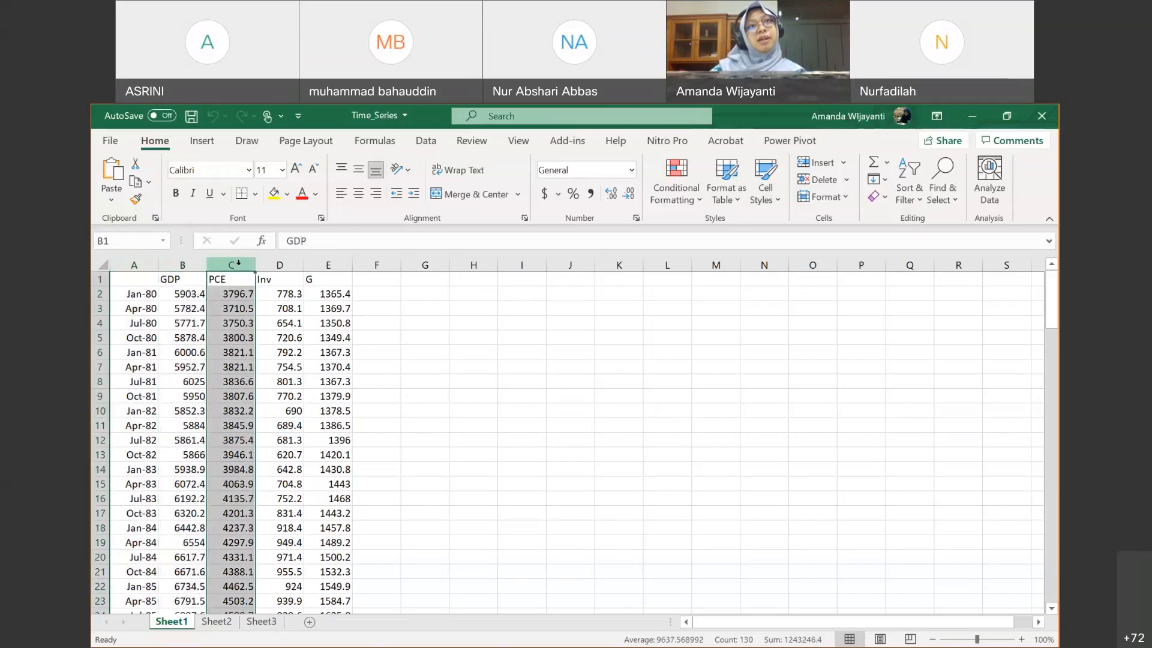
left_click(279, 265)
left_click(337, 264)
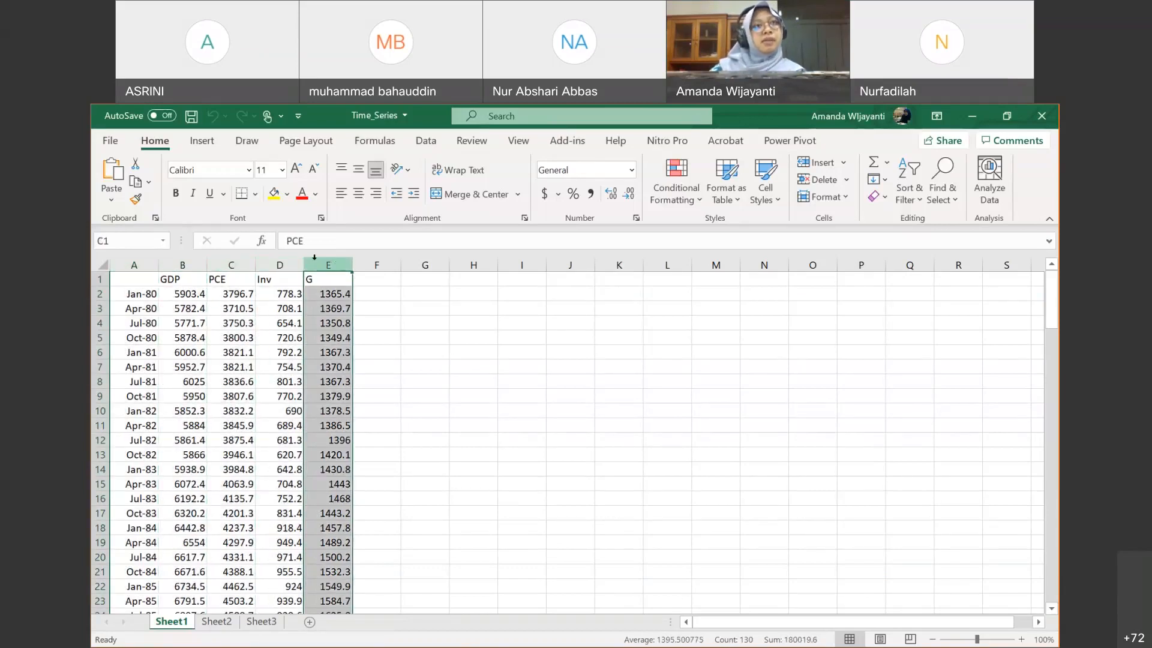
left_click(182, 264)
left_click(231, 264)
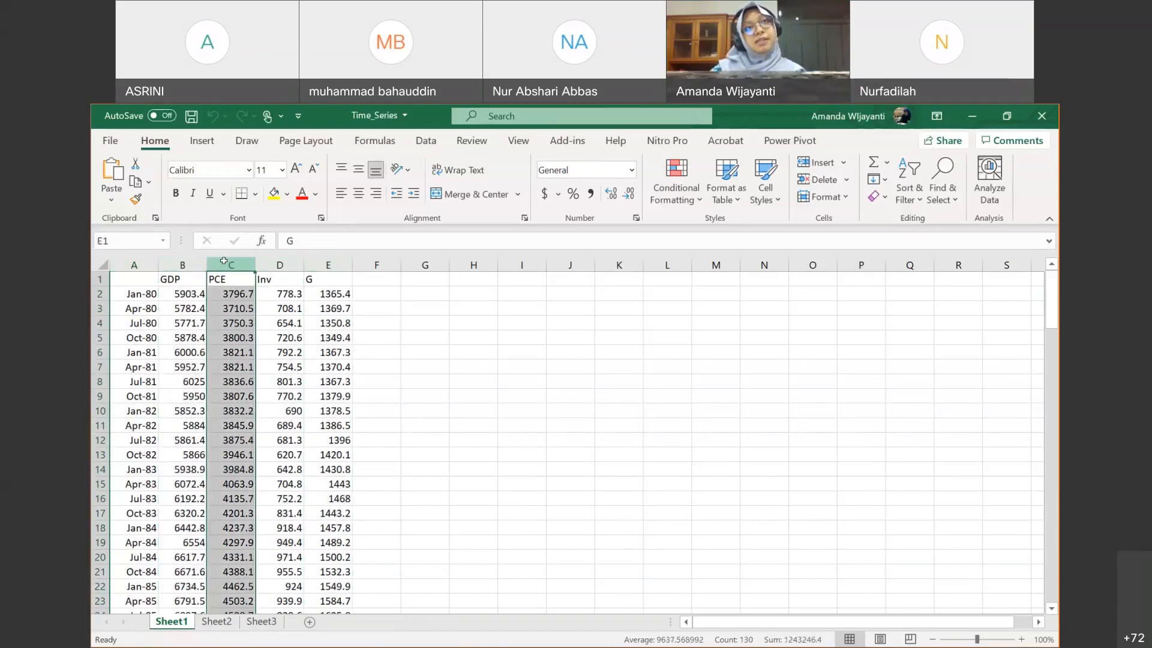
left_click(280, 264)
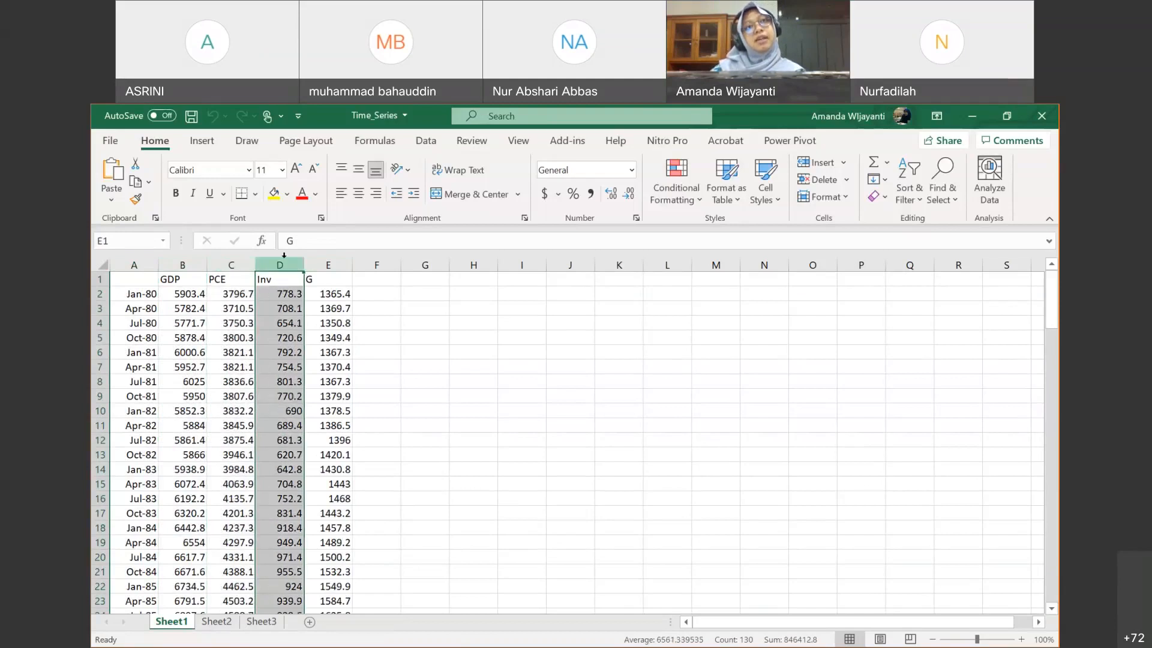
left_click(328, 264)
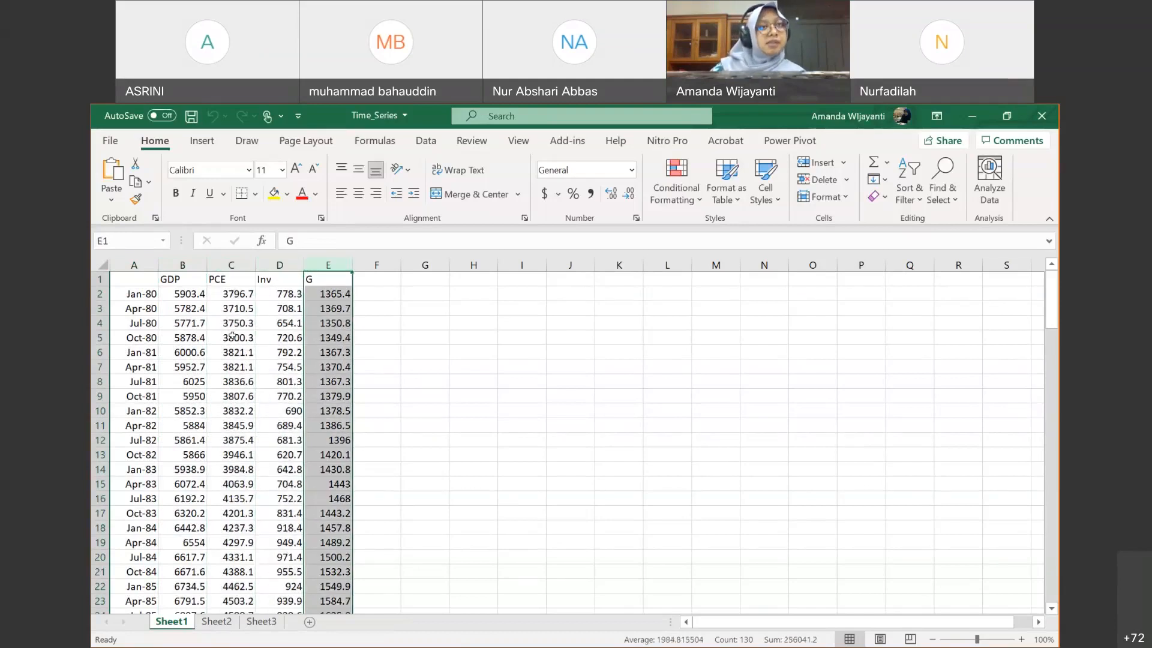
left_click(424, 337)
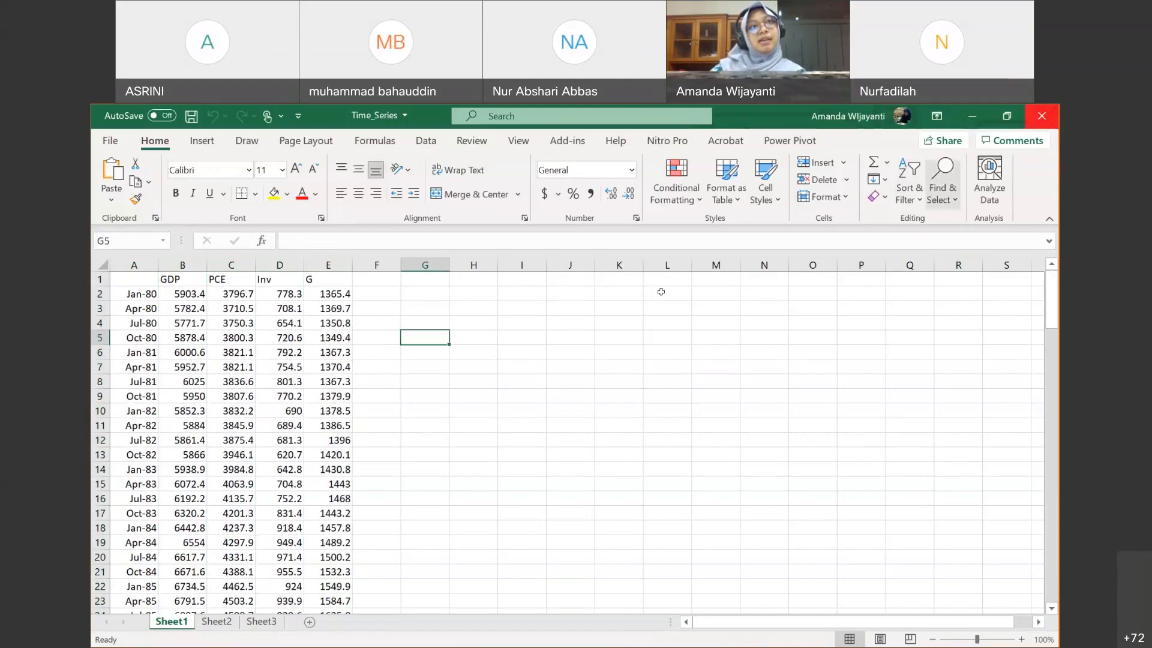
Step: Go through the date, GDP, PCE, Inv and G columns once more, ending with the date column selected
left_click(135, 264)
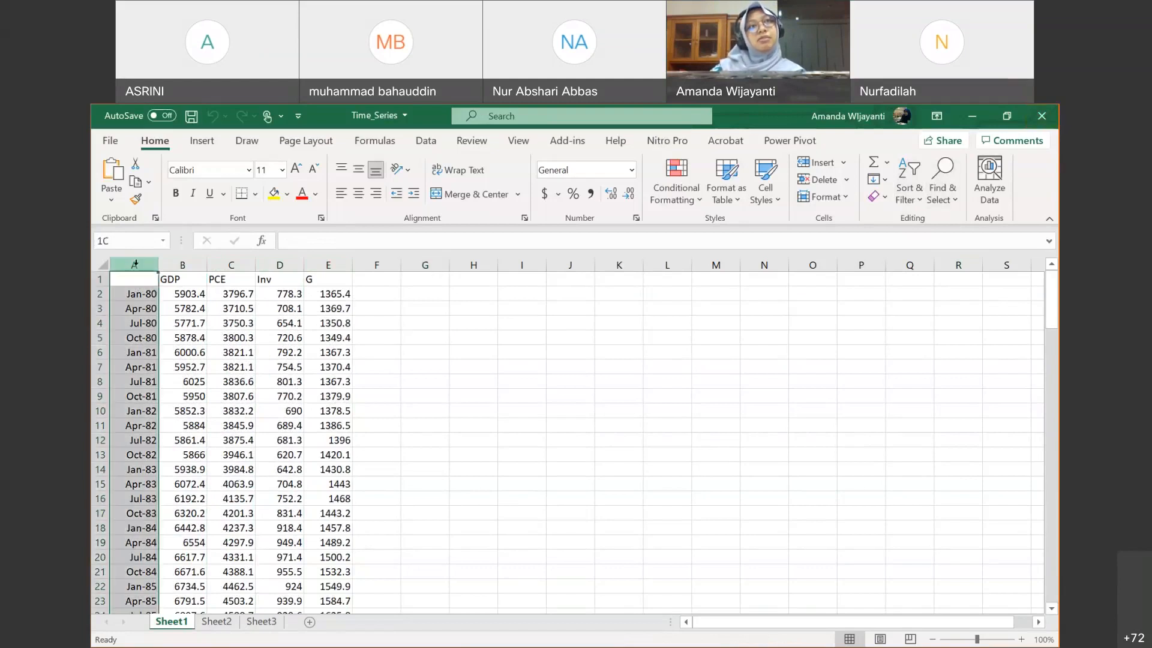
left_click(182, 264)
left_click(231, 264)
left_click(276, 263)
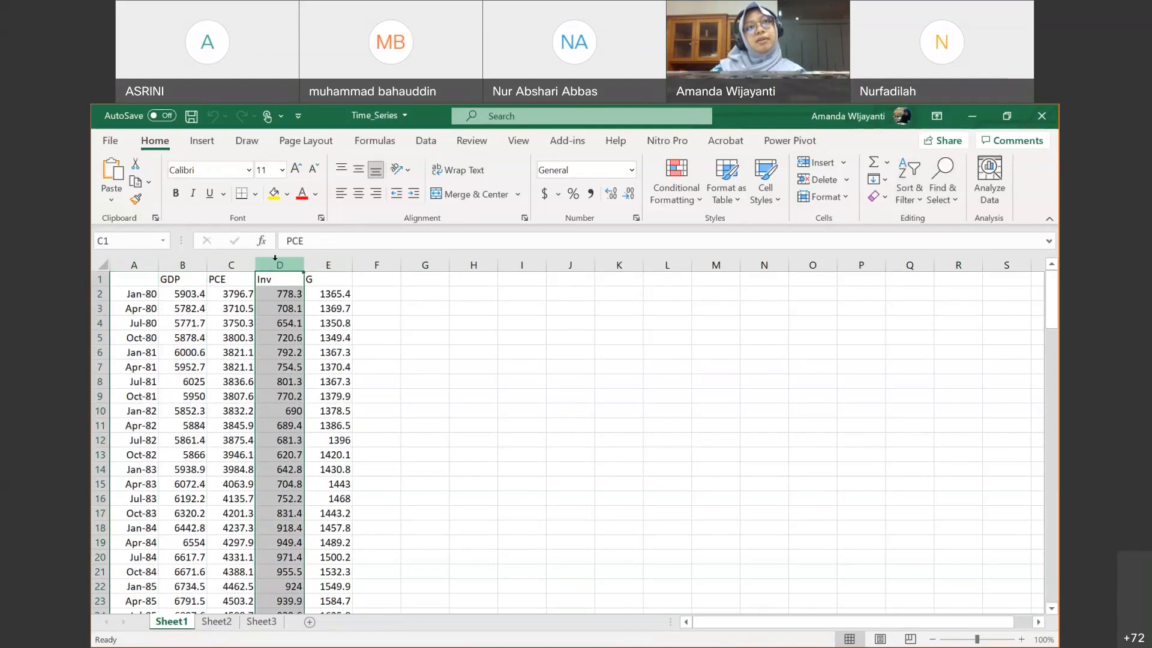
left_click(328, 264)
left_click(442, 363)
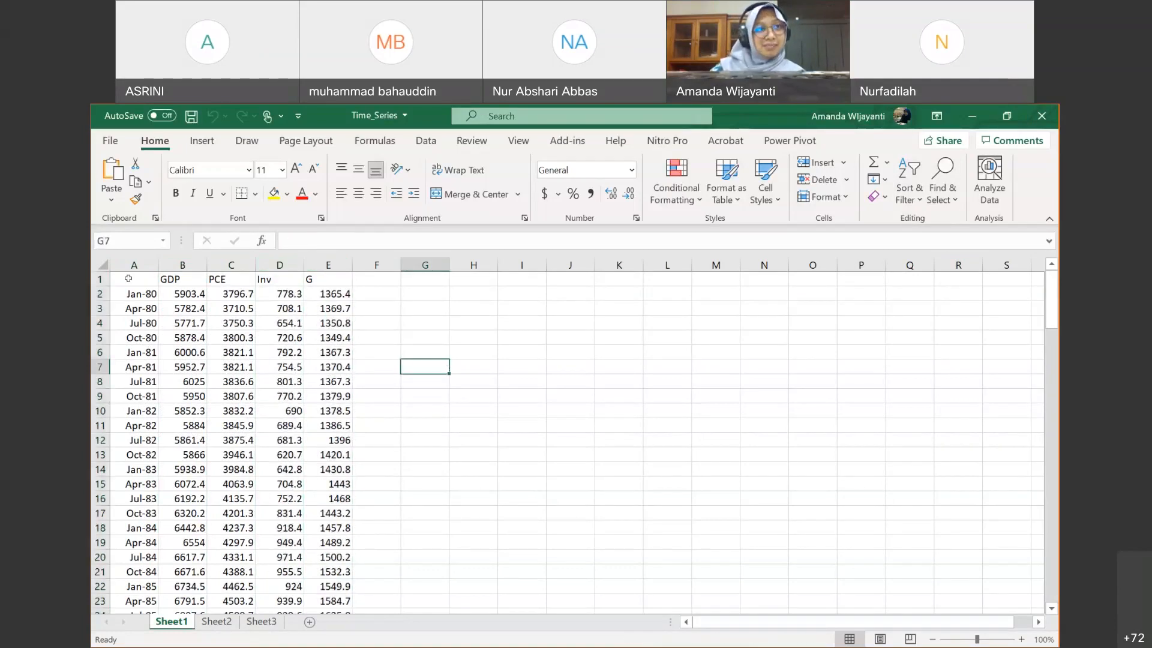
left_click(120, 258)
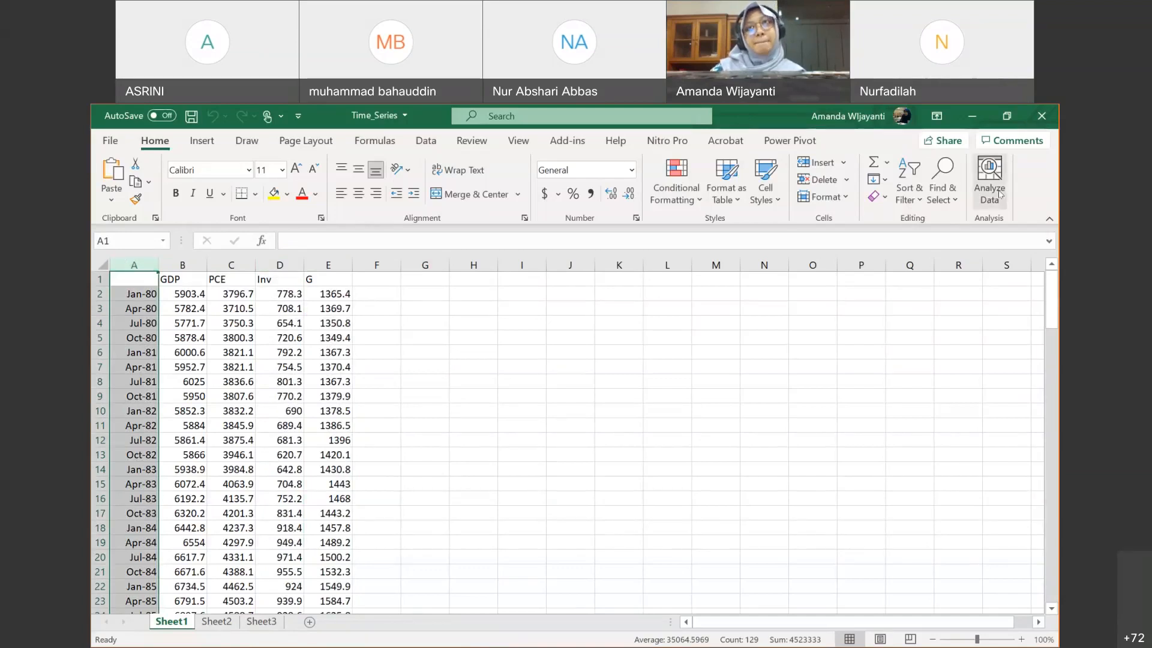
Step: Close the Time_Series workbook and switch to the EViews window
left_click(1041, 116)
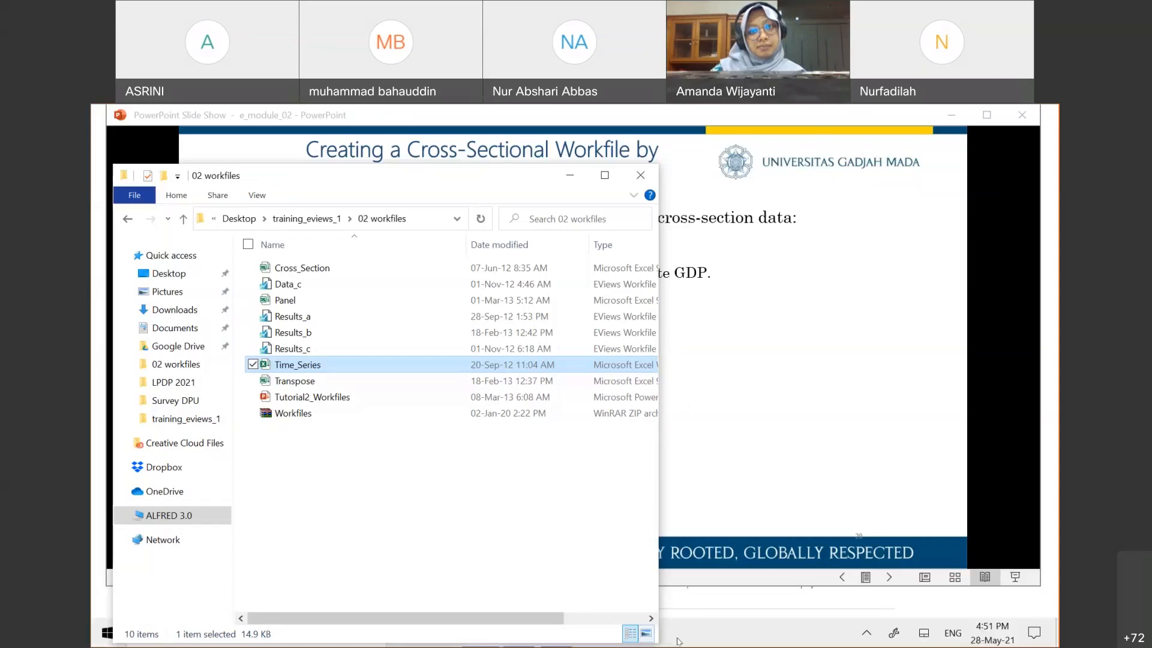
left_click(594, 639)
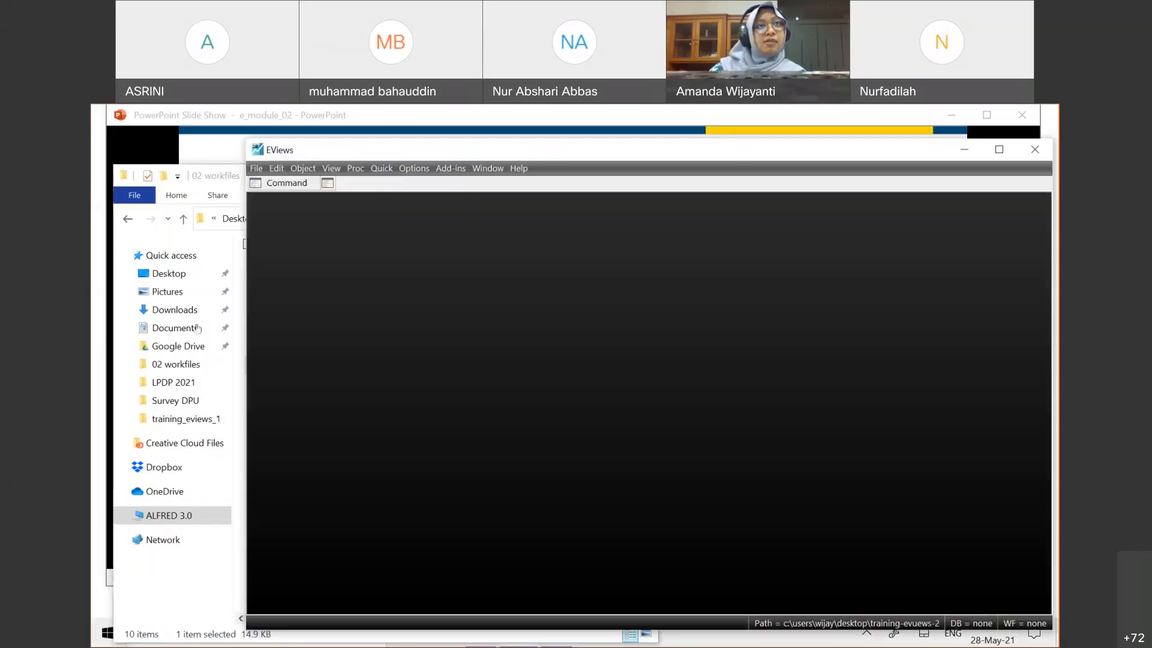
left_click(256, 168)
mouse_move(268, 197)
left_click(478, 199)
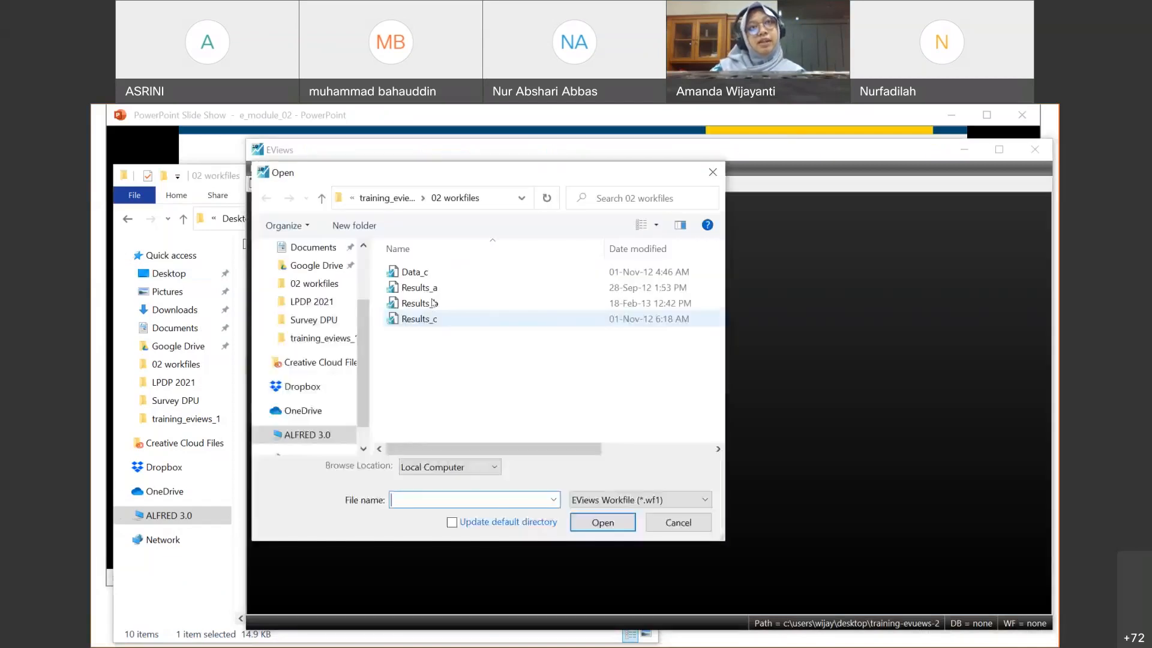
left_click(387, 197)
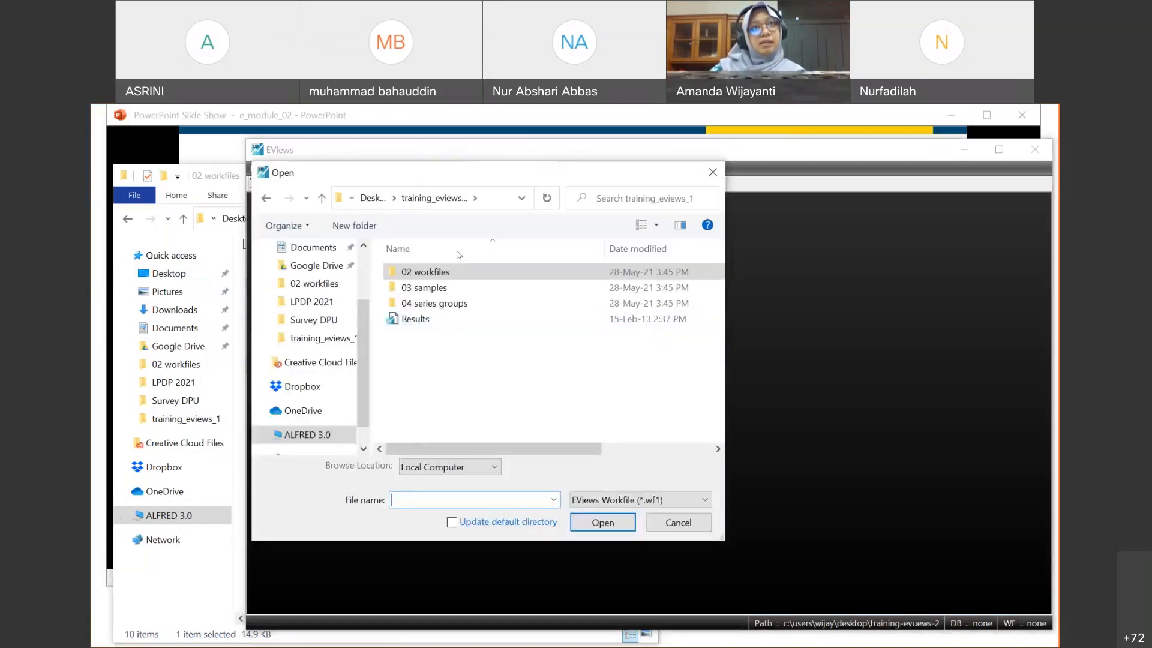
double_click(451, 271)
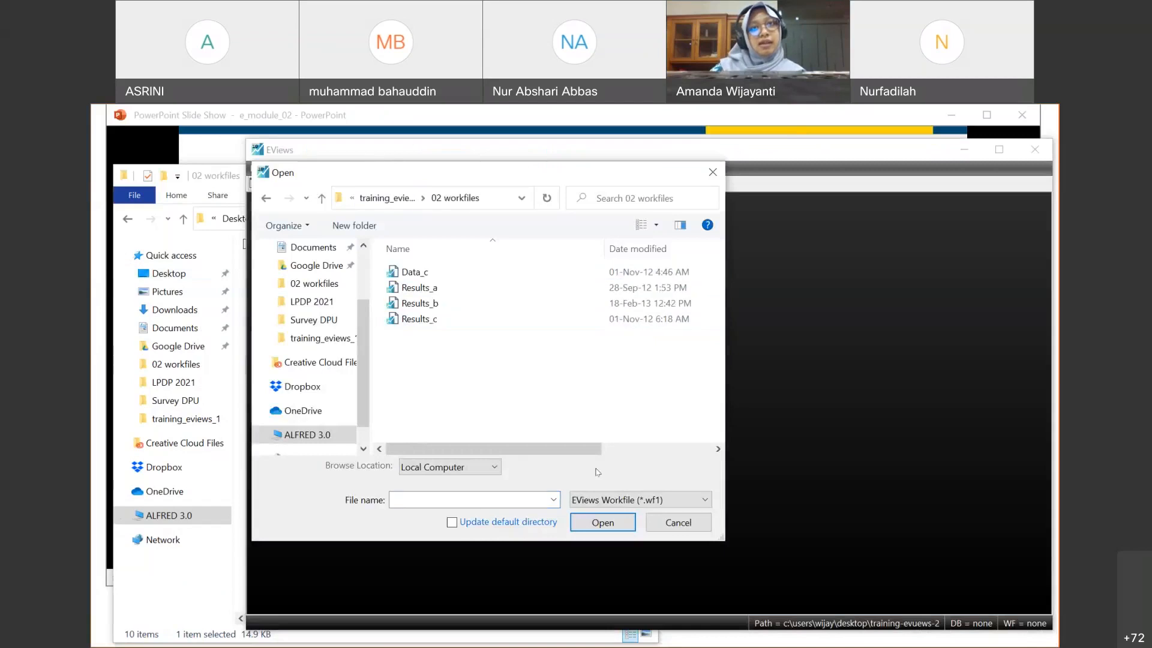
left_click(678, 522)
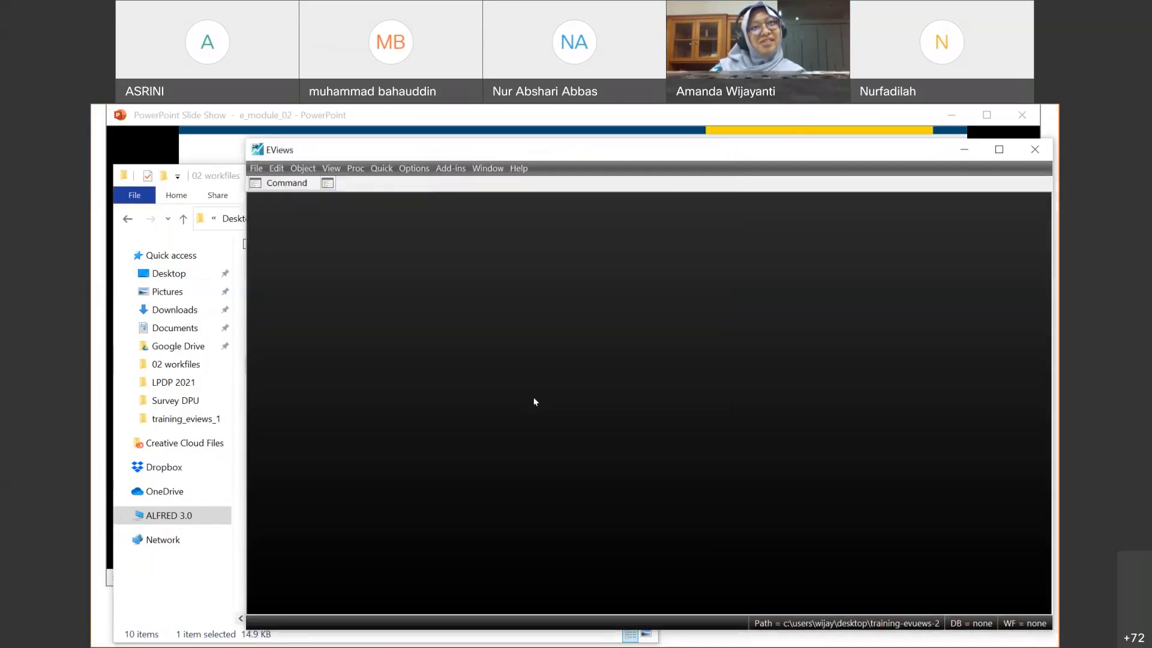
Step: Open Time_Series from the 02 workfiles folder as a foreign data workfile, accepting the default Excel read settings
left_click(256, 169)
mouse_move(266, 198)
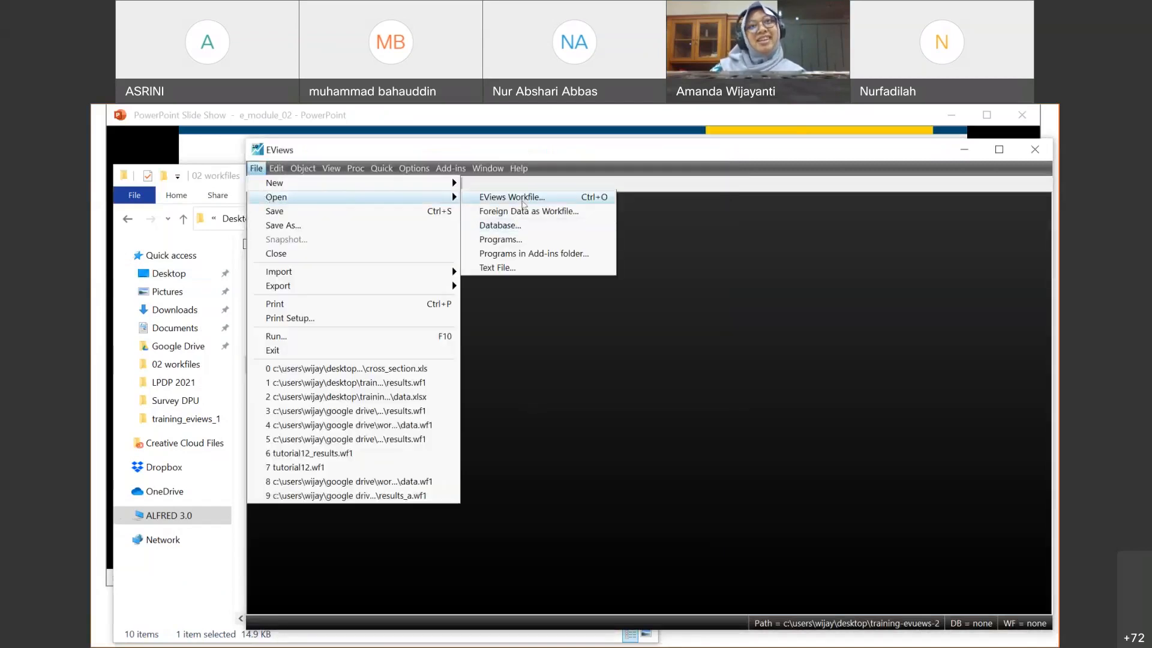
left_click(528, 211)
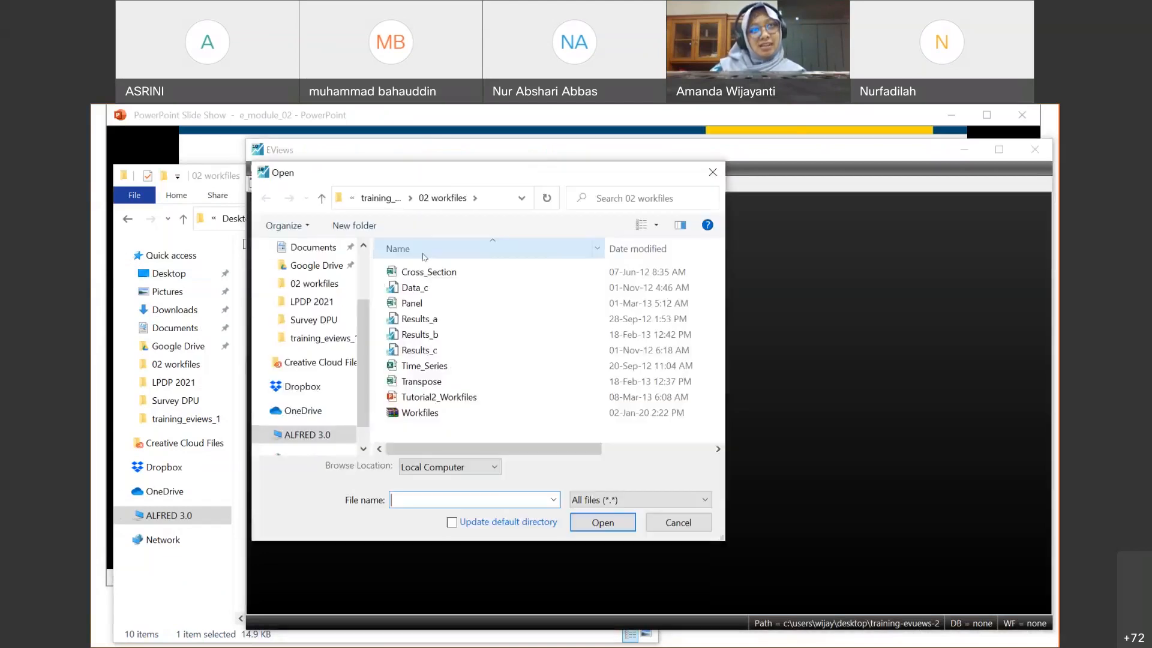
left_click(442, 366)
double_click(442, 365)
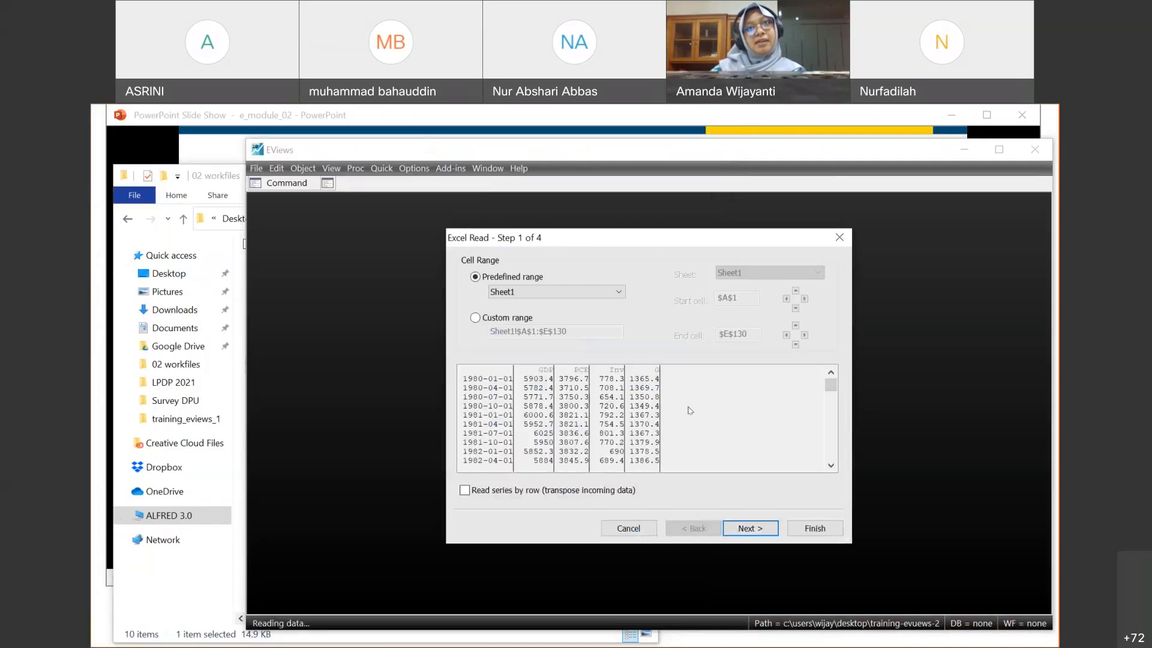
left_click(813, 529)
key("Return")
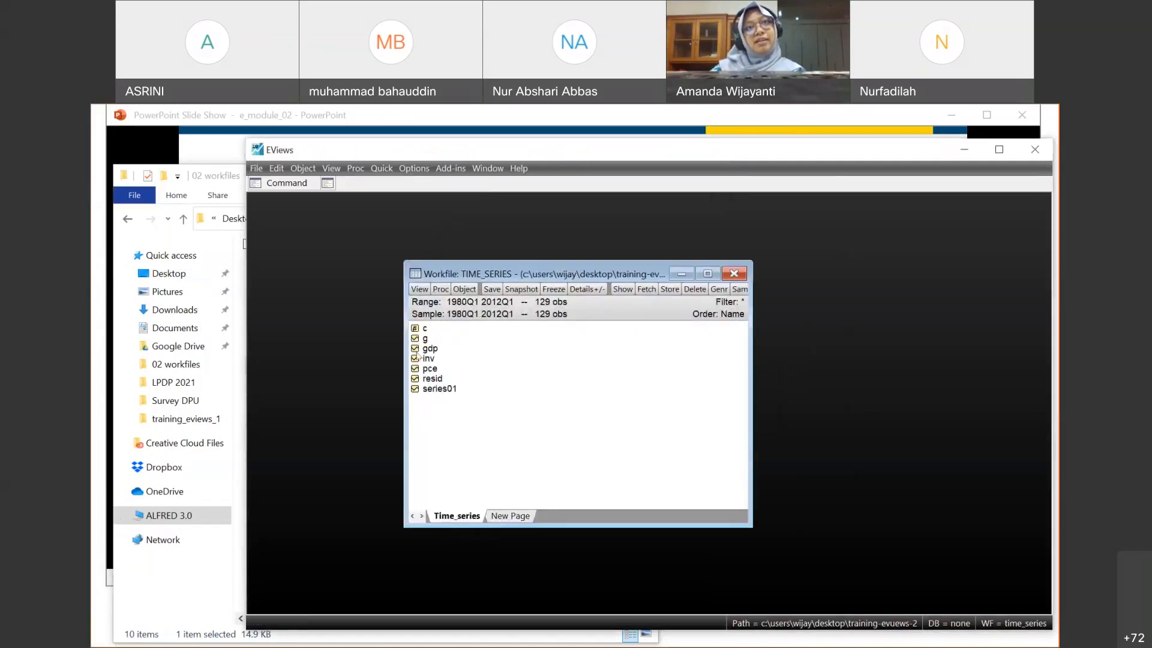
Step: Inspect the values of the gdp, g, inv and pce series one at a time, closing each series window
double_click(416, 348)
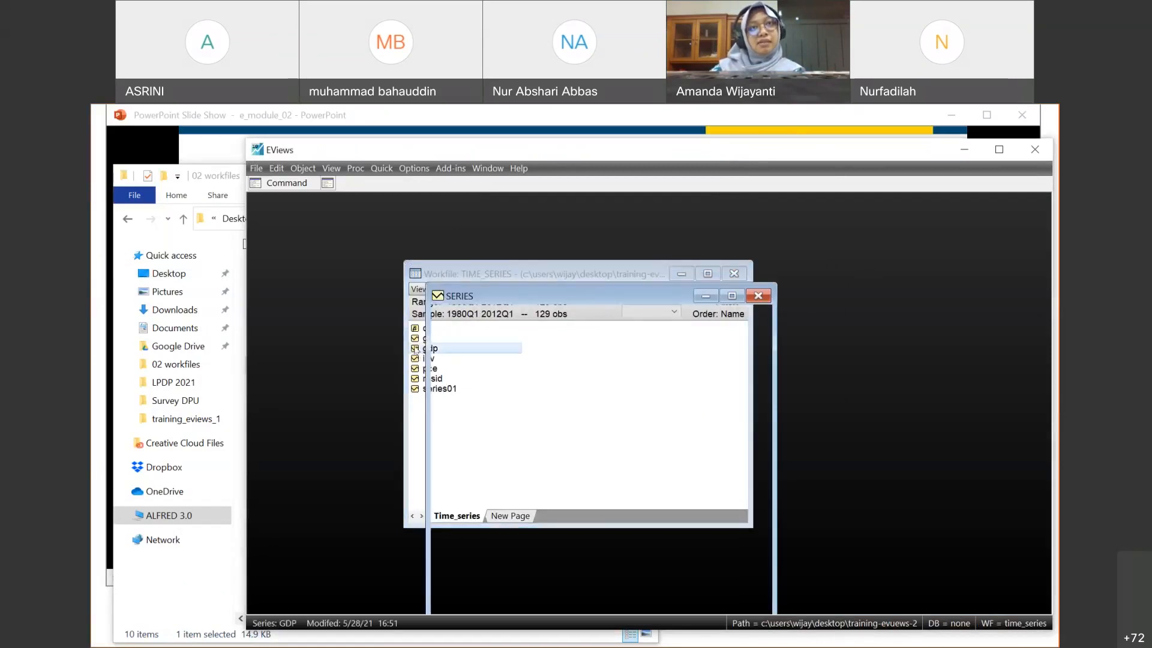
left_click(770, 296)
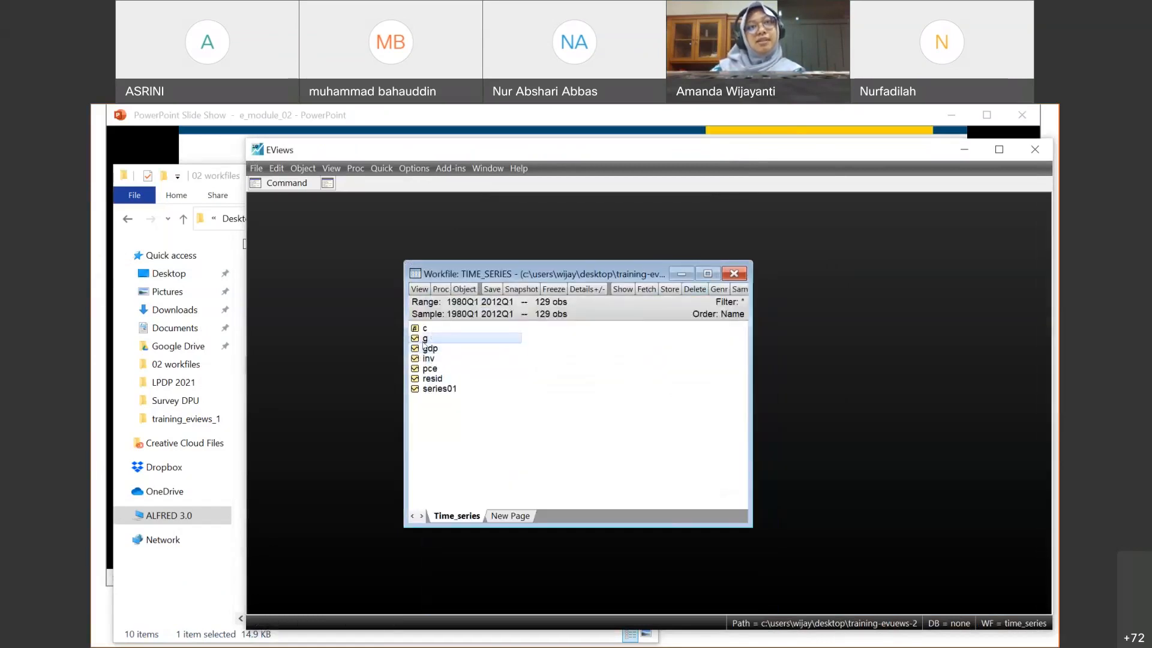
double_click(424, 340)
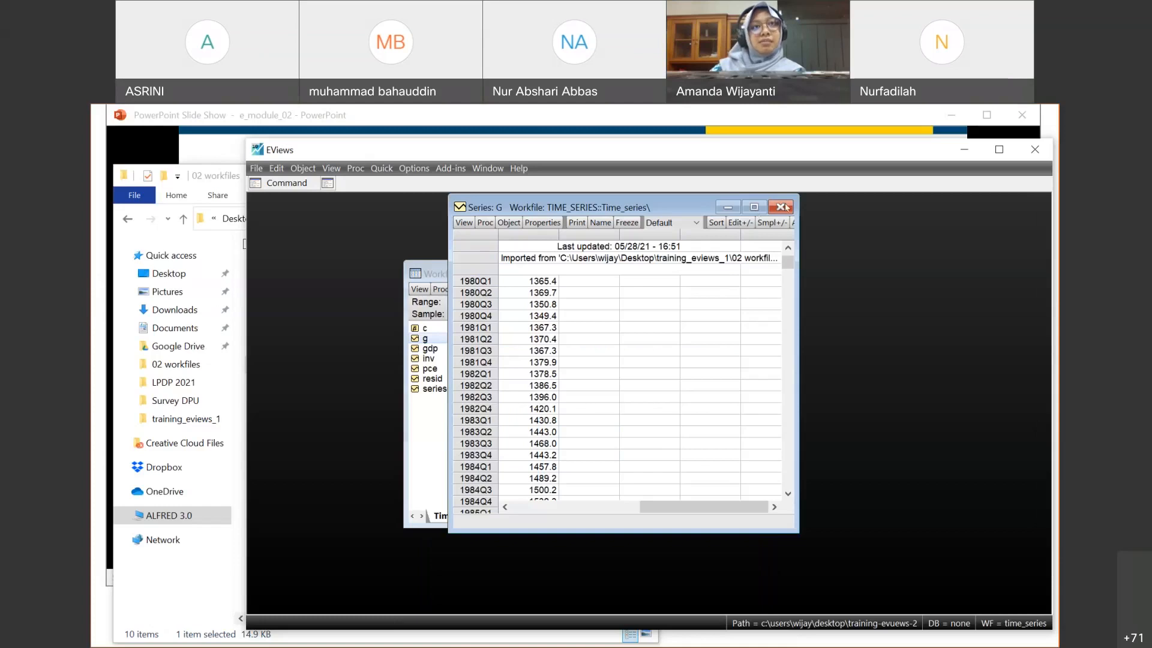
left_click(780, 207)
left_click(434, 359)
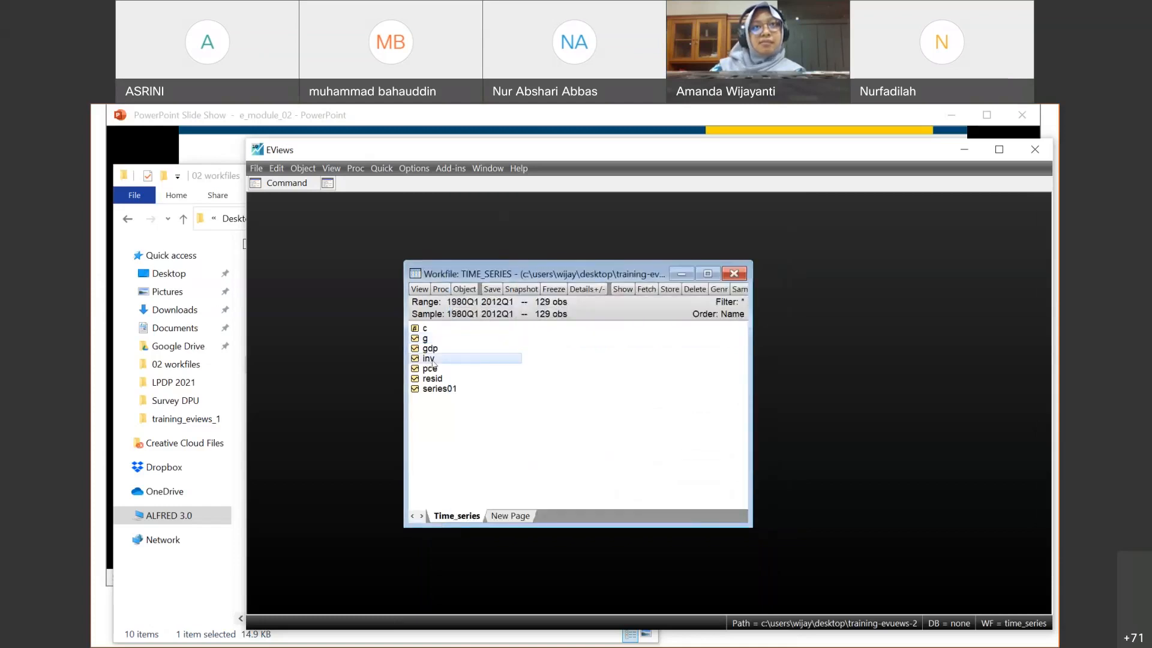
double_click(433, 360)
left_click(802, 229)
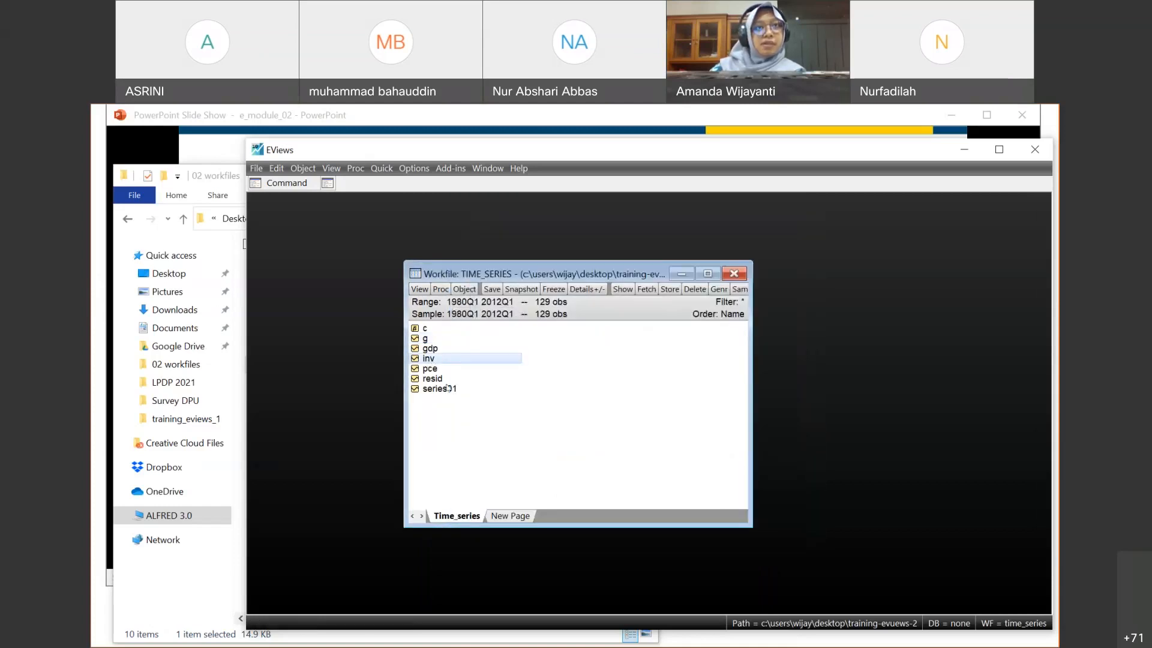
double_click(433, 368)
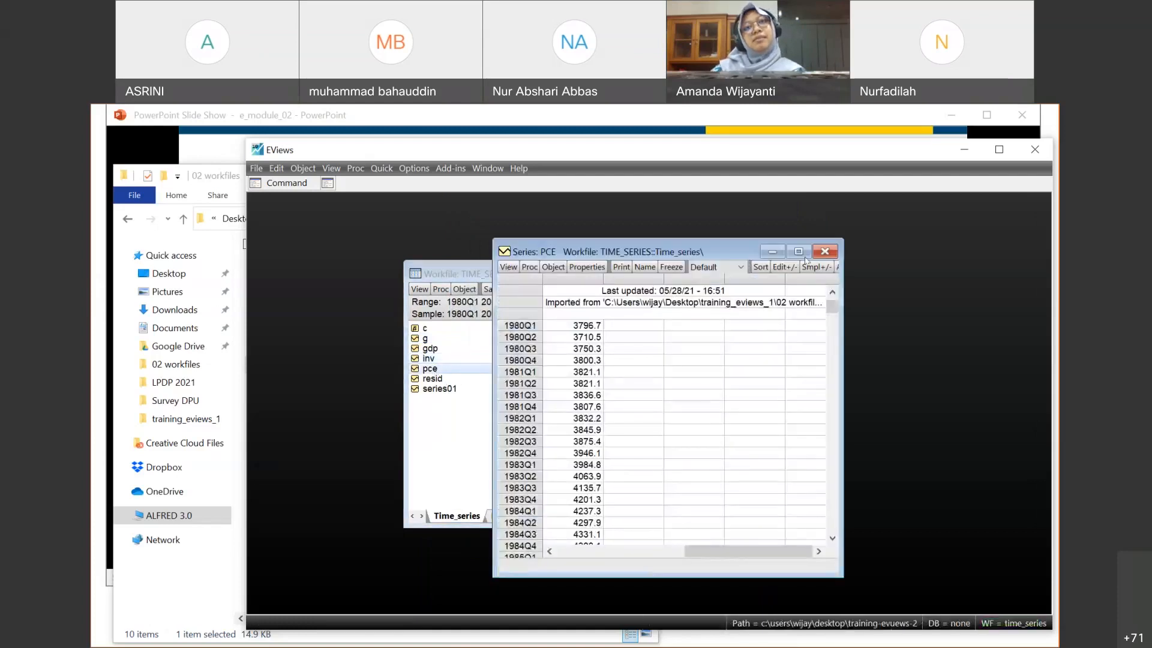
left_click(823, 252)
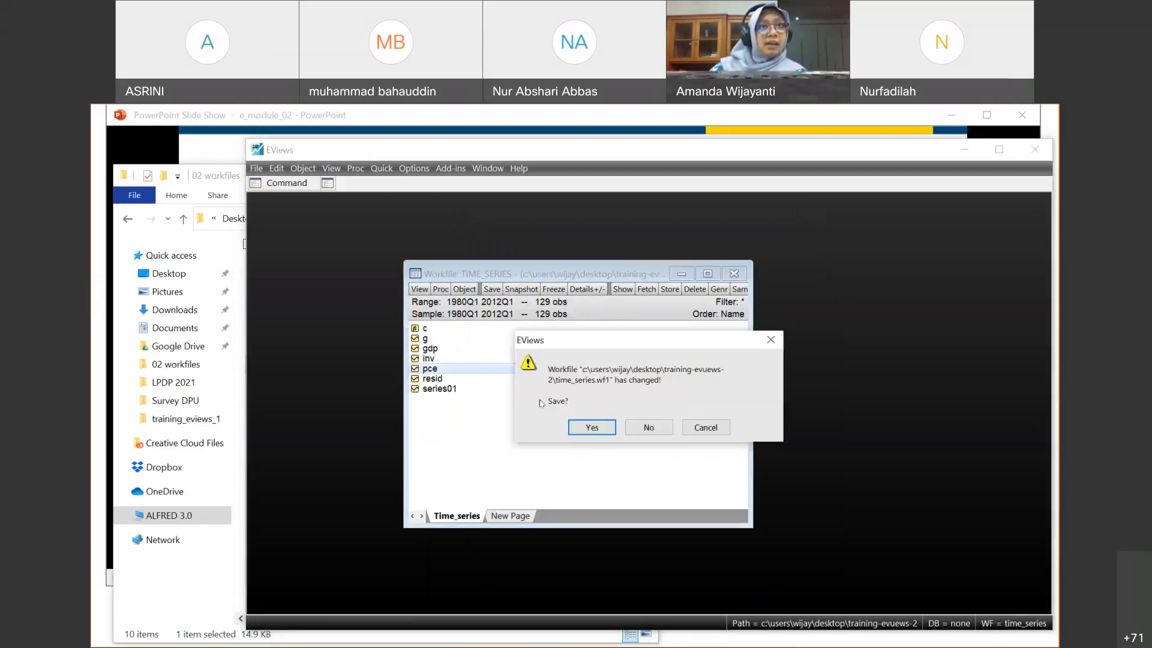
Step: Discard the opened TIME_SERIES workfile without saving and return to the 02 workfiles folder
left_click(651, 427)
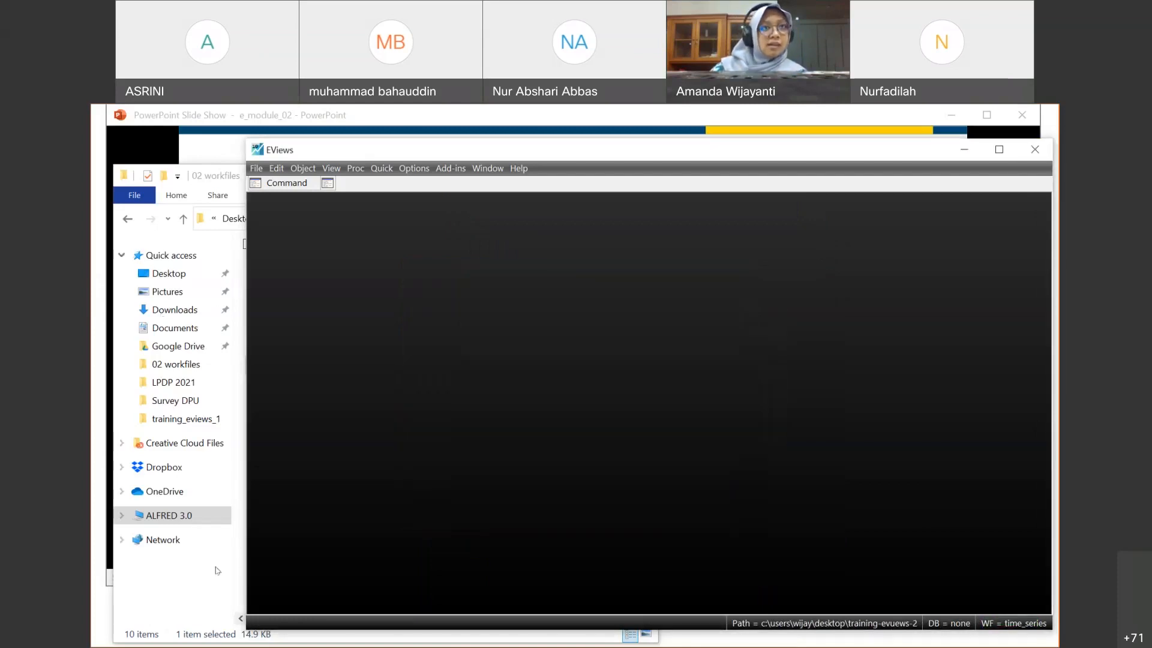
left_click(217, 570)
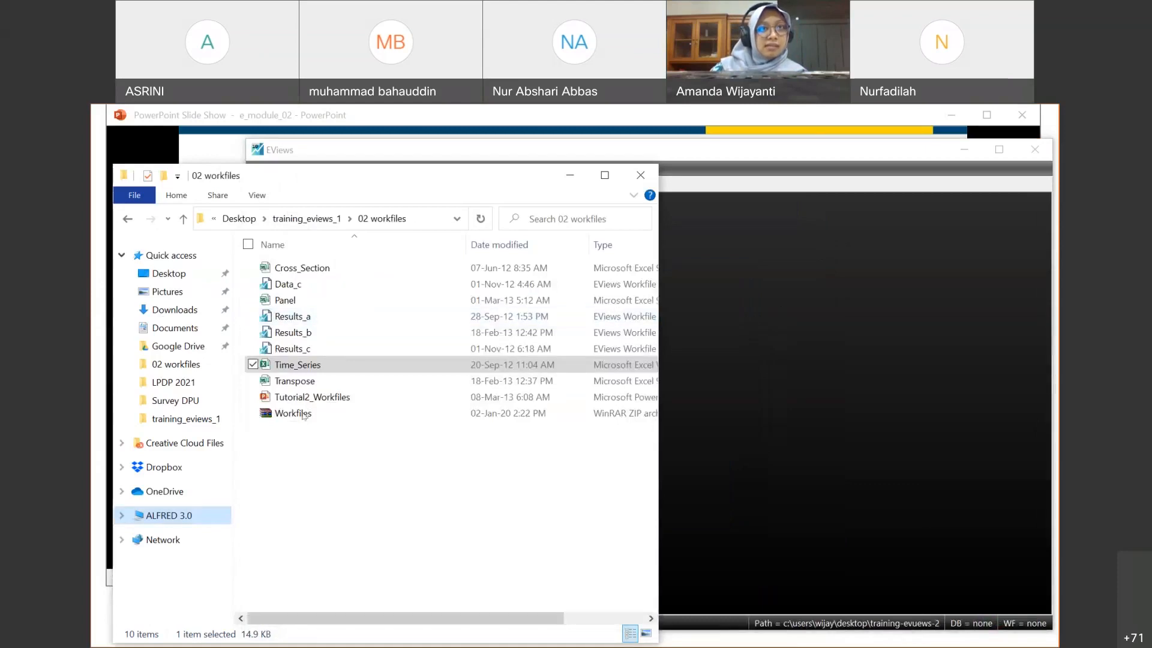
Step: Create the time-series workfile by dropping the Time_Series file into EViews and finishing the import with default settings
left_click_drag(311, 364, 769, 356)
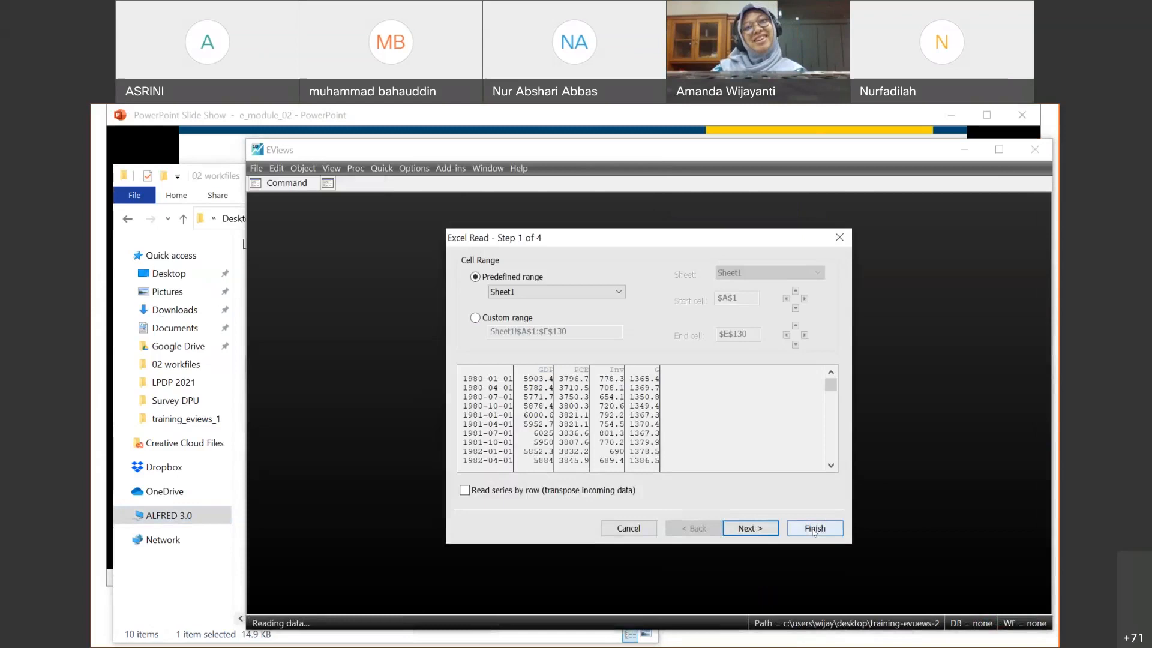
left_click(814, 531)
left_click(678, 413)
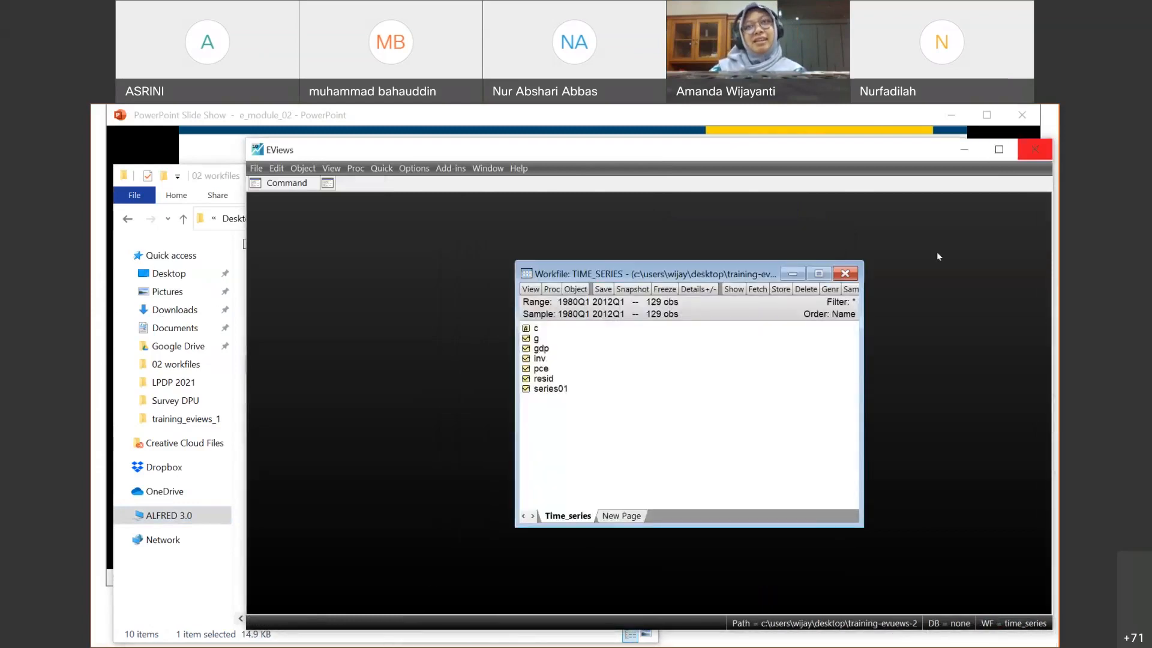
Step: Close the dropped-in TIME_SERIES workfile without saving and bring back the 02 workfiles folder
left_click(845, 273)
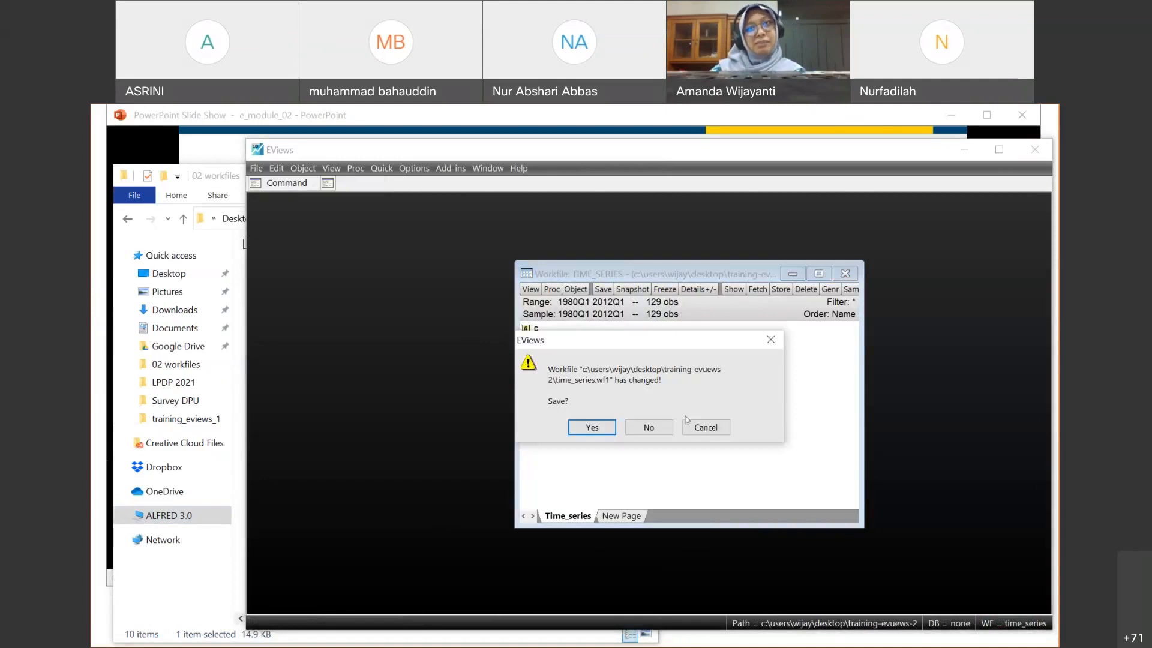
left_click(649, 428)
left_click(216, 581)
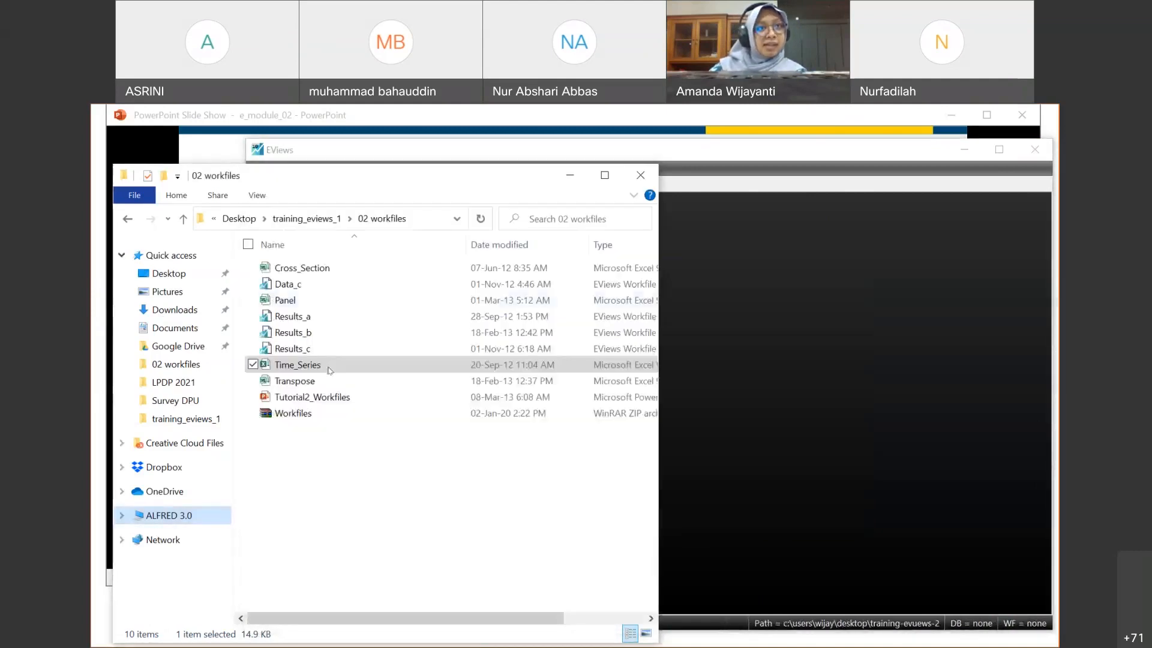
Step: Open the Panel workbook from the 02 workfiles folder in Excel and dismiss the product activation notice
left_click_drag(305, 299, 724, 384)
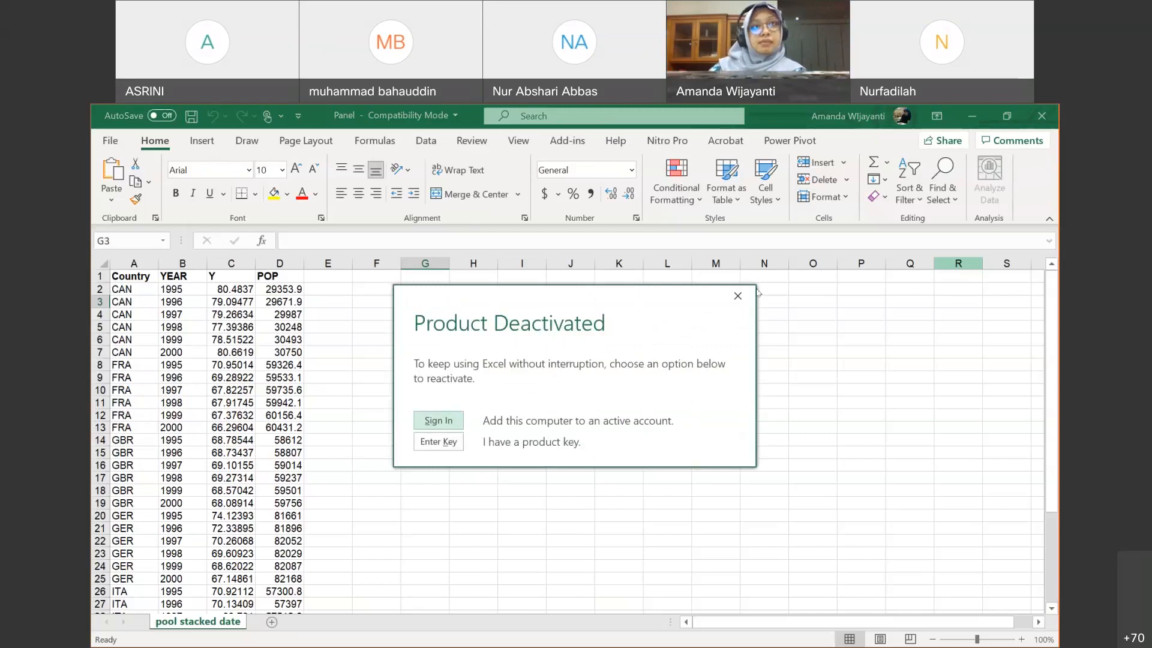
left_click(750, 295)
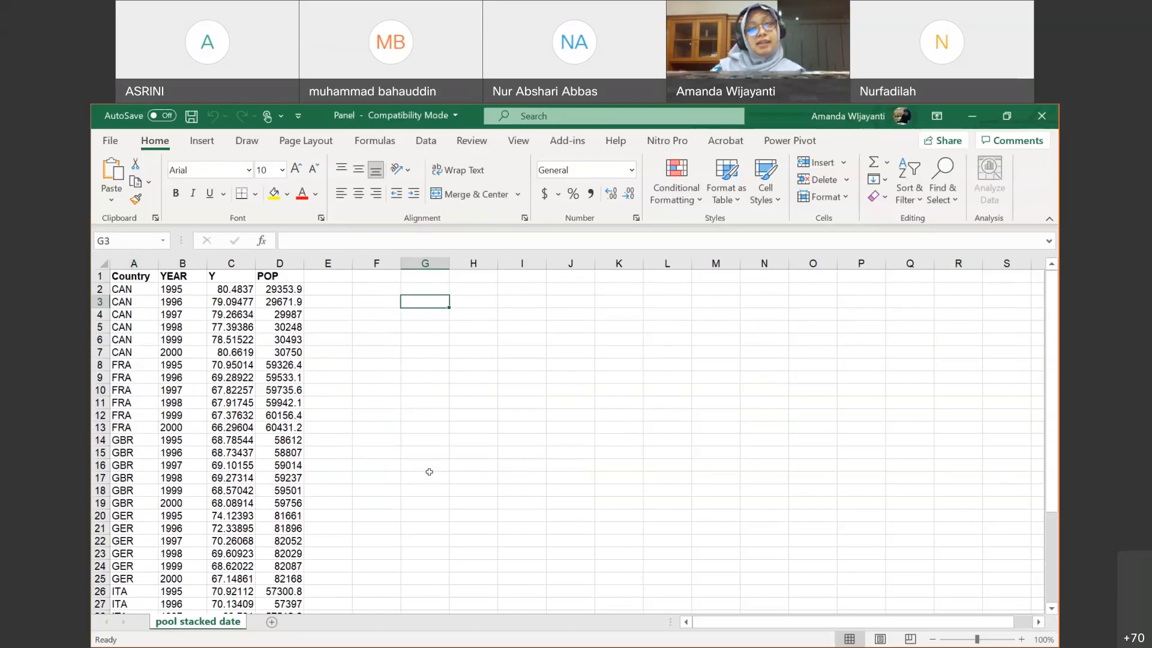
Step: Examine how the pool stacked date sheet arranges the Y and POP data by Country and YEAR
scroll(433, 471, "down", 4)
scroll(433, 472, "up", 3)
scroll(433, 471, "up", 3)
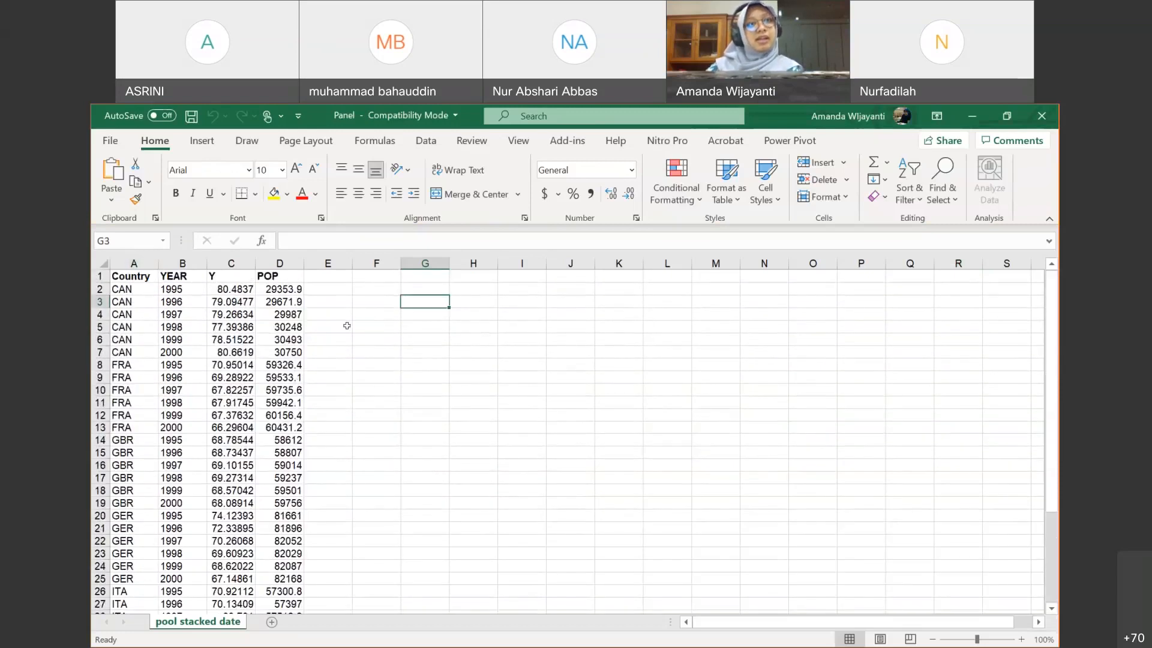
left_click(121, 262)
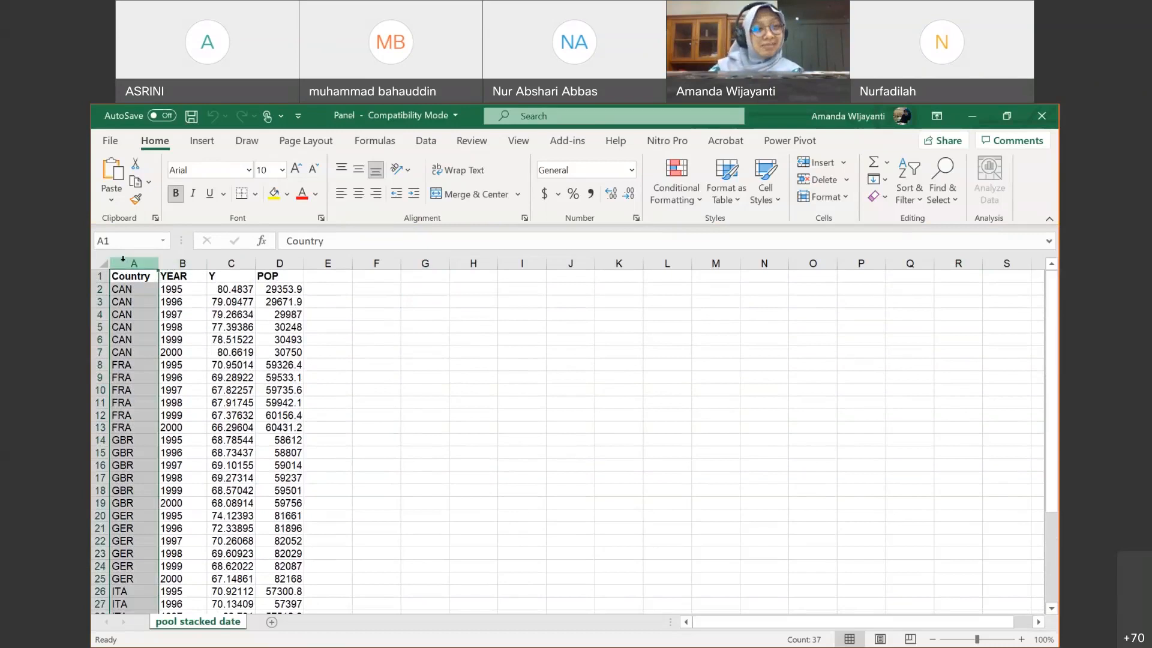
left_click(170, 259)
left_click(515, 335)
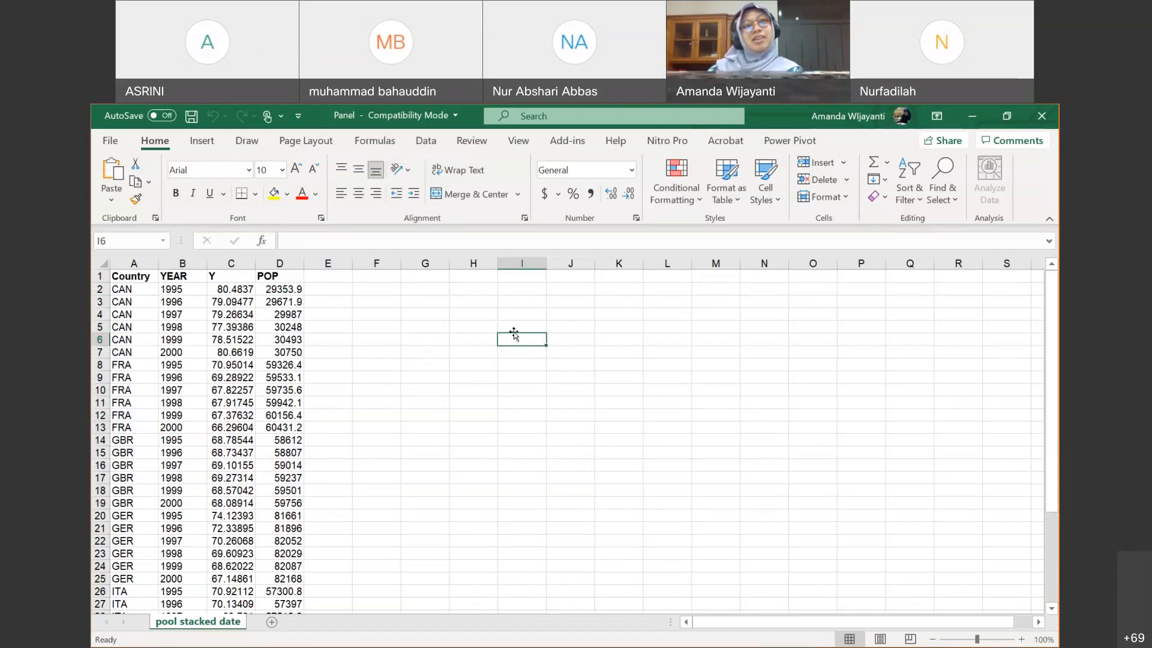
left_click(378, 339)
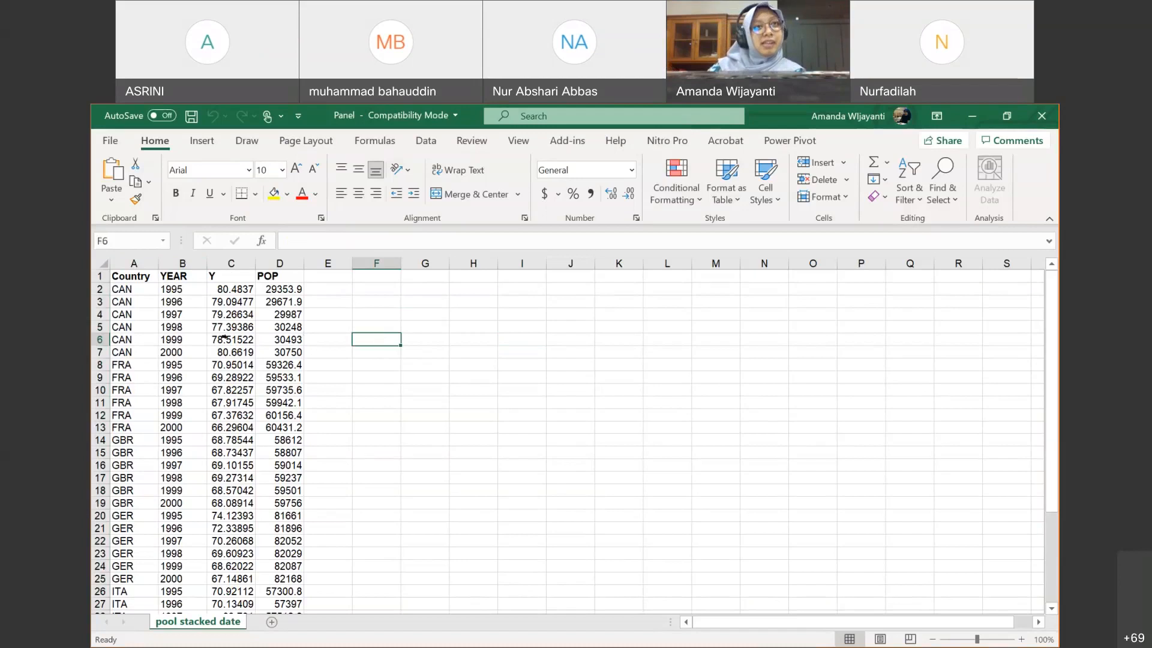
left_click(695, 414)
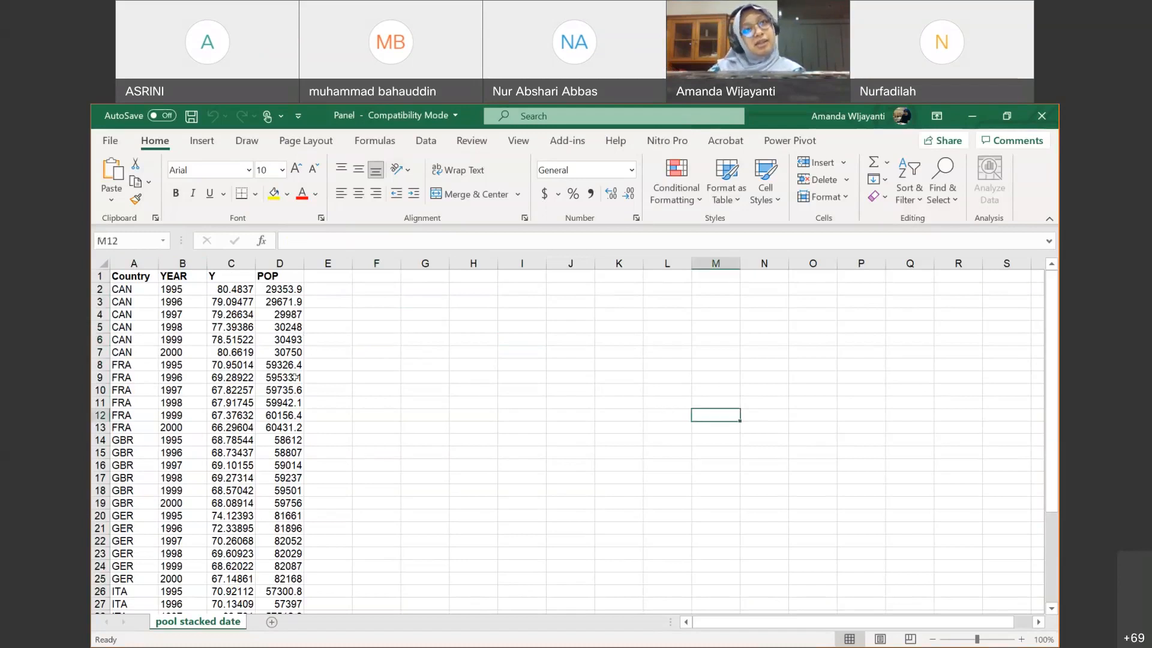
scroll(176, 381, "down", 2)
scroll(176, 381, "up", 2)
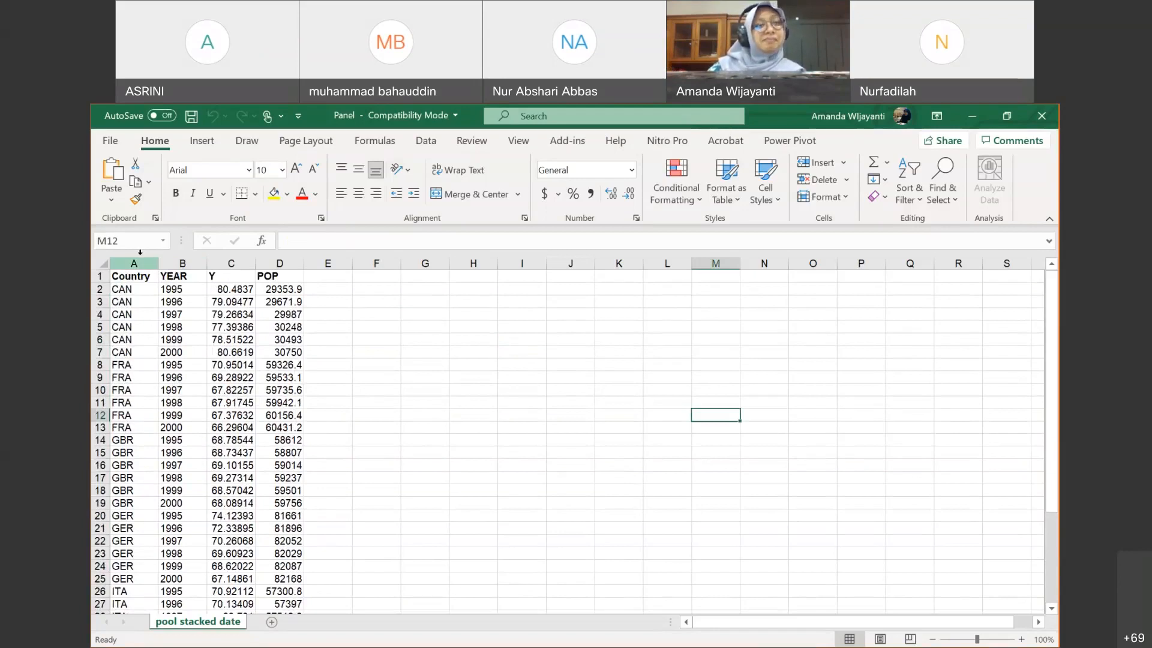
Step: Examine the Y and POP columns of the pool stacked date sheet, starting with the Y values of the CAN rows
left_click(137, 289)
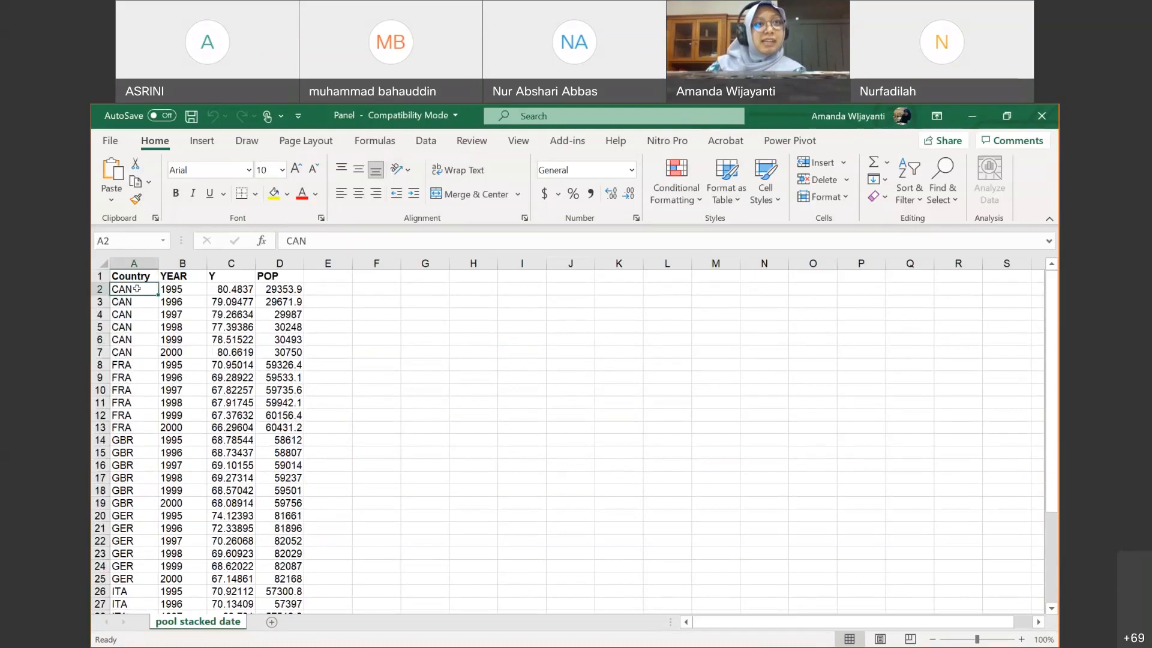
left_click(224, 292)
key("shift+Down")
key("shift+Down")
key("shift+Down")
key("shift+Down")
key("shift+Down")
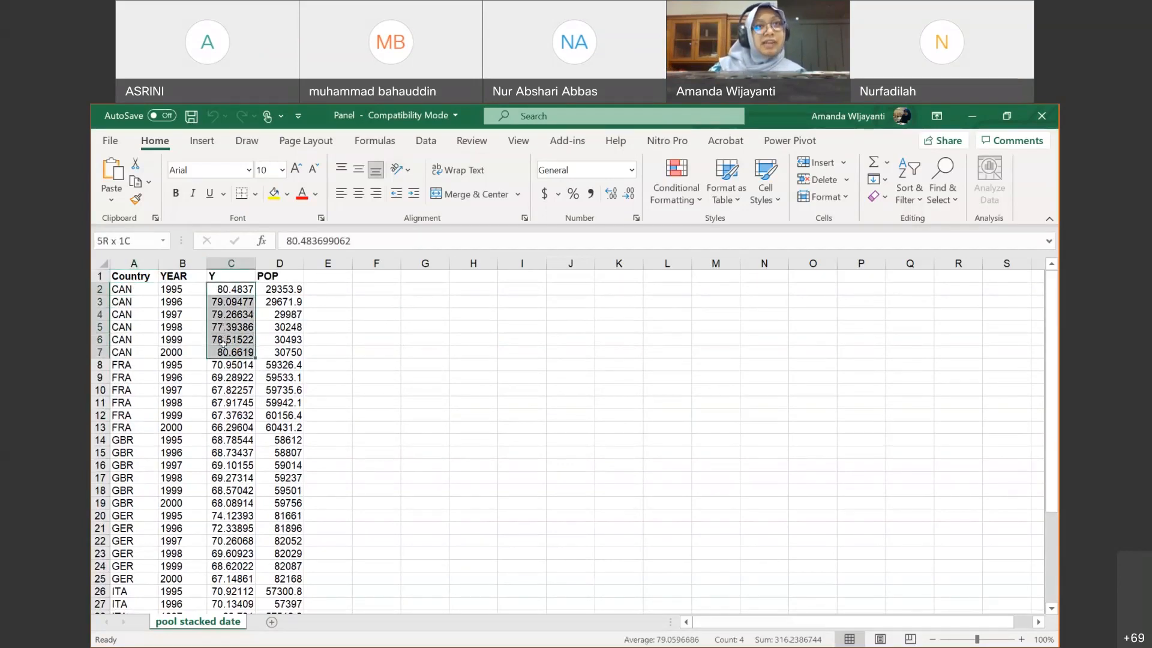
left_click(214, 280)
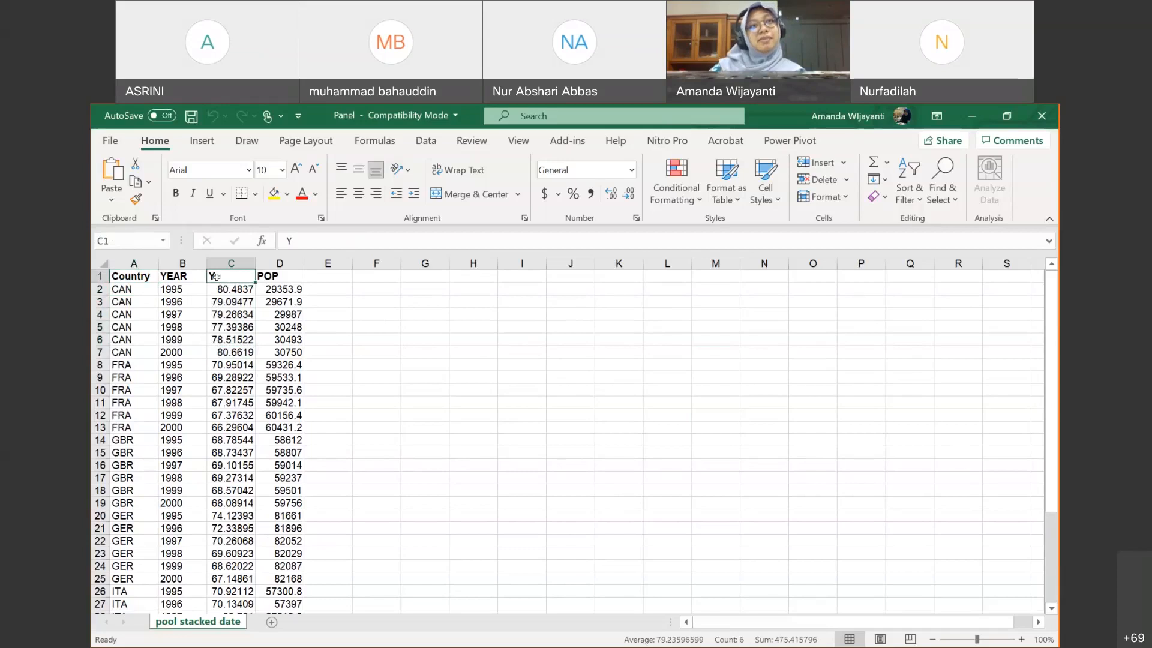
left_click(276, 281)
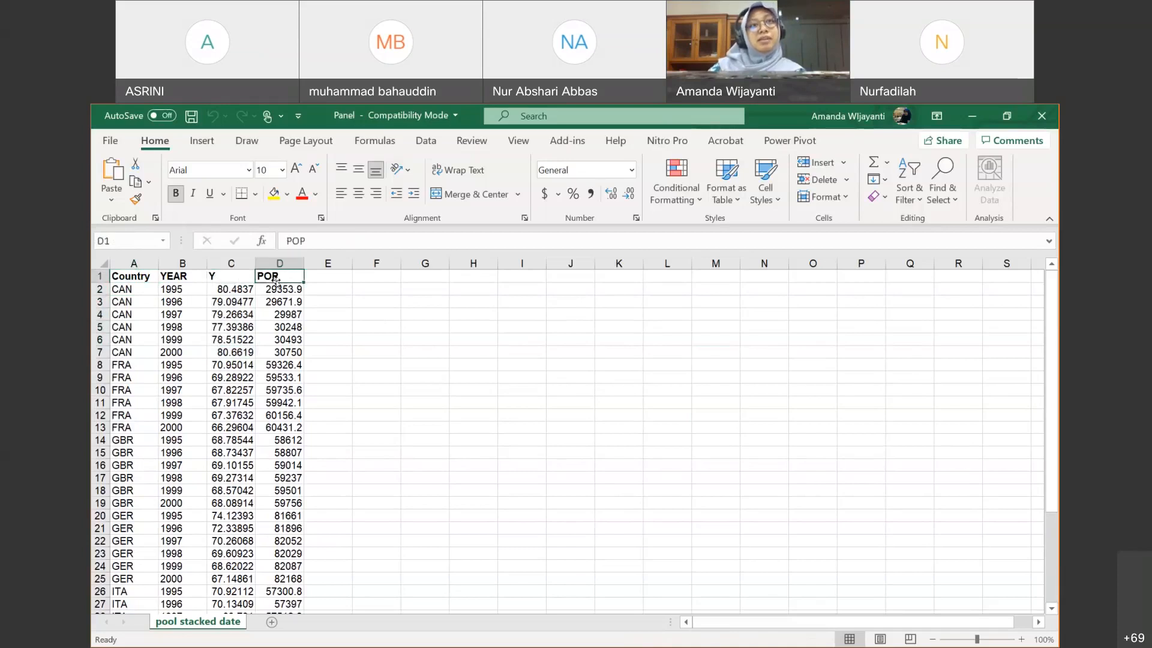
left_click(213, 279)
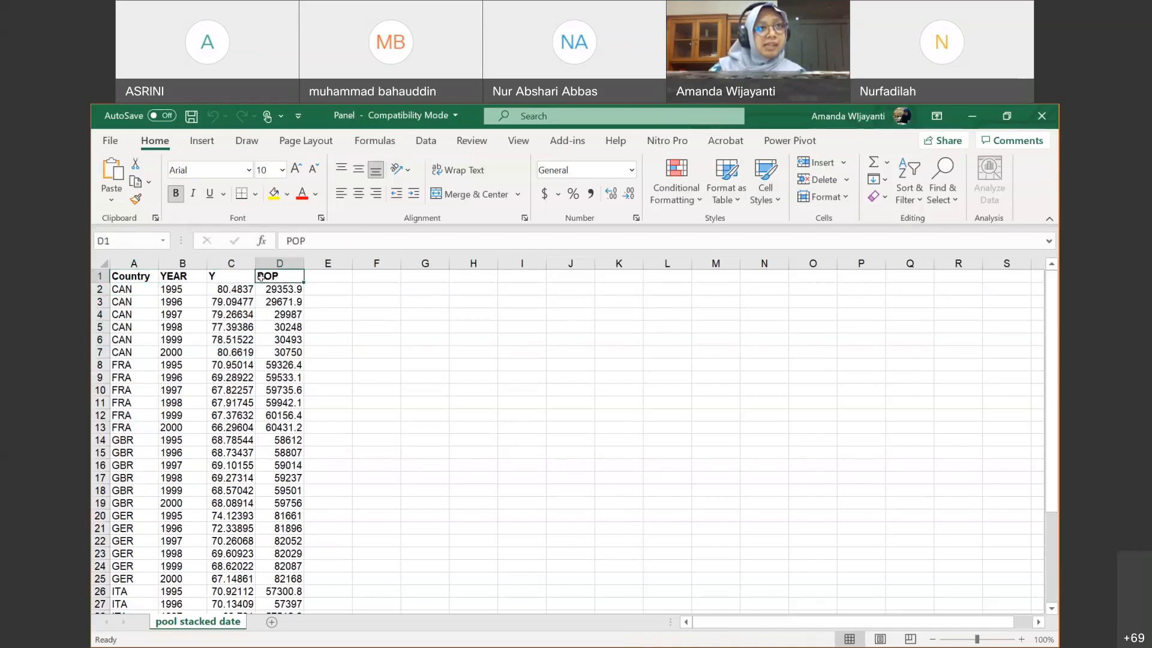
Step: Look through the Country column block by block, from the CAN rows down to the JPN rows
left_click_drag(139, 288, 136, 354)
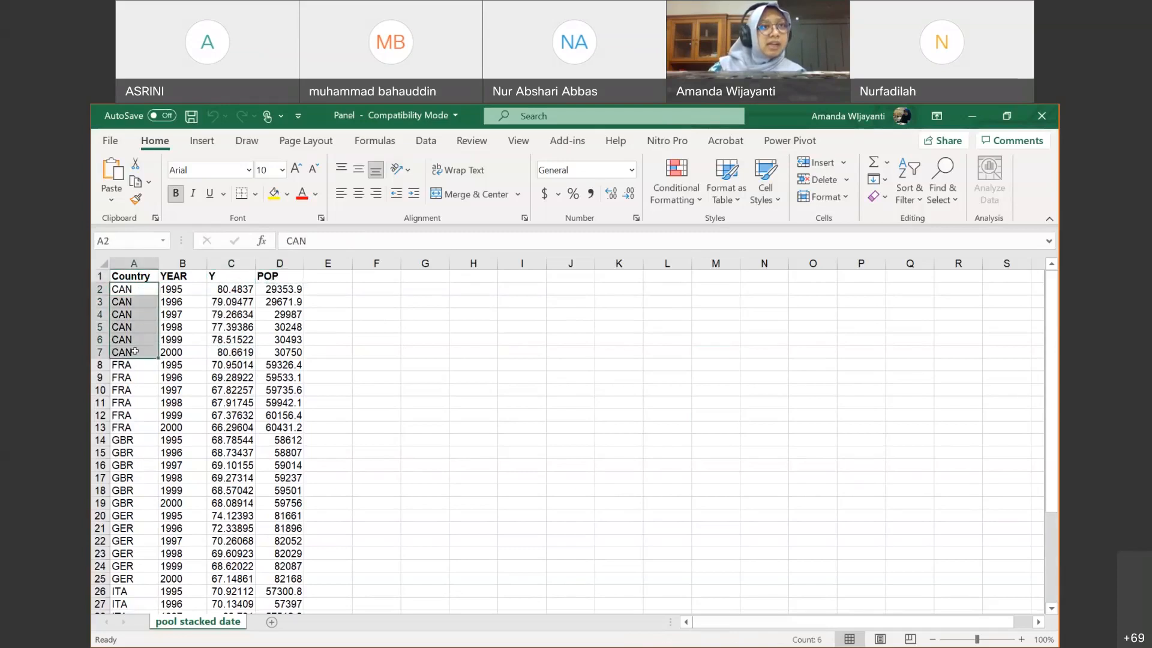
scroll(138, 360, "down", 2)
left_click_drag(127, 289, 136, 411)
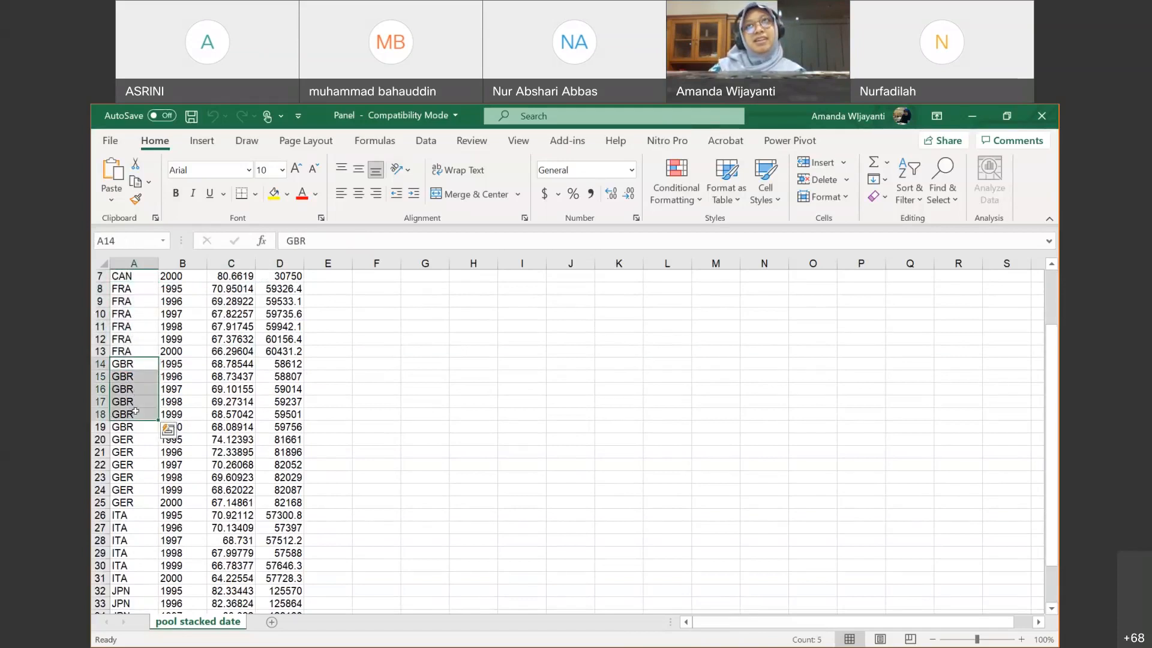
scroll(136, 410, "down", 1)
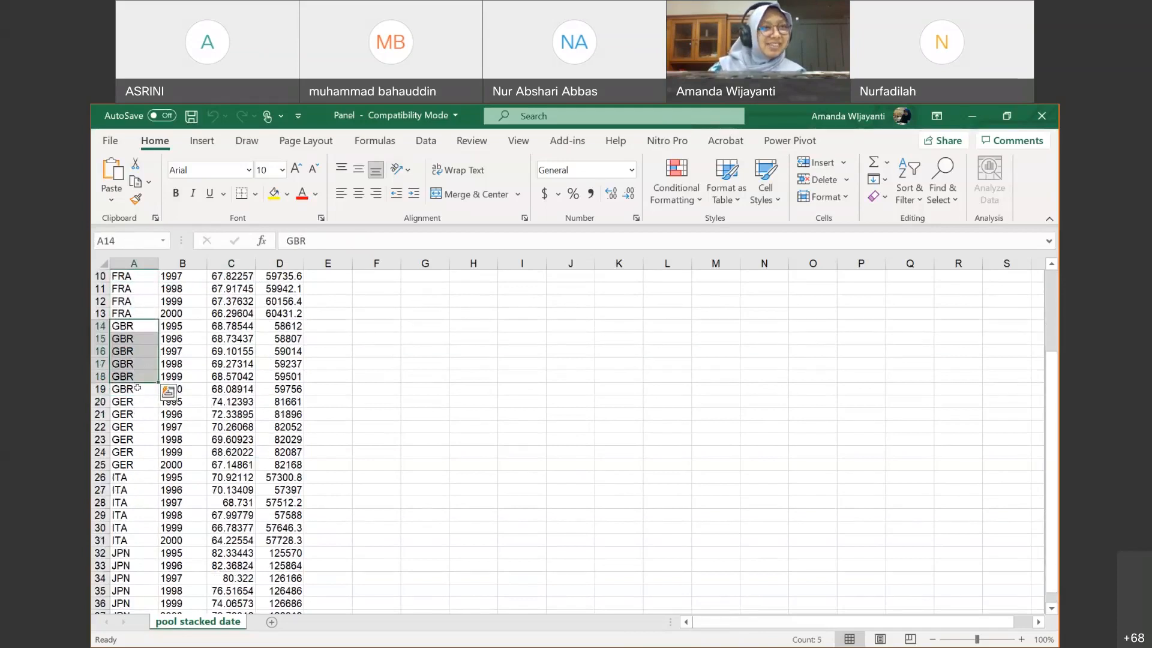
left_click(137, 388)
left_click_drag(127, 404, 136, 465)
scroll(136, 465, "down", 2)
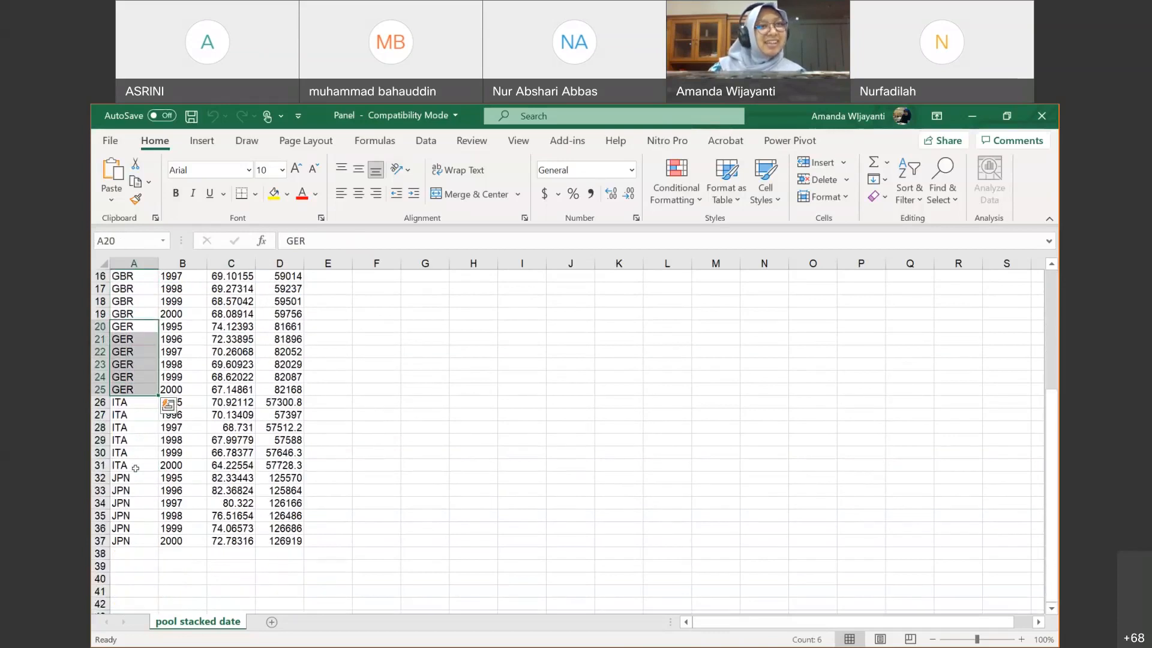
left_click_drag(138, 415, 133, 553)
scroll(396, 483, "up", 1)
scroll(397, 483, "up", 4)
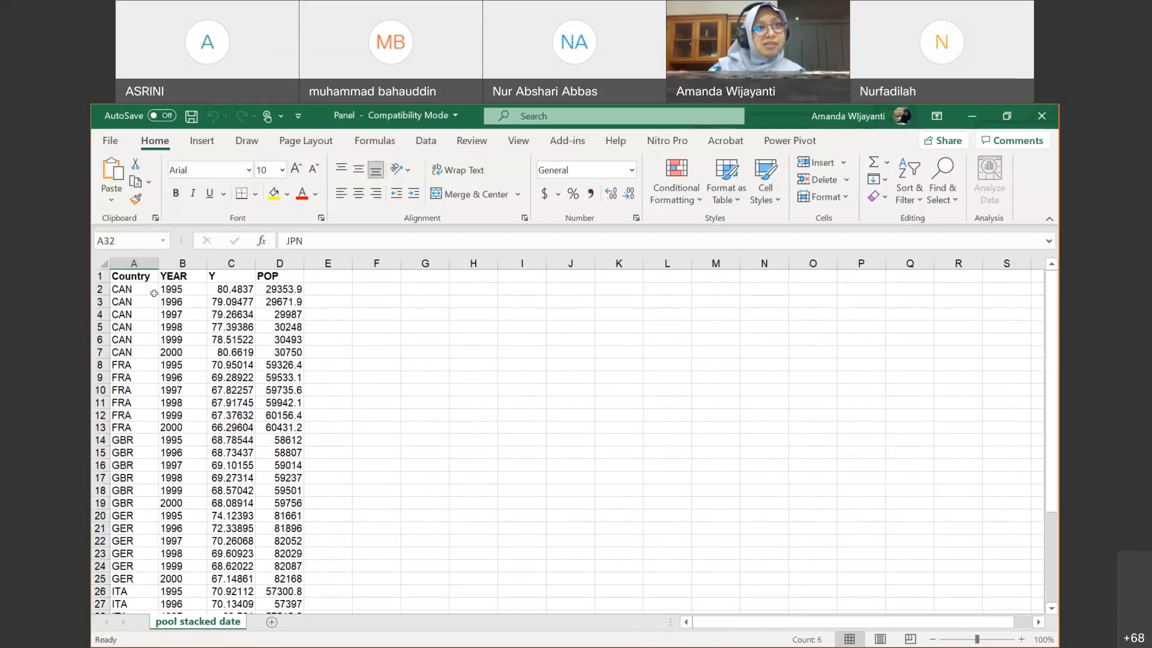
Step: Check the first and last YEAR of the CAN rows and review each country's entries down to JPN
left_click(174, 289)
left_click(169, 352)
left_click(132, 309)
left_click(132, 390)
left_click(136, 464)
left_click(133, 540)
scroll(130, 567, "down", 1)
left_click(131, 566)
scroll(130, 566, "down", 2)
left_click(130, 579)
scroll(190, 475, "up", 3)
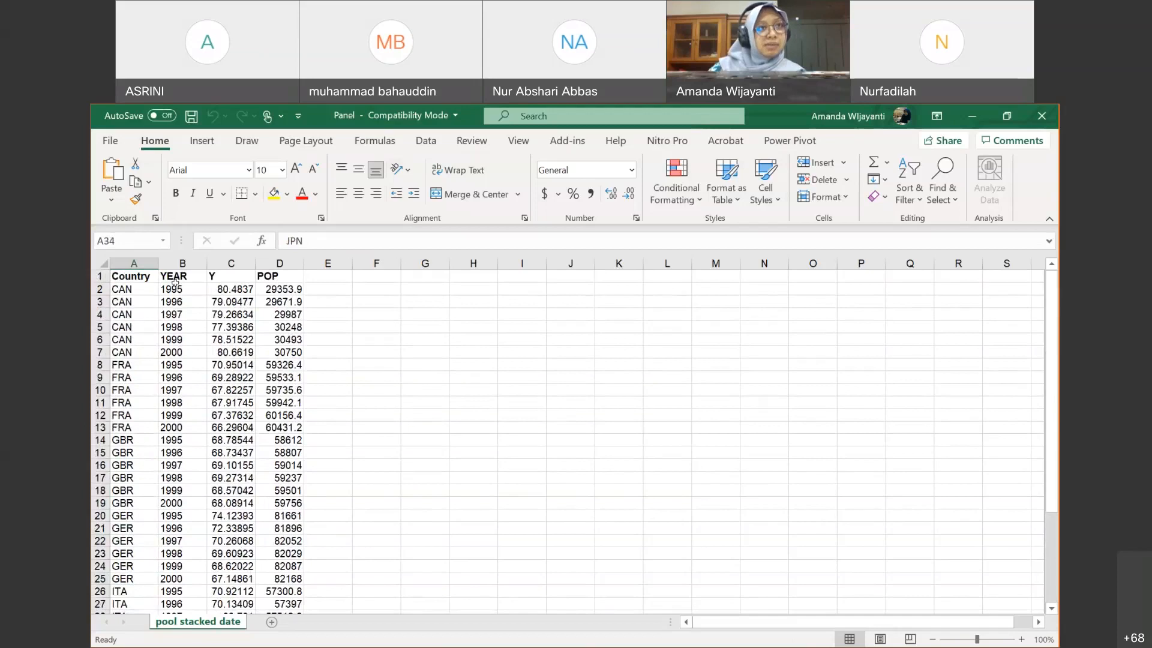
Step: Examine how the CAN entries in the Country column pair with the YEAR values from 1995 to 2000
left_click(174, 283)
left_click(190, 348)
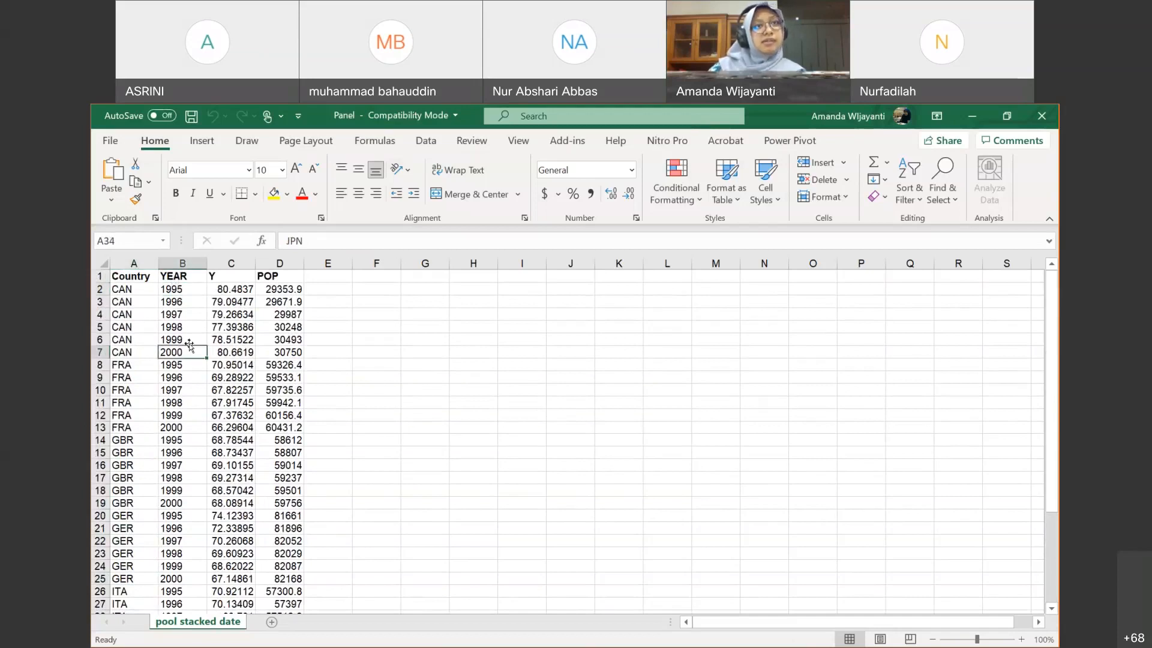
left_click(141, 290)
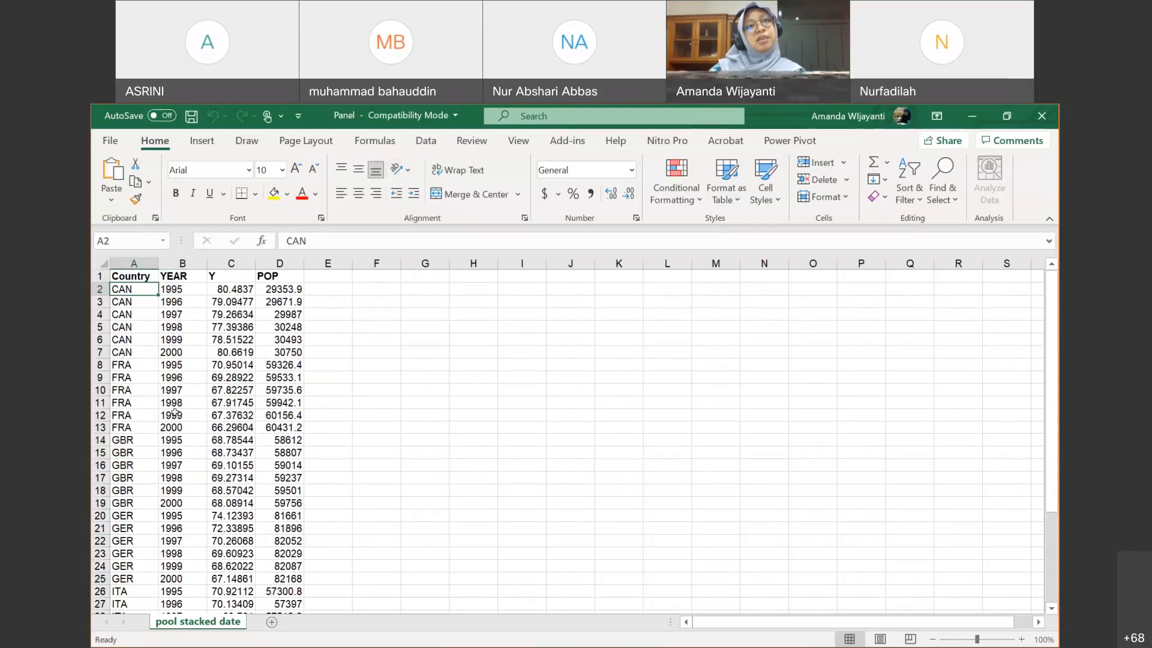
left_click(485, 414)
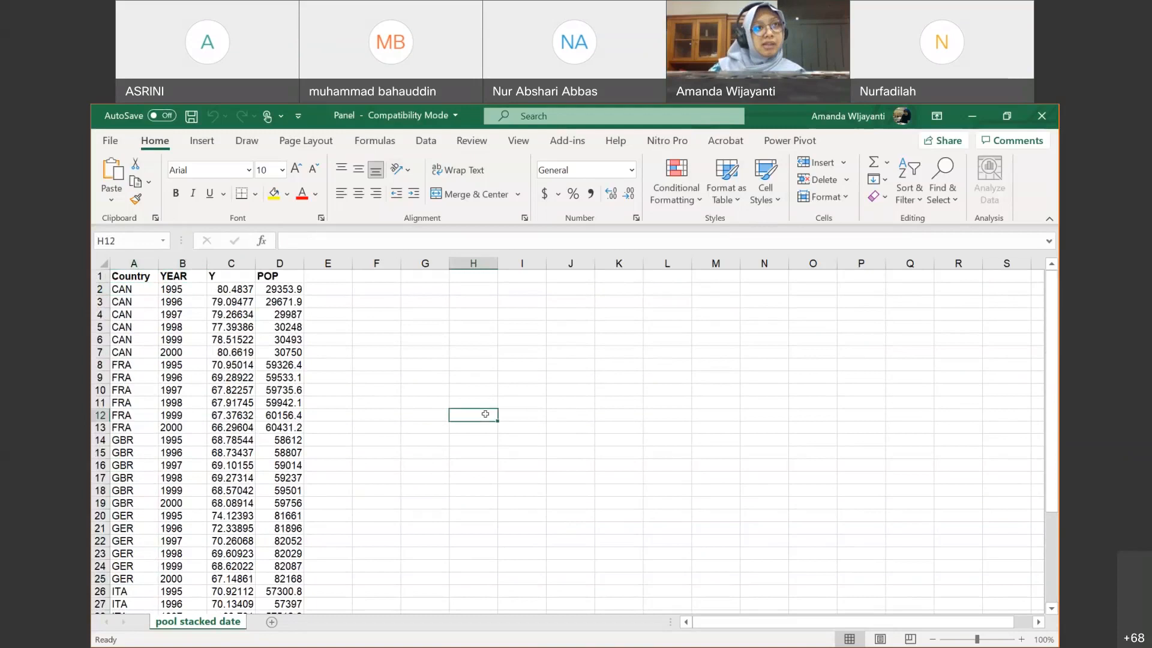
left_click(137, 261)
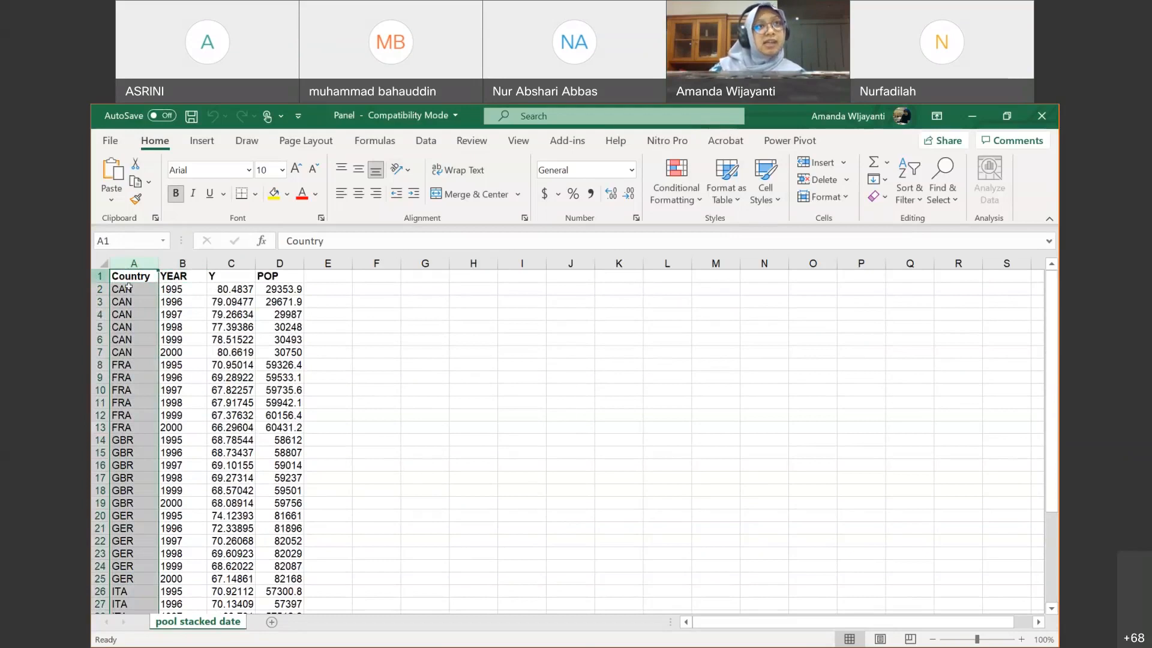
left_click(129, 287)
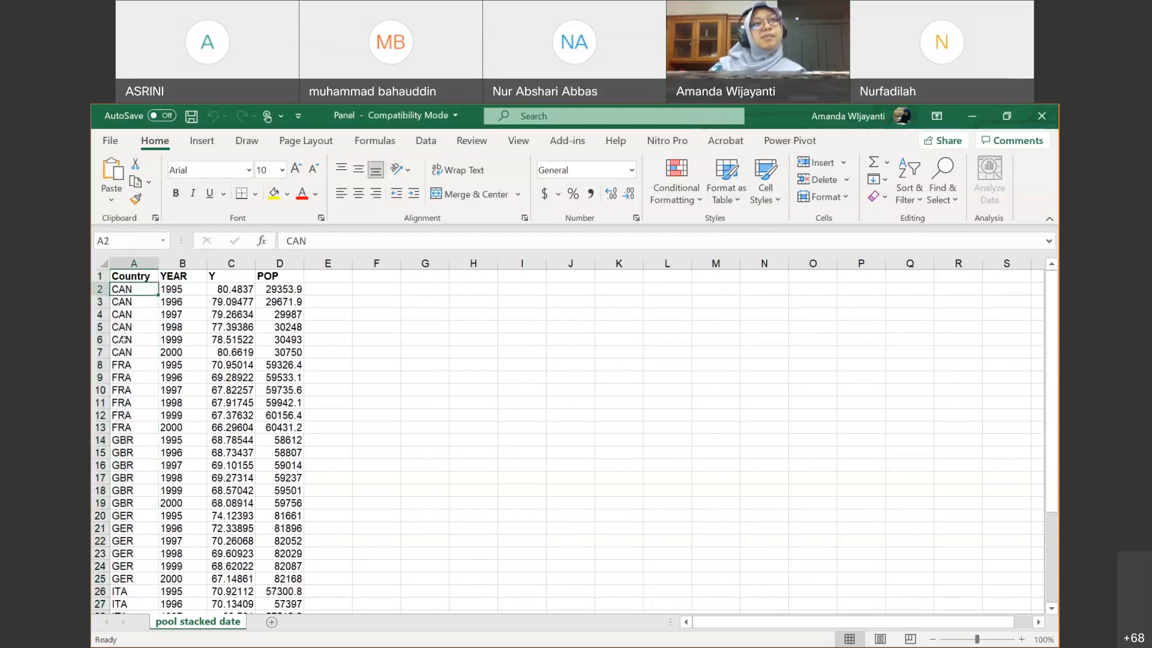
left_click_drag(143, 286, 180, 352)
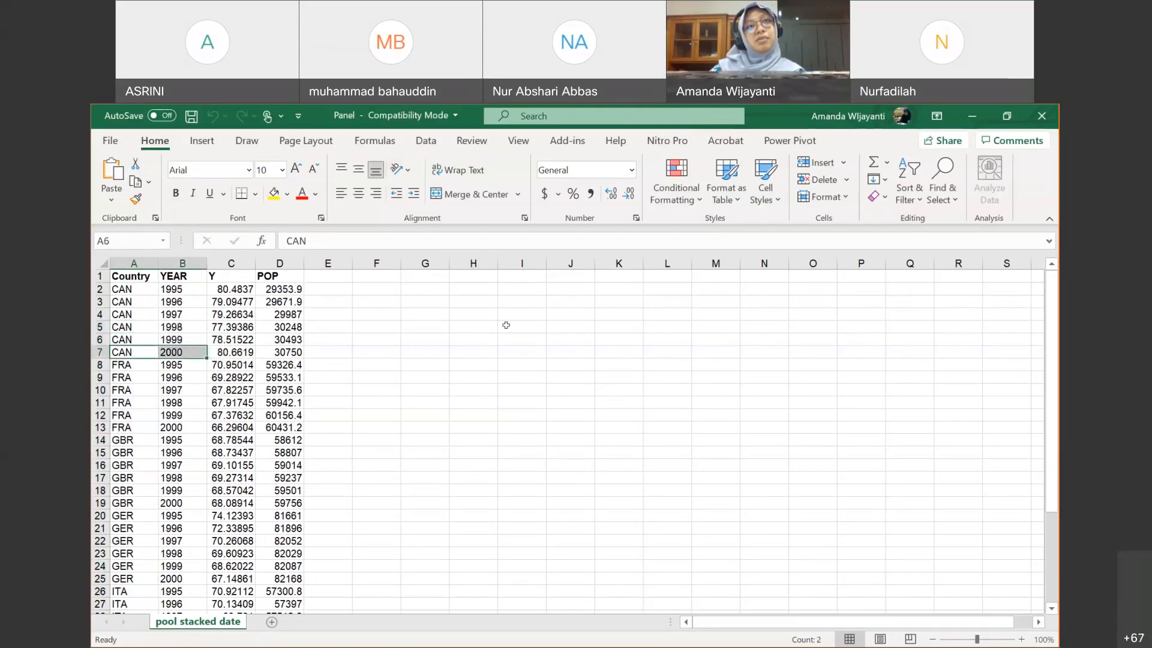
Step: Check the first and last YEAR values of the FRA and GBR blocks
left_click(128, 365)
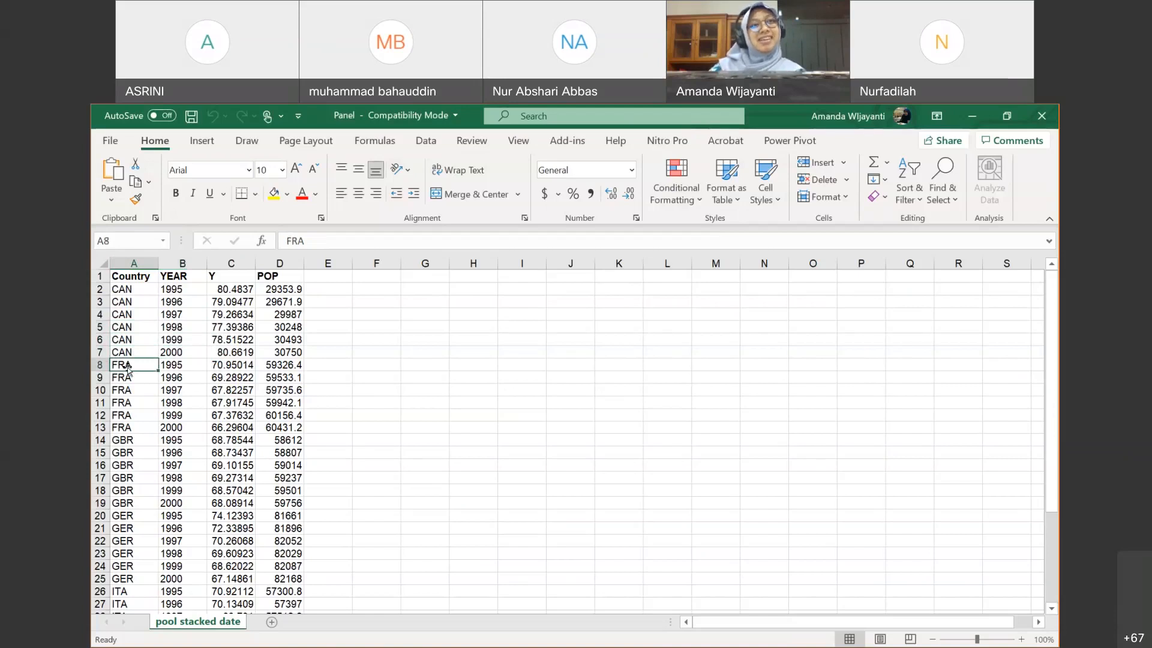
left_click(165, 365)
left_click(180, 427)
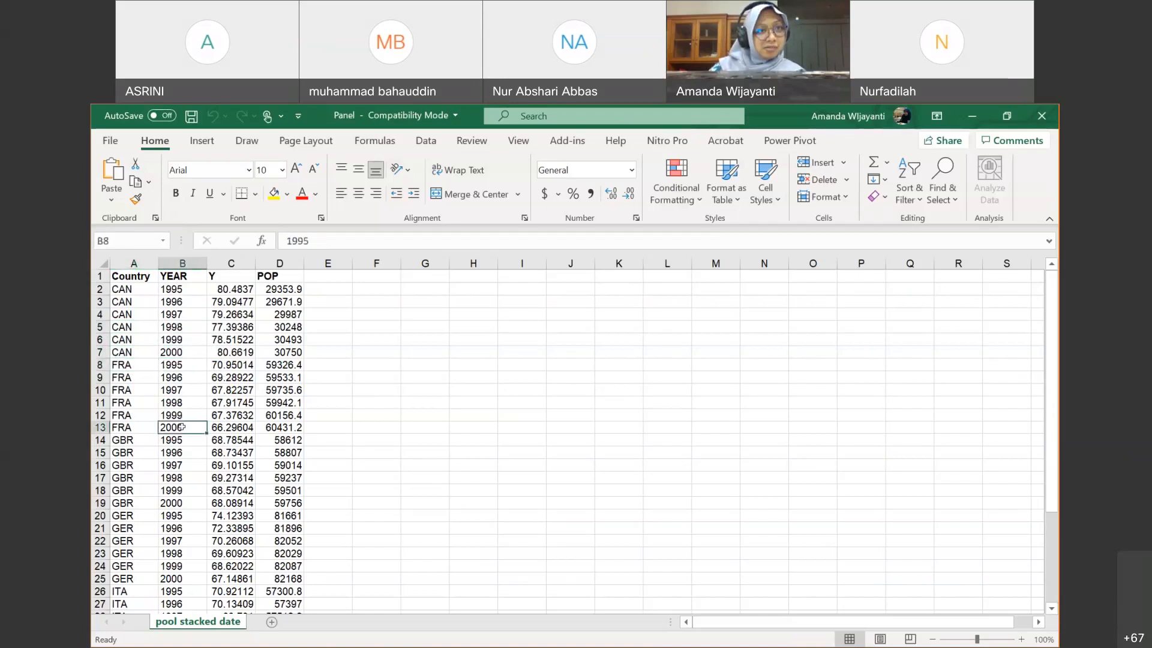
left_click(147, 445)
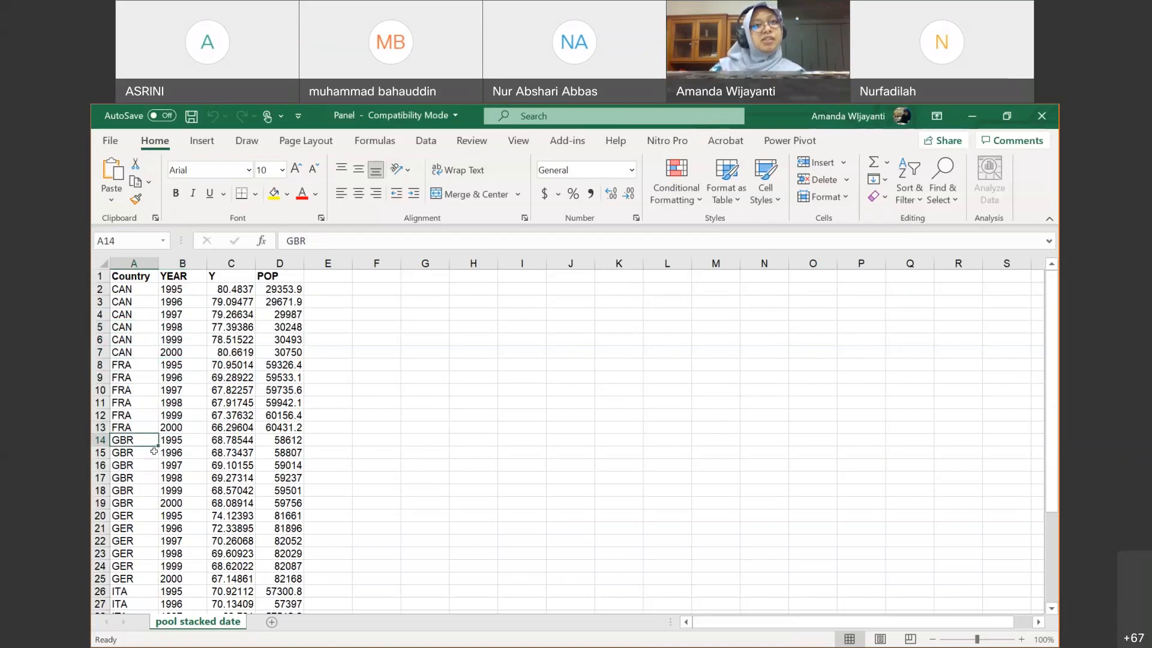
left_click(175, 440)
left_click(172, 503)
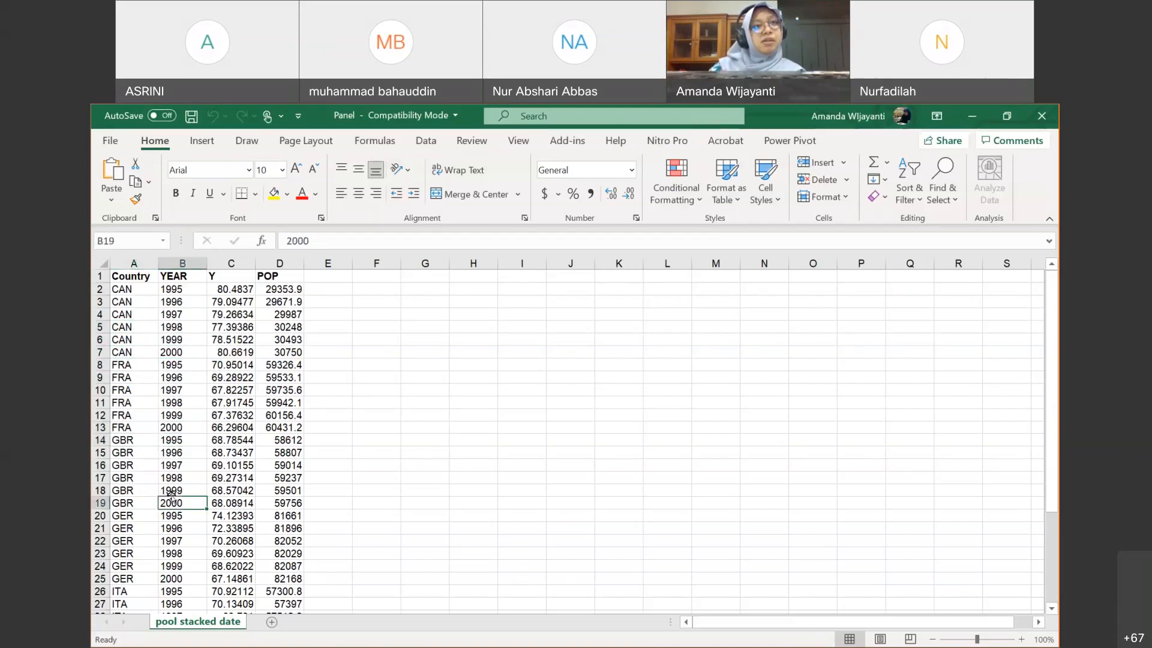
scroll(172, 480, "down", 1)
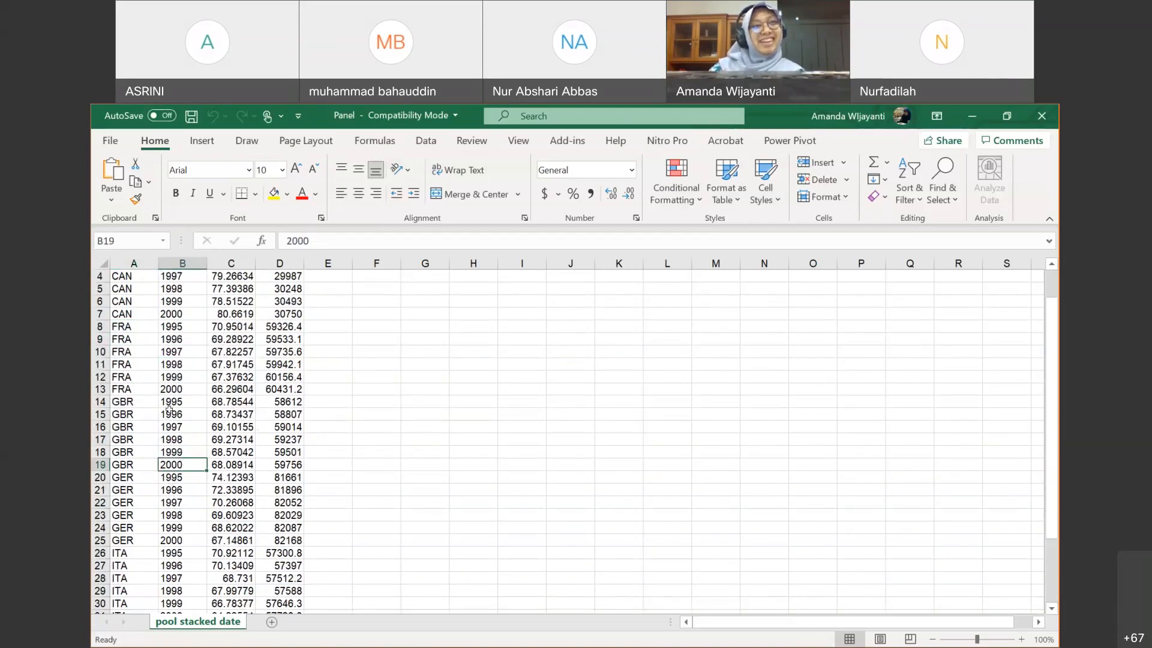
left_click(133, 401)
left_click(174, 401)
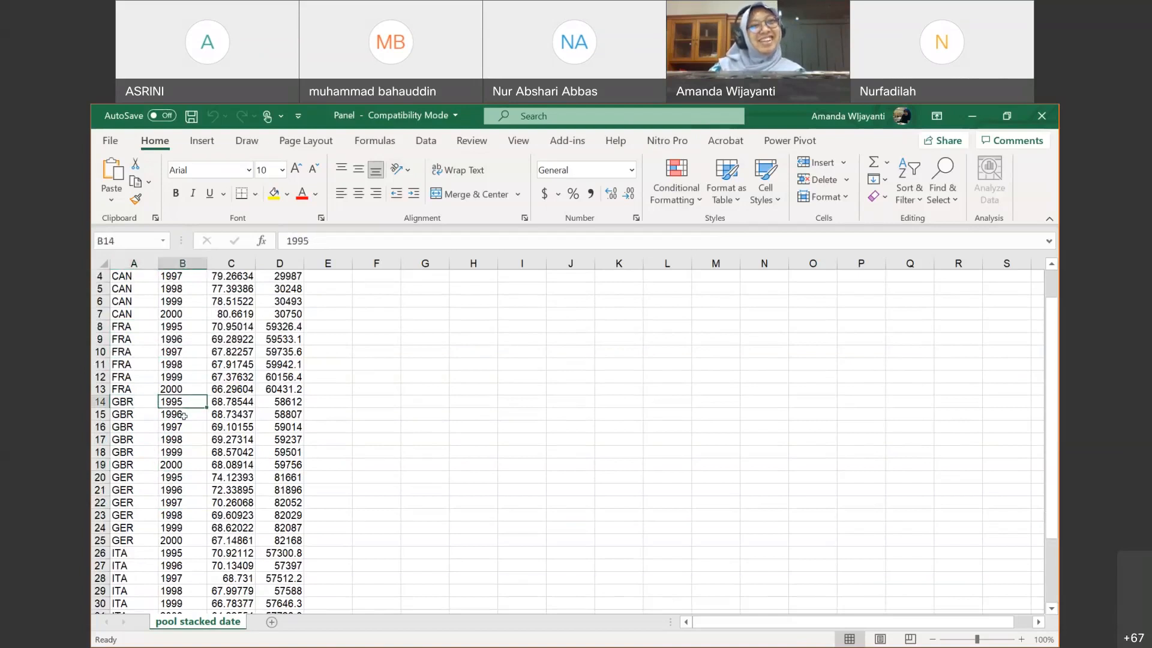
left_click(177, 465)
Step: Check the YEAR ranges of the GER, ITA and JPN blocks, then return to the start of the sheet
left_click(126, 477)
left_click(175, 477)
left_click(179, 538)
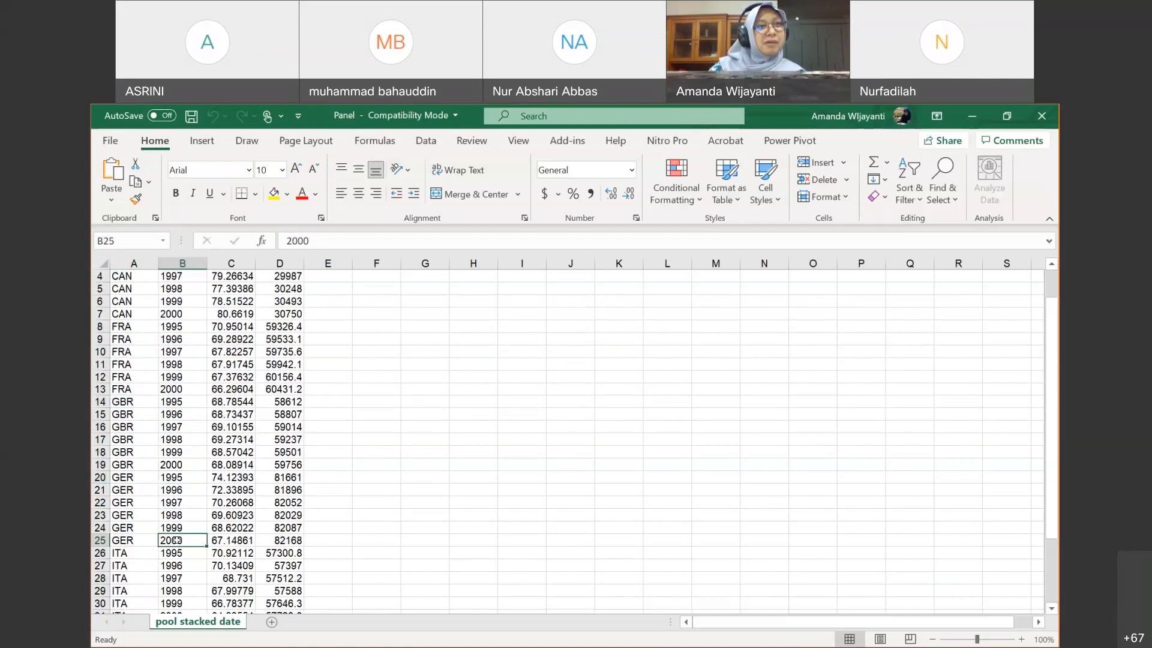
scroll(176, 534, "down", 1)
left_click(142, 514)
left_click(176, 515)
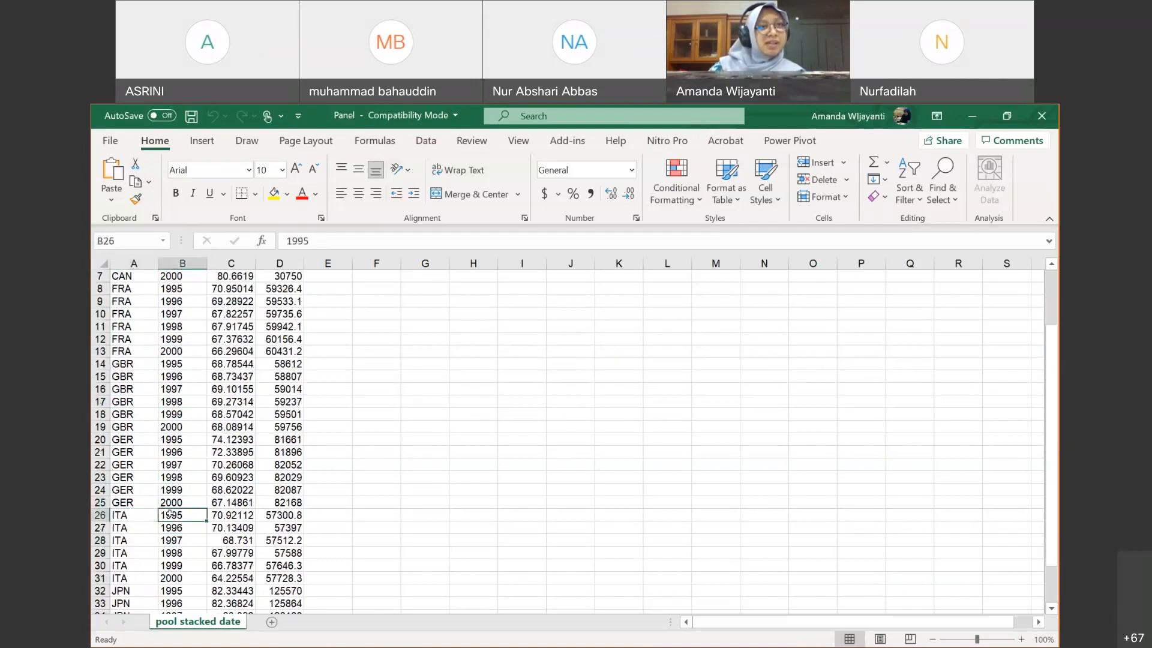
scroll(177, 540, "down", 1)
left_click(177, 543)
left_click(136, 551)
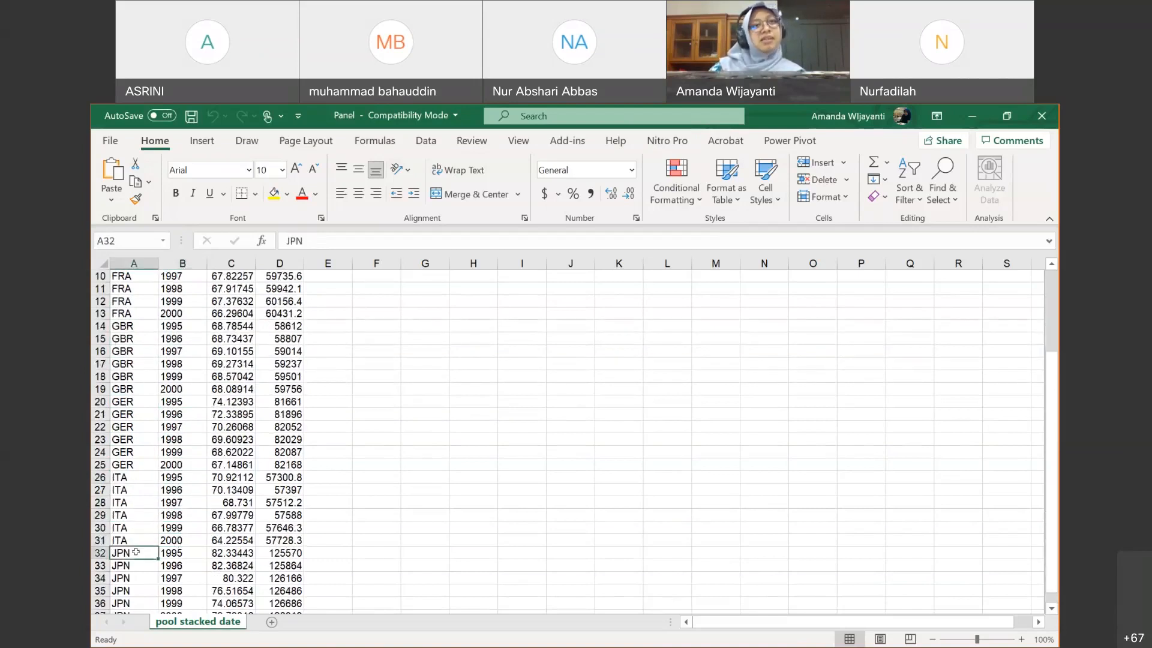
left_click(174, 550)
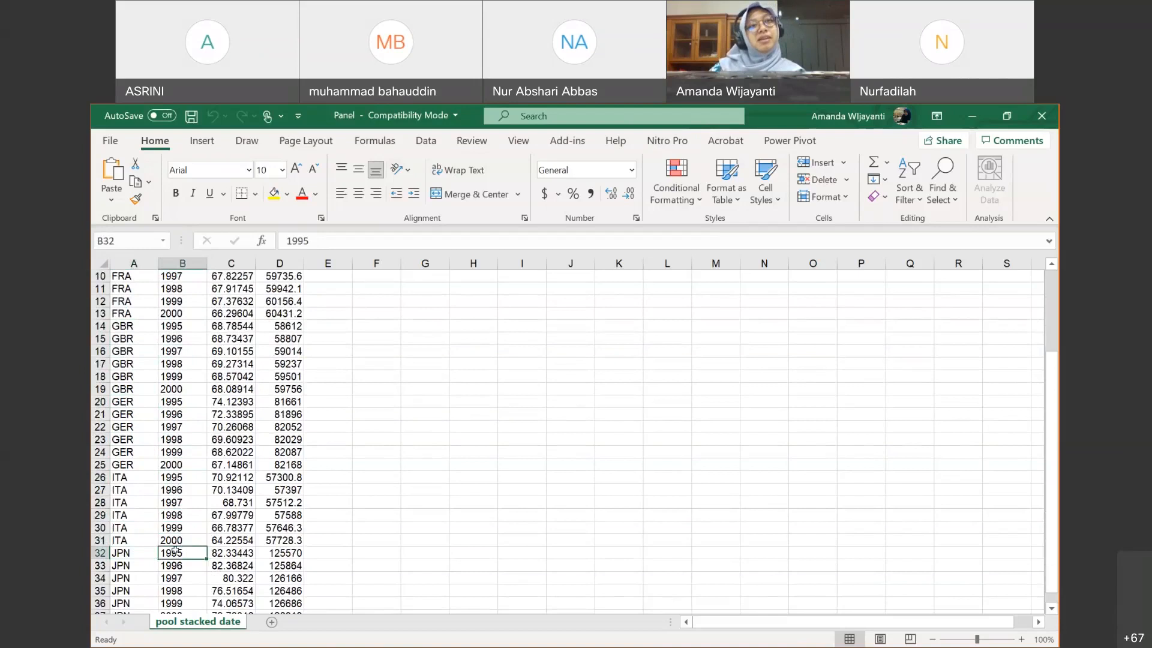
left_click_drag(174, 550, 174, 565)
scroll(139, 312, "up", 3)
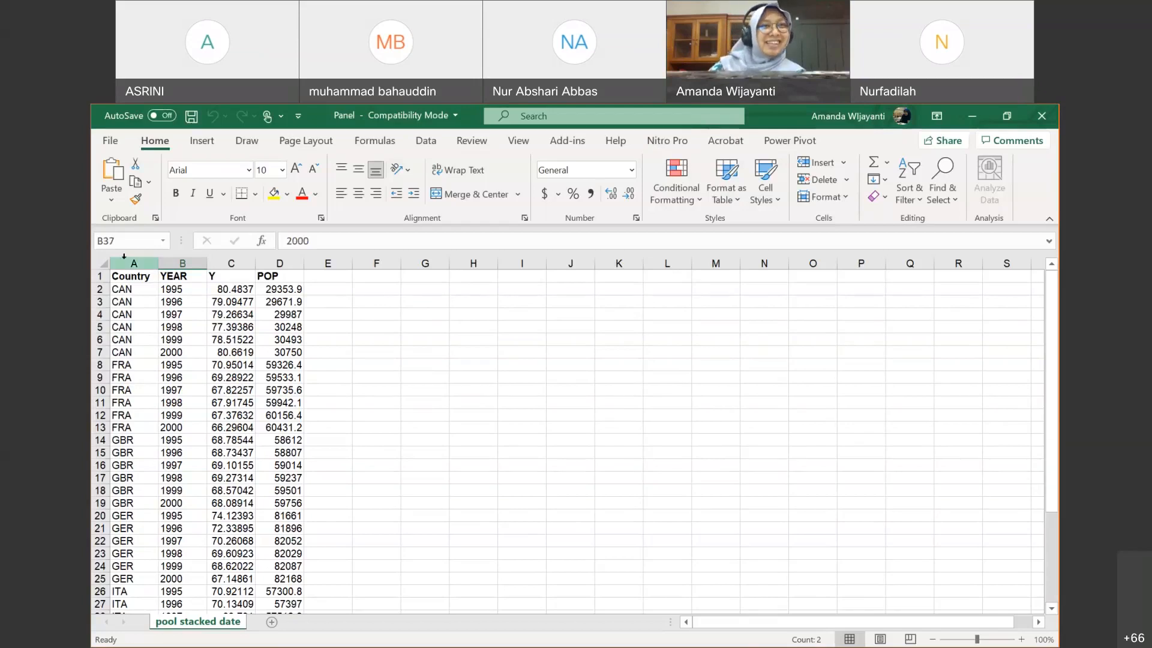
Step: Review the Country and YEAR identifier columns alongside the Y and POP variable columns
left_click_drag(122, 289, 177, 427)
left_click(500, 388)
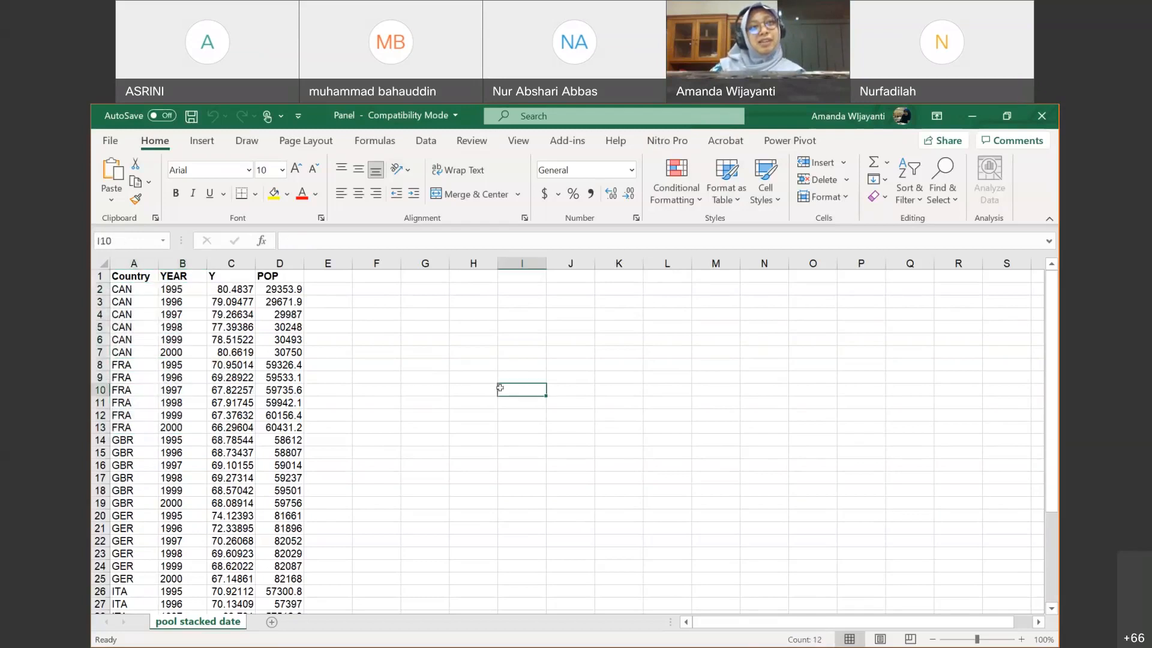
left_click(117, 259)
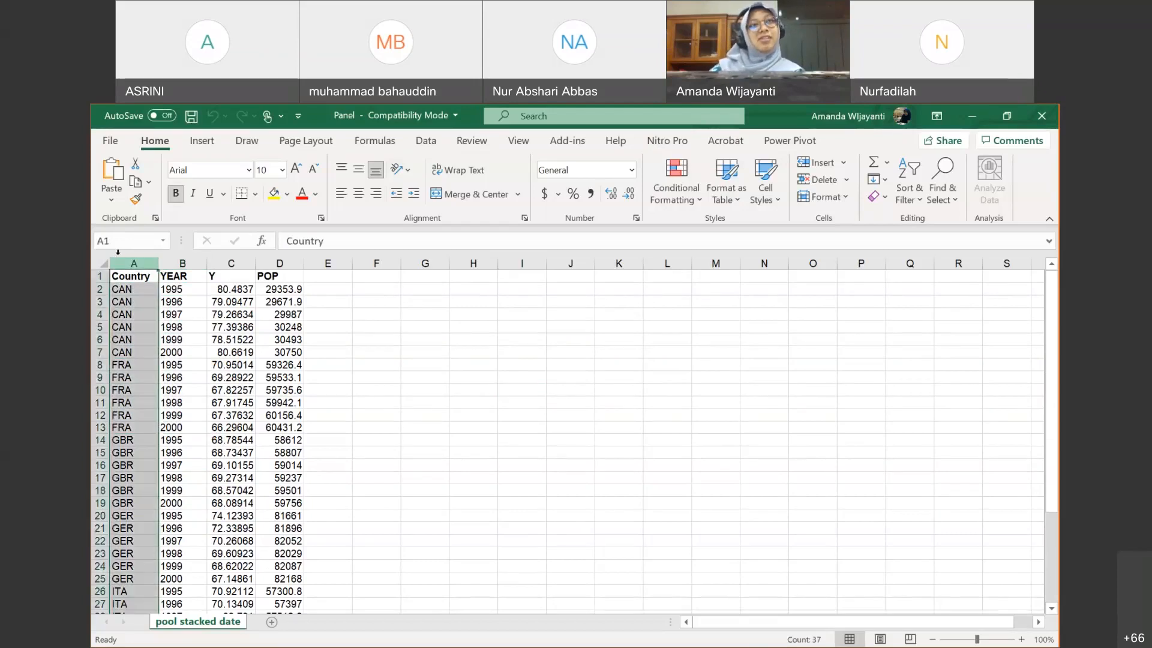
left_click(174, 261)
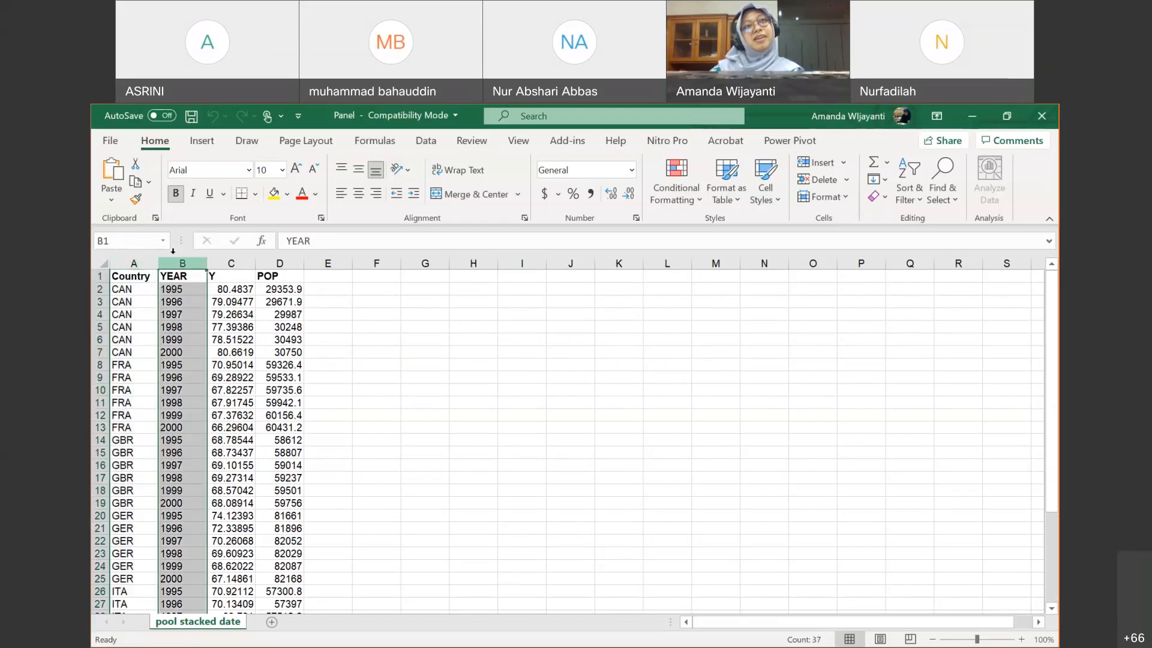
left_click(210, 255)
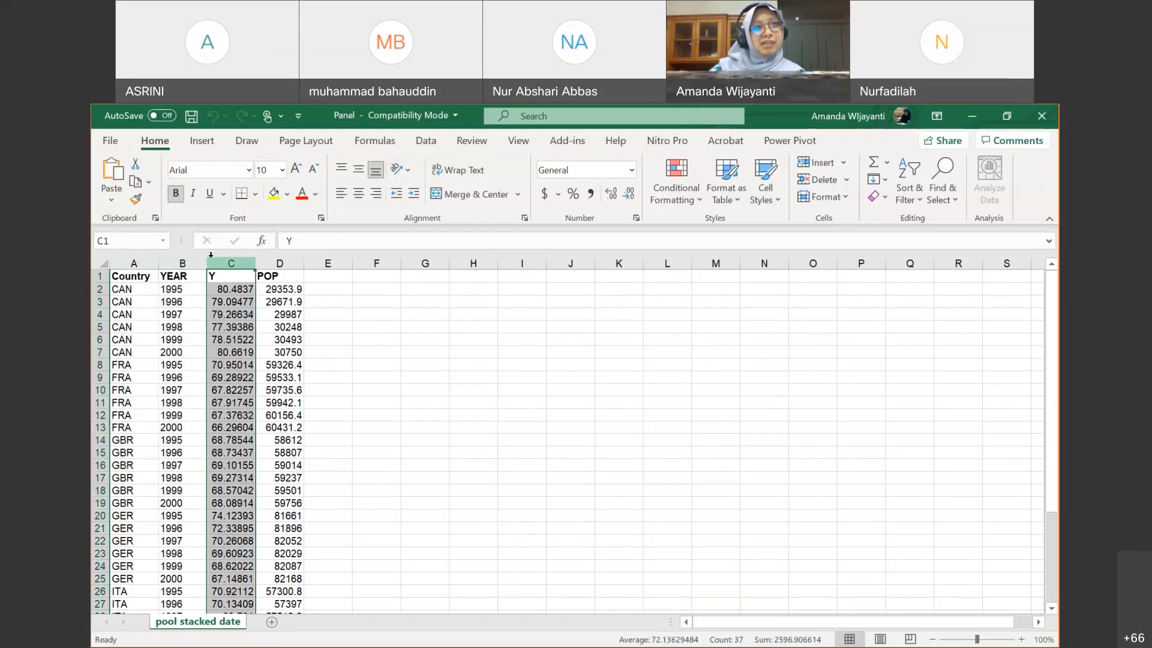
left_click(280, 263)
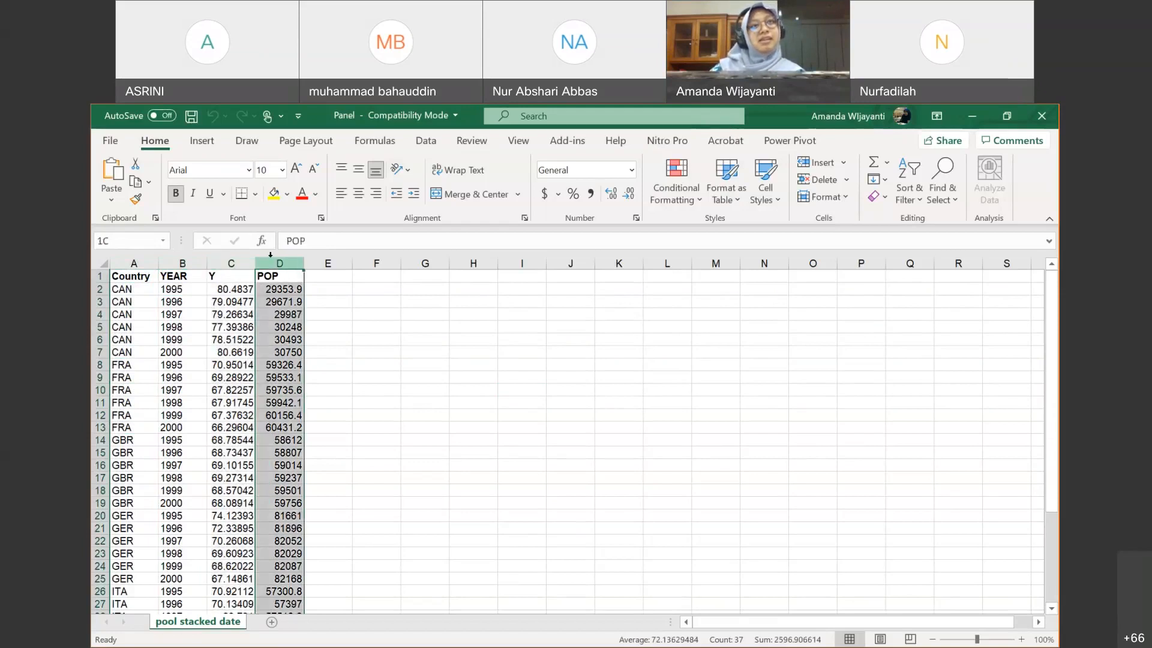
left_click(237, 288)
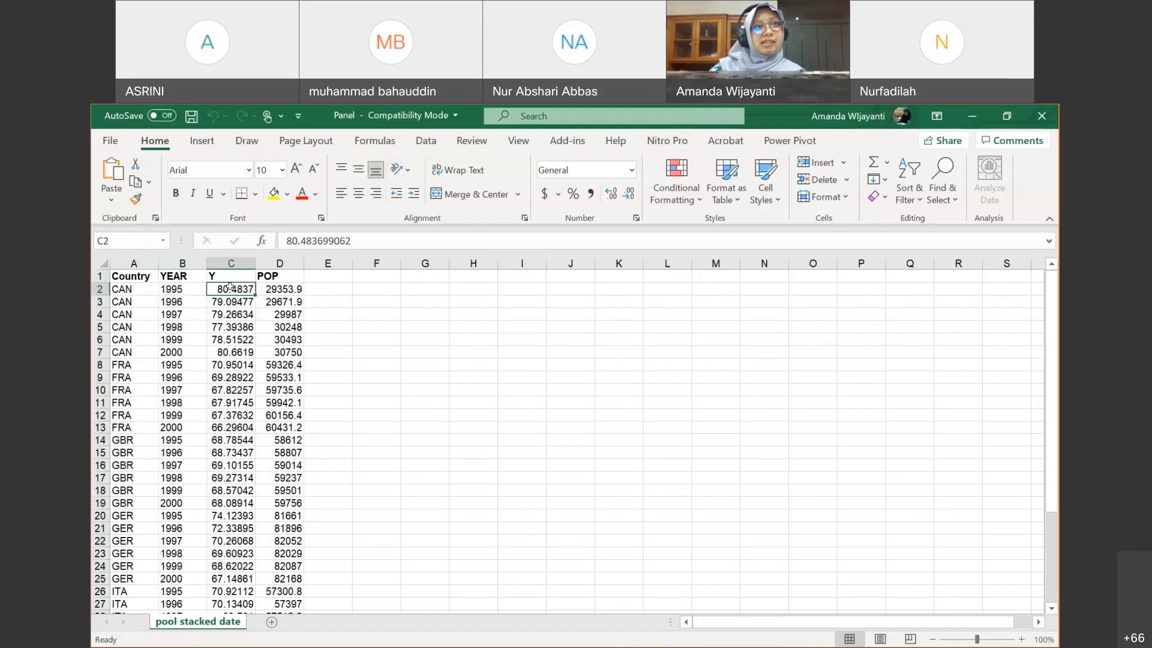
left_click(280, 289)
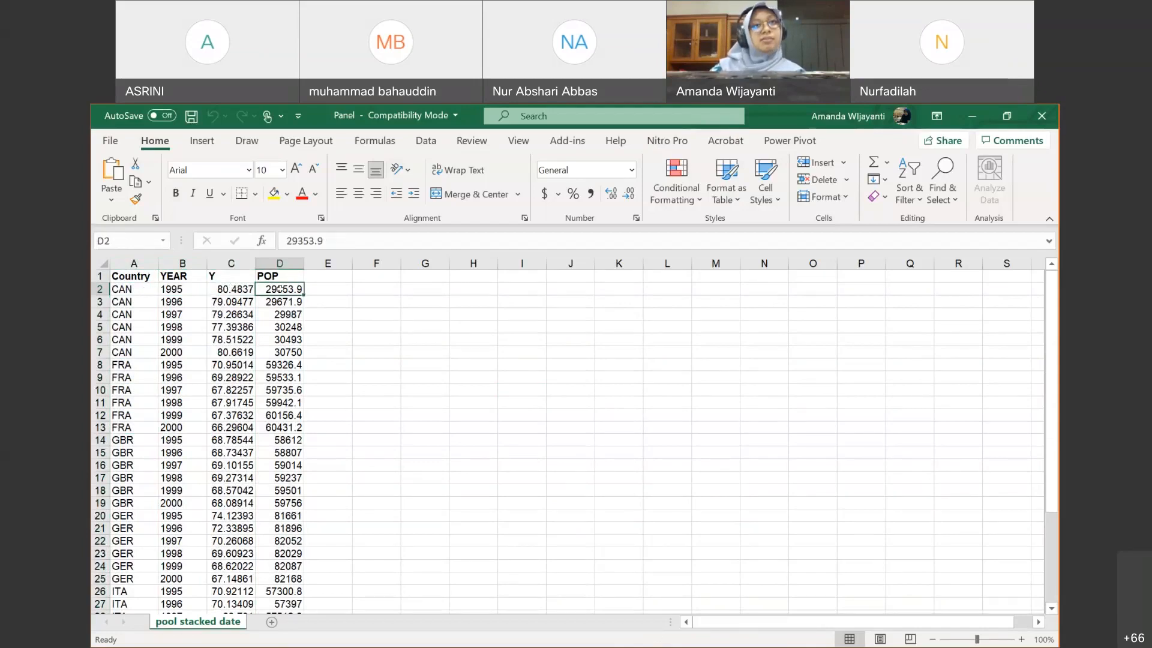
Step: Examine the Y and POP entries in the CAN 1996 and JPN 2000 rows, then return to the start of the sheet
left_click(239, 301)
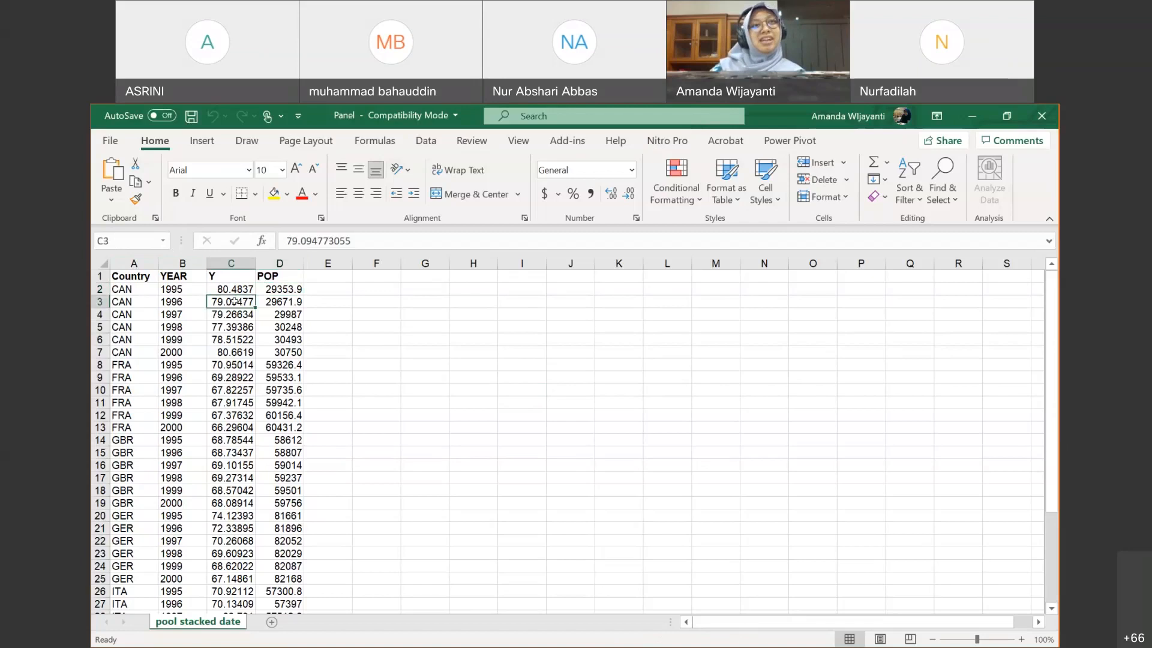
left_click(277, 303)
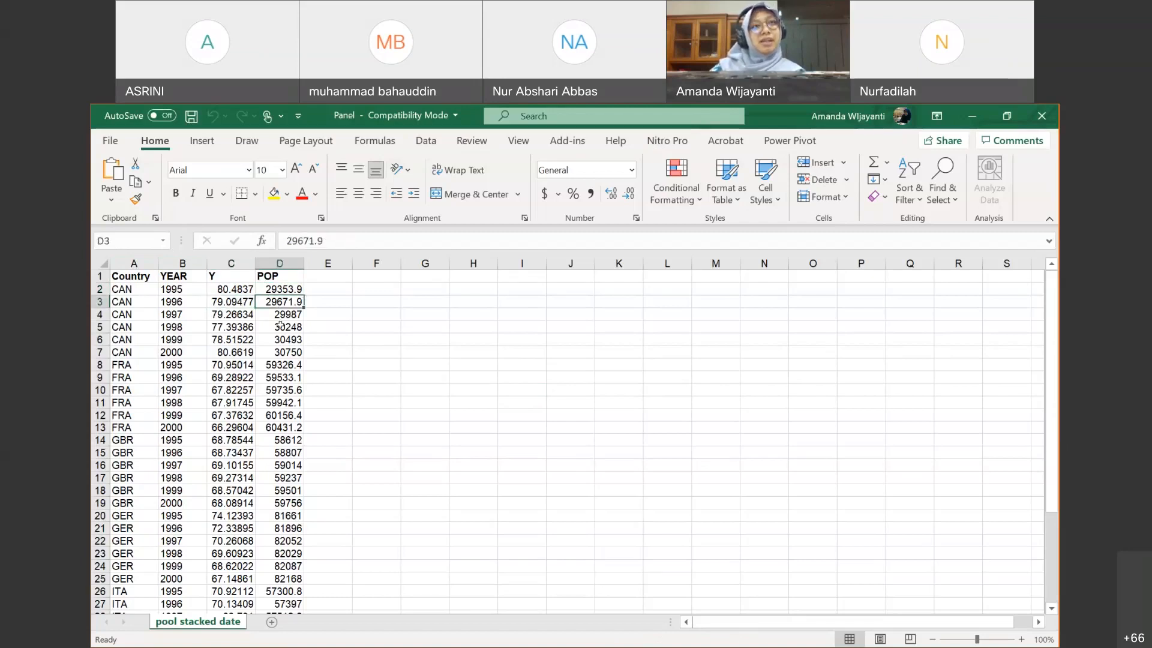
scroll(215, 452, "down", 7)
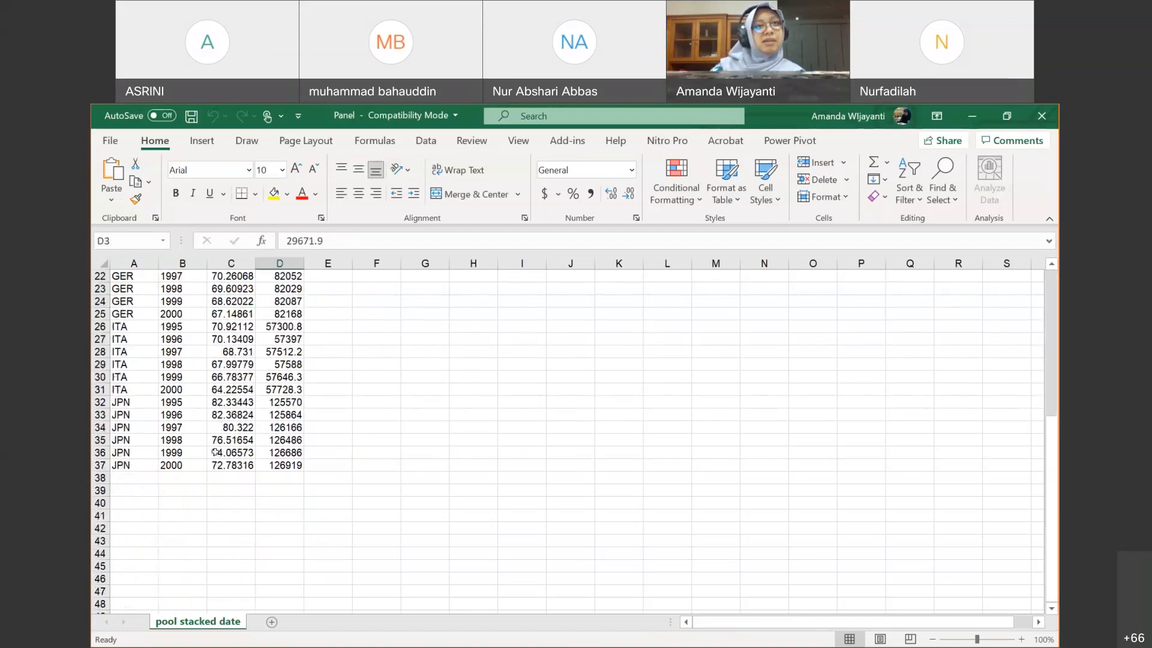
left_click(226, 463)
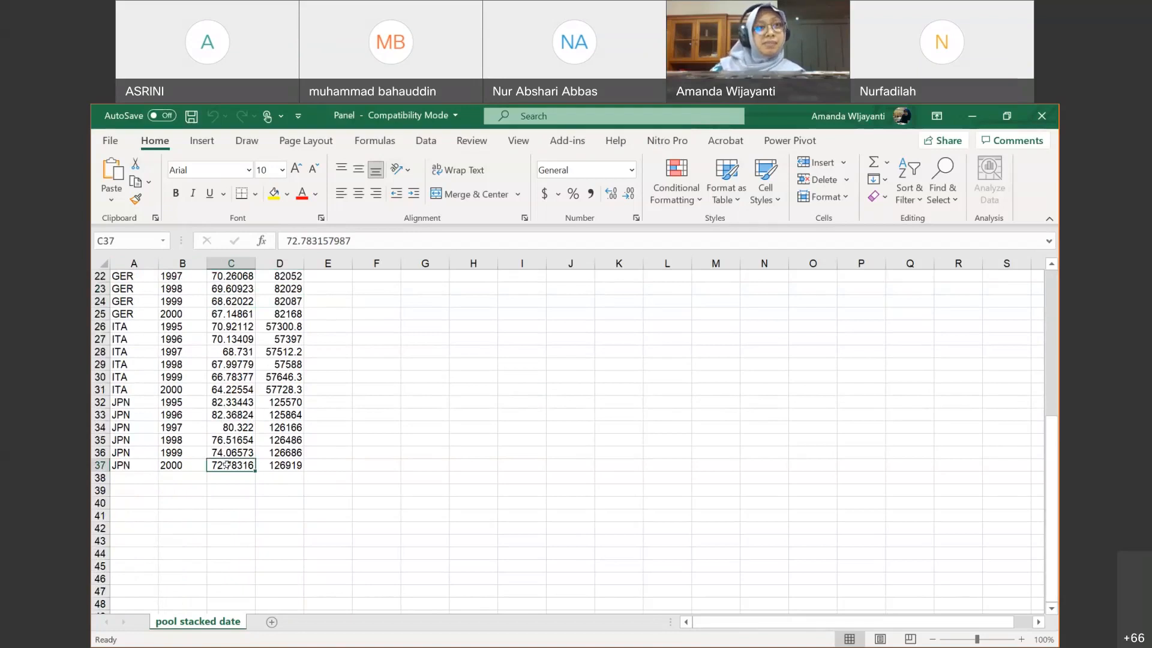
left_click(280, 466)
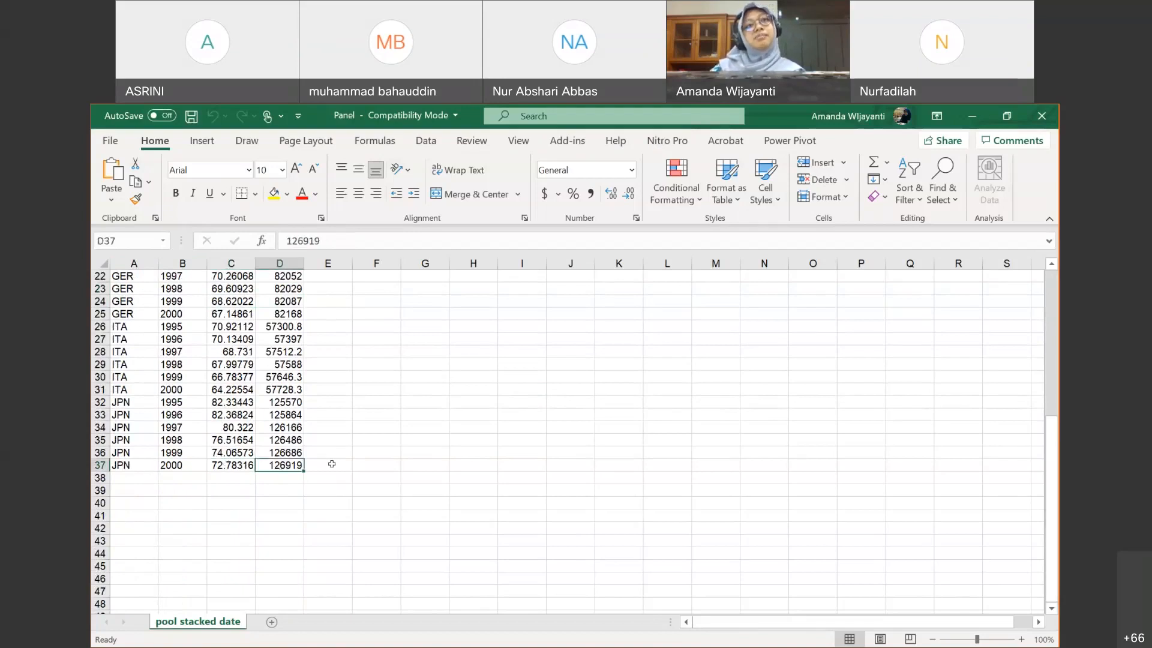
scroll(332, 464, "up", 6)
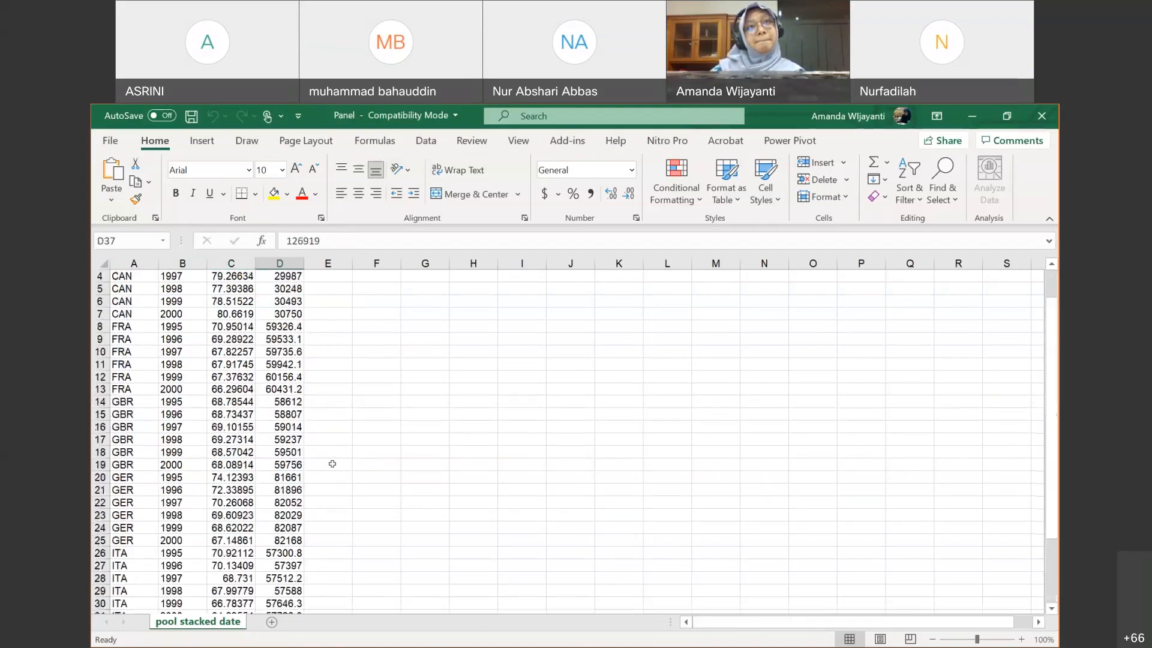
scroll(333, 463, "up", 1)
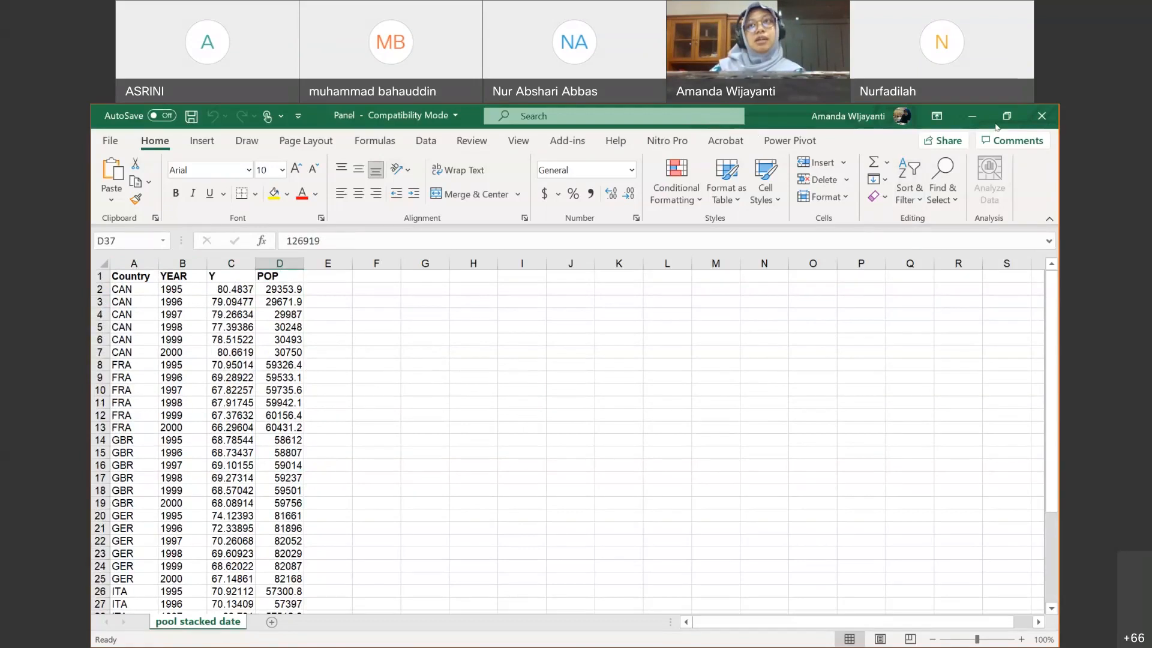
Step: Close the Panel workbook and open the Panel Excel file in EViews as a foreign data workfile
left_click(1051, 112)
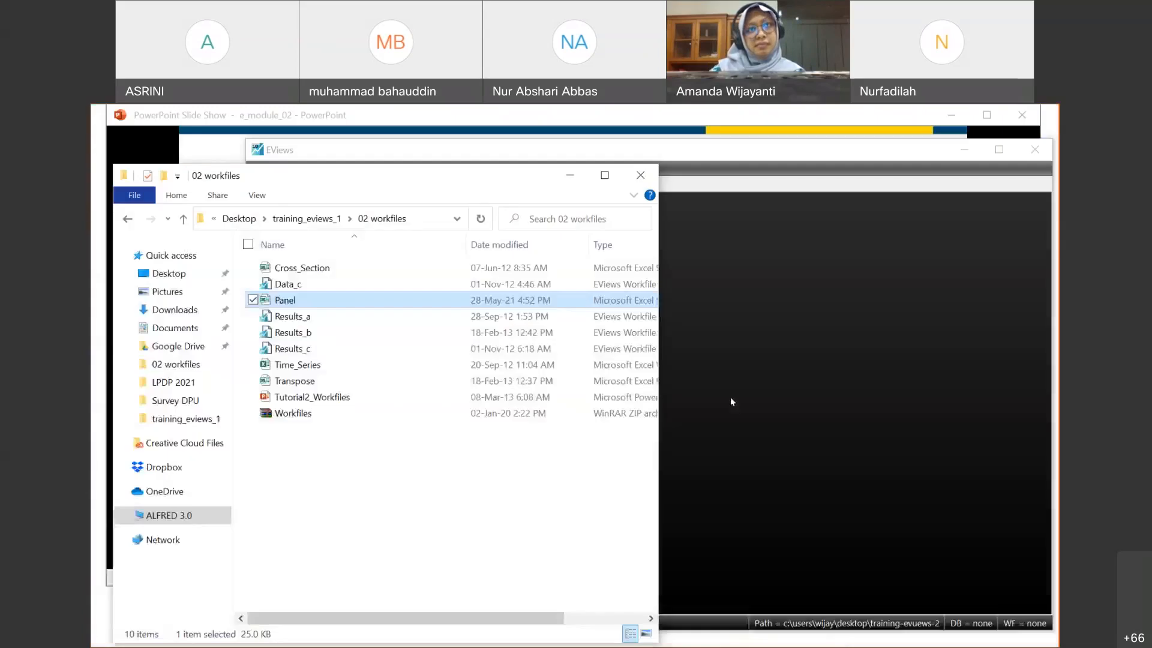
left_click(731, 401)
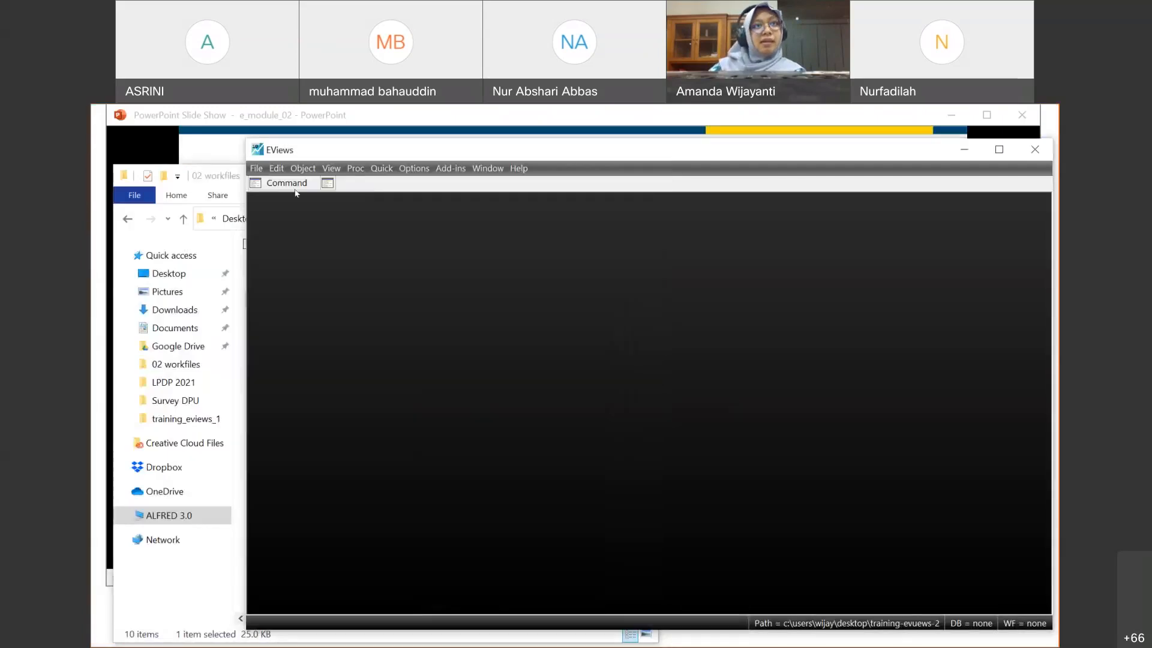
left_click(257, 168)
mouse_move(420, 197)
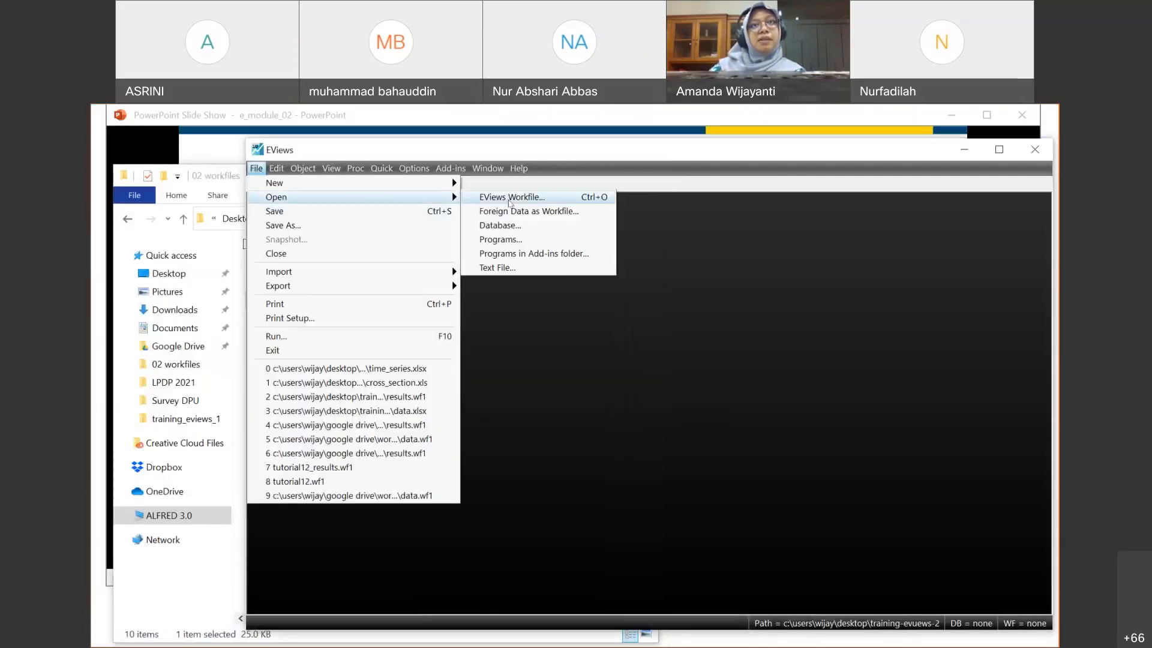
left_click(517, 212)
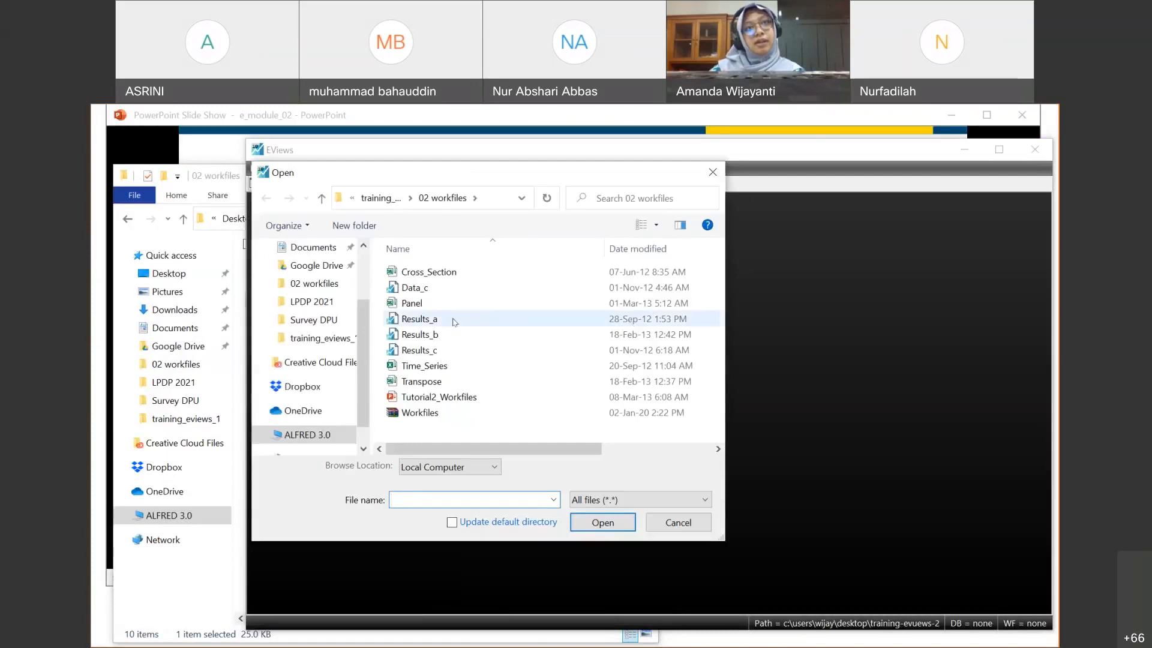
left_click(427, 307)
double_click(428, 307)
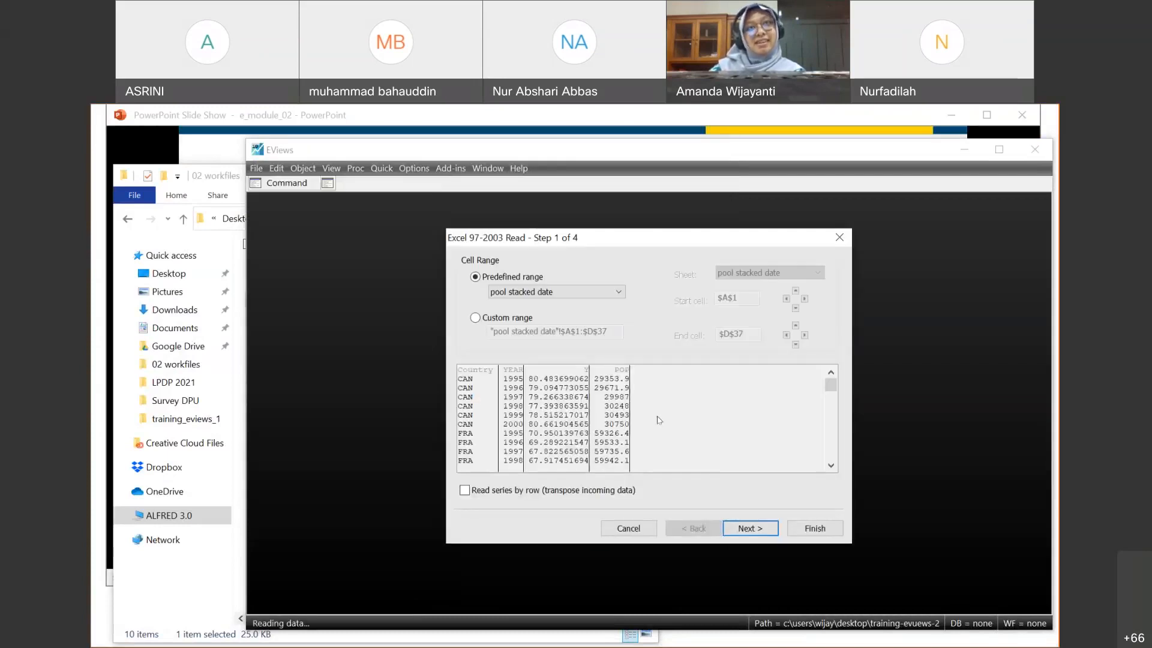
Step: Import the data as a new Dated Panel workfile with country and year as identifier series, without linking to the external source
left_click(740, 530)
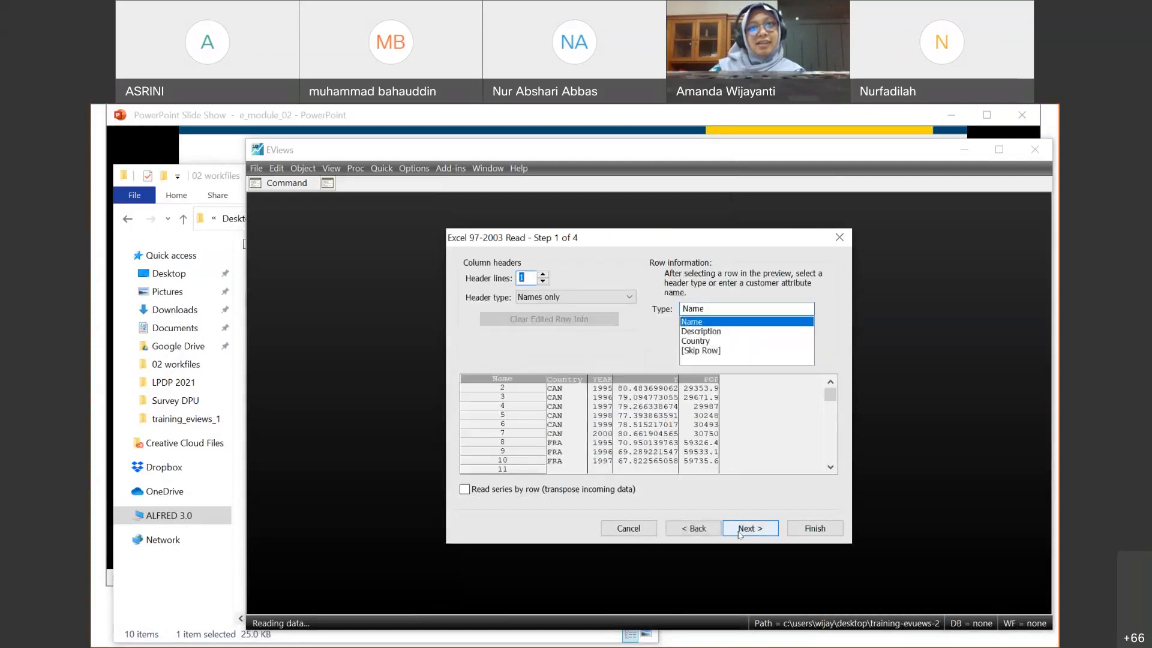
left_click(740, 530)
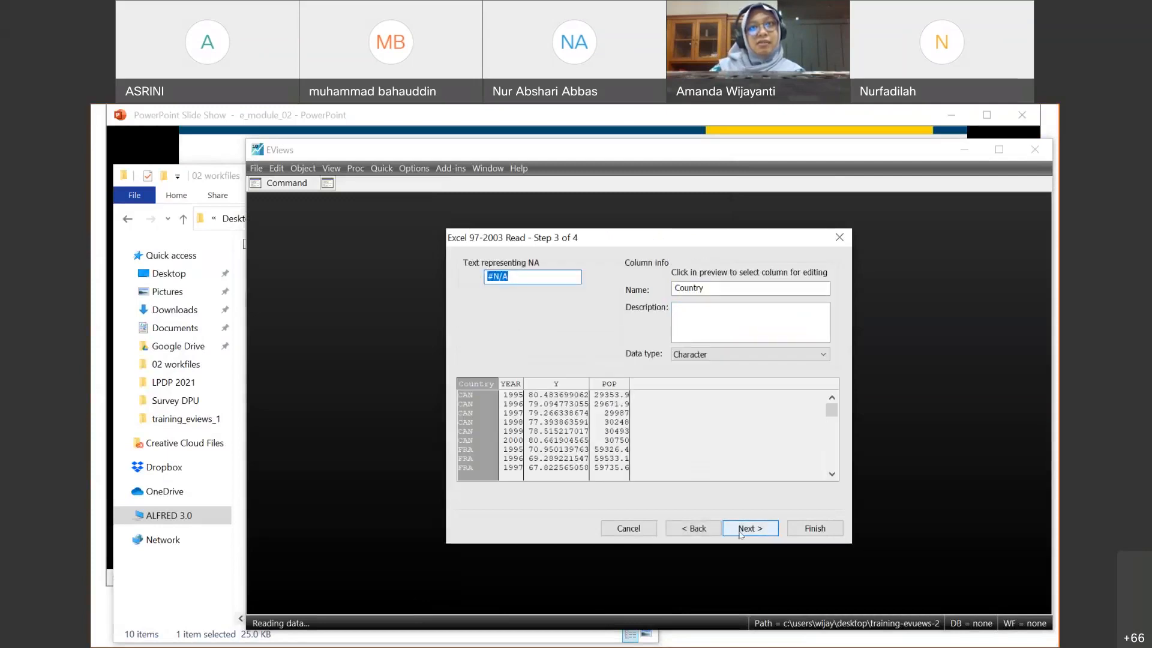
left_click(739, 531)
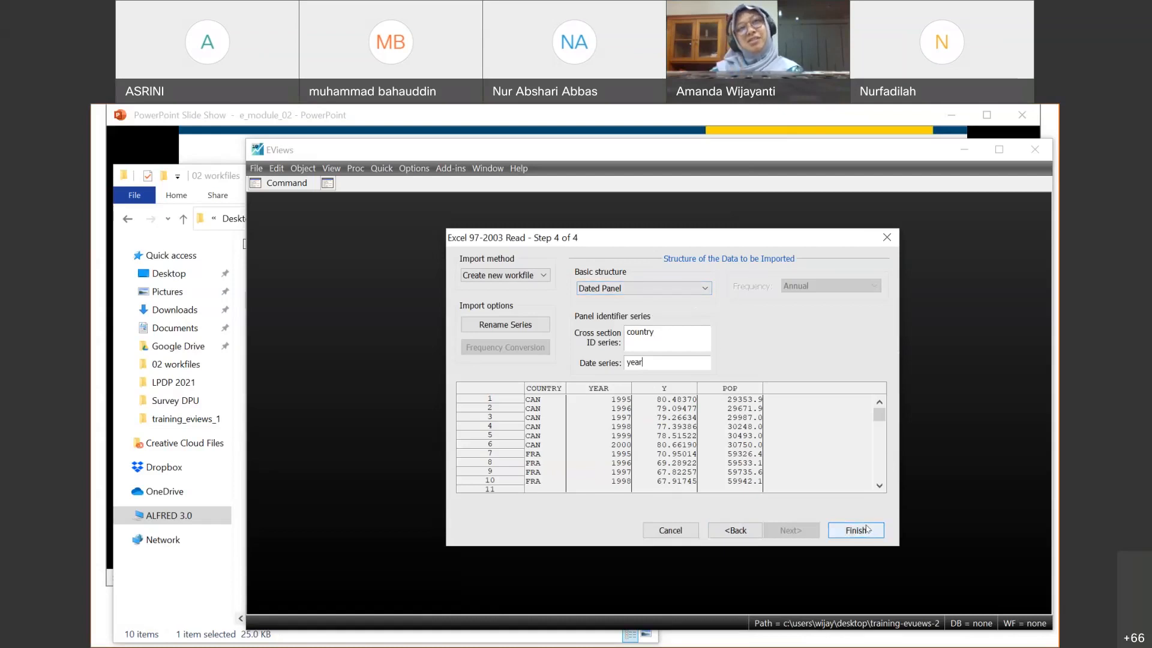
left_click(866, 528)
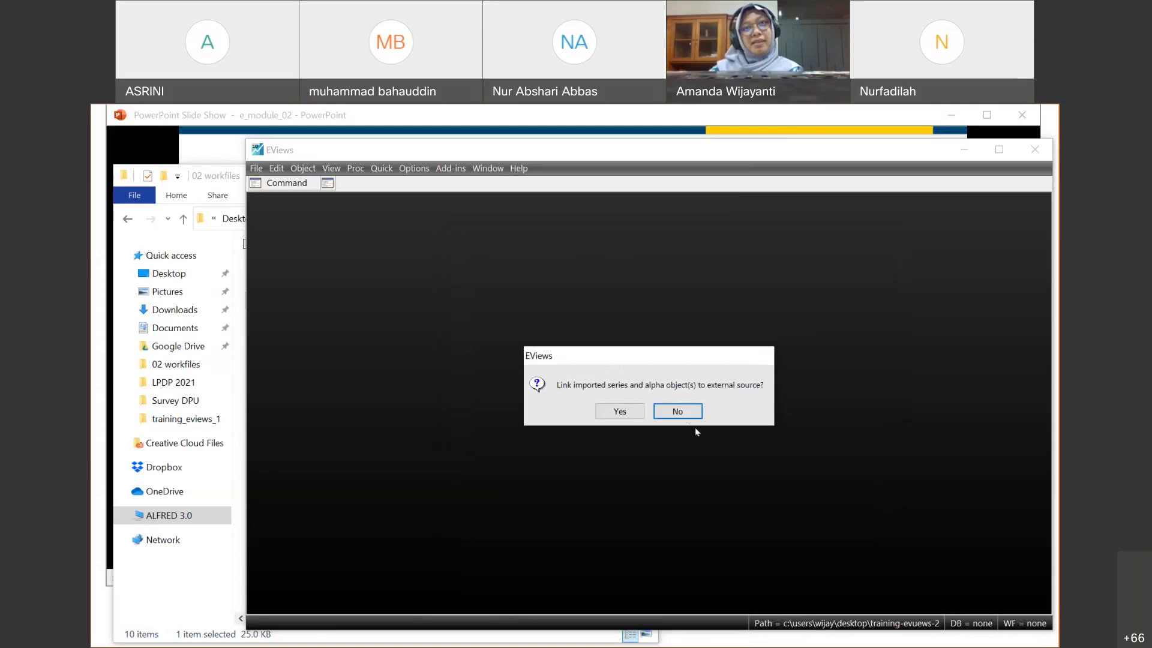
left_click(677, 412)
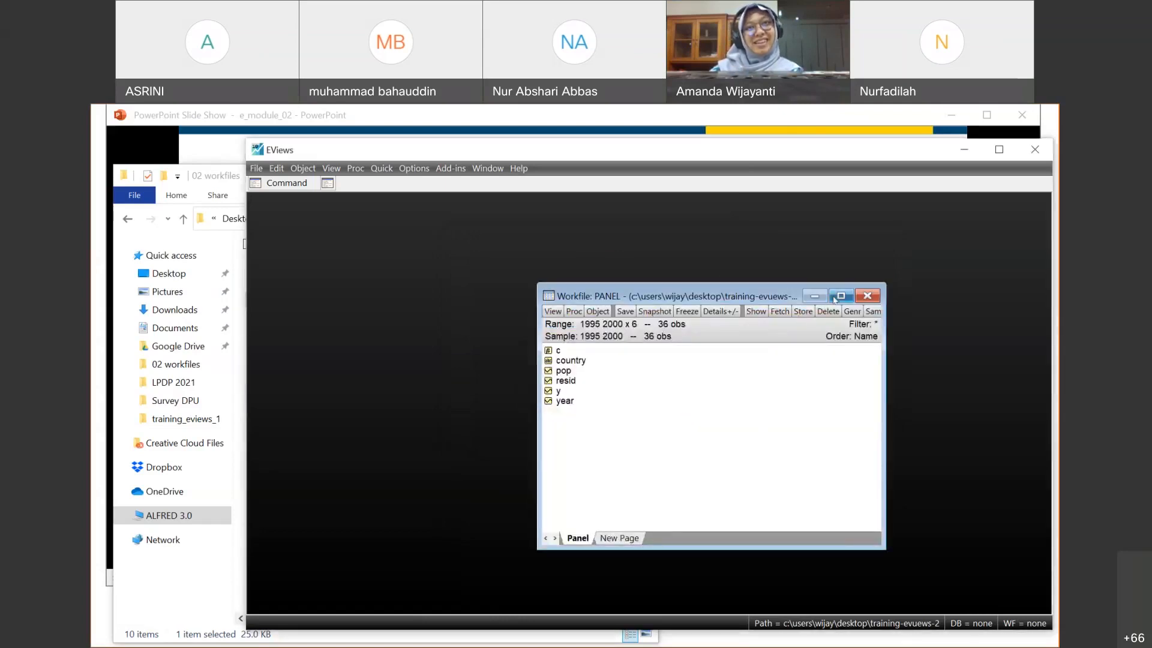
Step: Review the country, pop, resid, y and year objects in the PANEL workfile, then close it without saving
left_click_drag(628, 296, 550, 241)
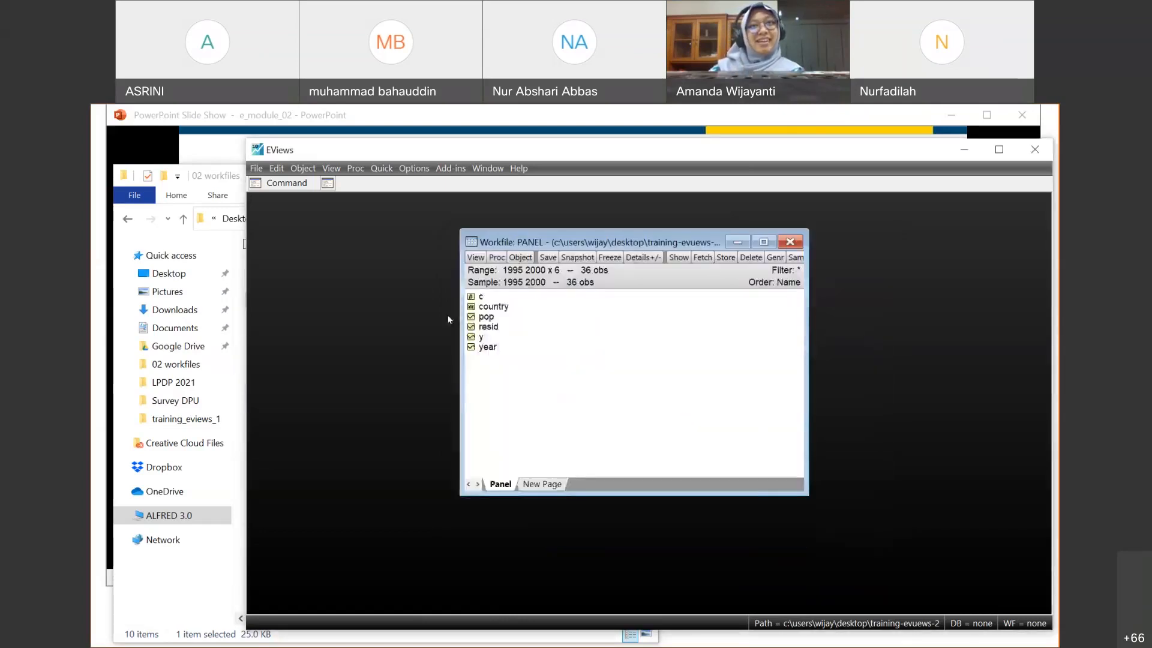
left_click(506, 306)
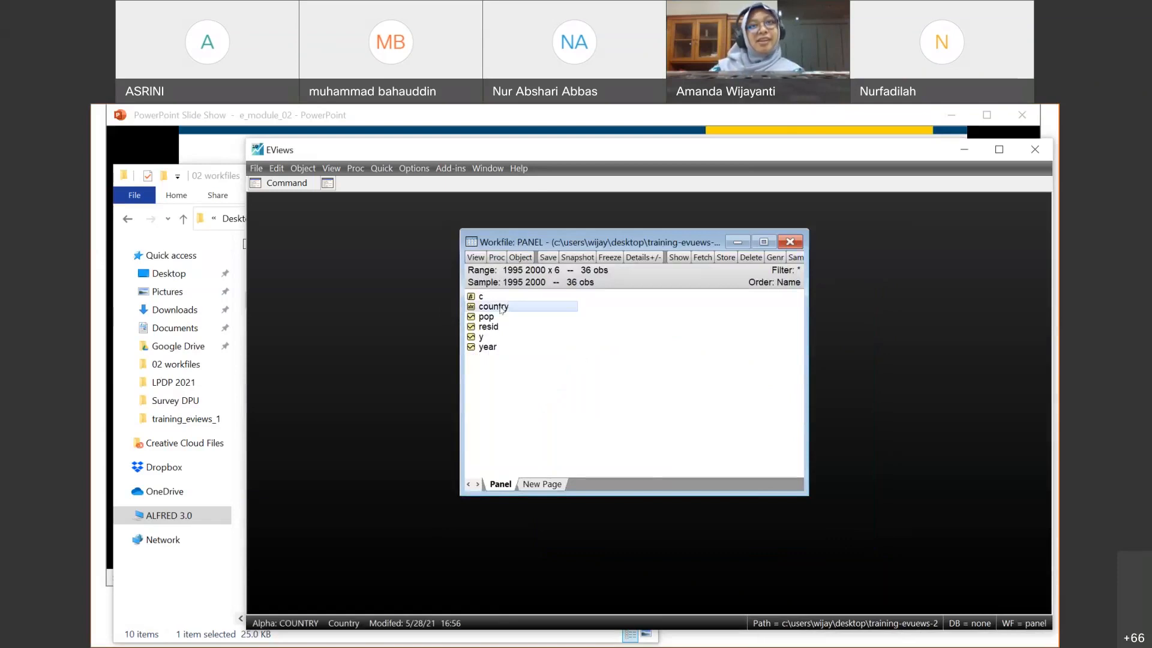
left_click(491, 316)
left_click(487, 327)
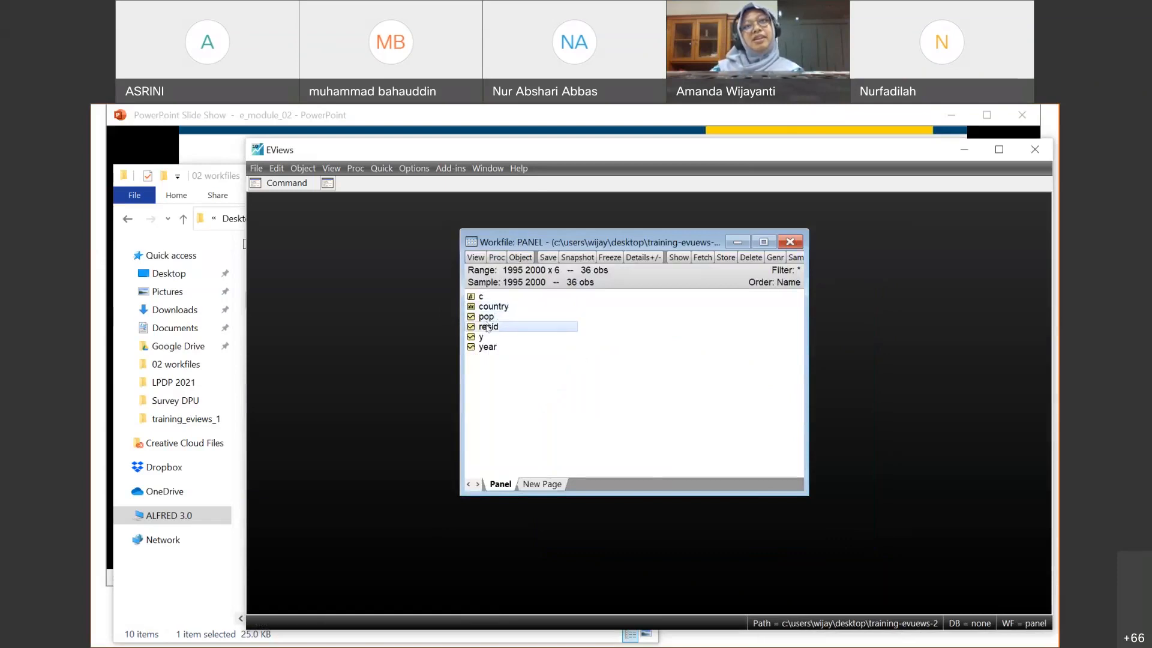
left_click(493, 339)
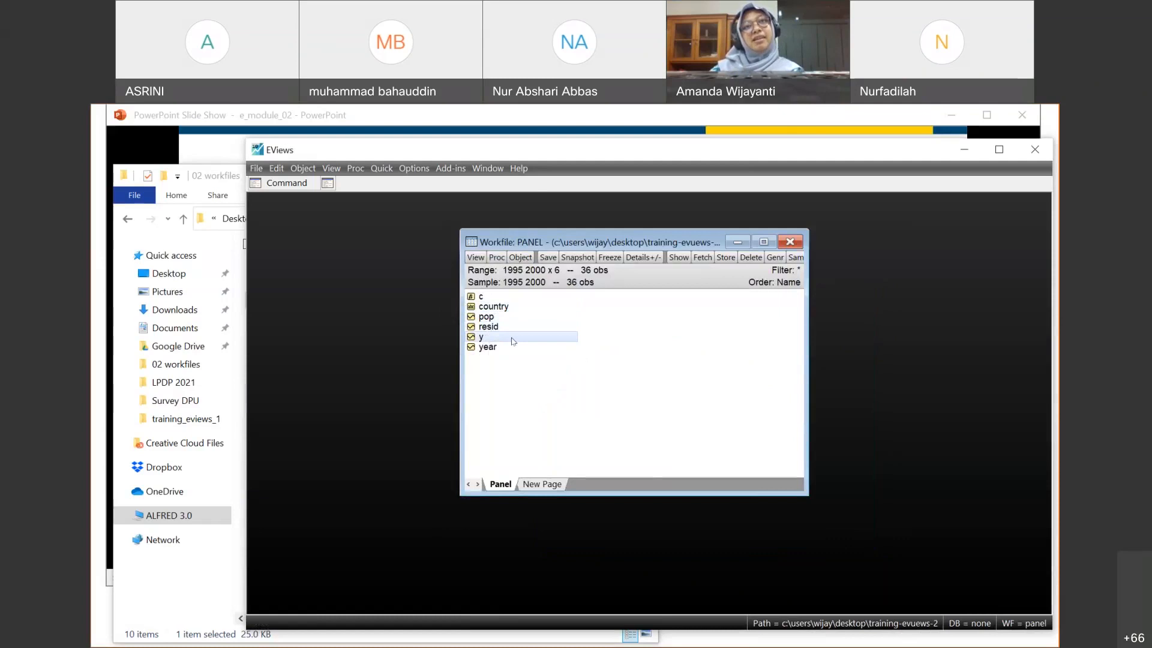
left_click(493, 349)
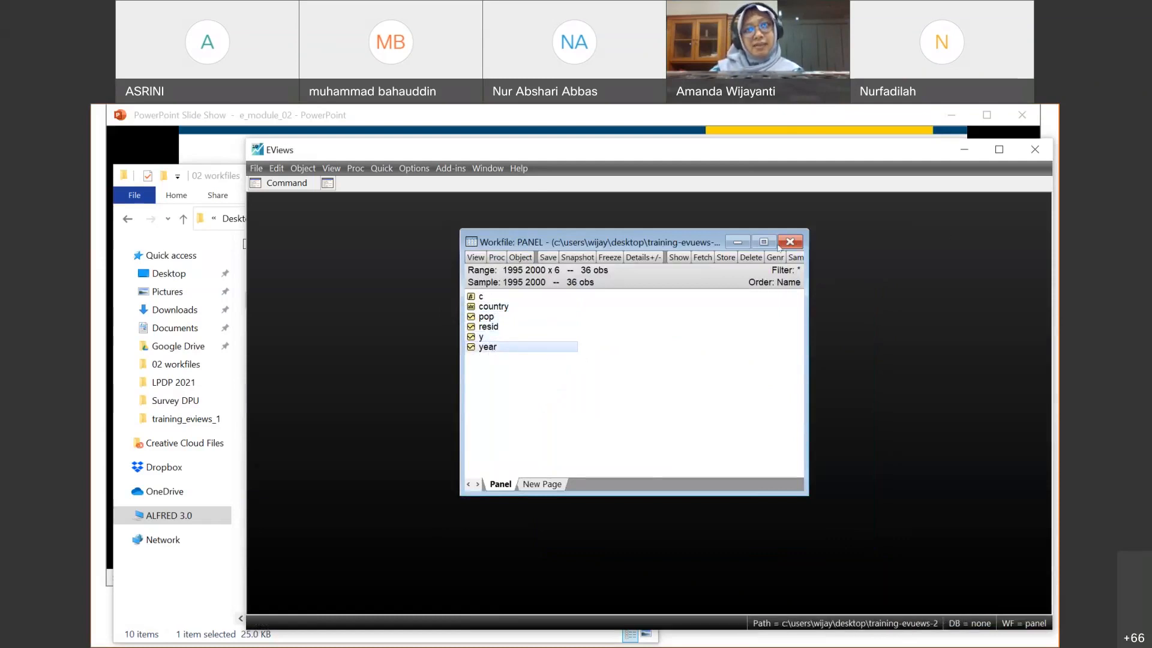
left_click(789, 242)
left_click(658, 426)
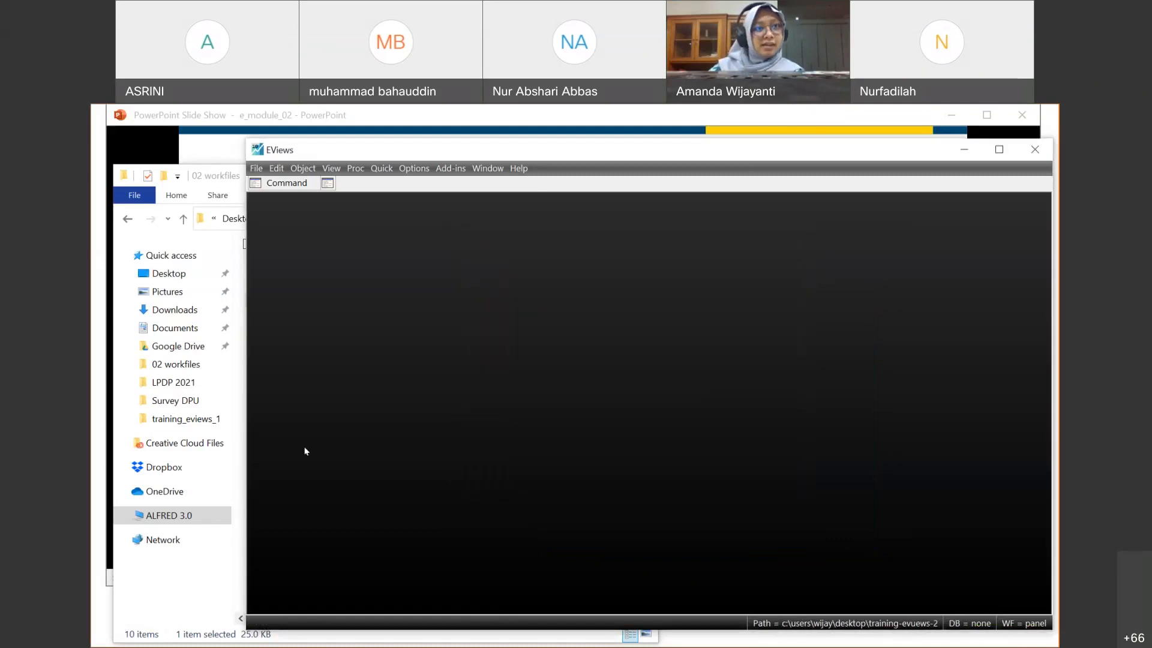
Step: Create the panel workfile by dropping the Panel file into EViews with default read settings and no source link, then close it unsaved
left_click(188, 587)
left_click_drag(285, 300, 788, 311)
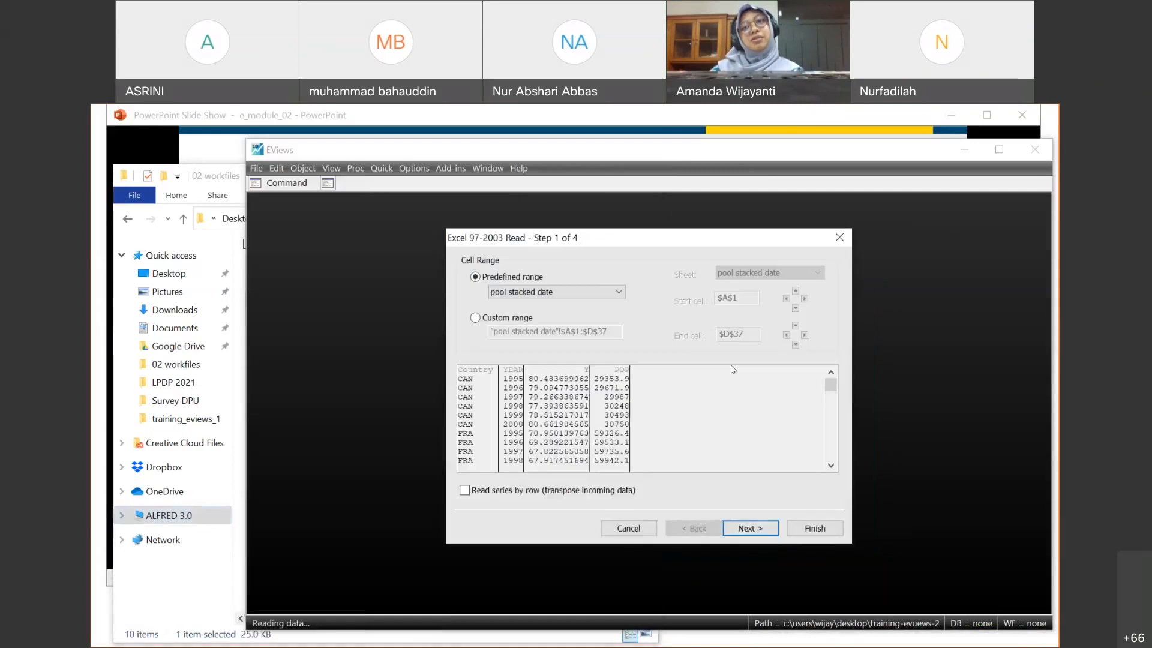
left_click(815, 527)
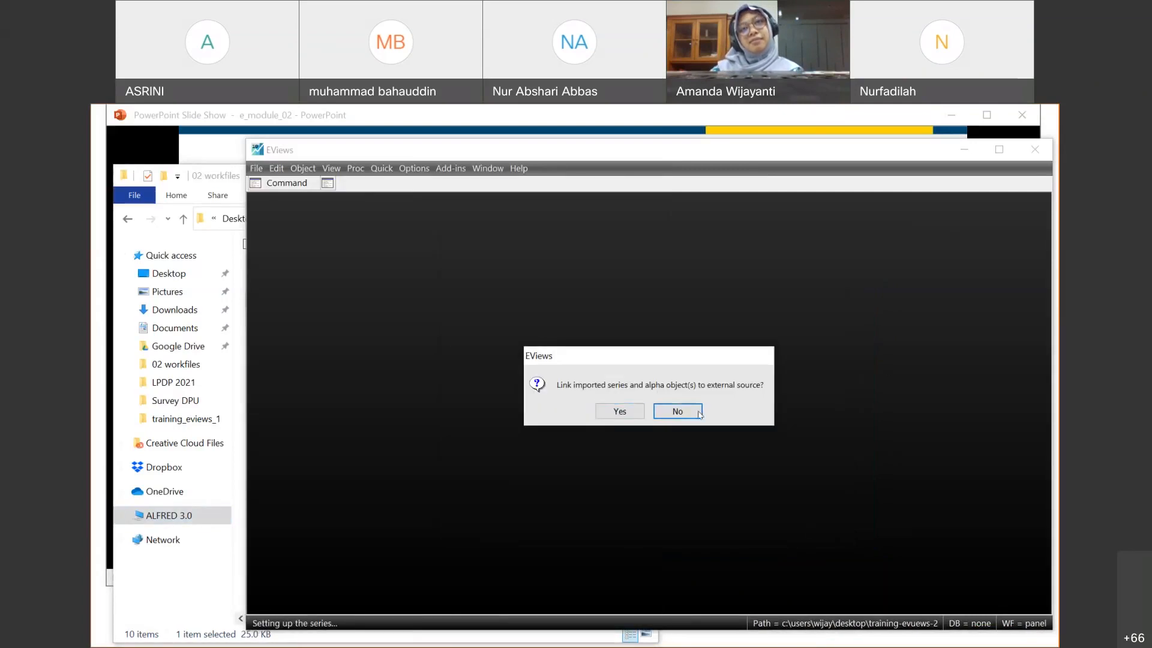
left_click(693, 412)
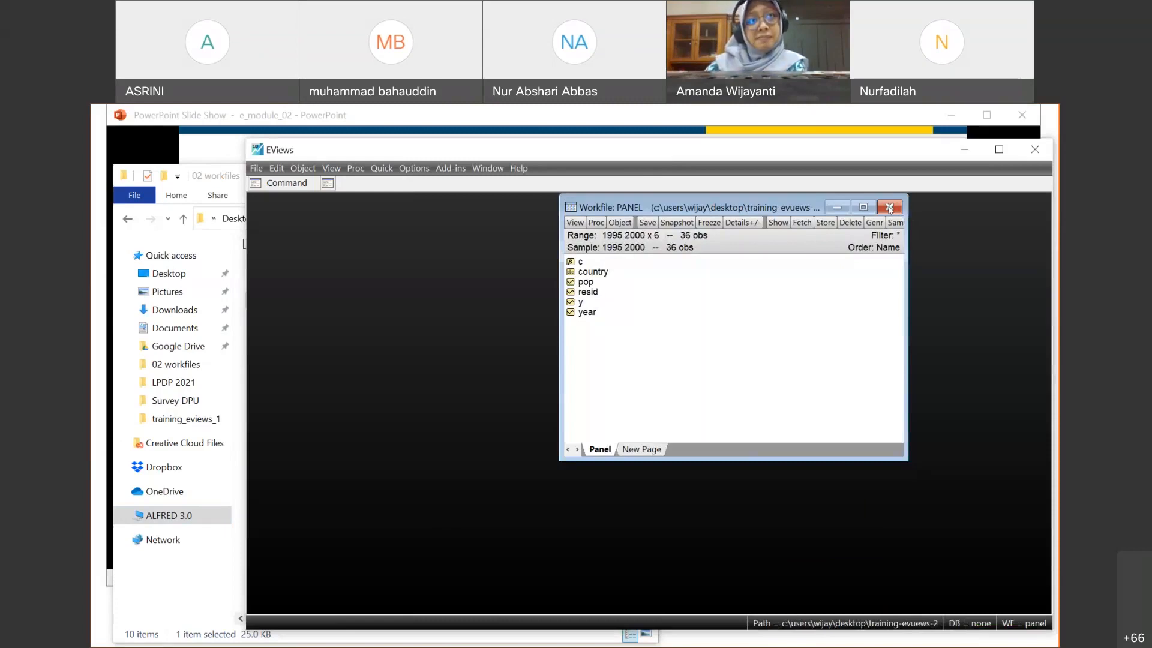
left_click(889, 208)
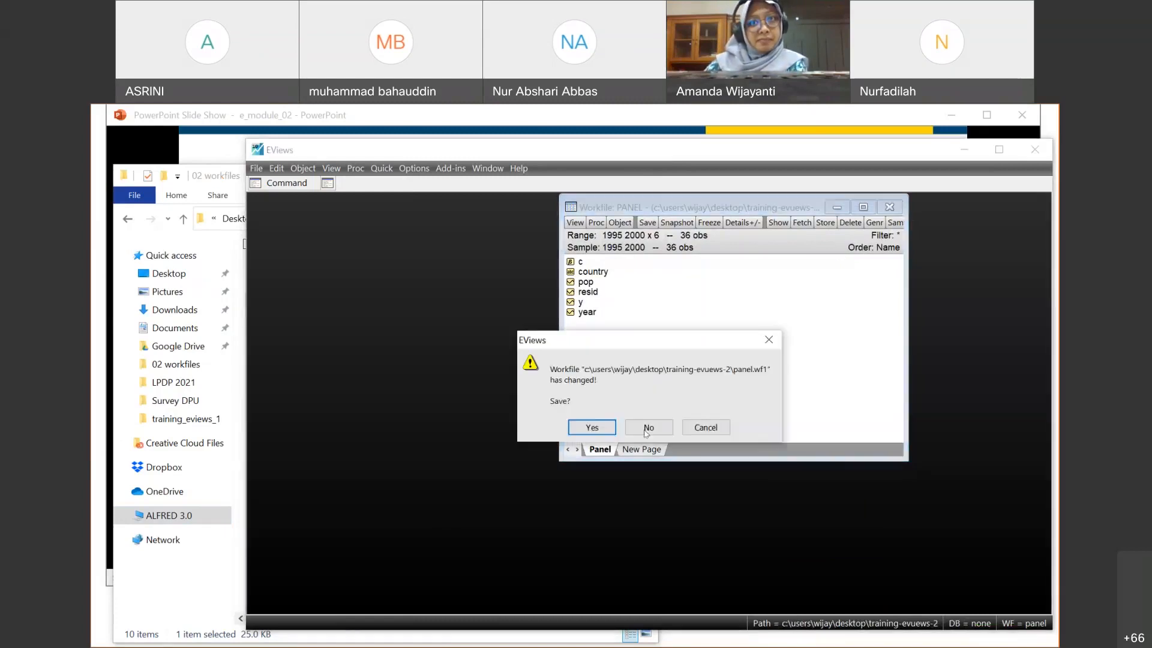
left_click(646, 429)
Step: Switch to the PowerPoint slide show and advance to slide 35, Example 5: Transposing Data from Foreign Files
left_click(203, 145)
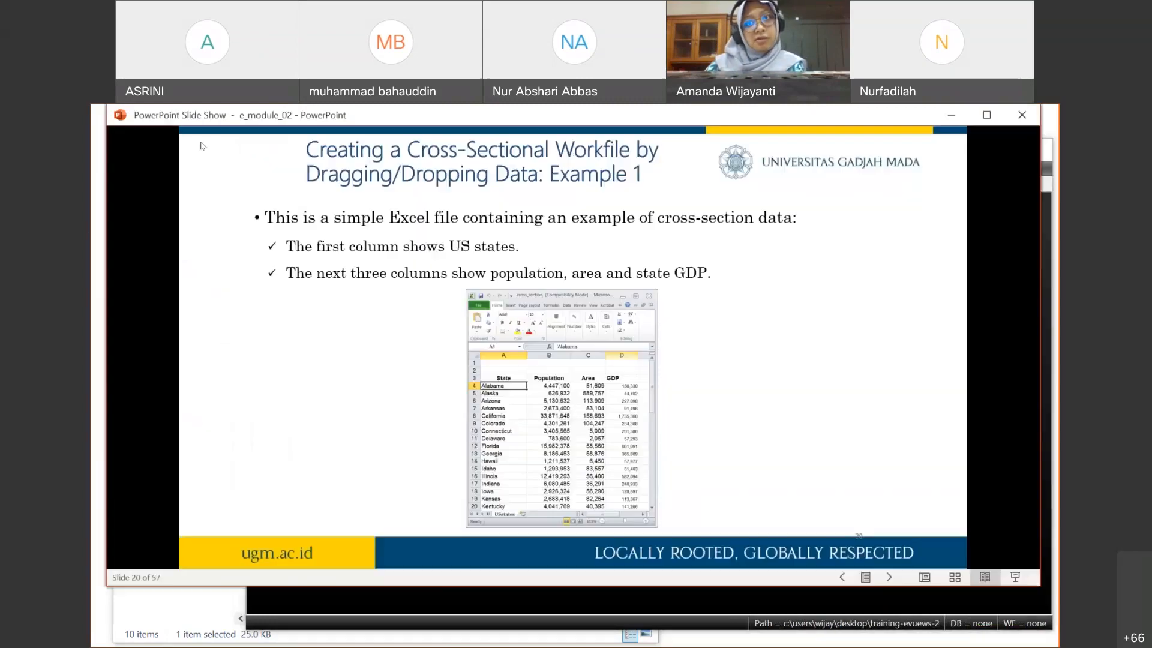
key("Right")
key("Right")
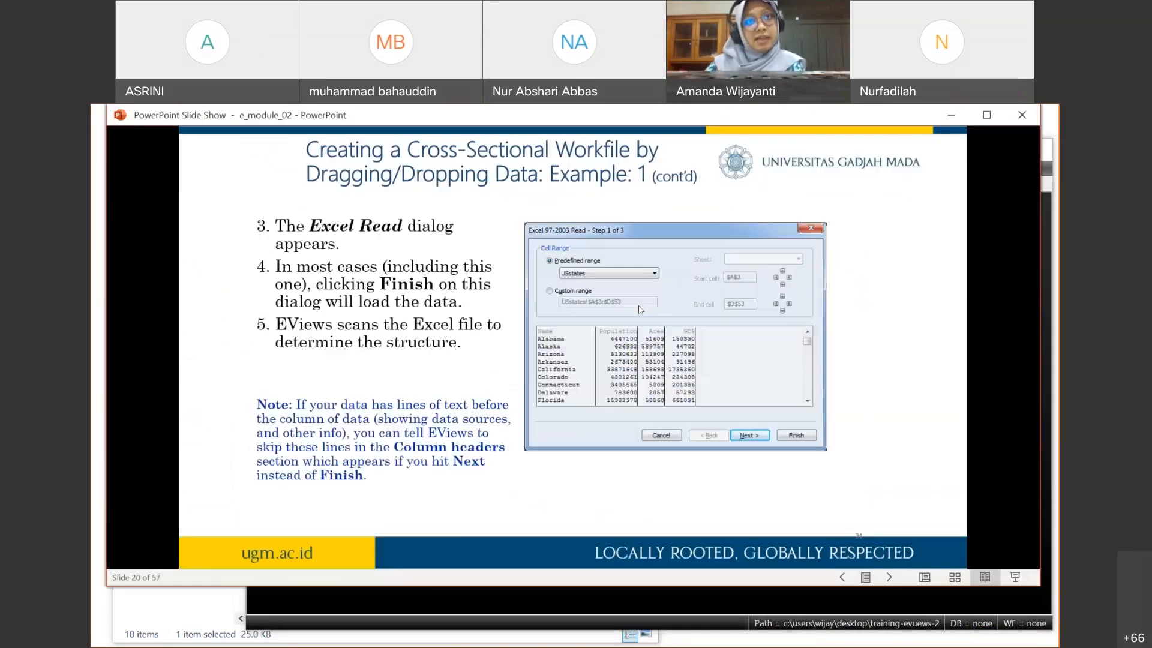
key("Right")
key("Right")
key("Right")
key("Right")
key("Right")
key("Right")
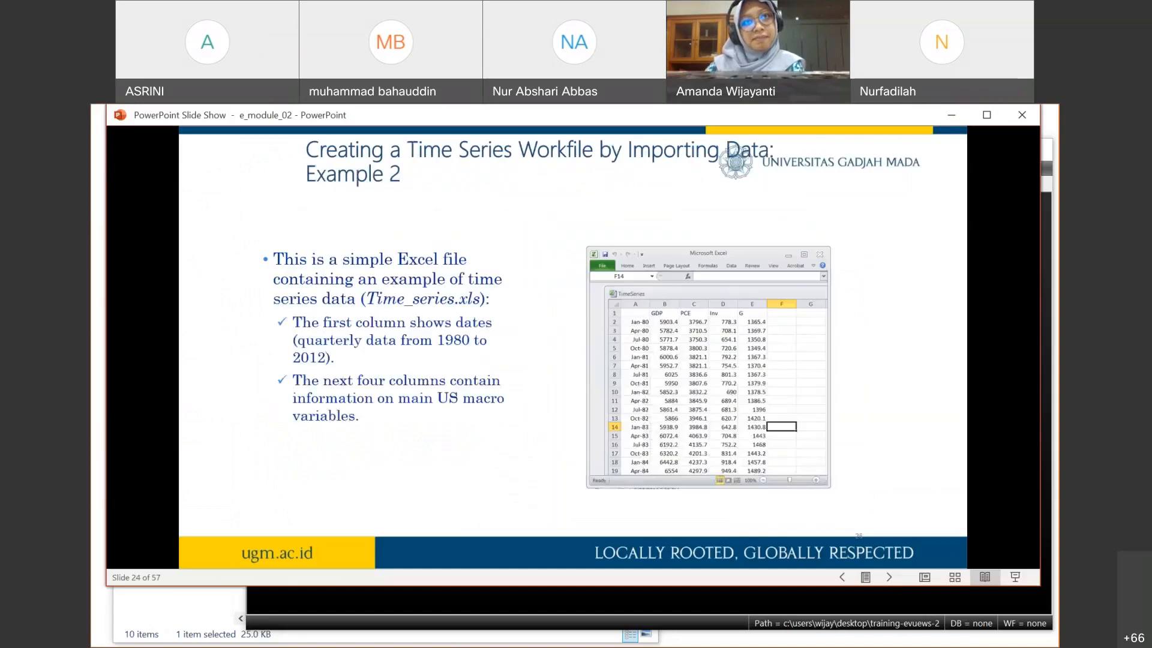
key("Right")
key("Right")
key("Right")
key("Right")
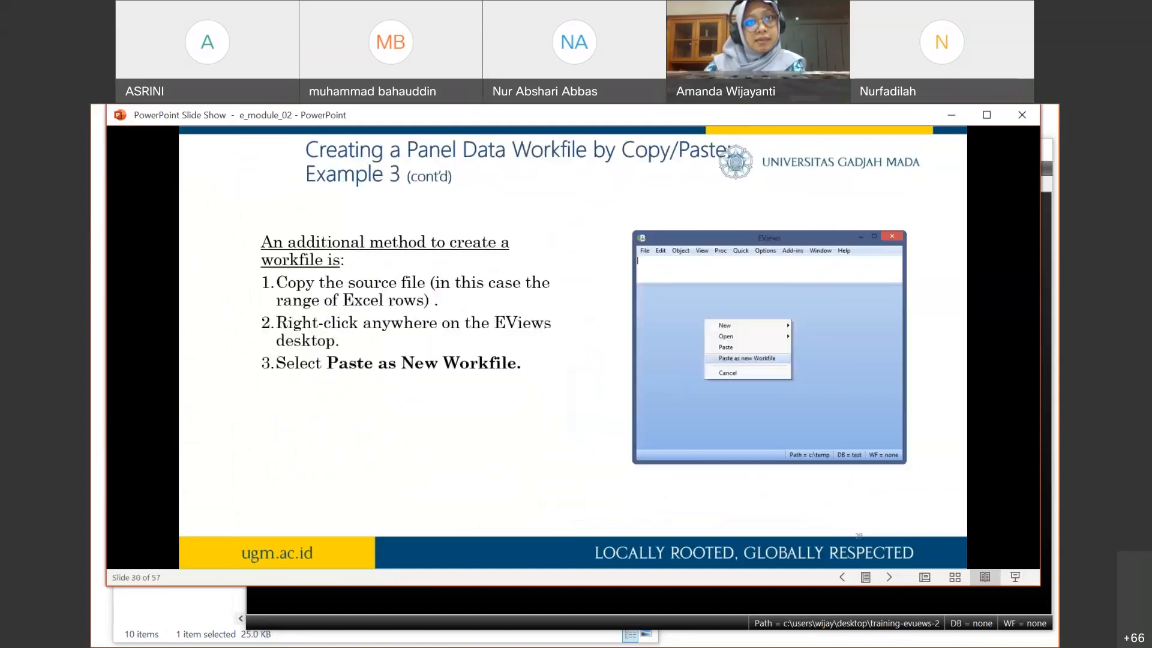
key("Right")
key("Right")
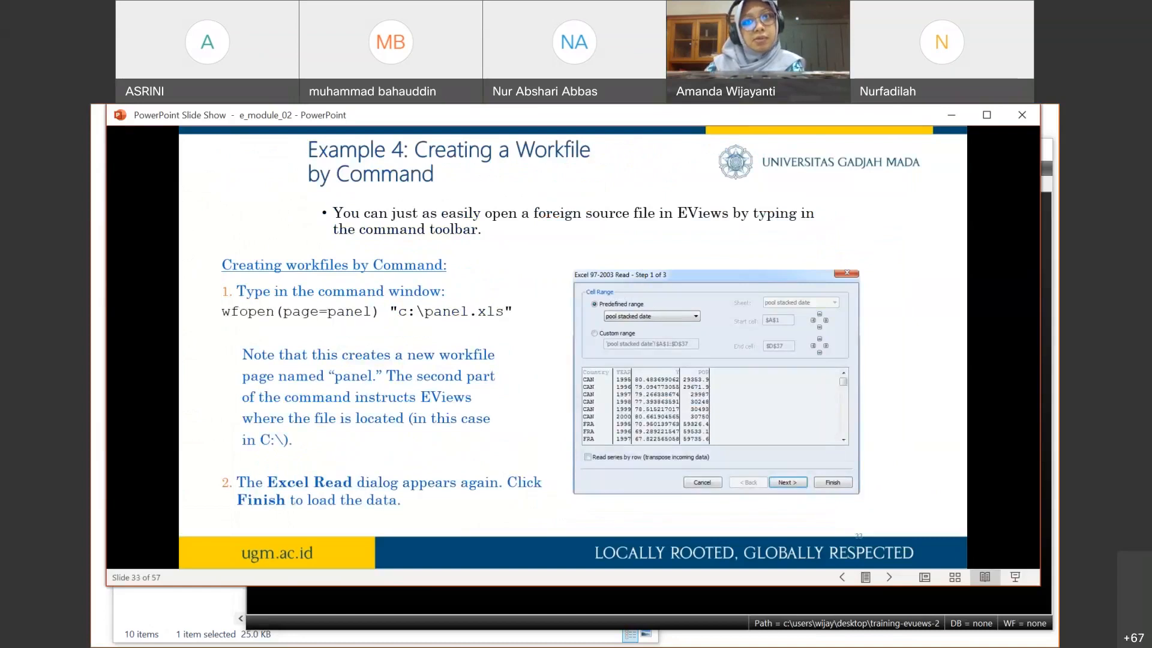
key("Right")
key("Right")
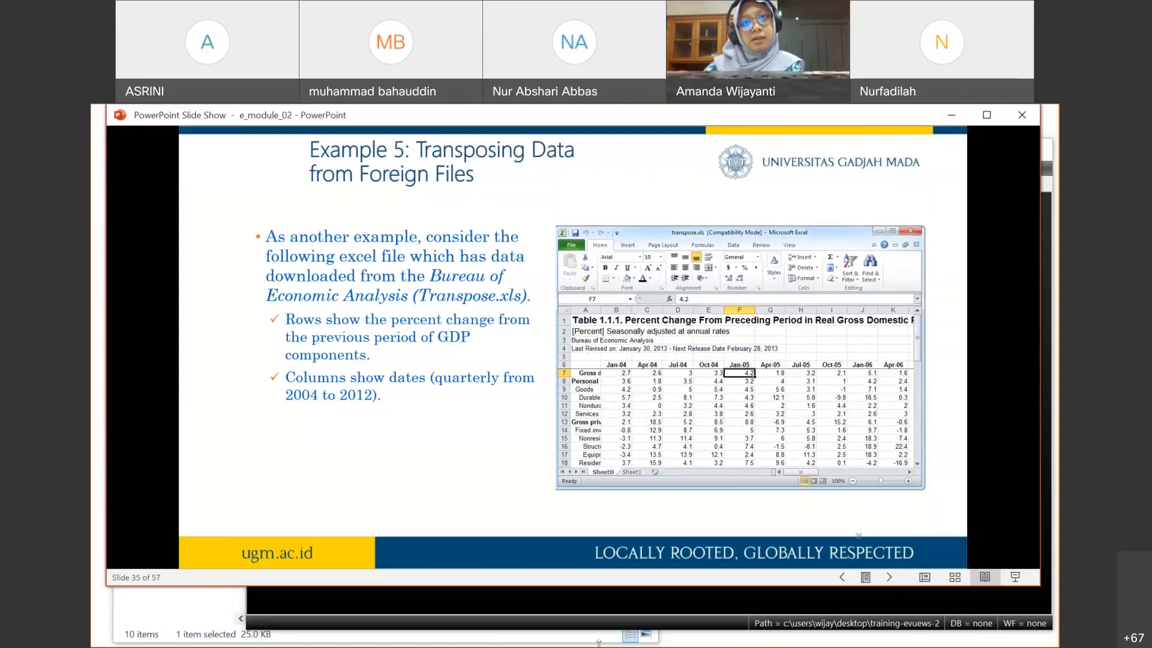
Step: Switch to File Explorer and open the Transpose workbook from the 02 workfiles folder in Excel
mouse_move(589, 644)
left_click(646, 640)
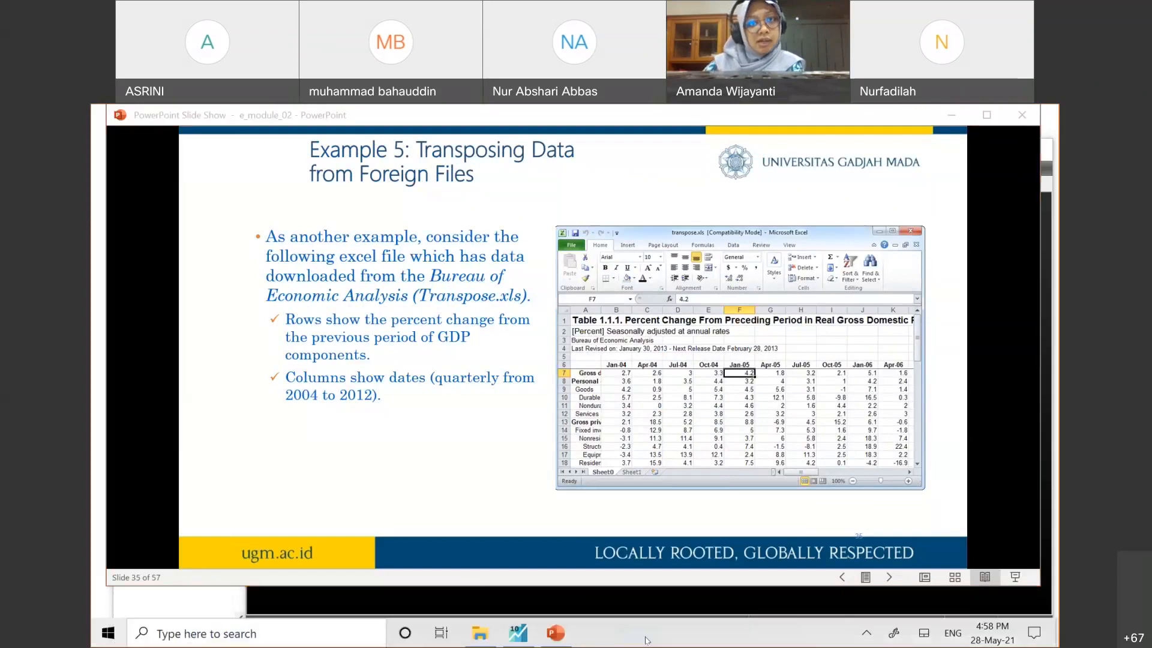
left_click(479, 636)
double_click(291, 383)
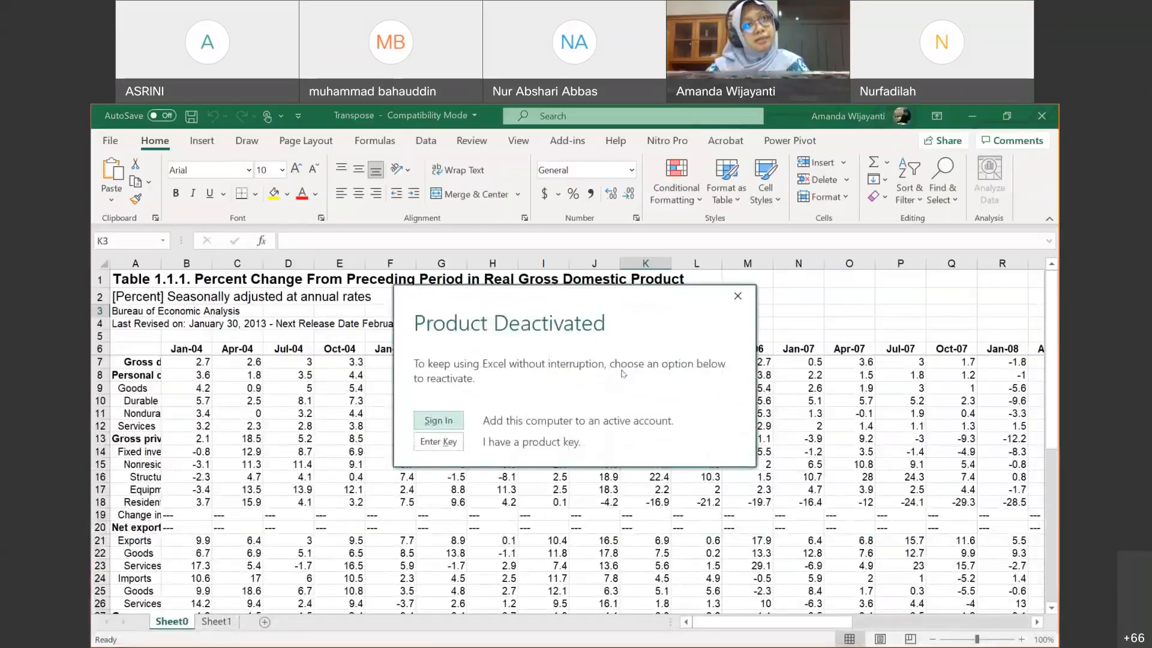
Step: Dismiss the product reactivation prompts in the Transpose workbook, check Sheet1, and return to Sheet0
left_click(737, 296)
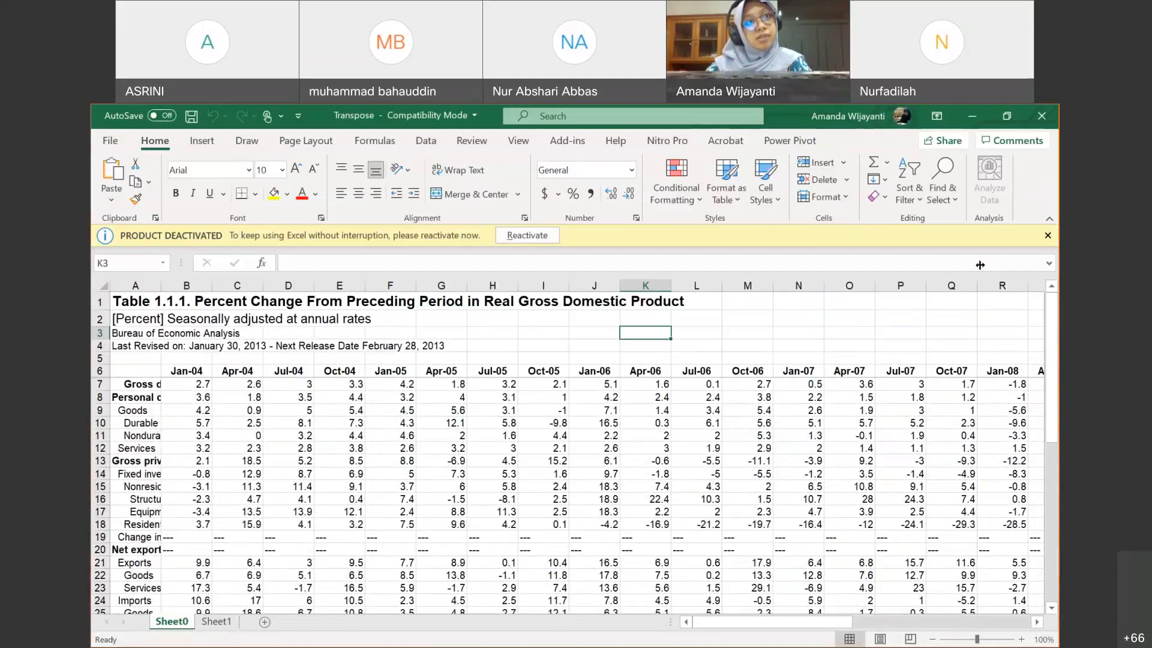
left_click(1047, 235)
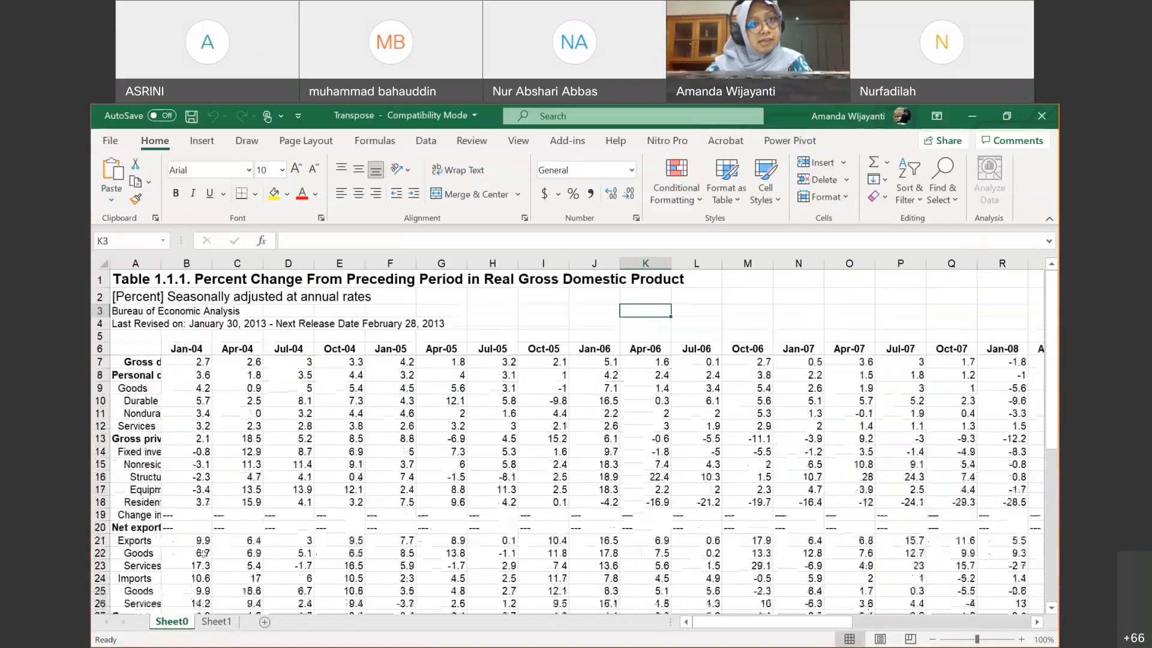
left_click(221, 623)
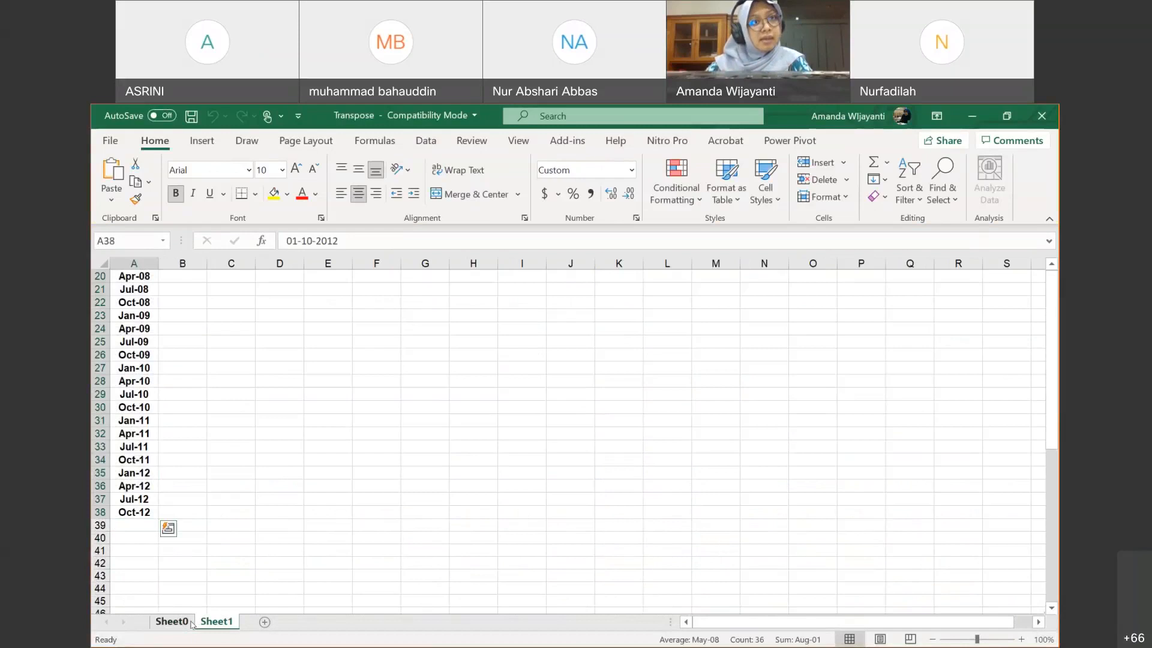
left_click(192, 623)
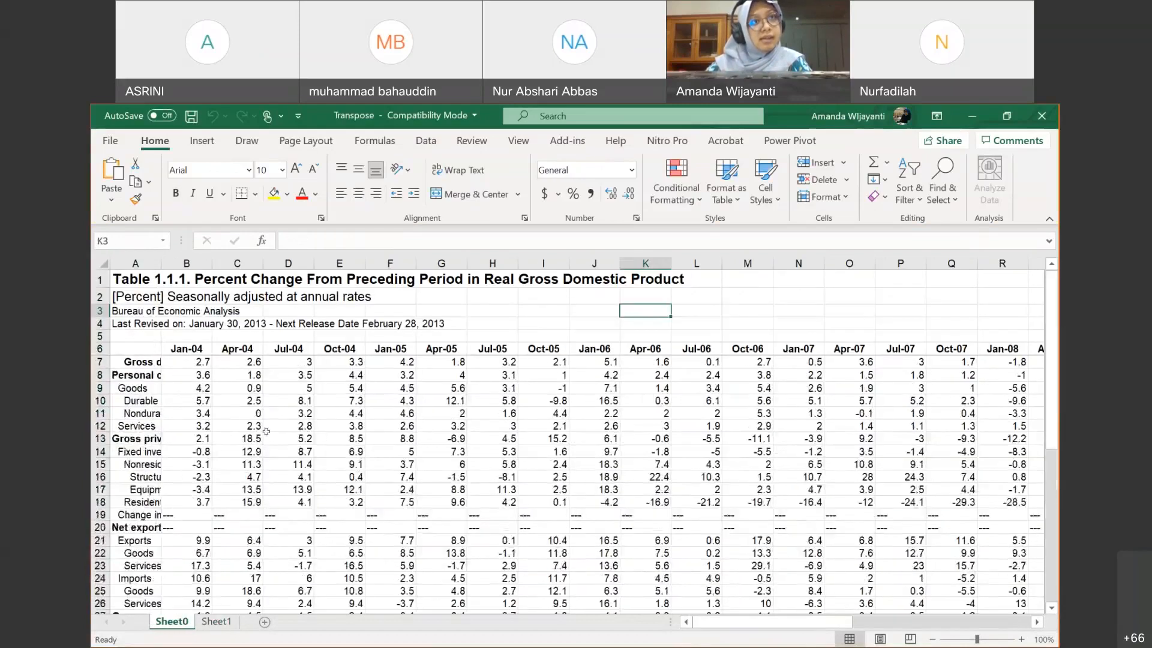
Step: Widen column A of Sheet0 to show the full GDP component labels and examine the label column and the date row 6
double_click(161, 264)
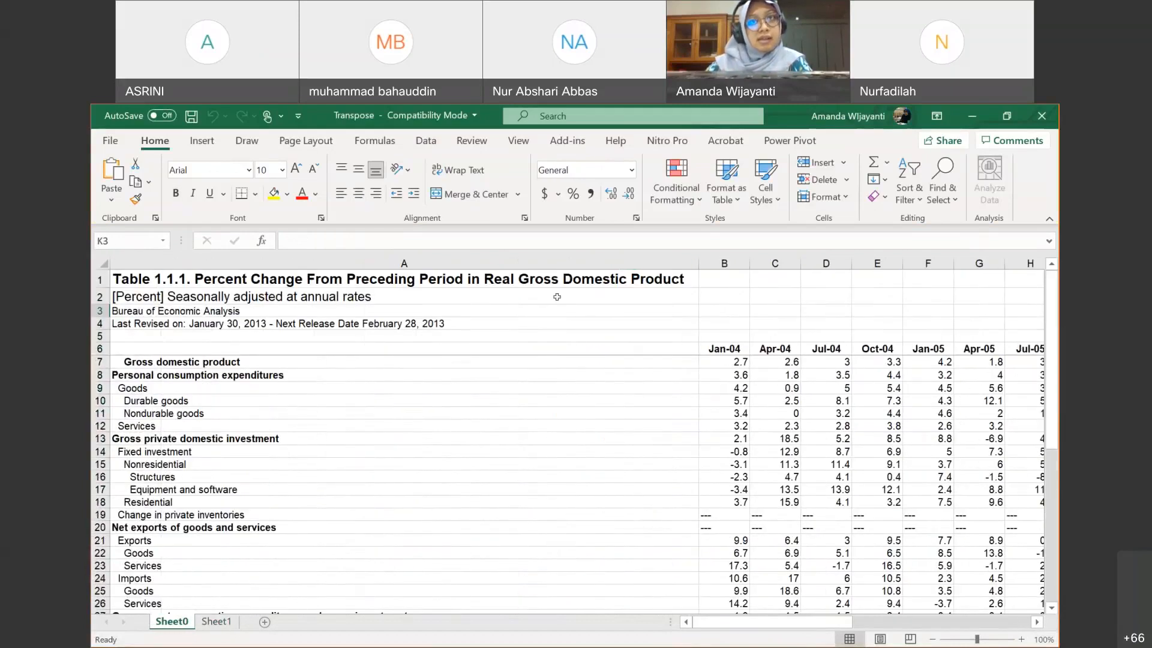
left_click_drag(694, 269, 623, 267)
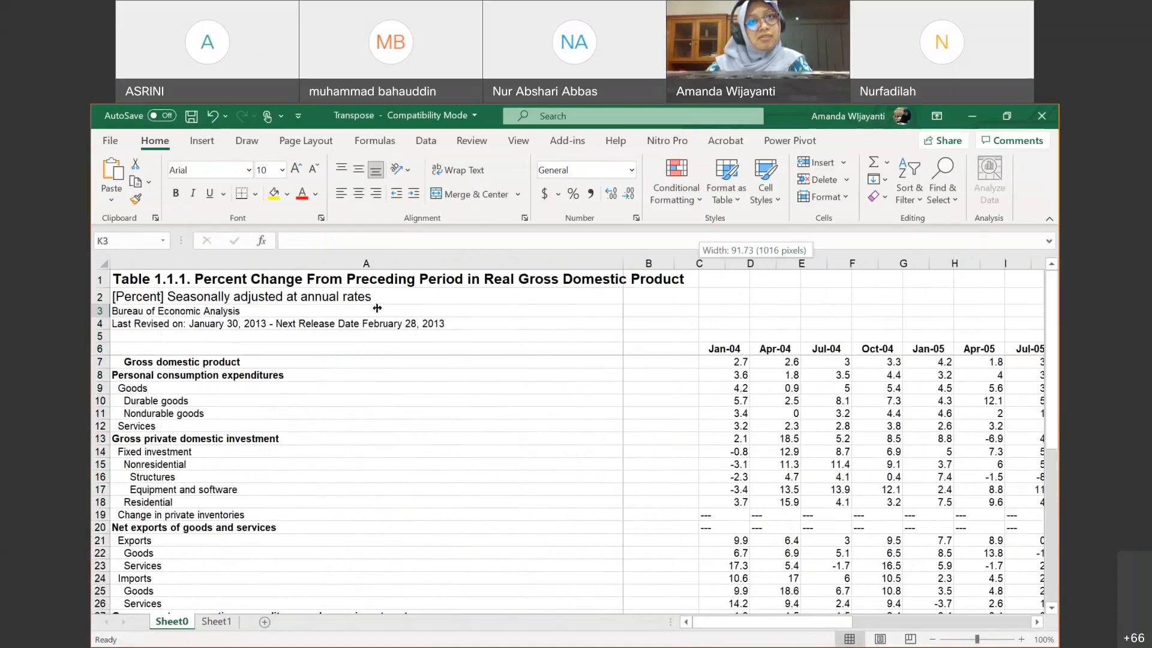
left_click_drag(377, 307, 422, 301)
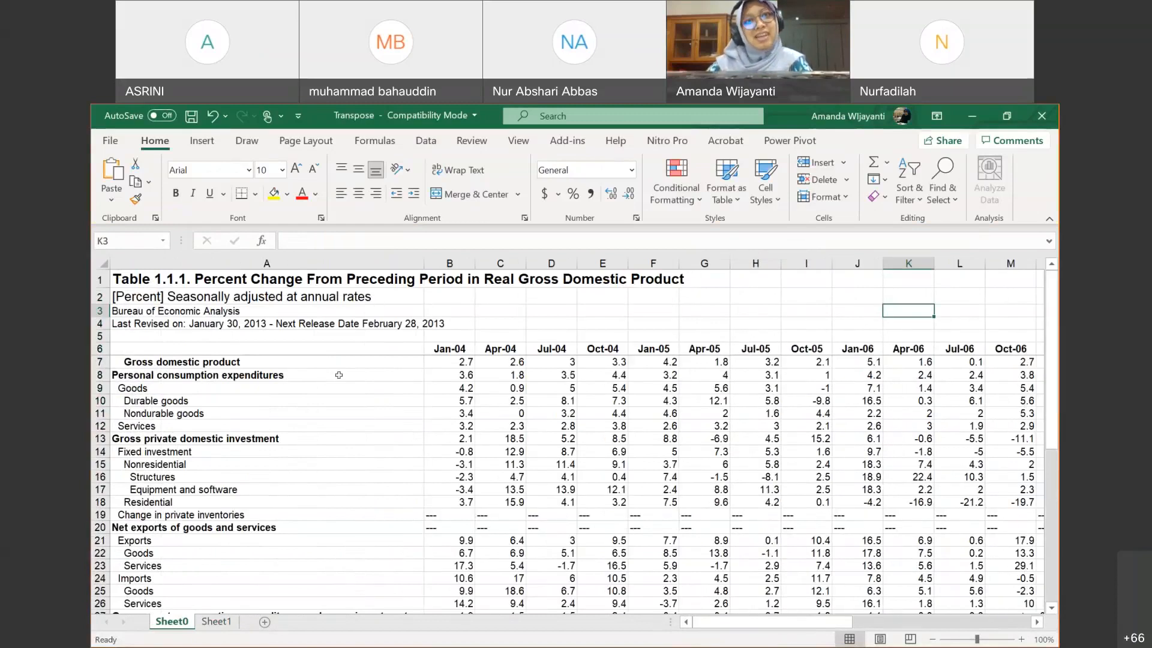
left_click(355, 362)
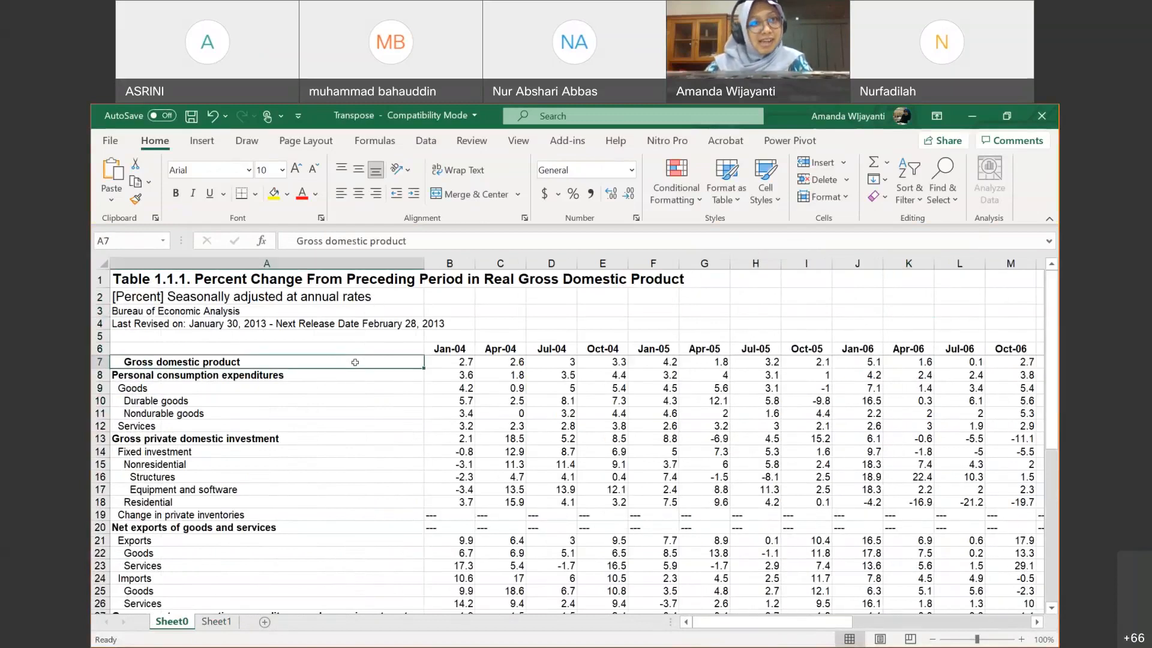
left_click(346, 253)
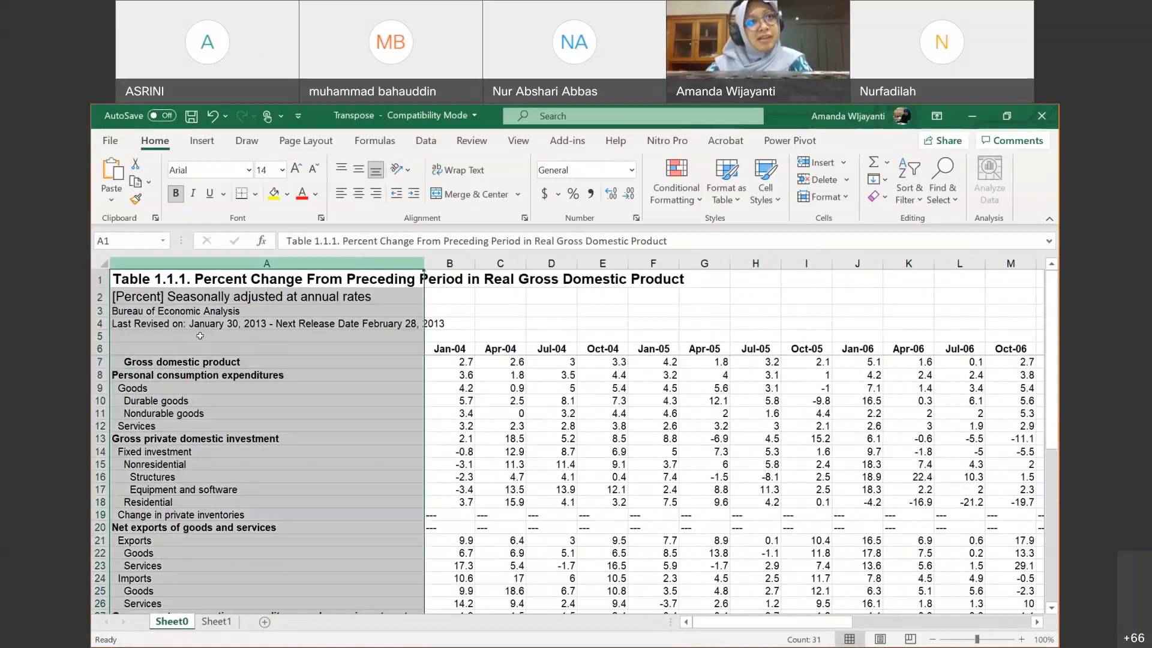
left_click(99, 348)
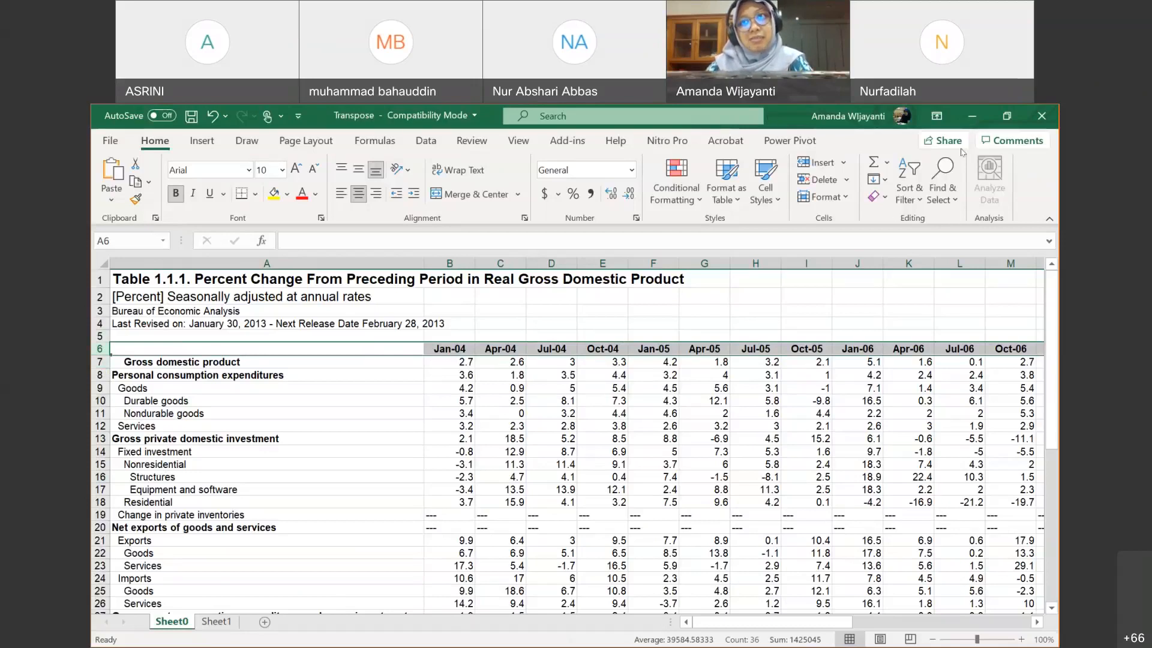
Step: Shrink the Transpose window, open the Time_Series workbook from the 02 workfiles folder, and browse its rows for comparison
left_click(1005, 117)
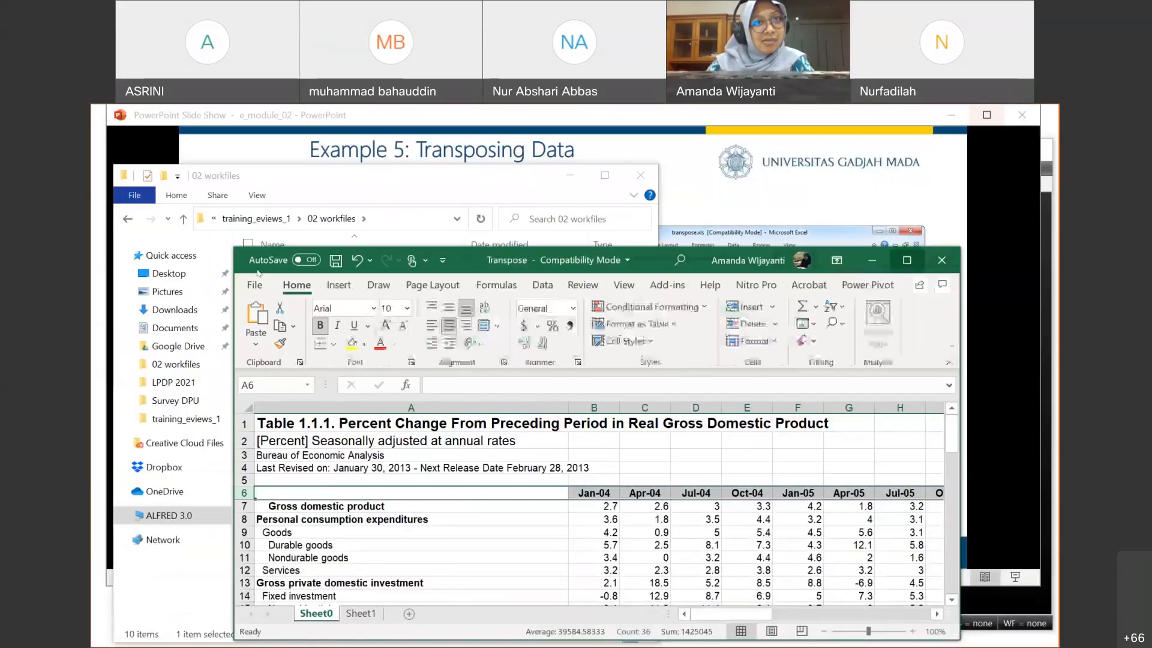
left_click(414, 192)
left_click(301, 367)
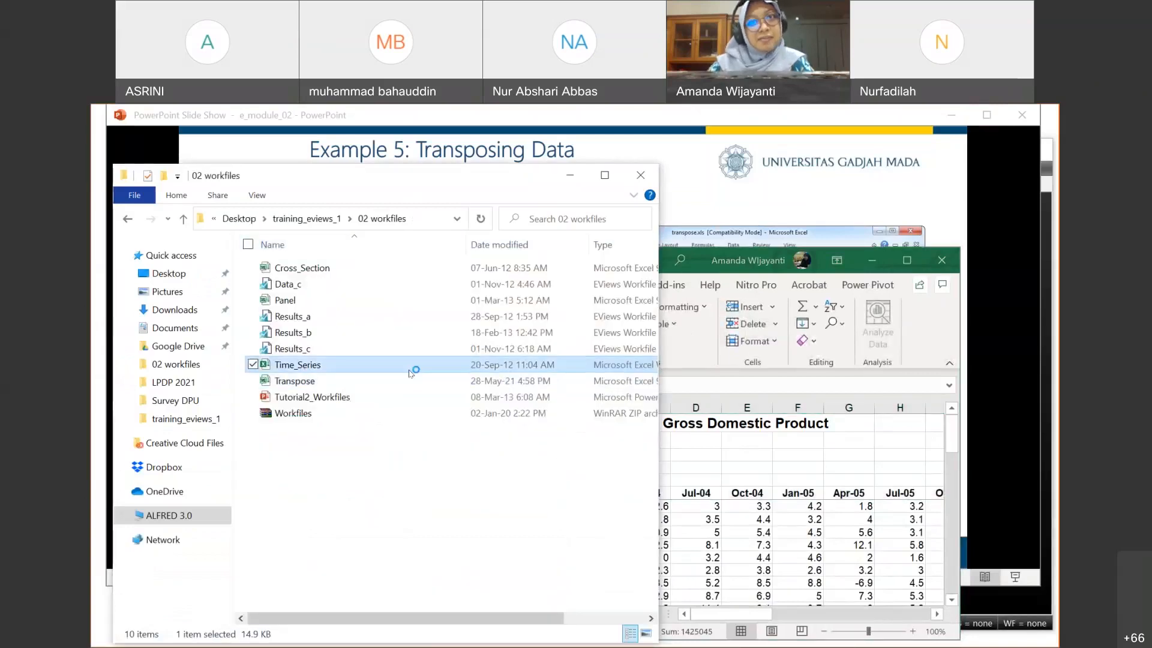
double_click(536, 379)
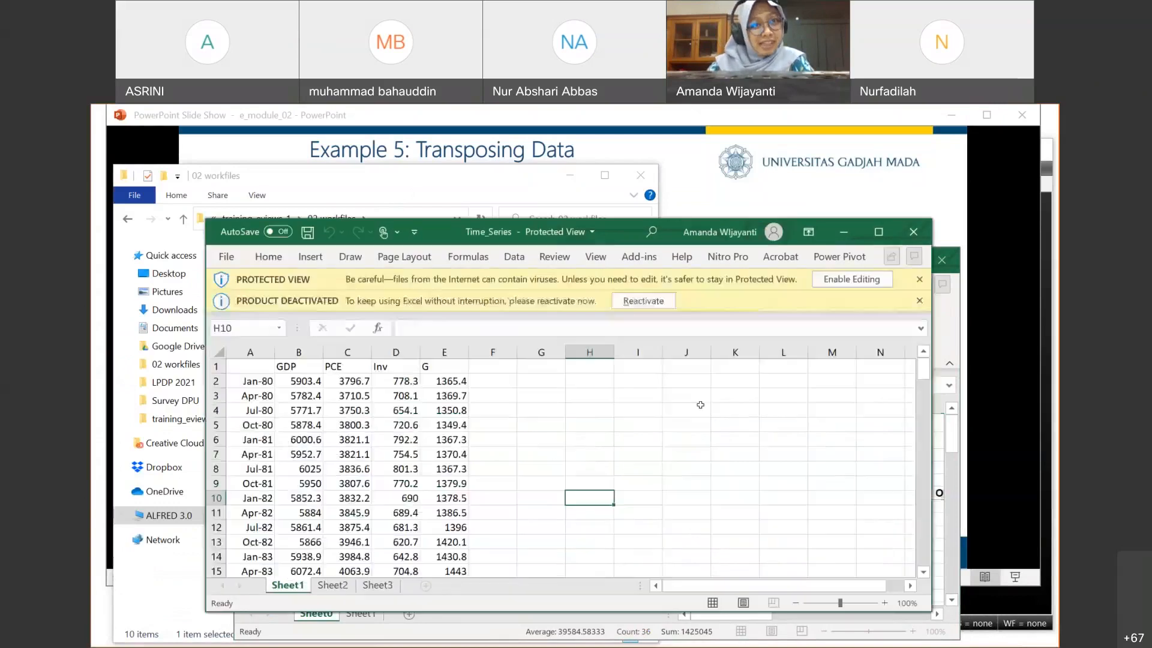
scroll(381, 466, "down", 3)
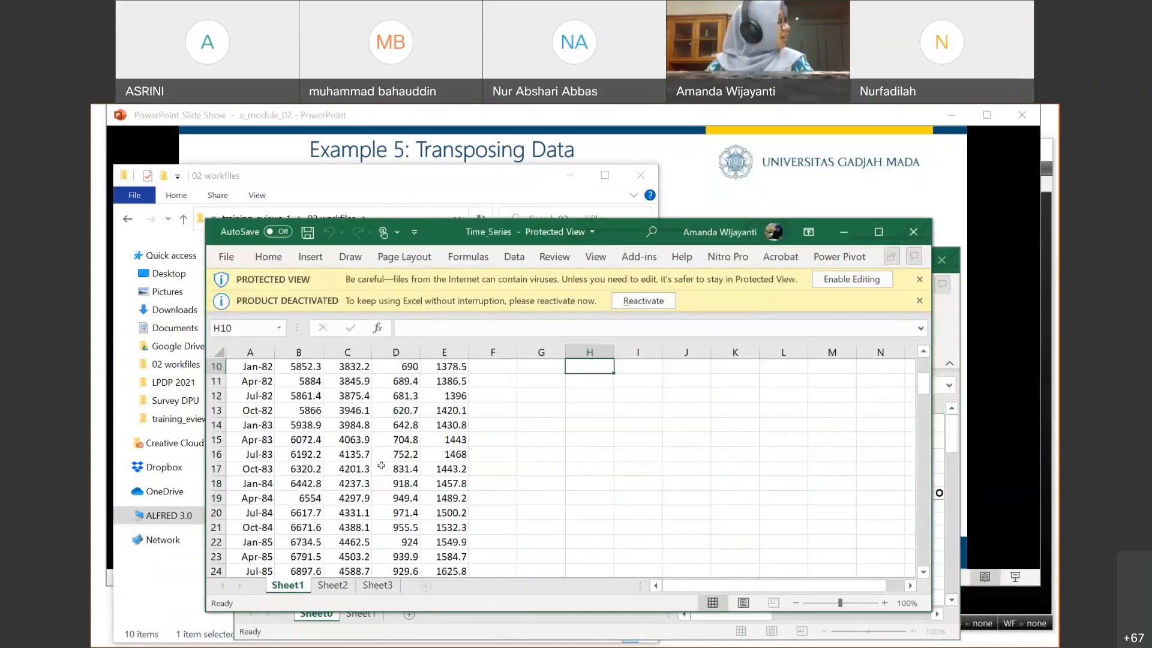
scroll(381, 465, "up", 3)
scroll(380, 466, "down", 3)
scroll(381, 466, "up", 3)
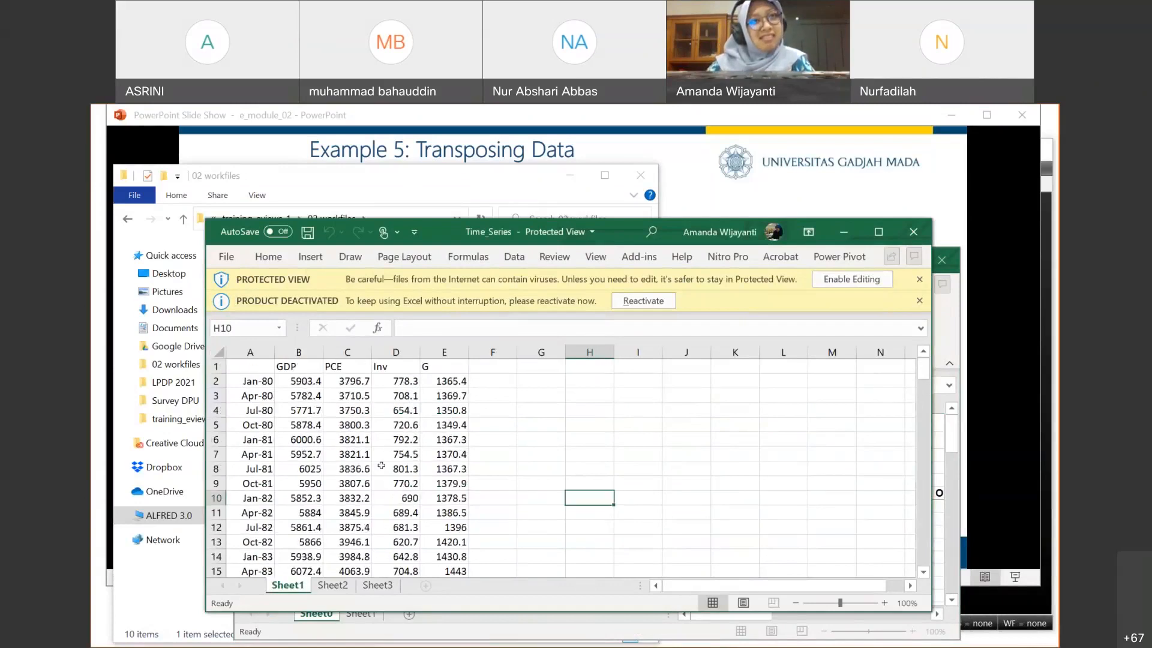
scroll(264, 411, "down", 2)
scroll(264, 411, "up", 2)
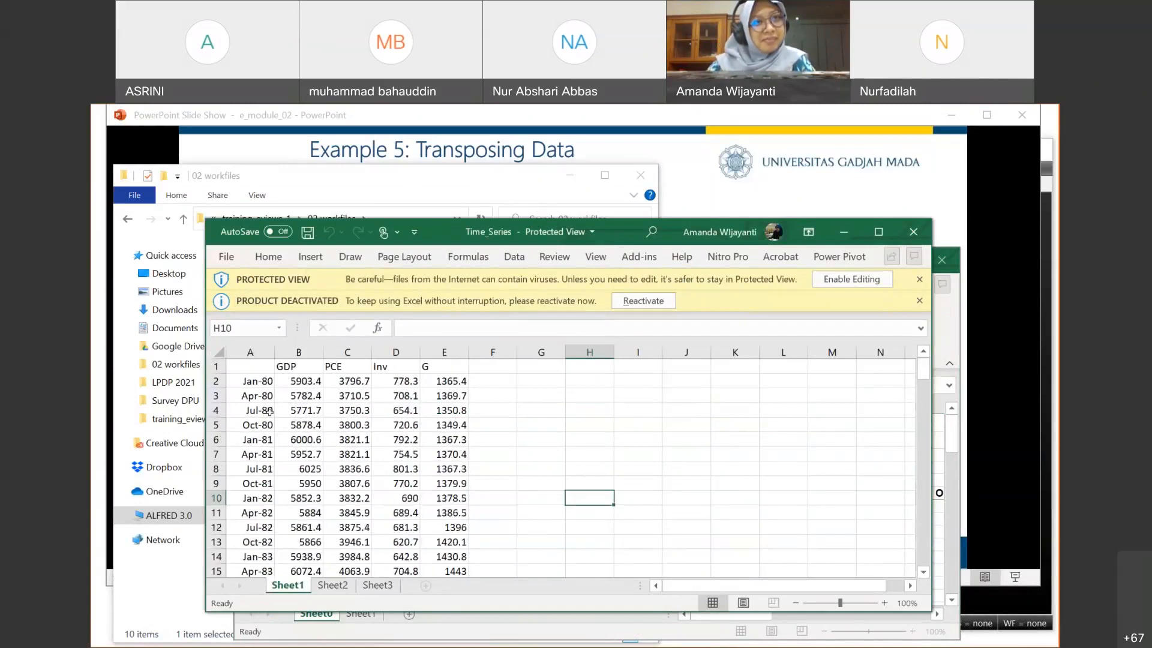
Step: Examine the date, GDP, PCE, Inv and G columns of the Time_Series workbook one by one, and close it
left_click(251, 351)
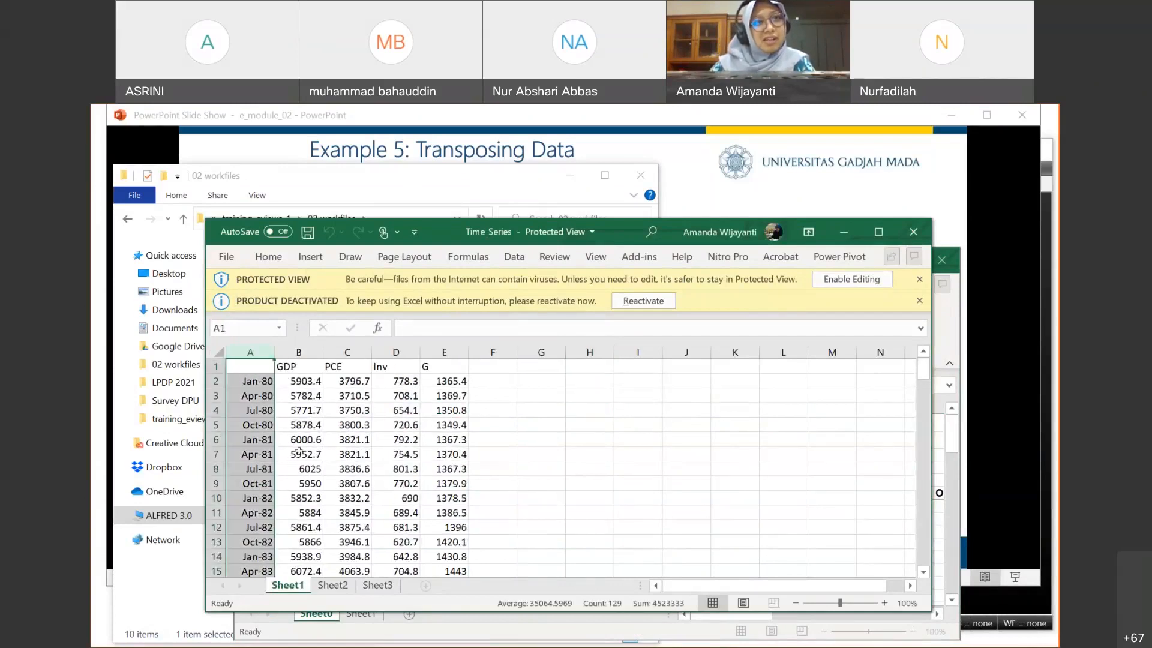
left_click(299, 352)
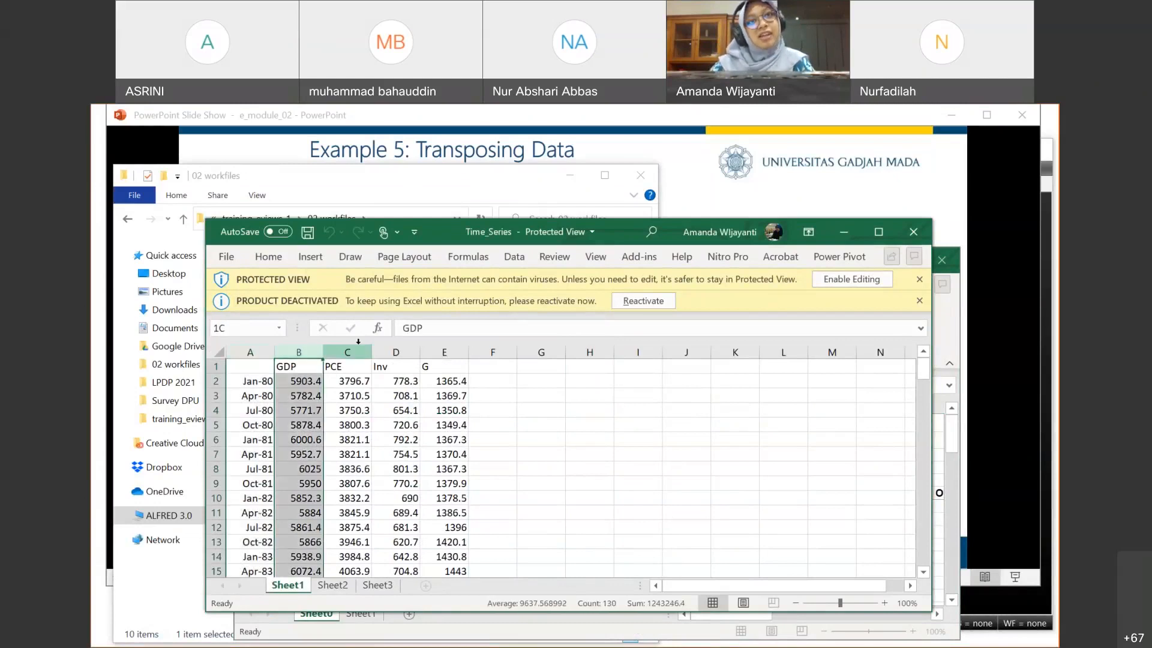
left_click(347, 351)
left_click(395, 351)
left_click(444, 351)
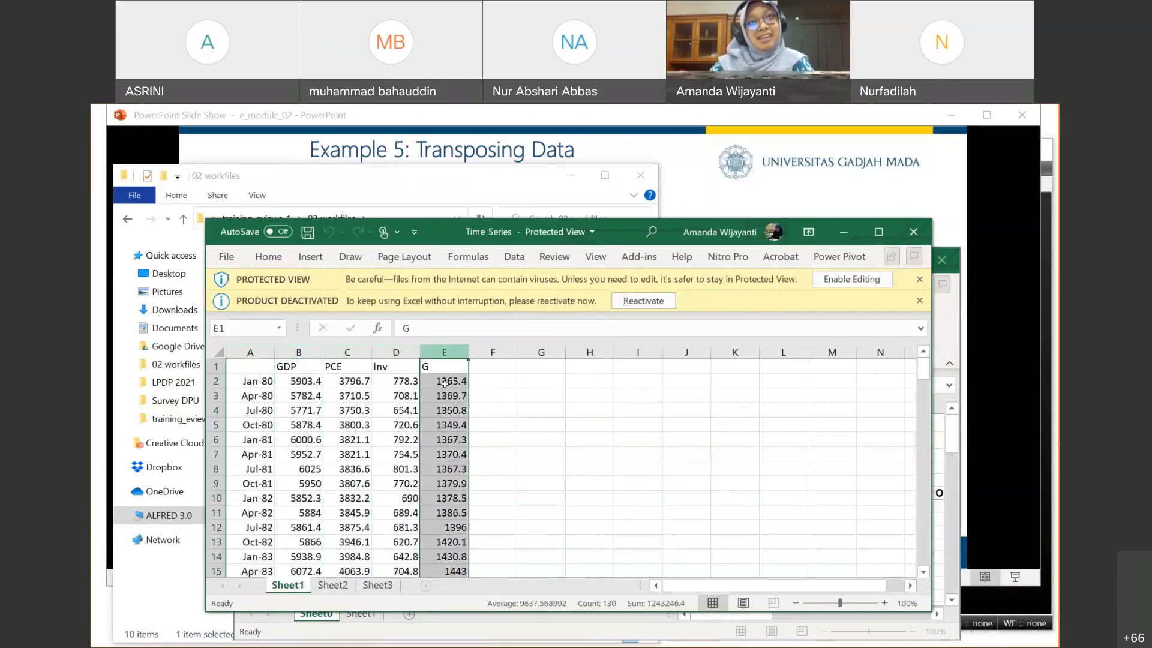
scroll(446, 446, "down", 2)
left_click(925, 226)
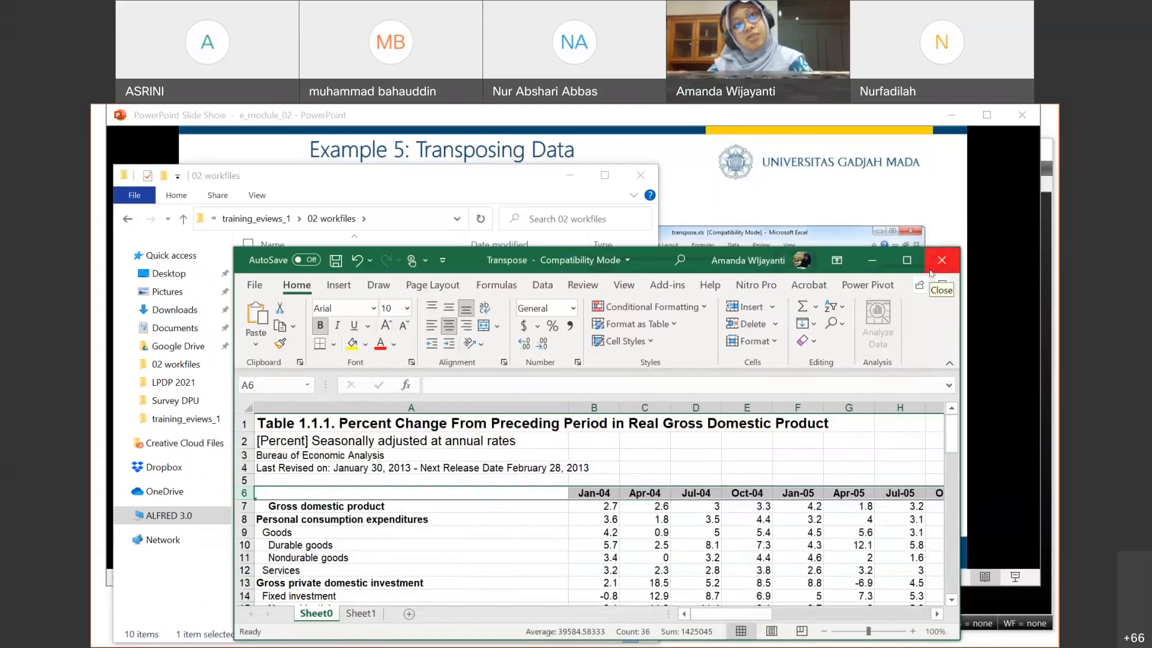
Step: Close the Transpose workbook without saving and advance the PowerPoint slide show to slide 36 on transposing foreign data
left_click(924, 265)
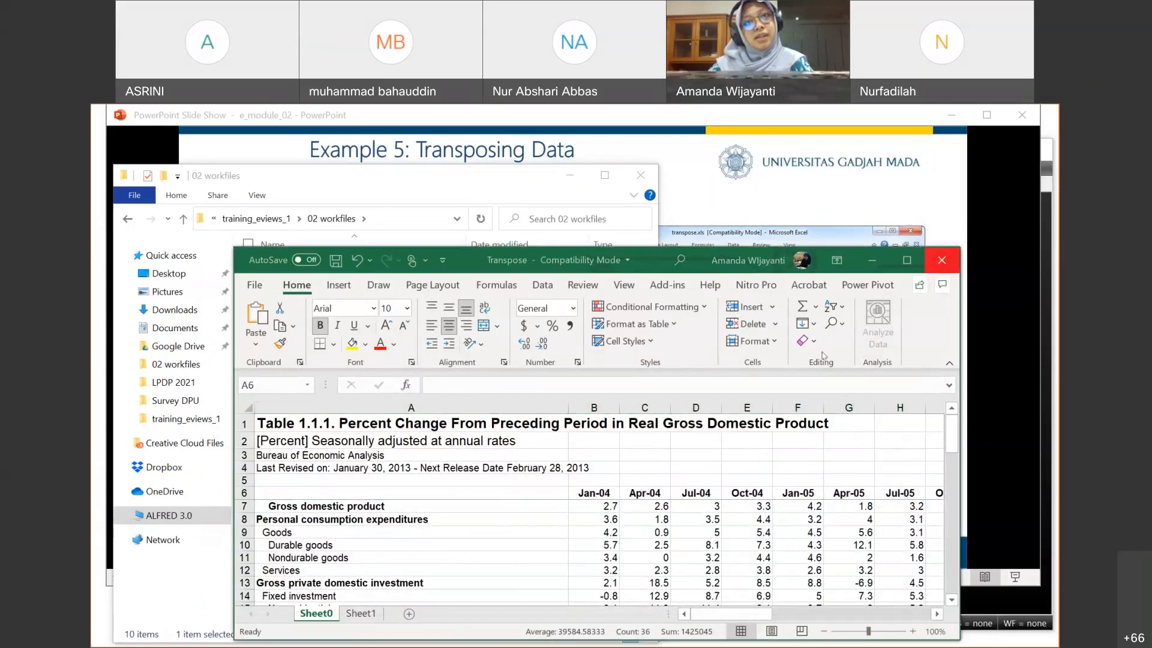
left_click(578, 401)
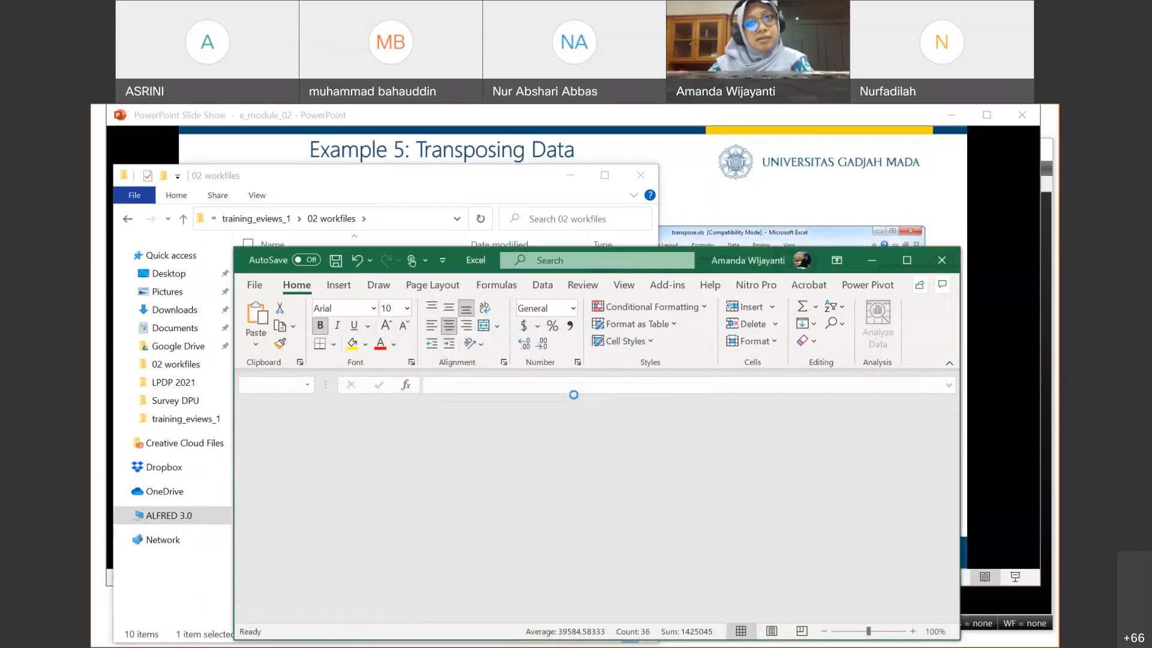
left_click(829, 346)
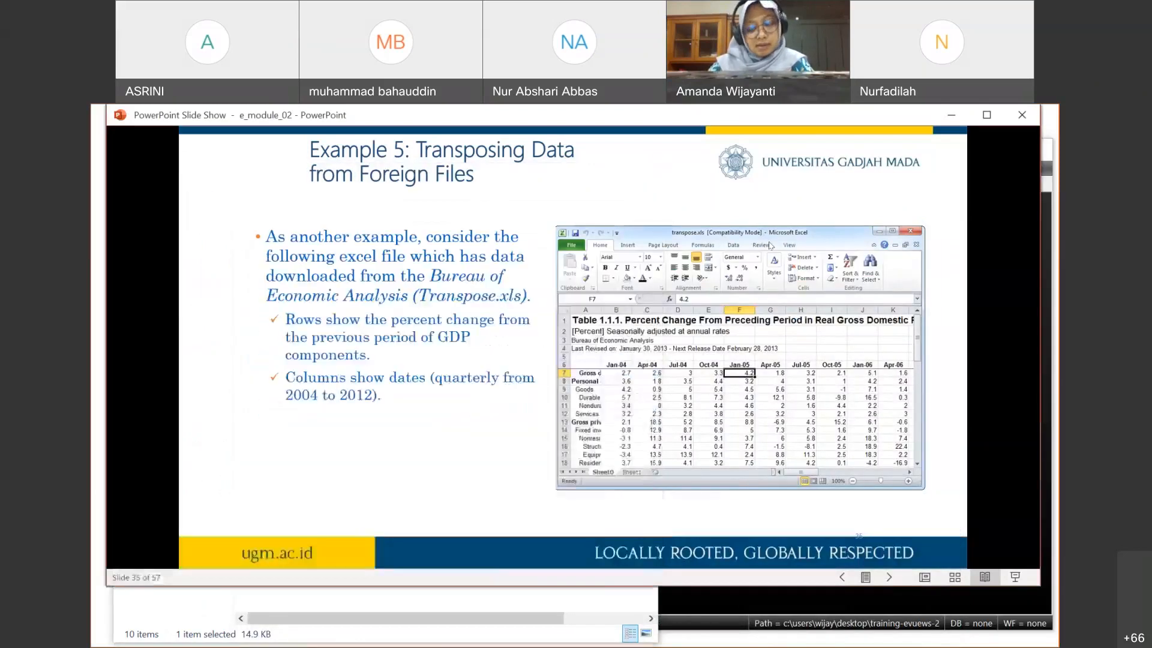
left_click(829, 345)
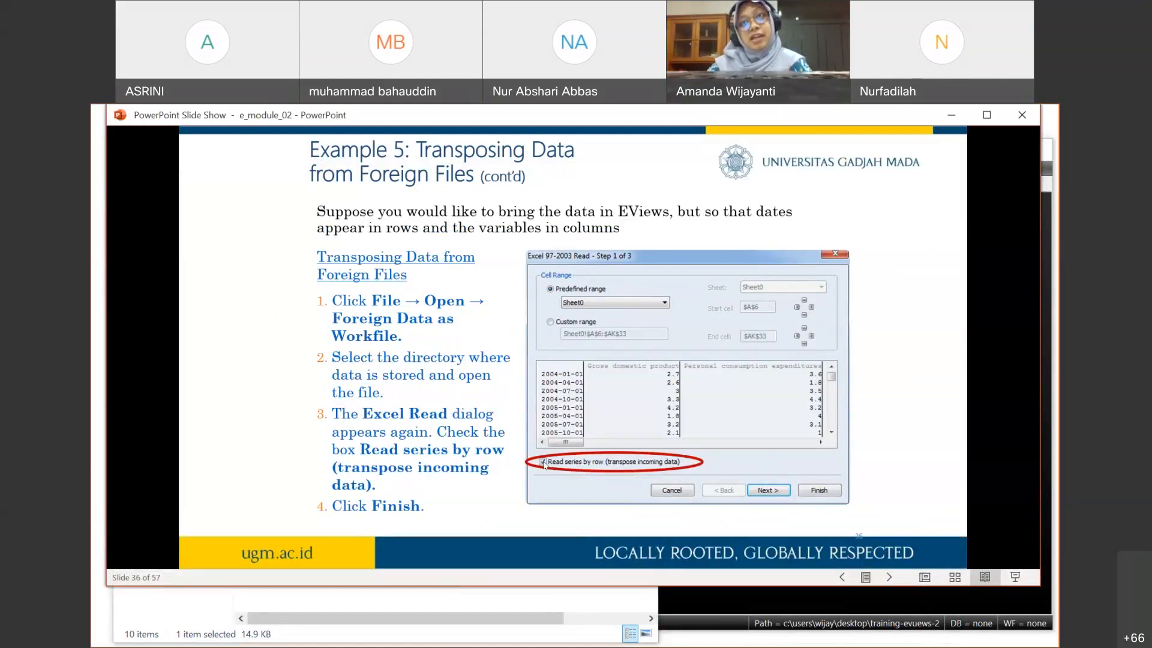
Step: Switch to EViews and create a workfile from the Transpose foreign data file with series read by row (transpose incoming data)
left_click(662, 629)
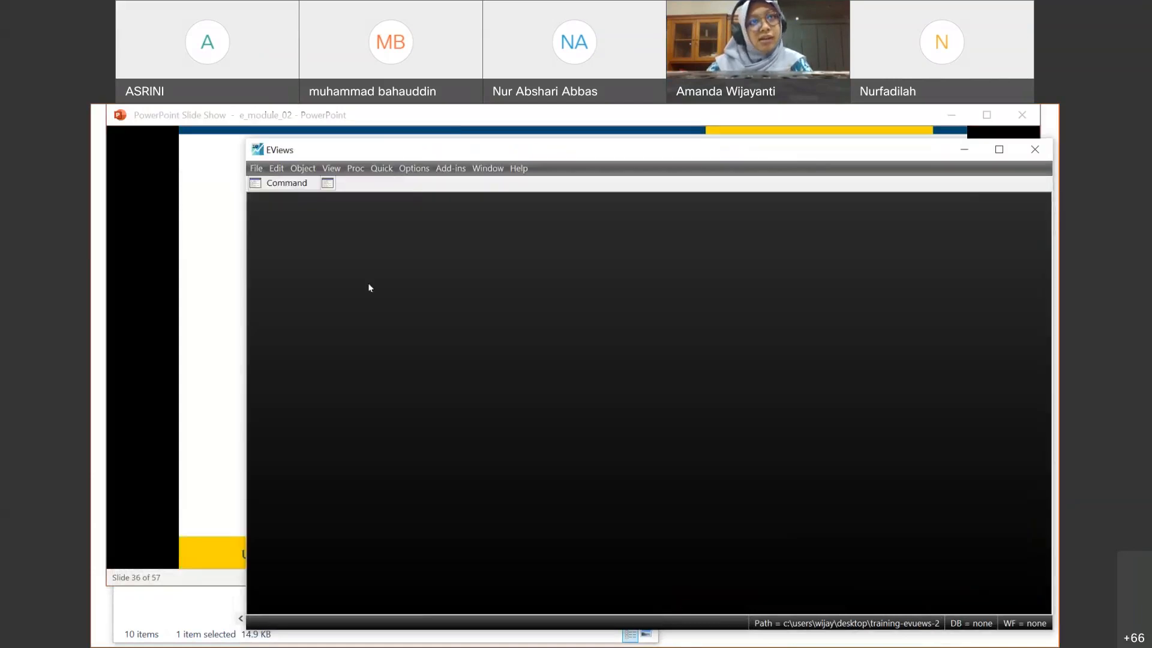
left_click(257, 168)
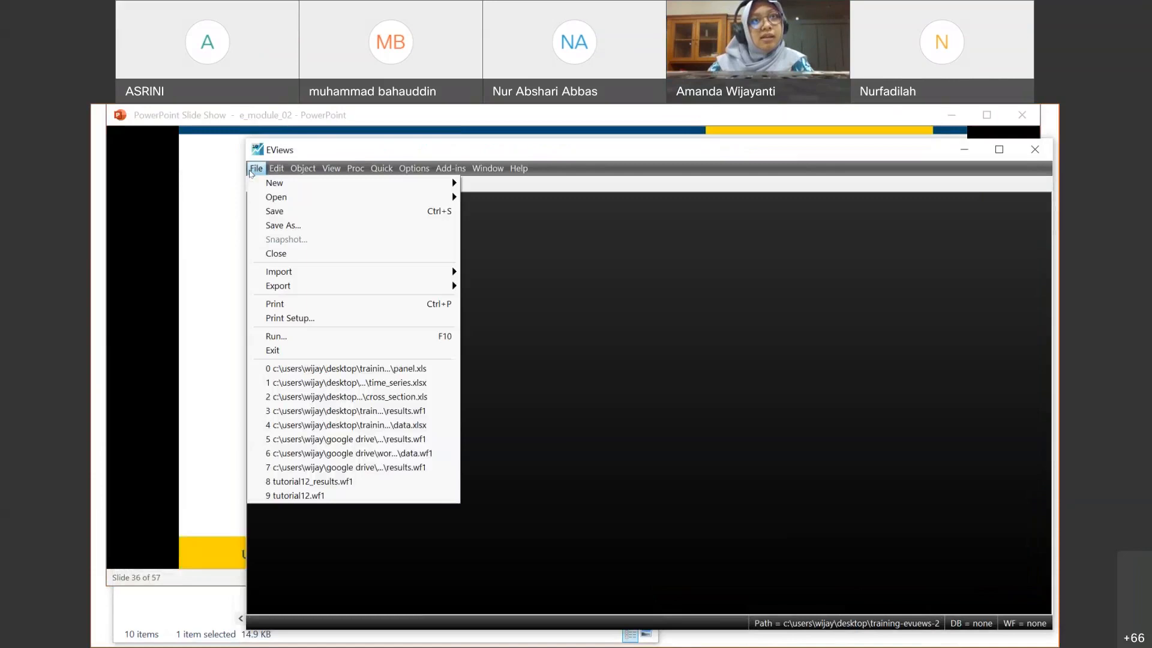
mouse_move(447, 198)
left_click(507, 211)
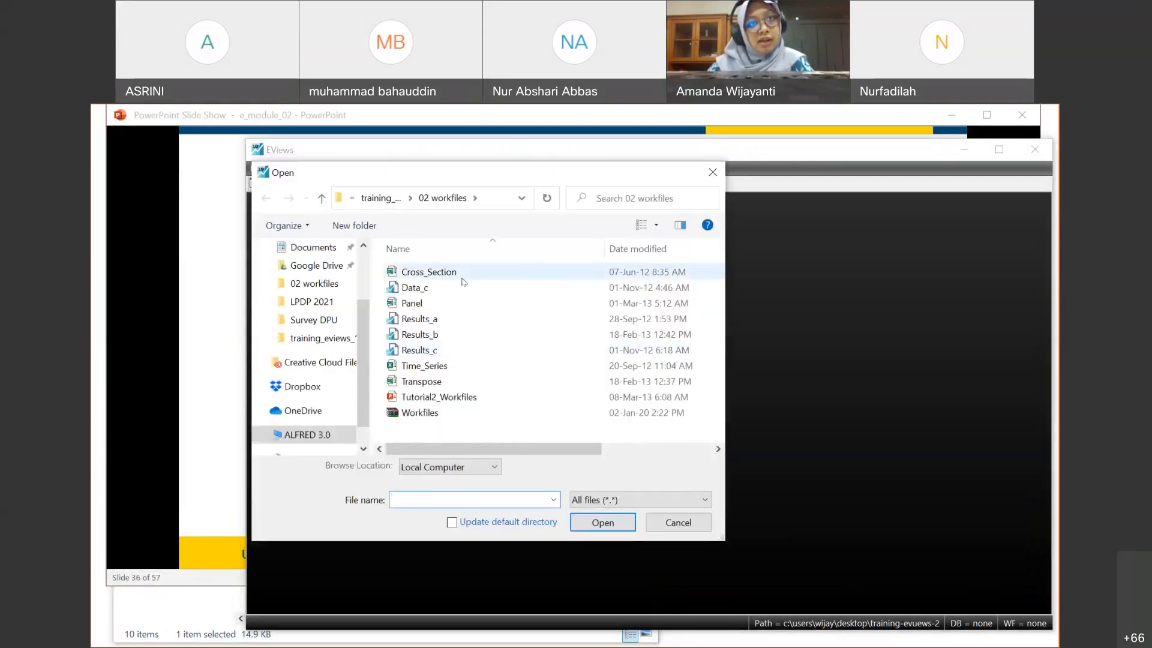
double_click(444, 382)
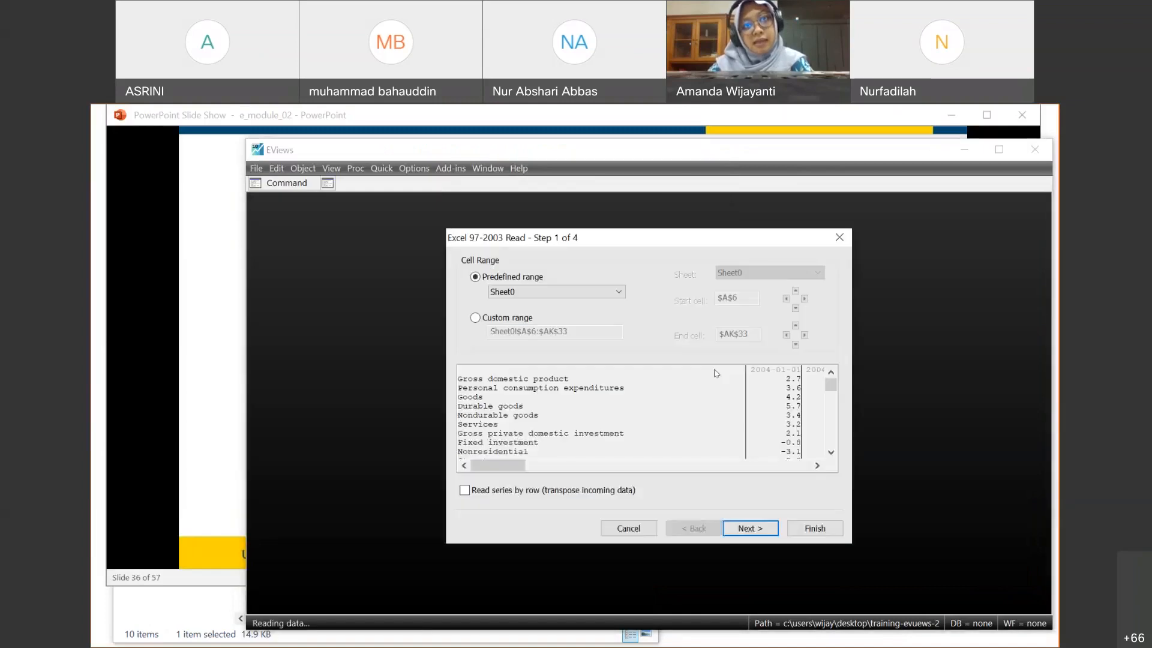
left_click(465, 491)
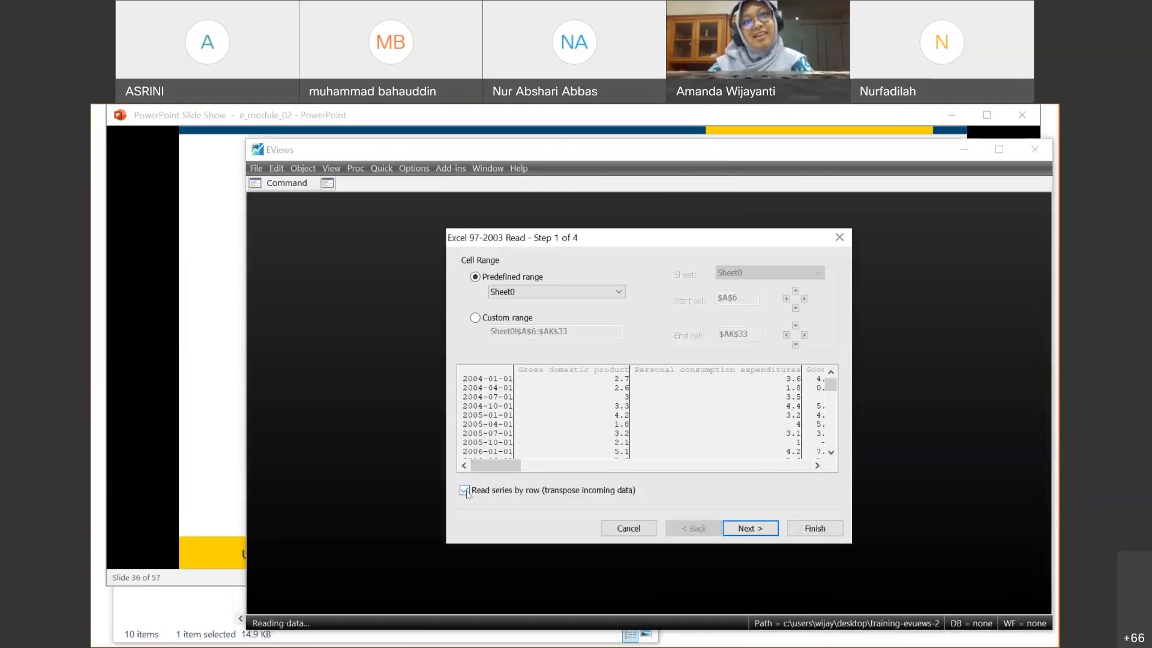
left_click(832, 530)
left_click(676, 411)
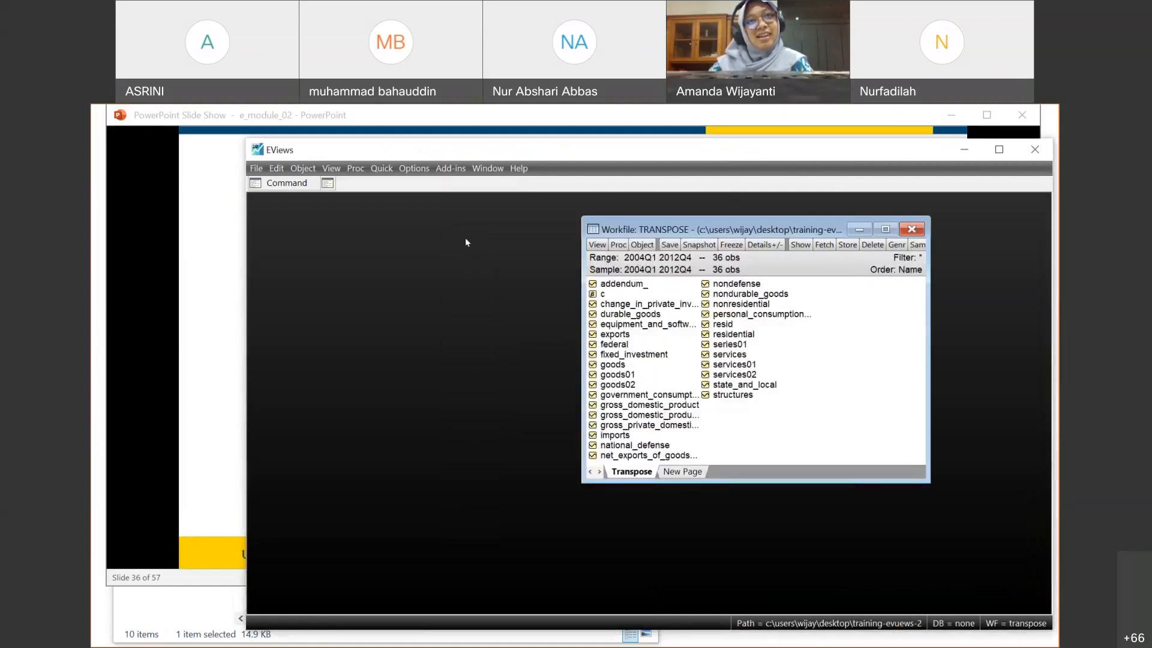
Step: Reposition the TRANSPOSE workfile window and inspect the fixed_investment and residential series, closing each one
left_click_drag(708, 230, 431, 238)
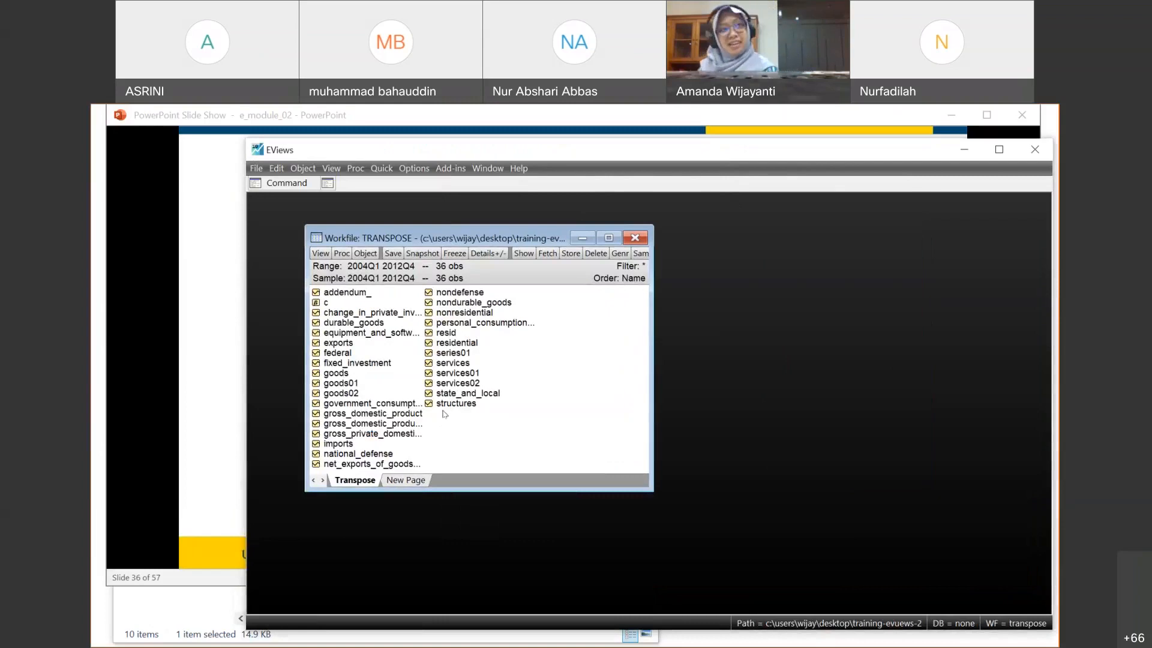
double_click(351, 363)
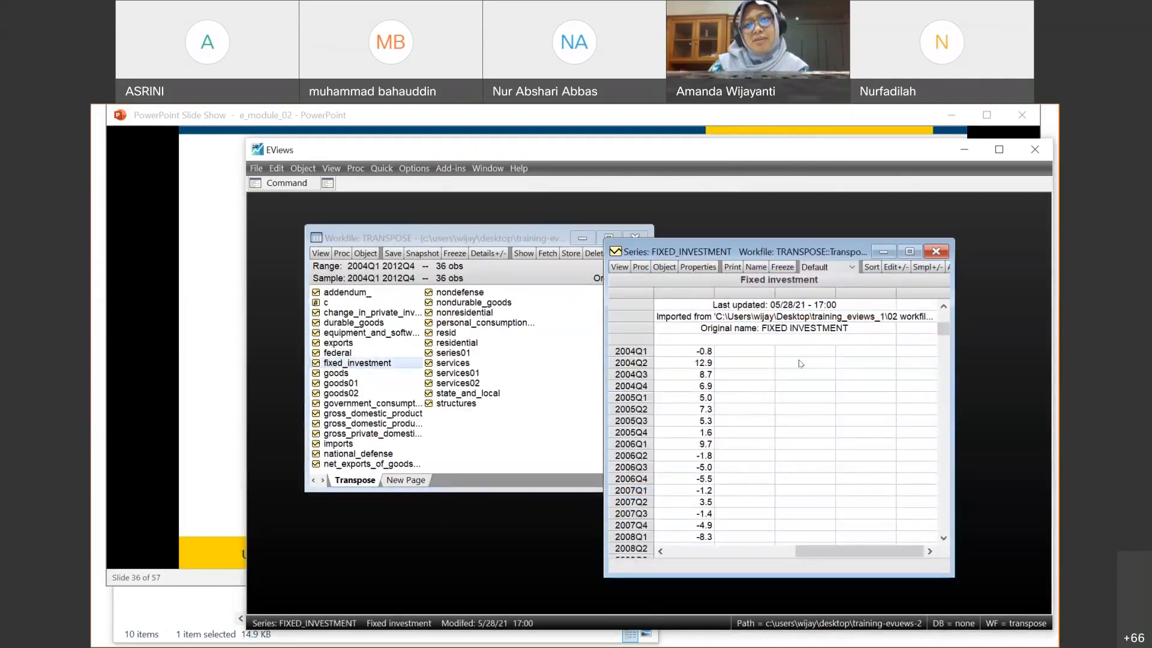
scroll(800, 363, "down", 5)
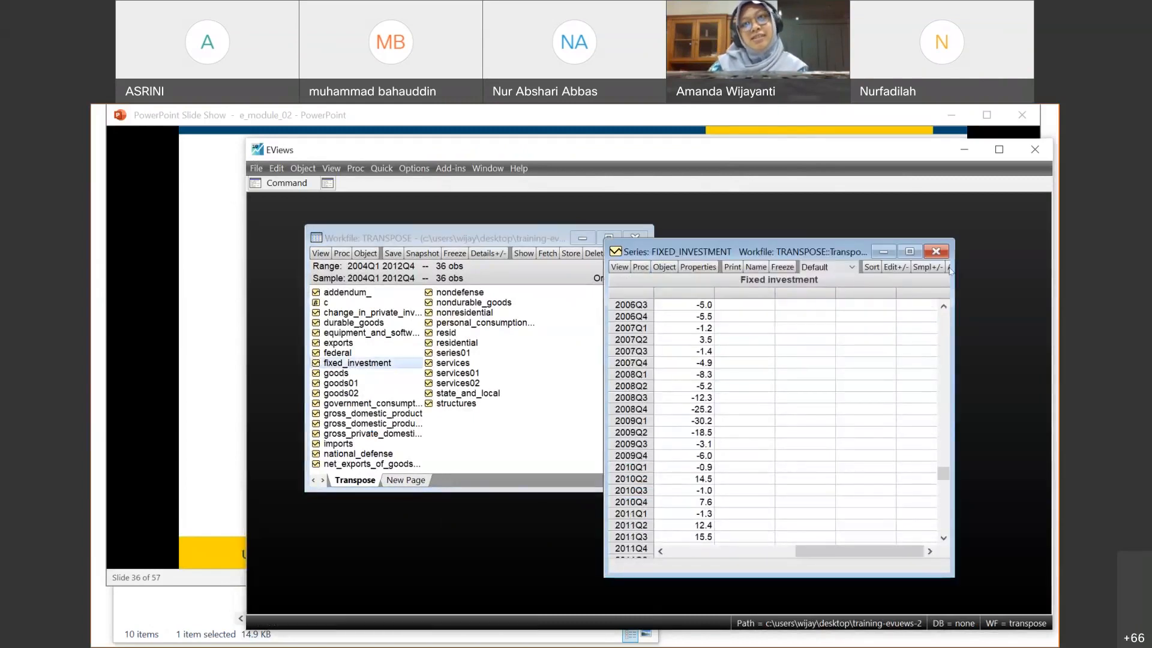
left_click(935, 250)
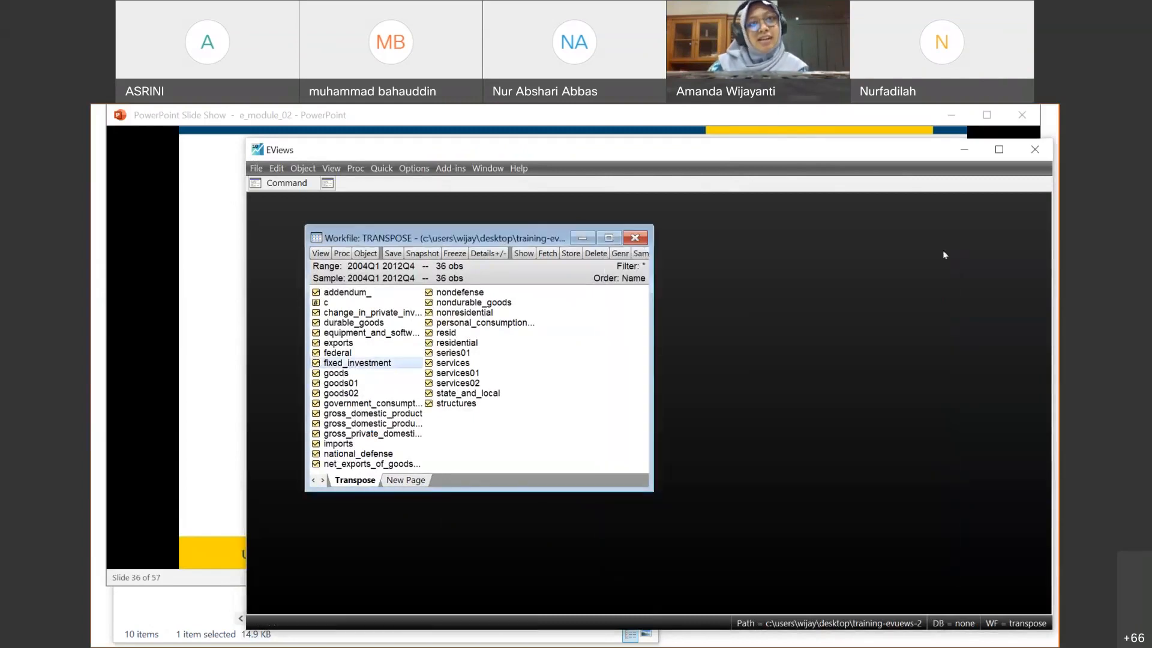
double_click(454, 345)
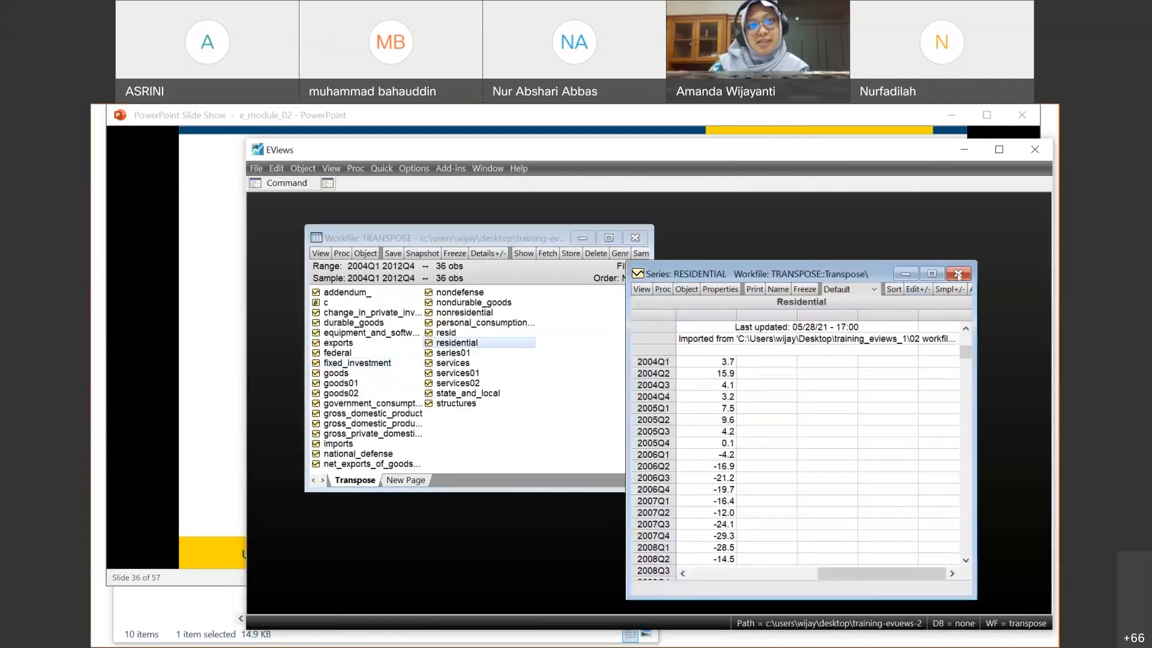
left_click(956, 273)
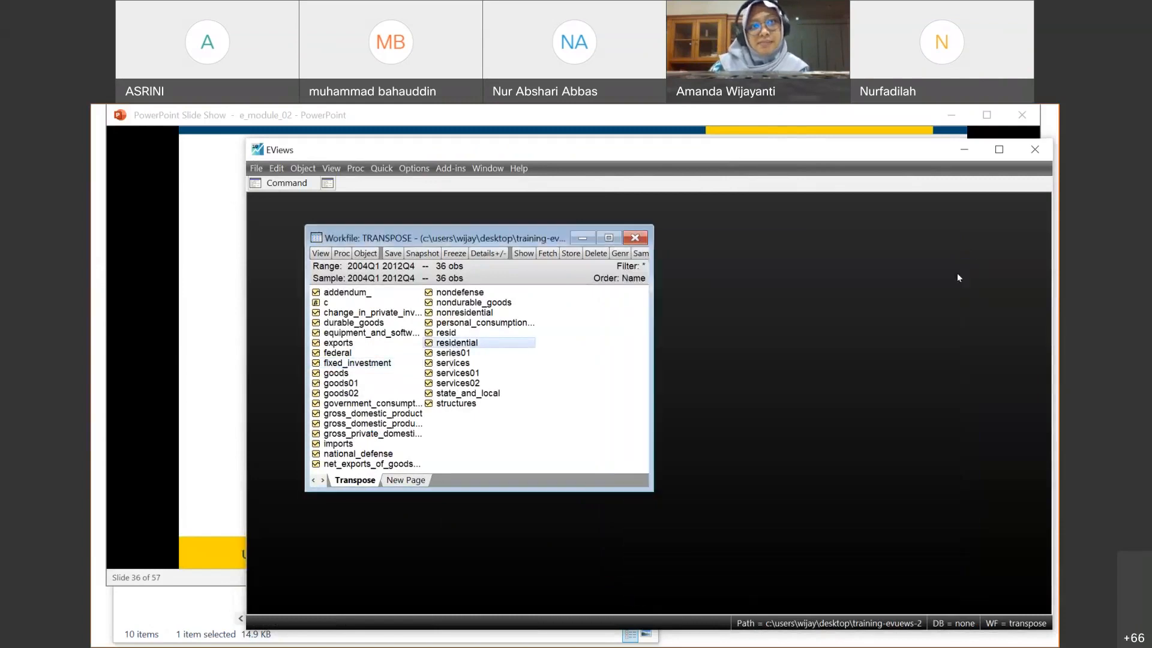
Step: Close the TRANSPOSE workfile without saving and advance the PowerPoint slide show to slide 38 on transposing data by command
left_click(635, 239)
left_click(649, 427)
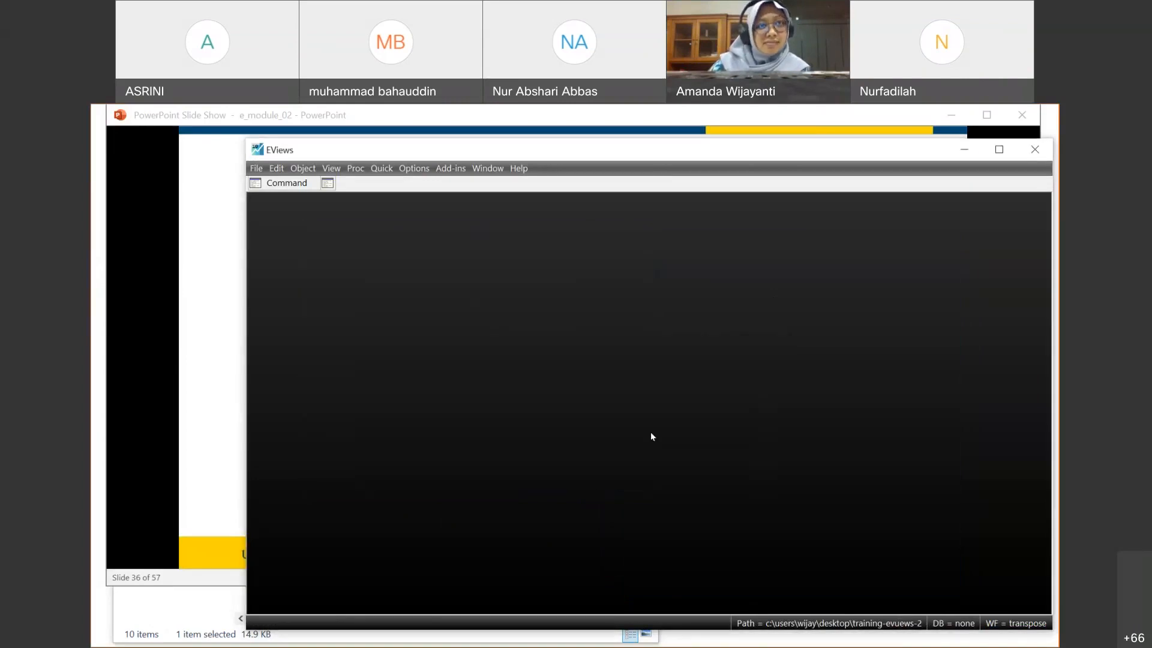
left_click(195, 340)
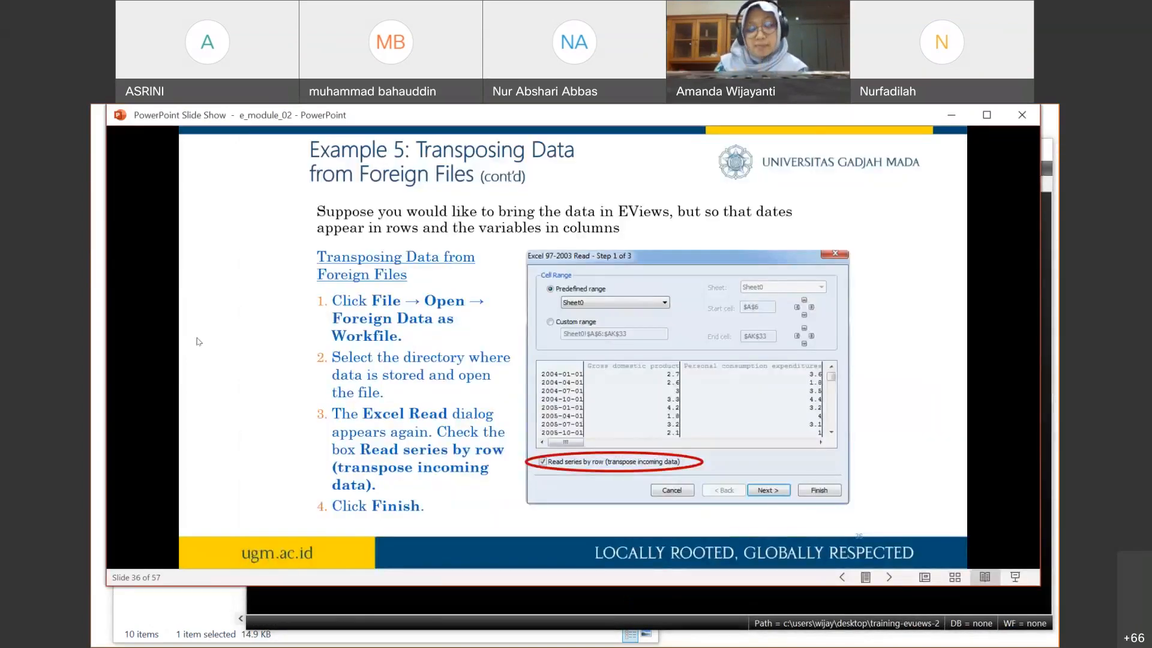
left_click(198, 342)
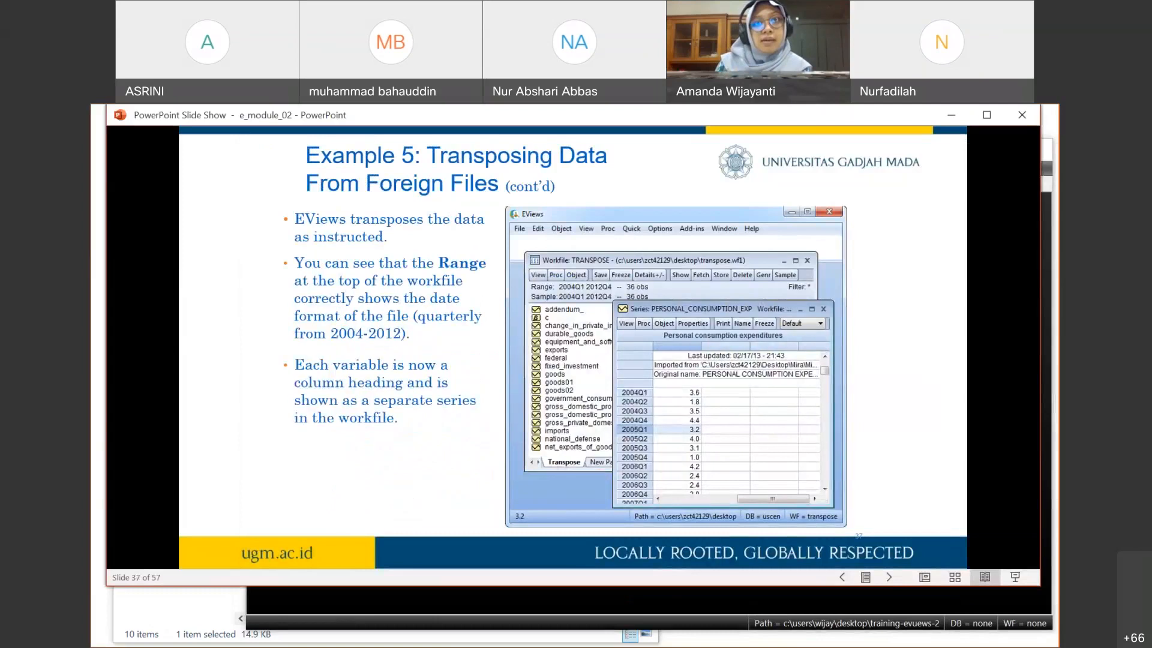
key("Right")
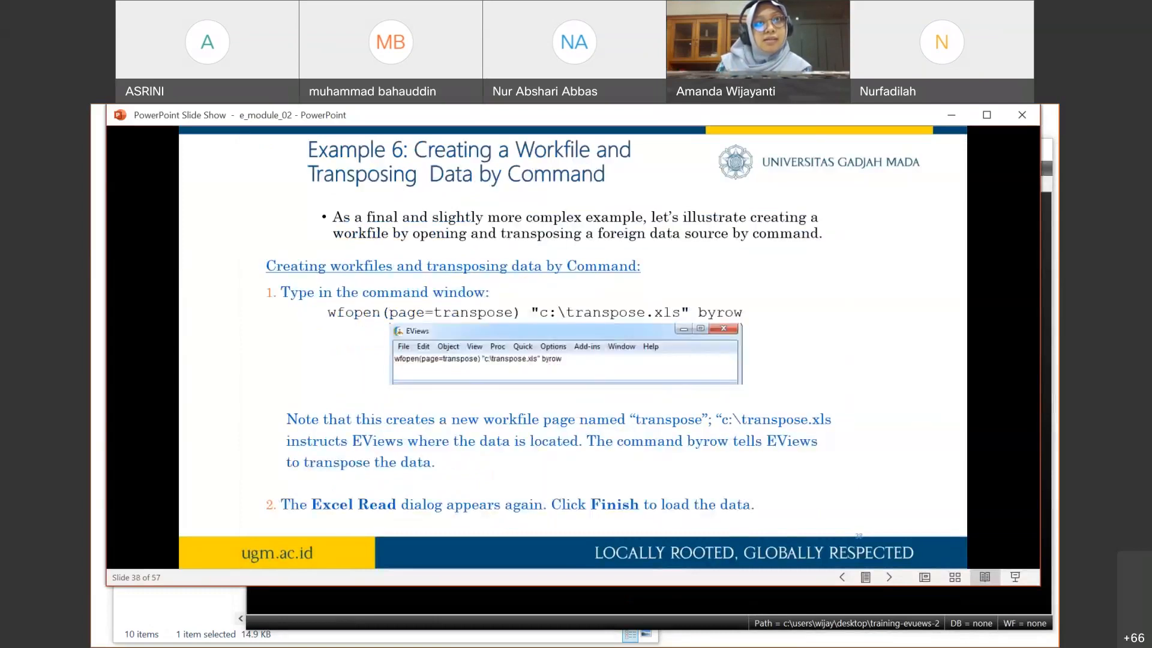
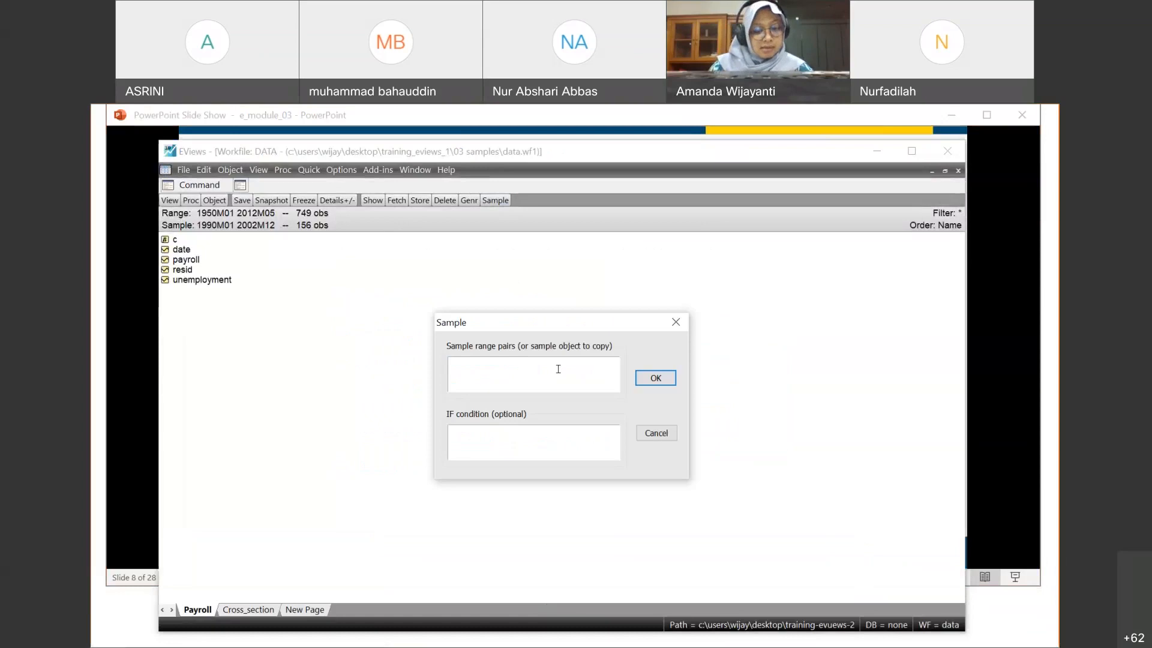
Step: Enter the first date pair 1960m03 1970m02 as the DATA workfile's sample range, consulting the slide for the dates
type("60")
left_click(1032, 304)
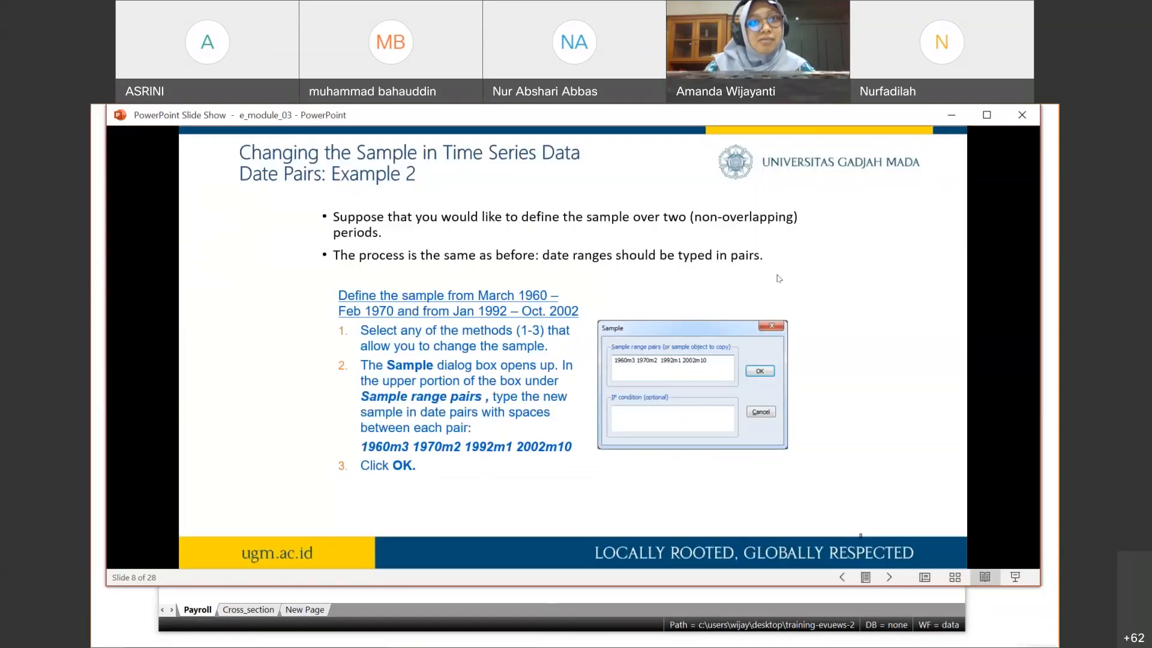
mouse_move(1039, 646)
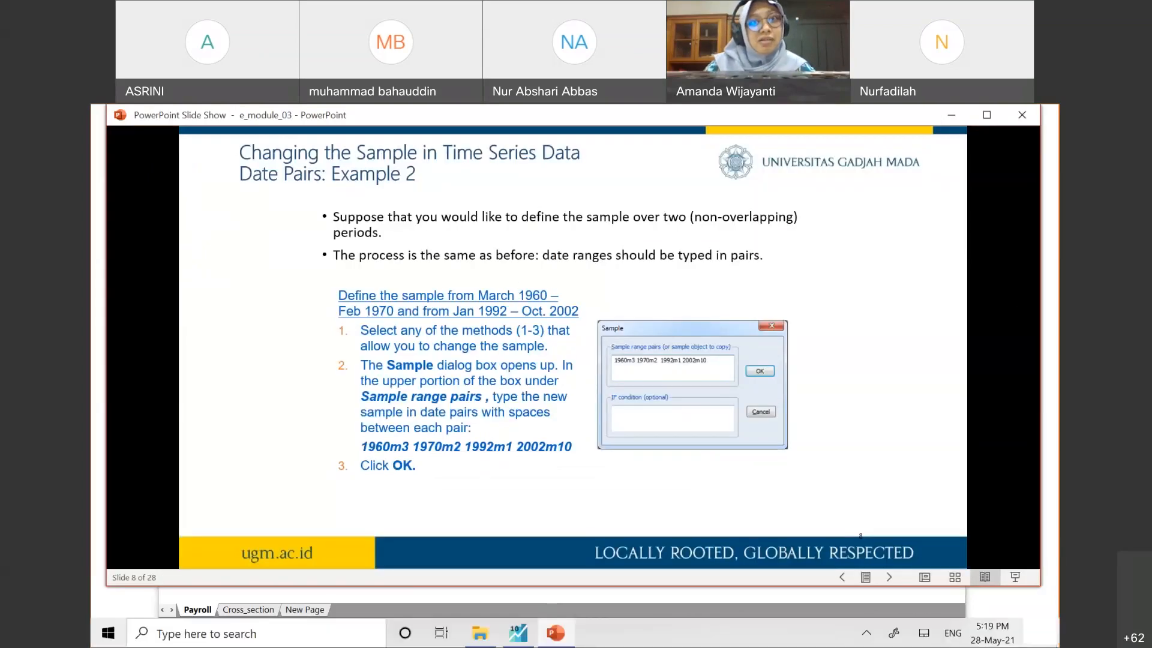
left_click(532, 633)
type("m03")
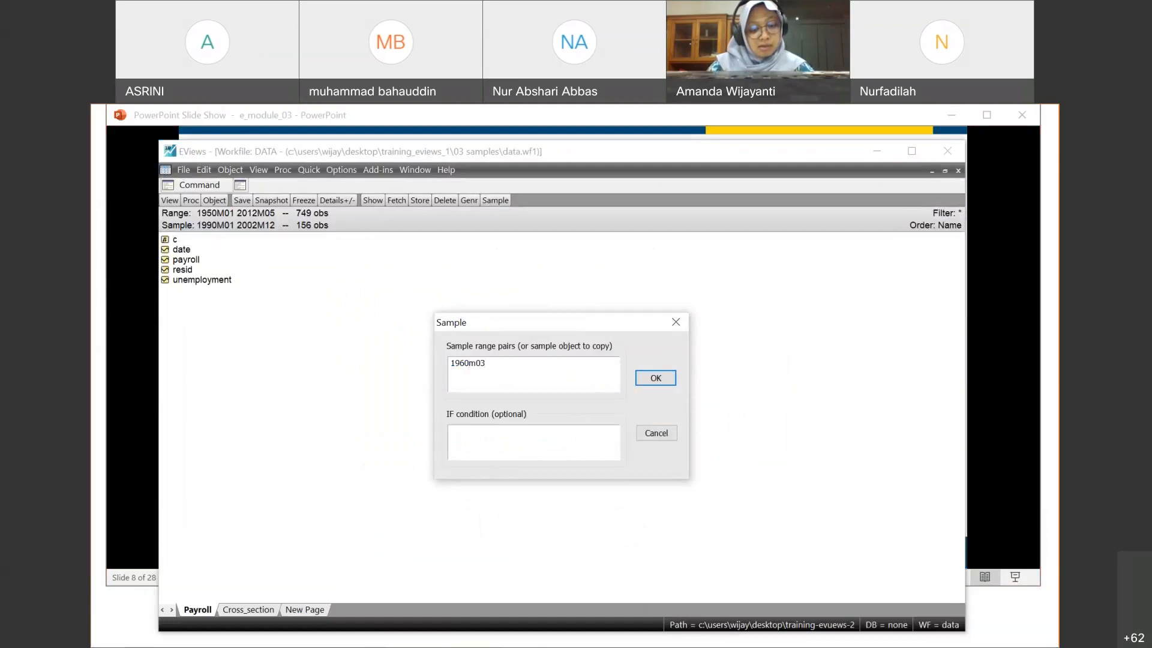
type(" 1970m02")
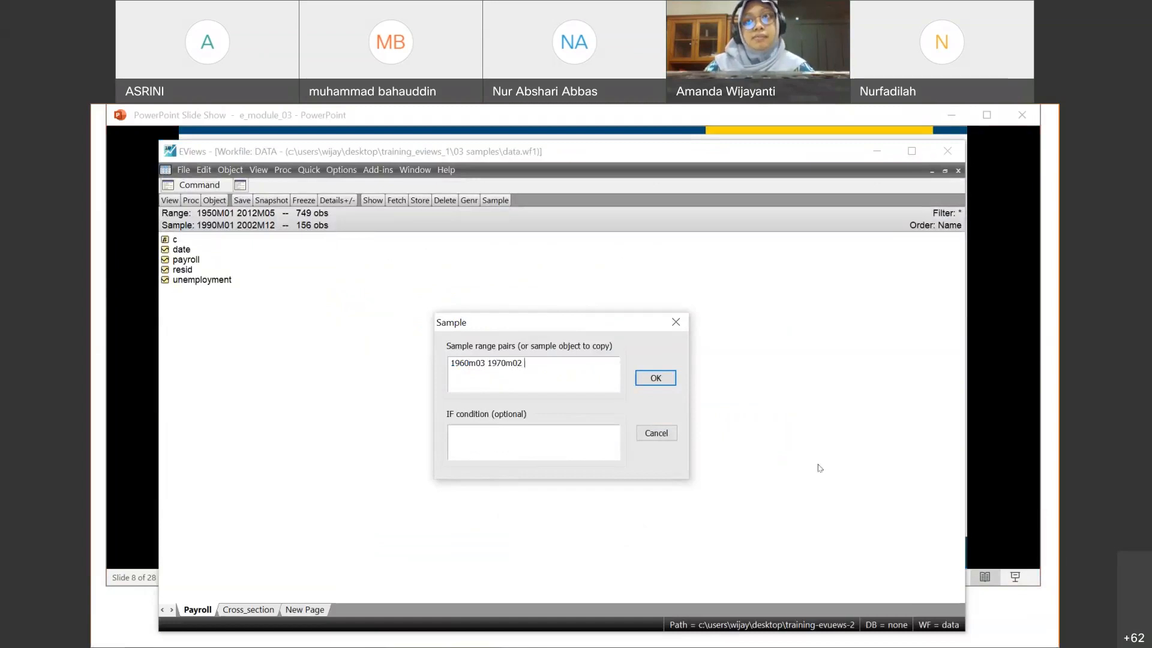
Step: Add the second date pair 1992m02 2002m10 to the sample range, apply it, and try to open the payroll series
left_click(991, 348)
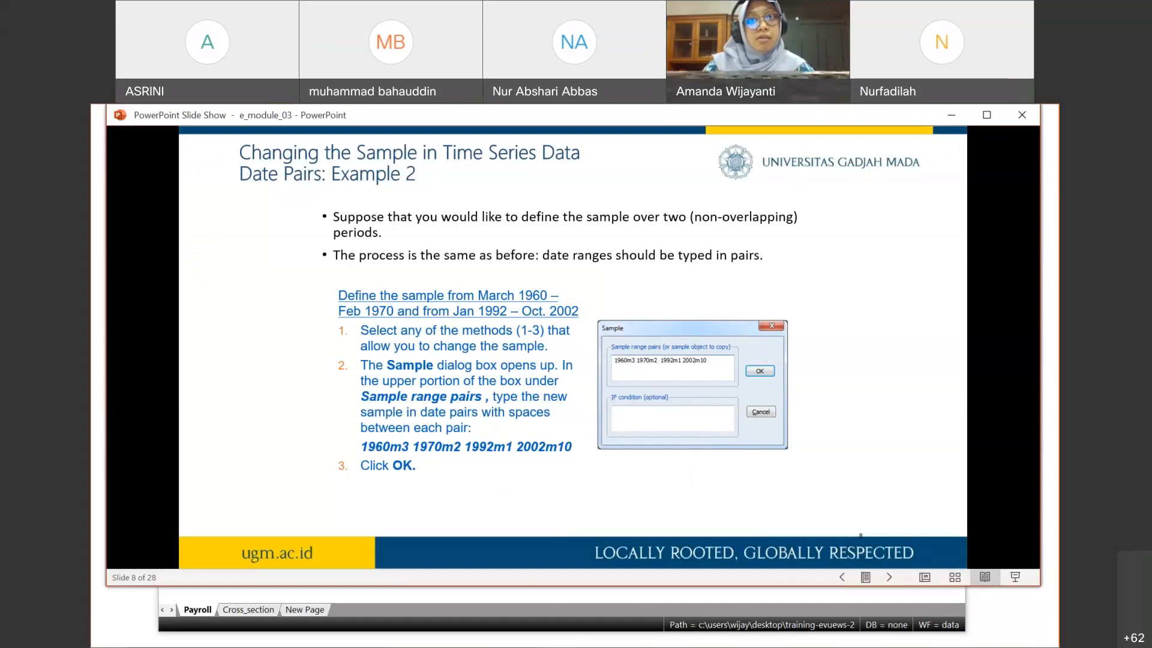
mouse_move(581, 628)
left_click(517, 633)
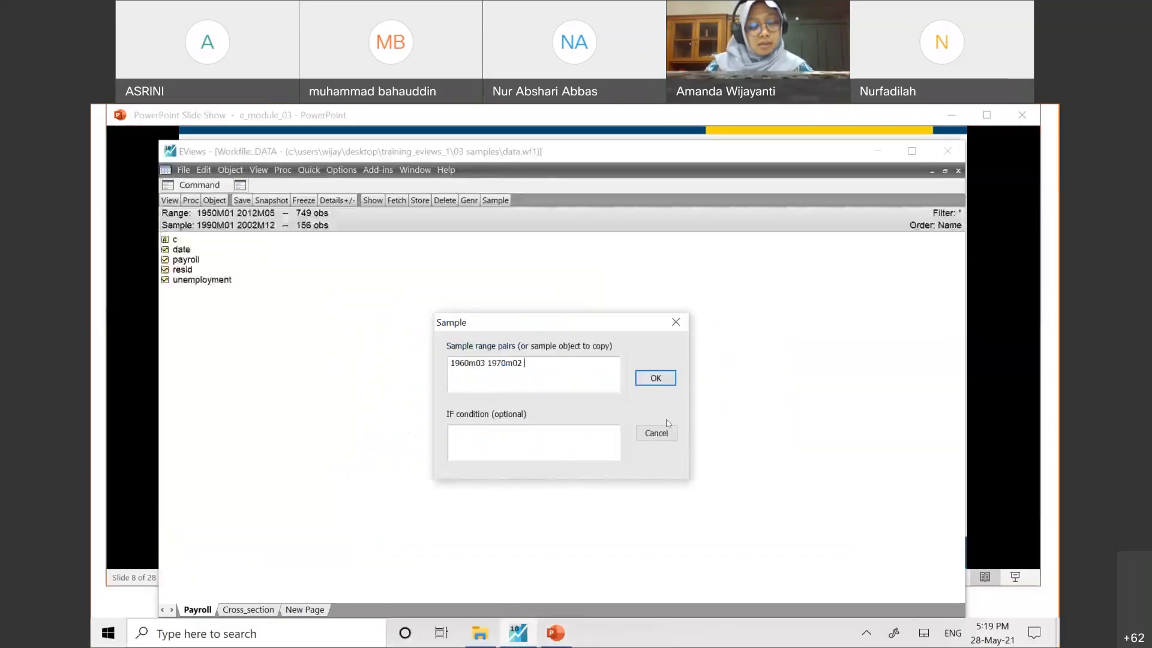
type("199202")
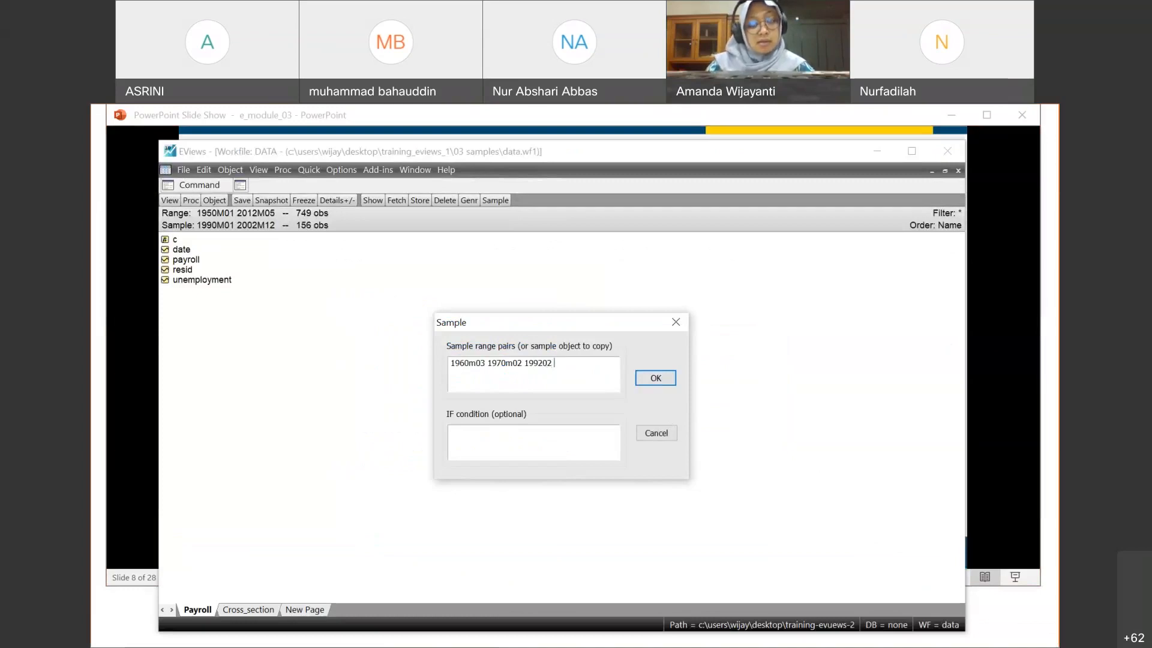
left_click(976, 336)
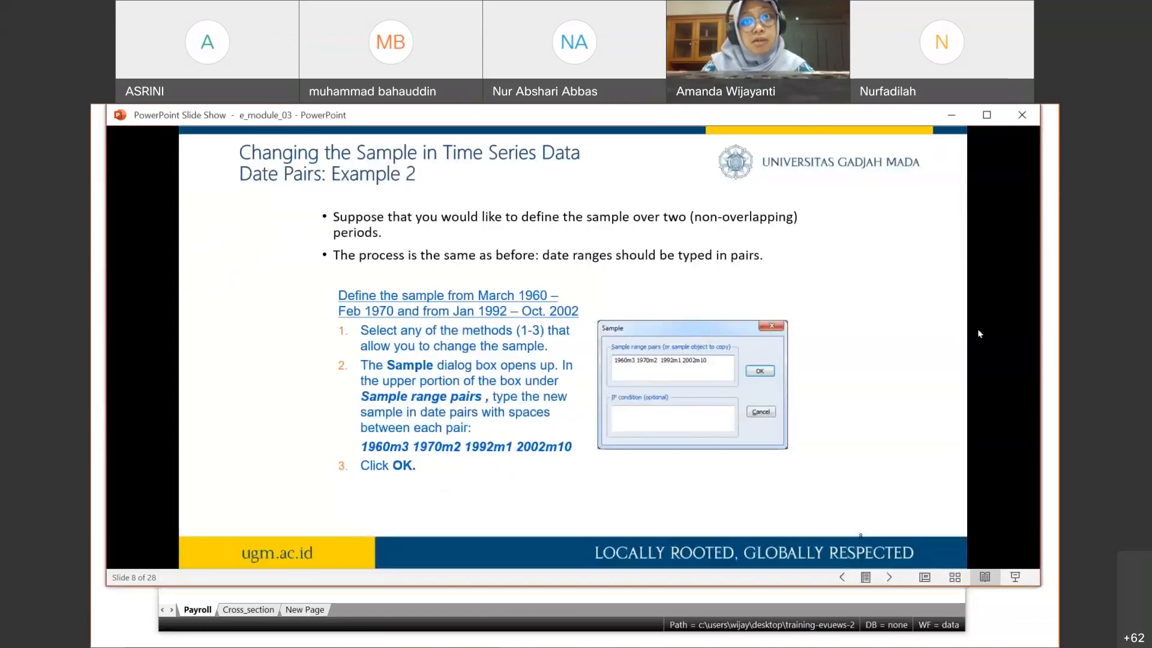
left_click(515, 631)
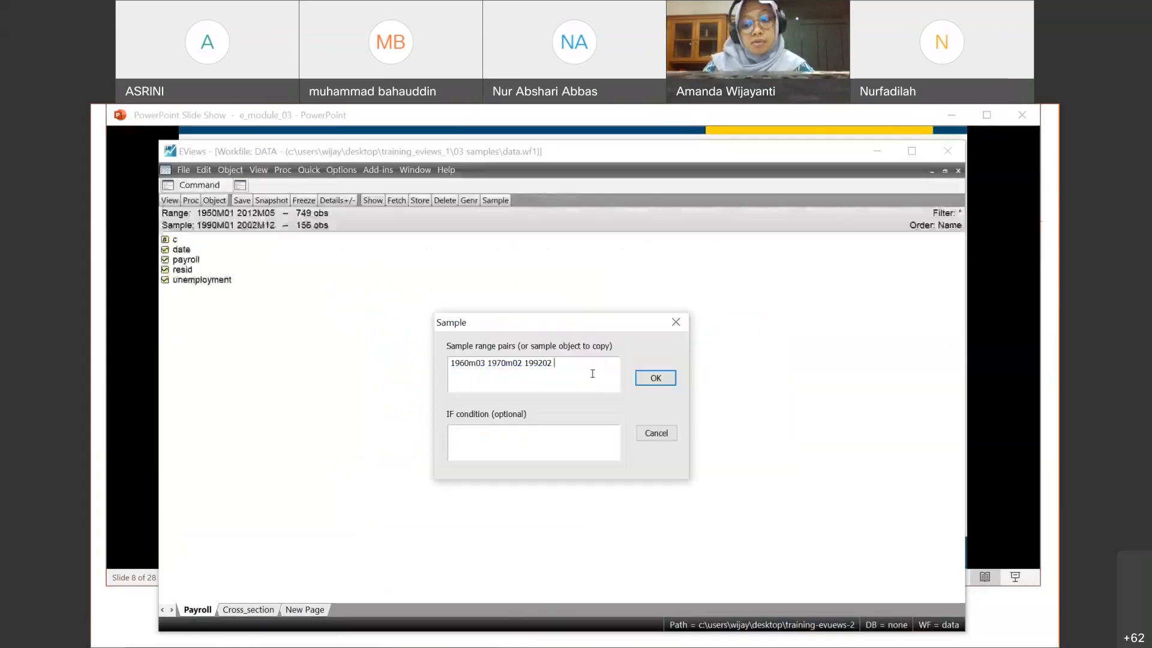
type("m02 2002m10")
left_click(659, 379)
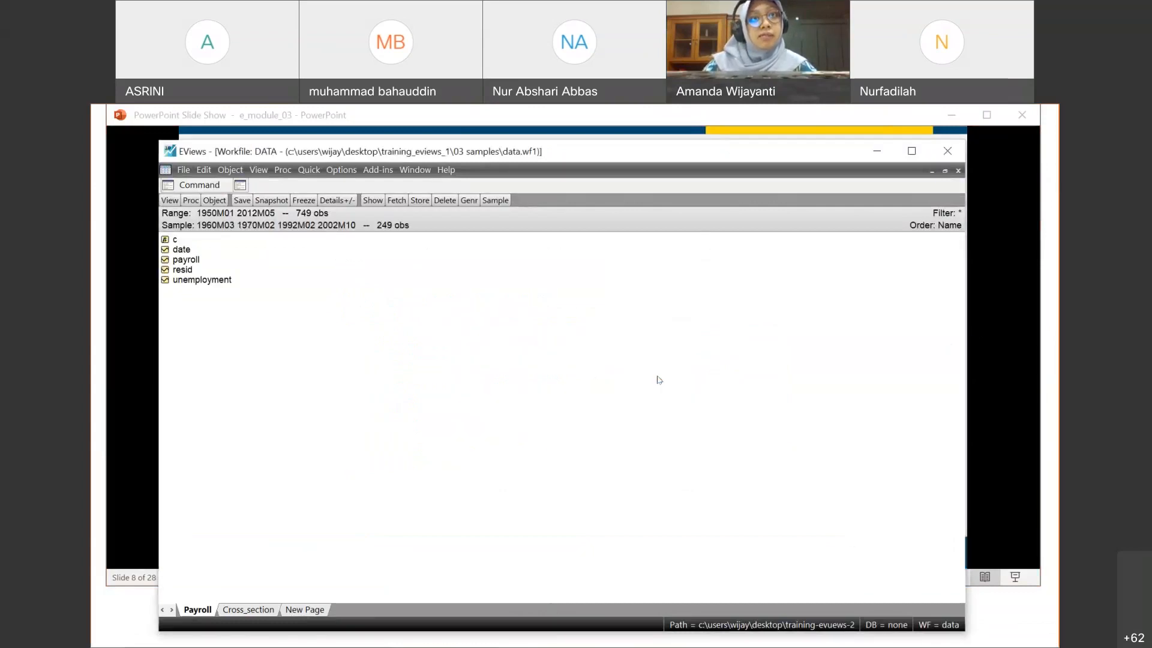
double_click(191, 259)
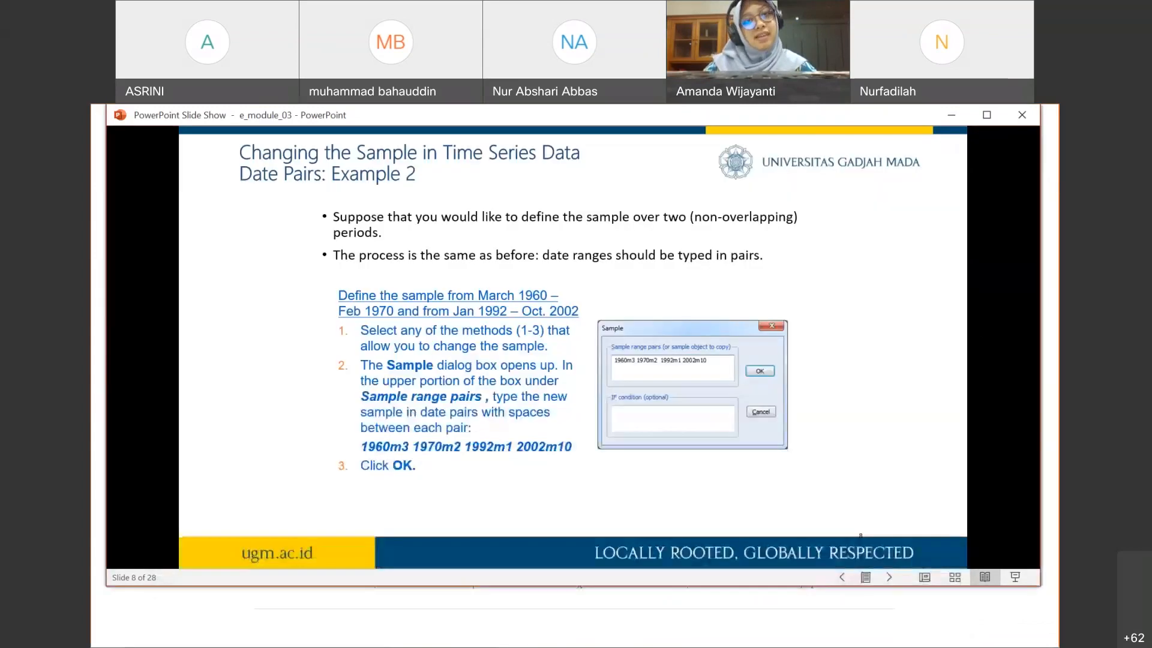
Step: Start EViews 10 again and reopen the DATA workfile
mouse_move(342, 645)
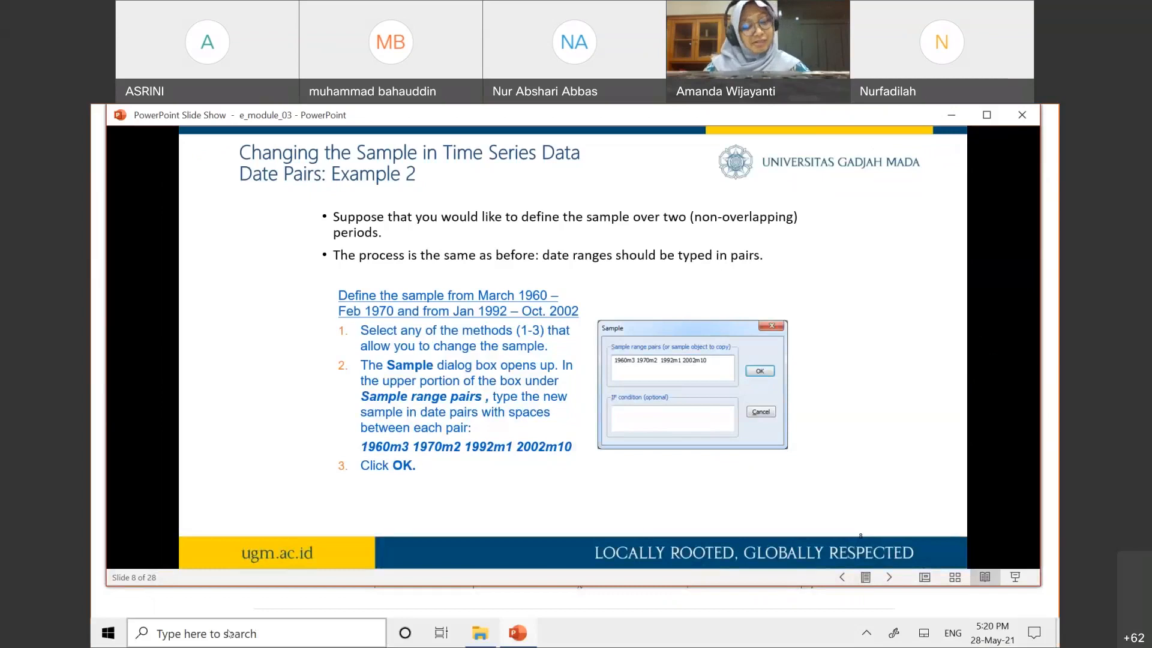
left_click(229, 633)
type("evi")
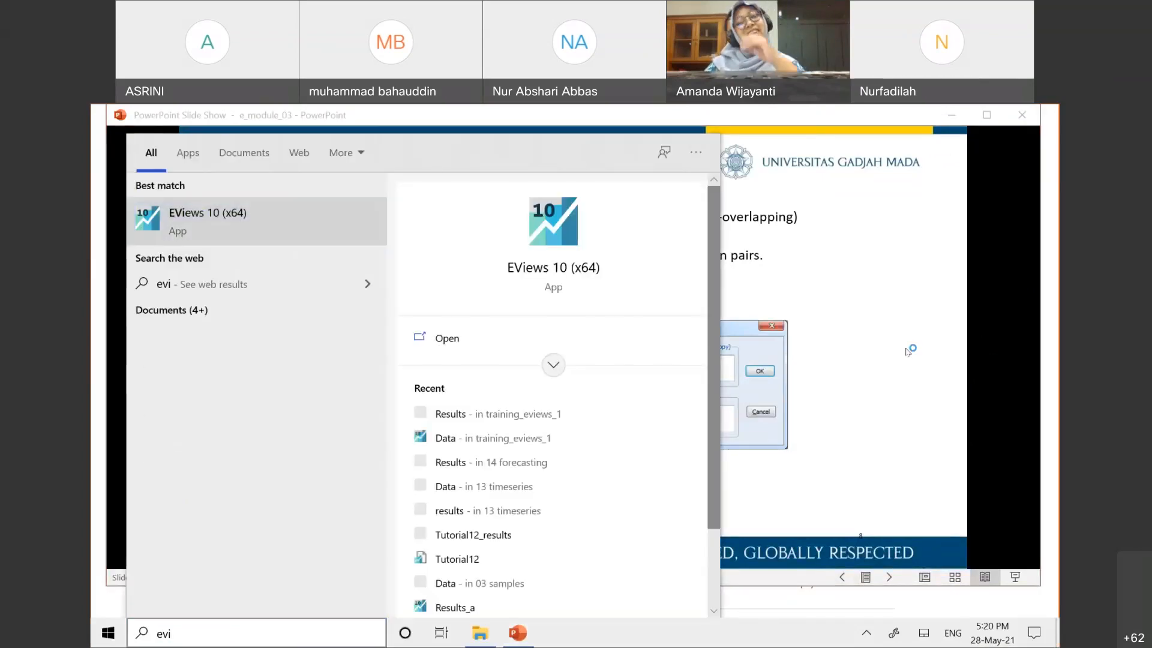
key("Return")
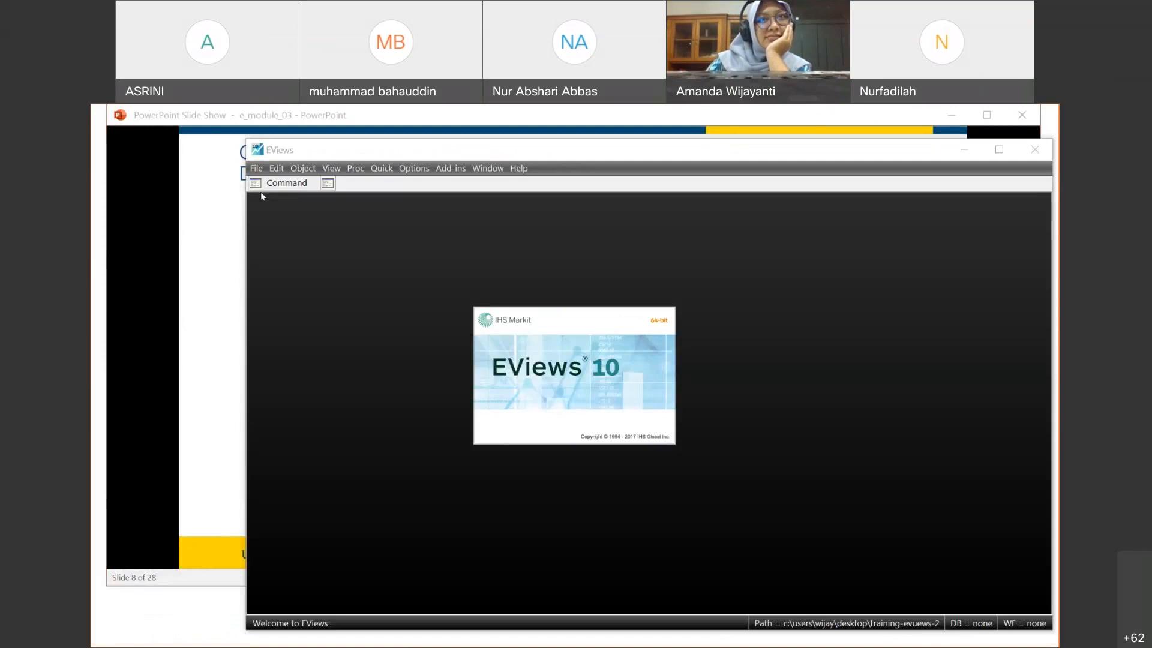
left_click(637, 420)
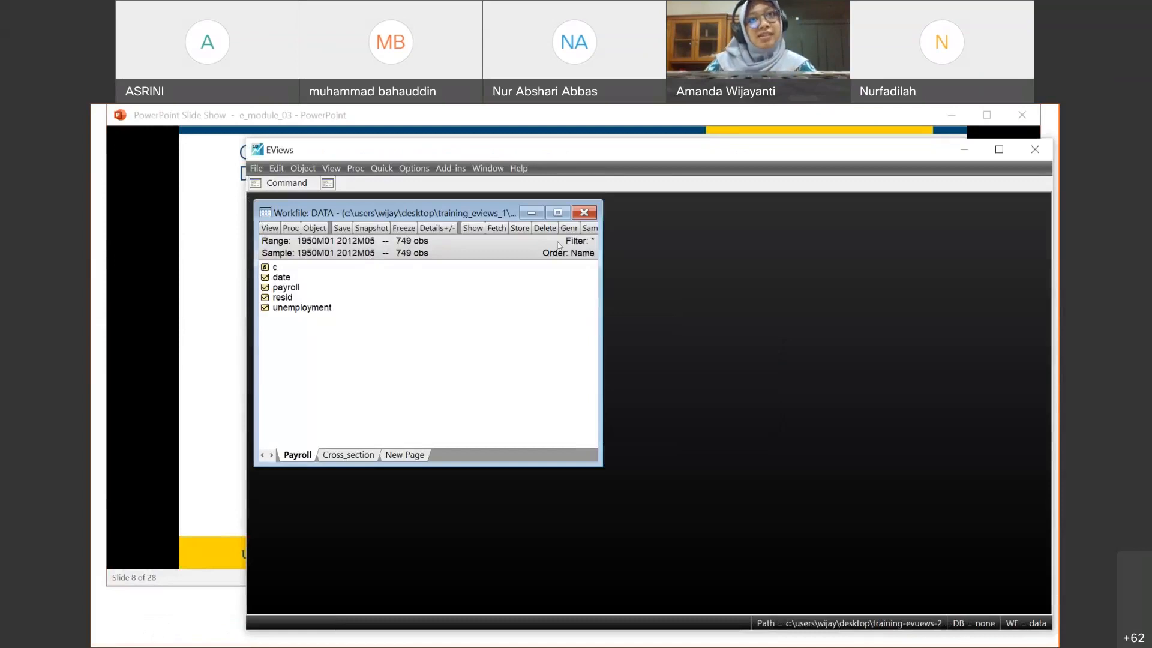
Step: Set the Payroll page's sample to 1960m03 1970m02 1990m01 2002m10 and show the payroll series graph beside the workfile window
left_click(589, 228)
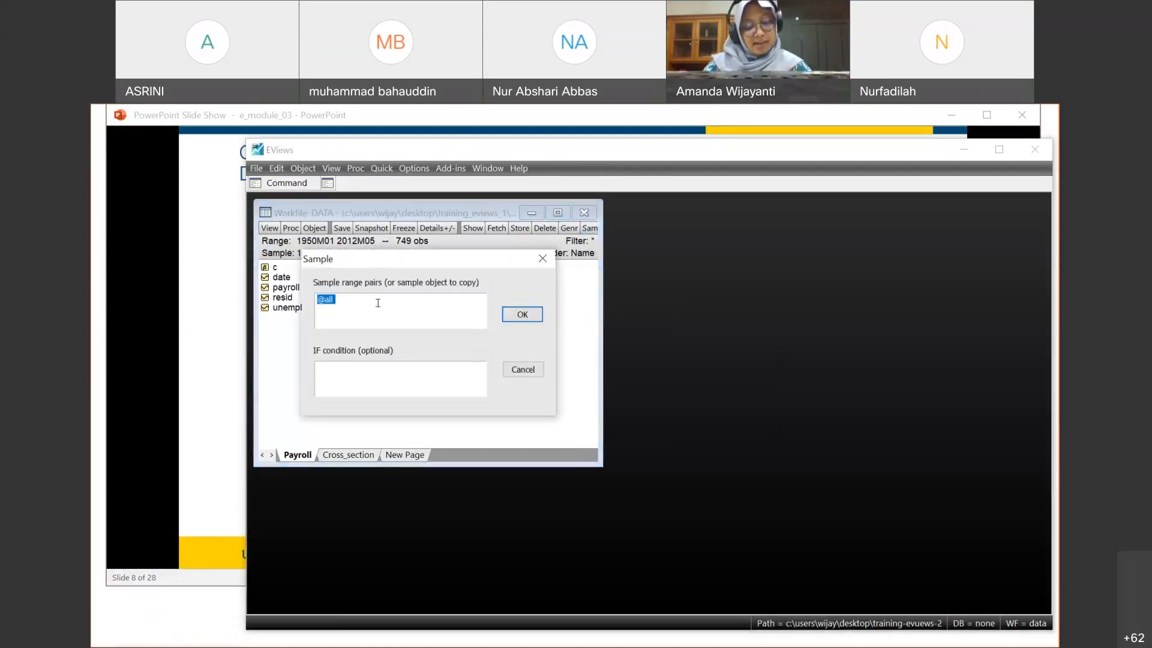
type("1960")
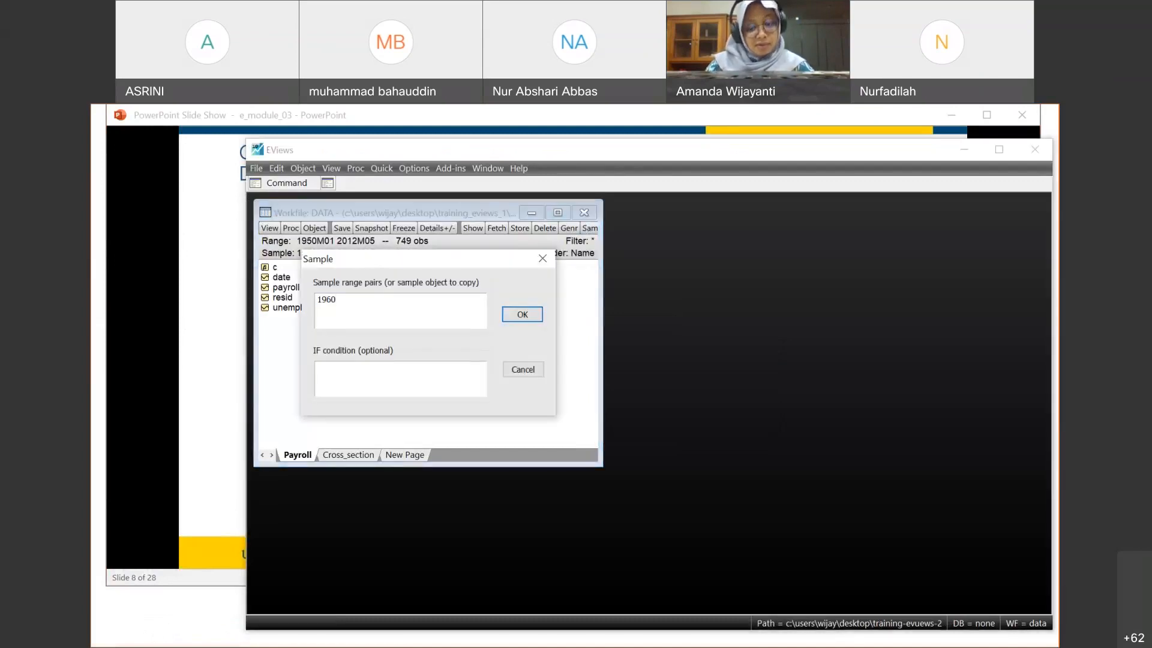
type("m03")
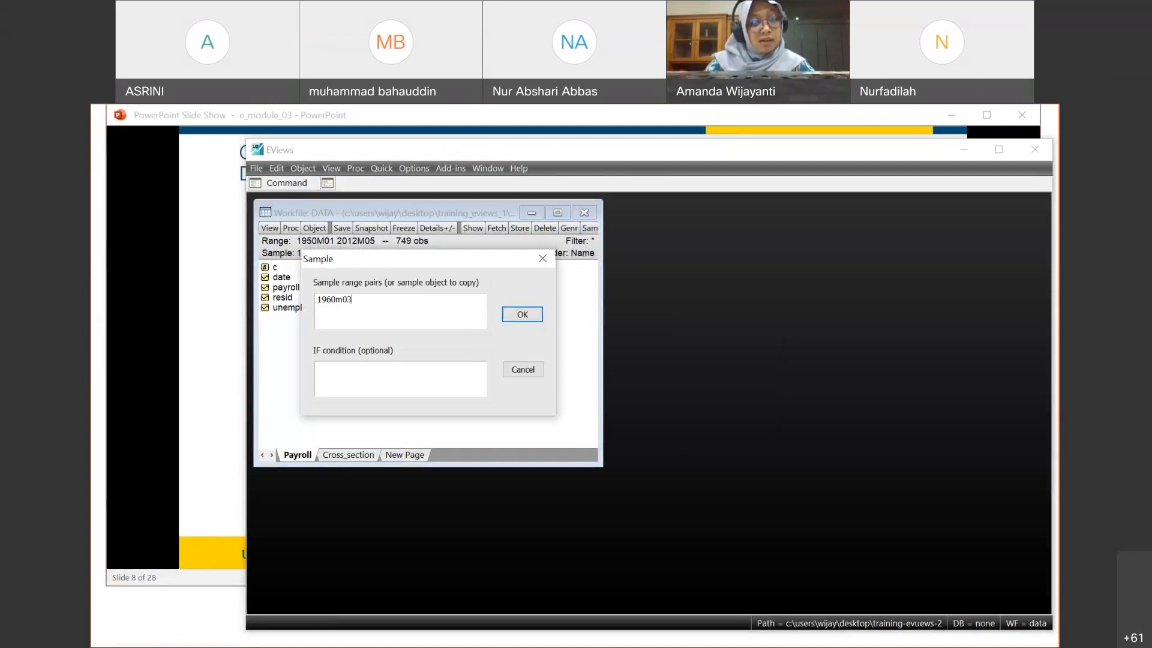
type(" 1970m02")
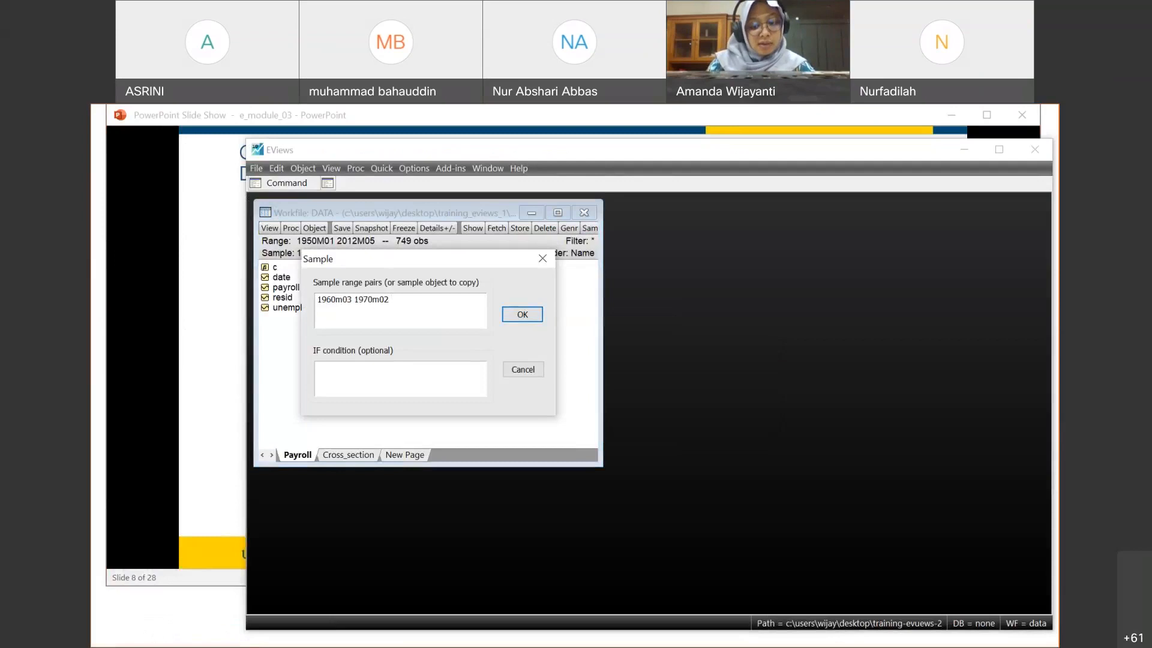
type(" 1990")
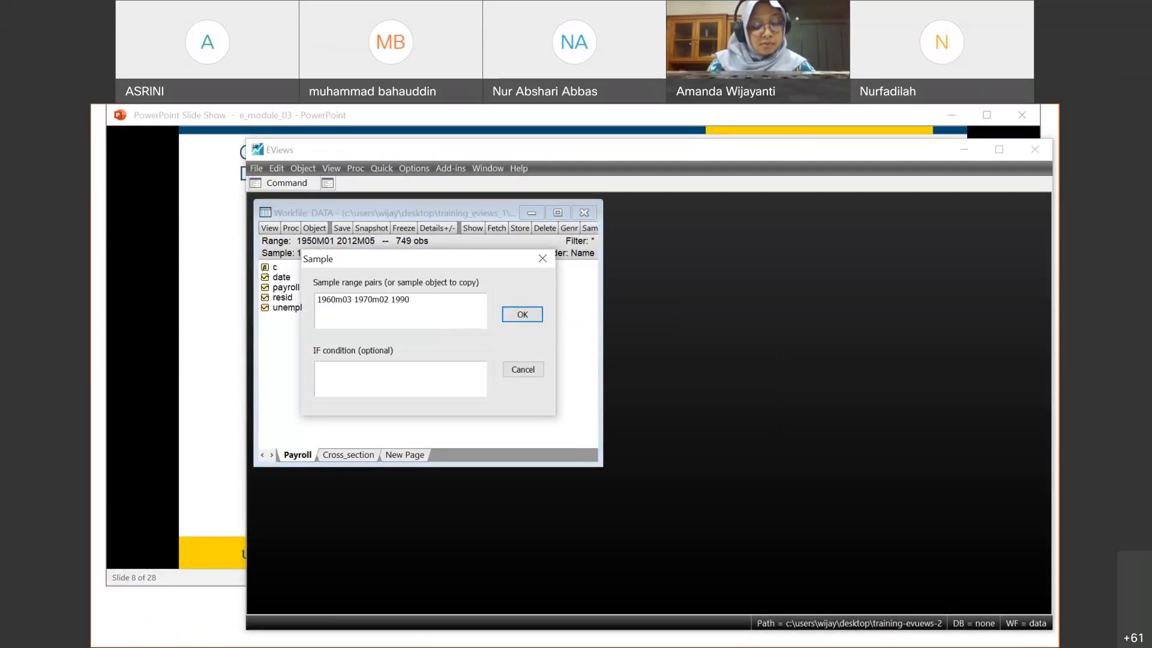
type("m01 2")
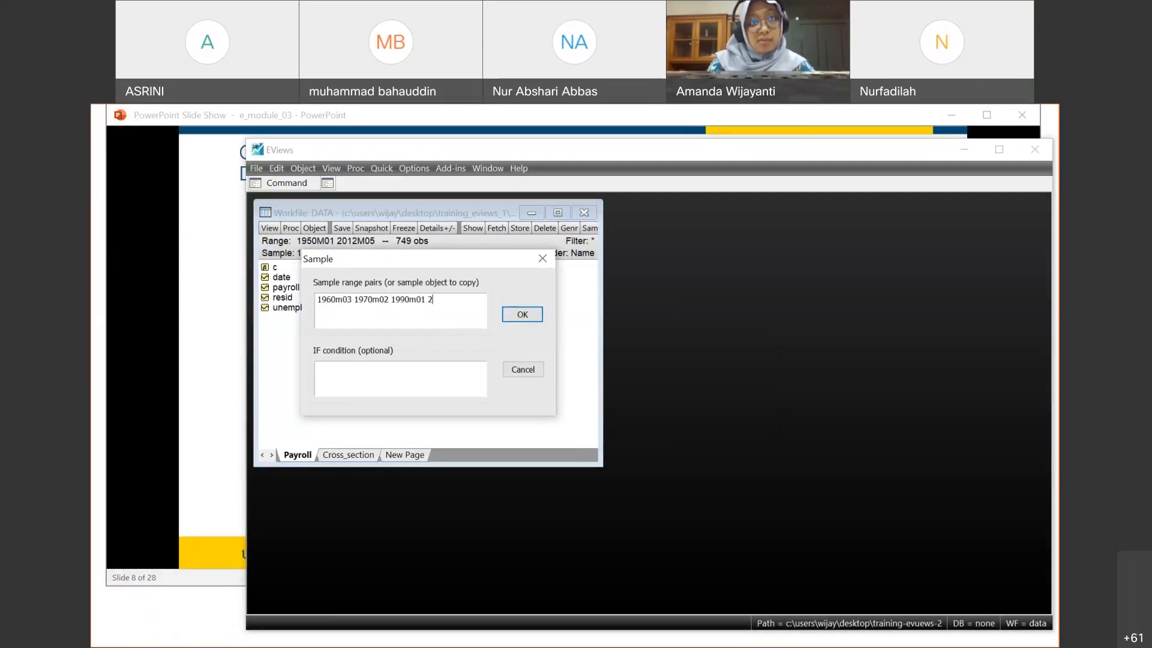
type("002m10")
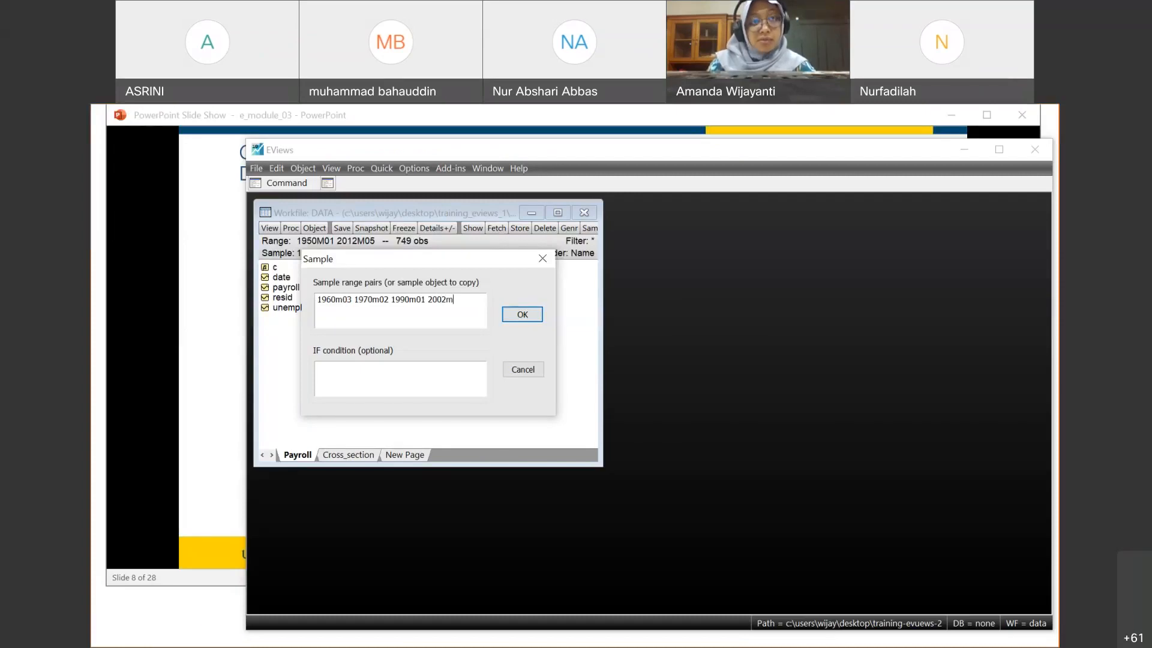
left_click(521, 314)
double_click(281, 288)
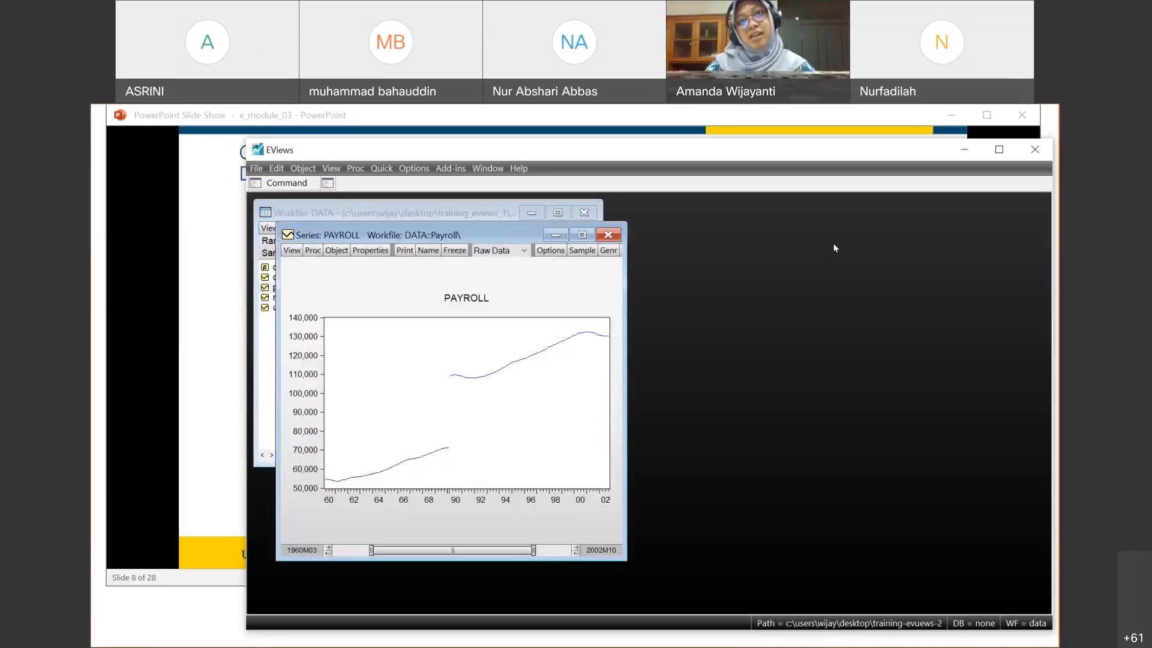
left_click_drag(420, 235, 764, 244)
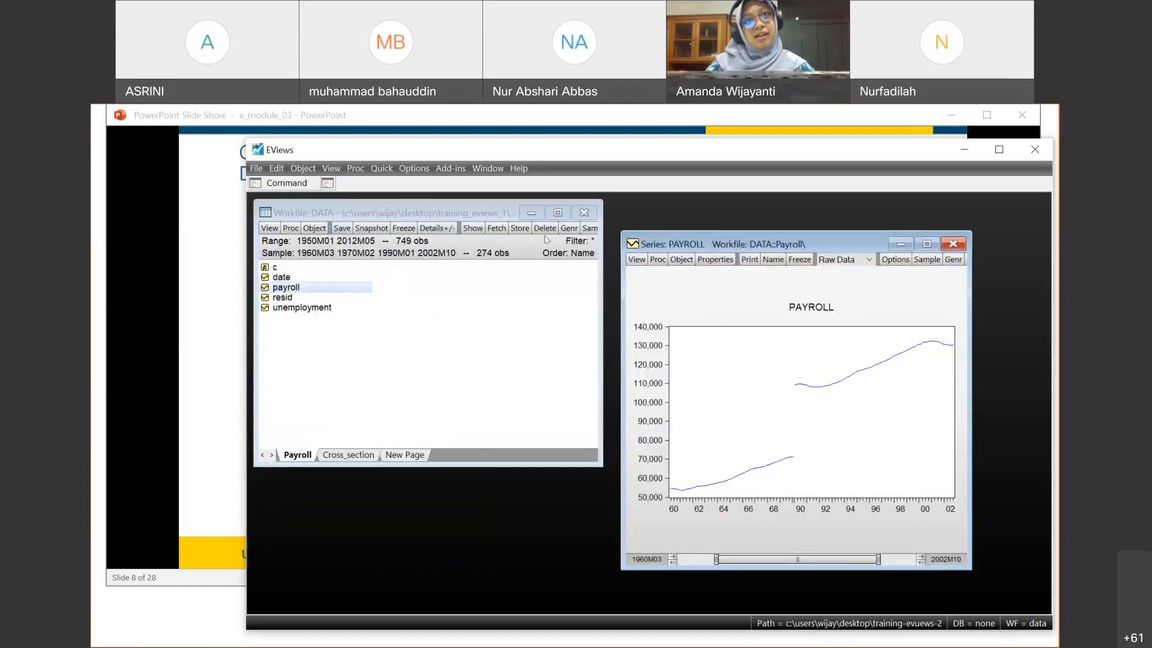
Step: Review the sample range pairs set for the Payroll page and accept them as they are
left_click(588, 232)
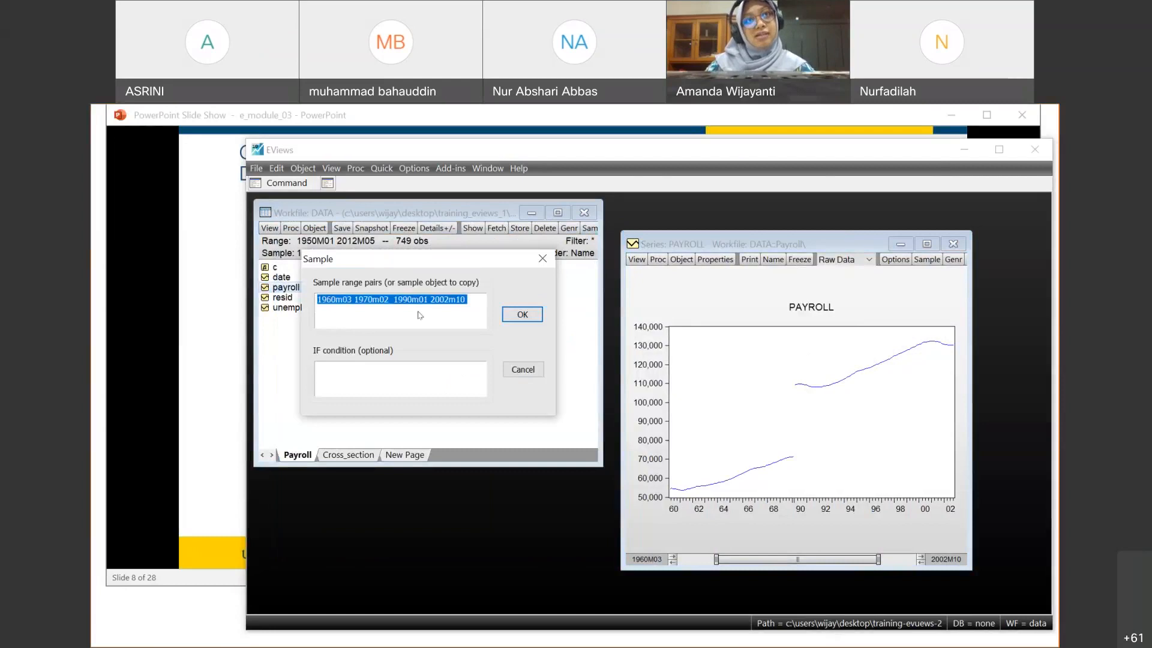
left_click(384, 298)
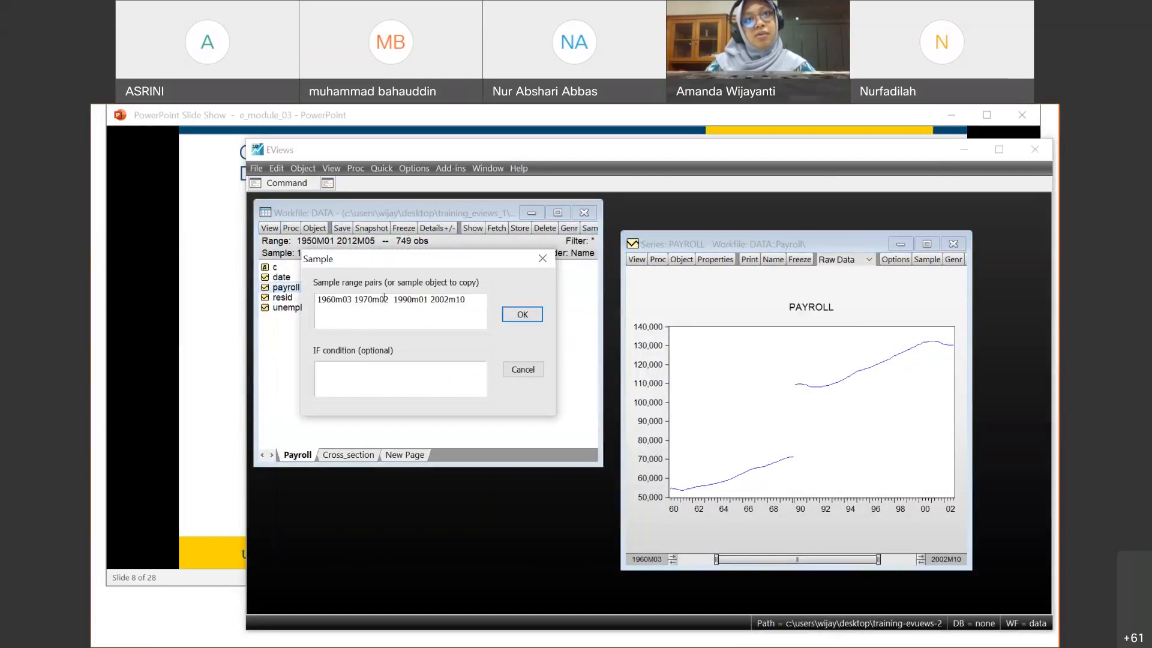
left_click(521, 315)
Step: Switch to the PowerPoint slides and read on to the ones about observation pairs in cross-section data
left_click(234, 308)
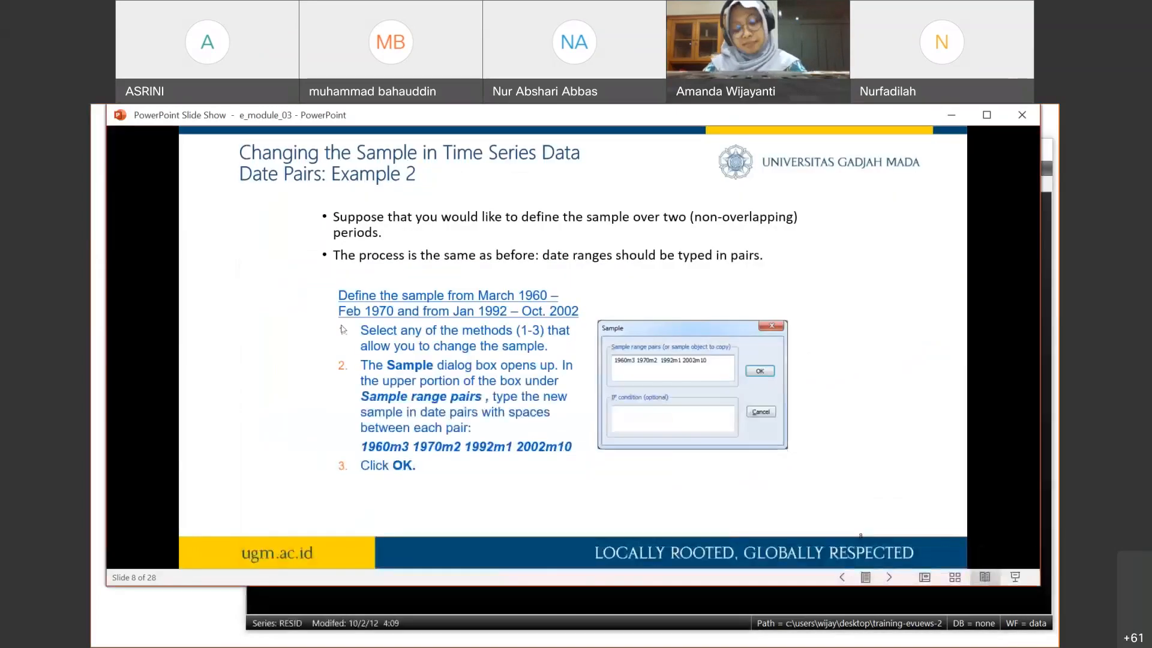
left_click(343, 329)
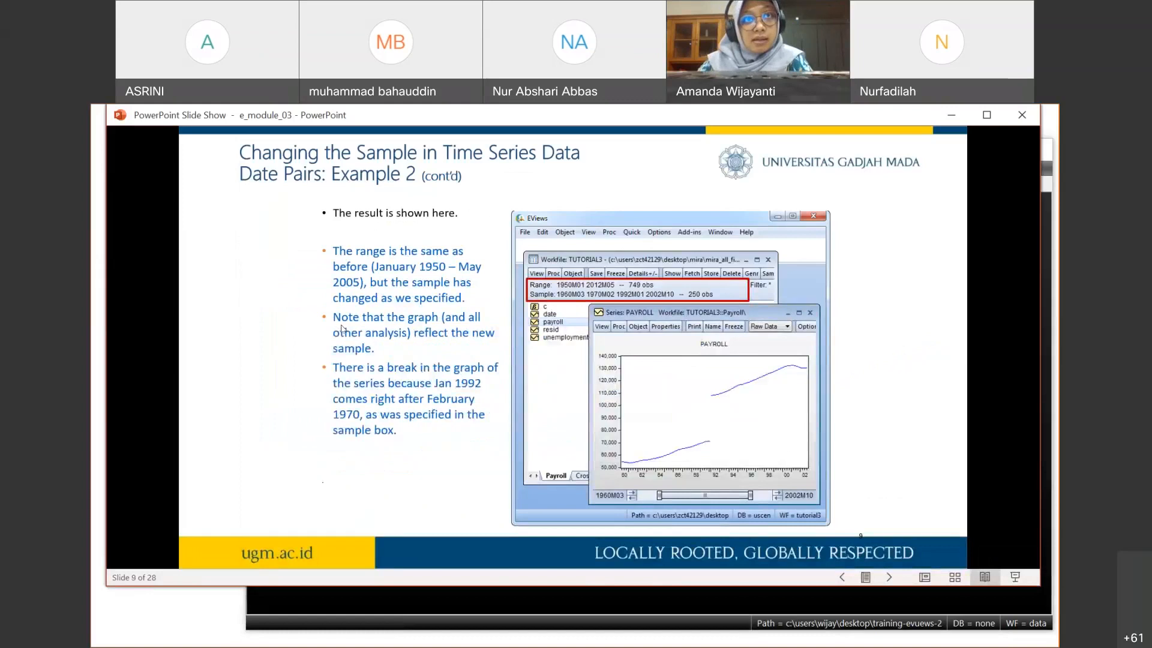
key("Right")
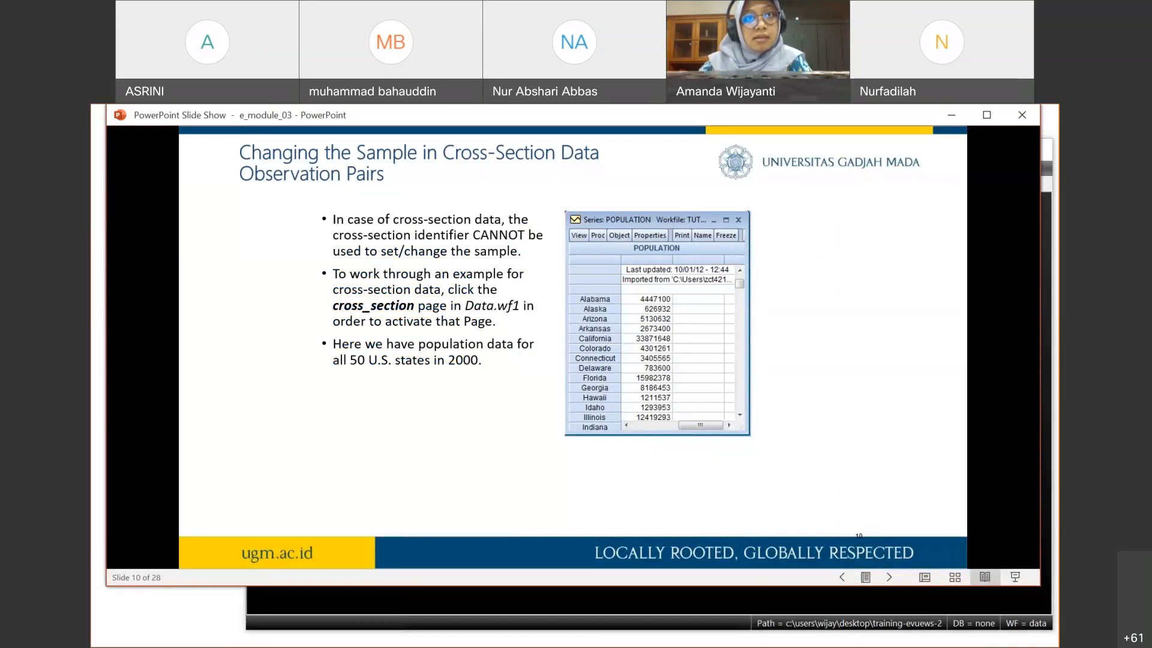
key("Right")
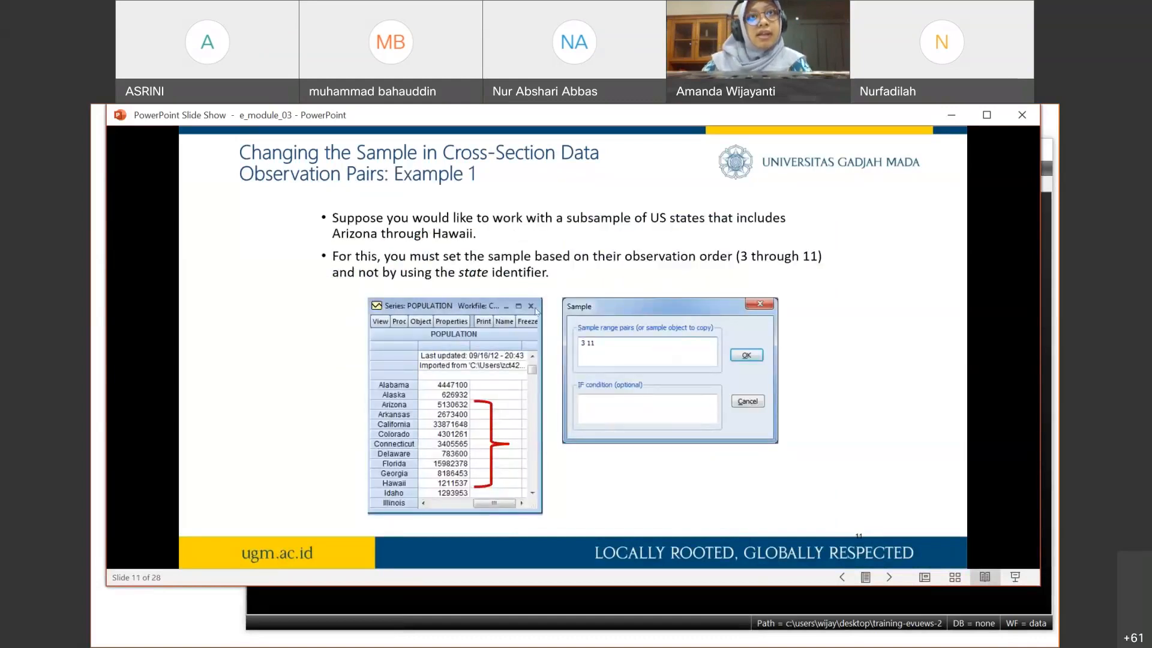
key("Left")
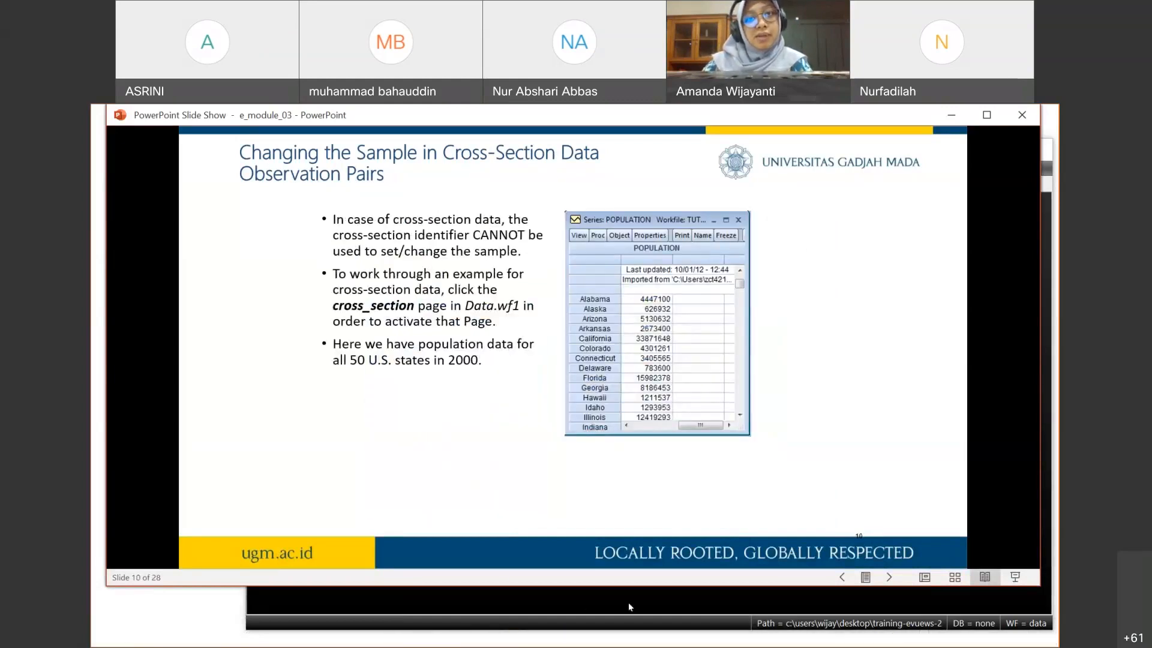
Step: Switch back to EViews, close the payroll graph and activate the Cross_section page of the DATA workfile
left_click(563, 638)
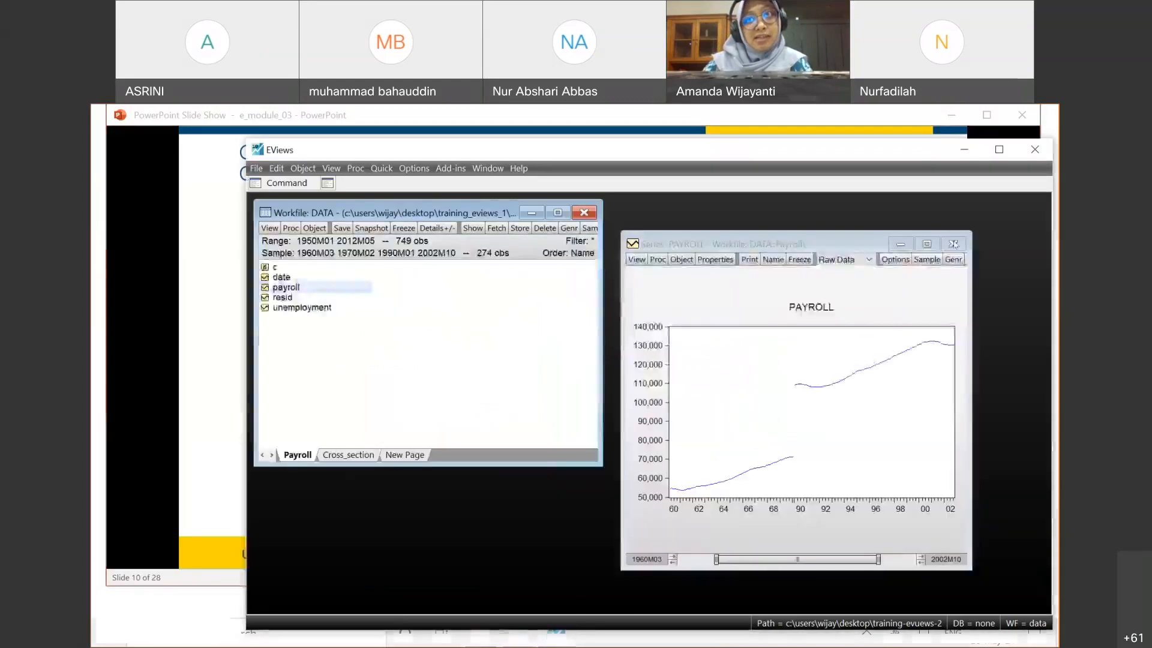
left_click(955, 236)
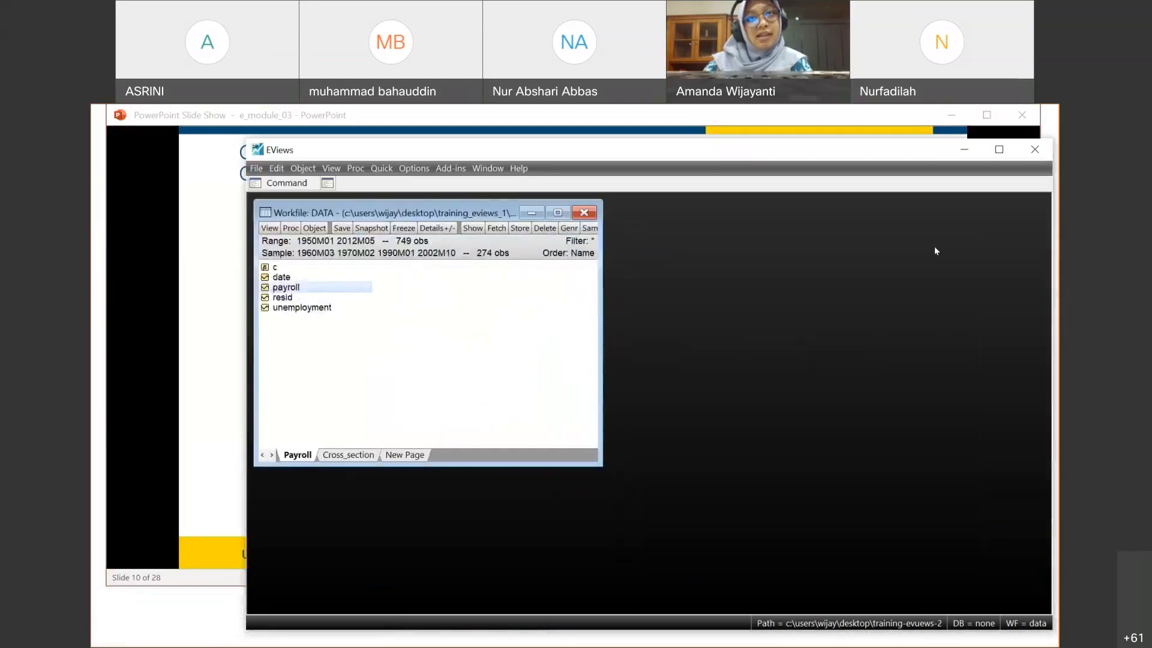
left_click(353, 454)
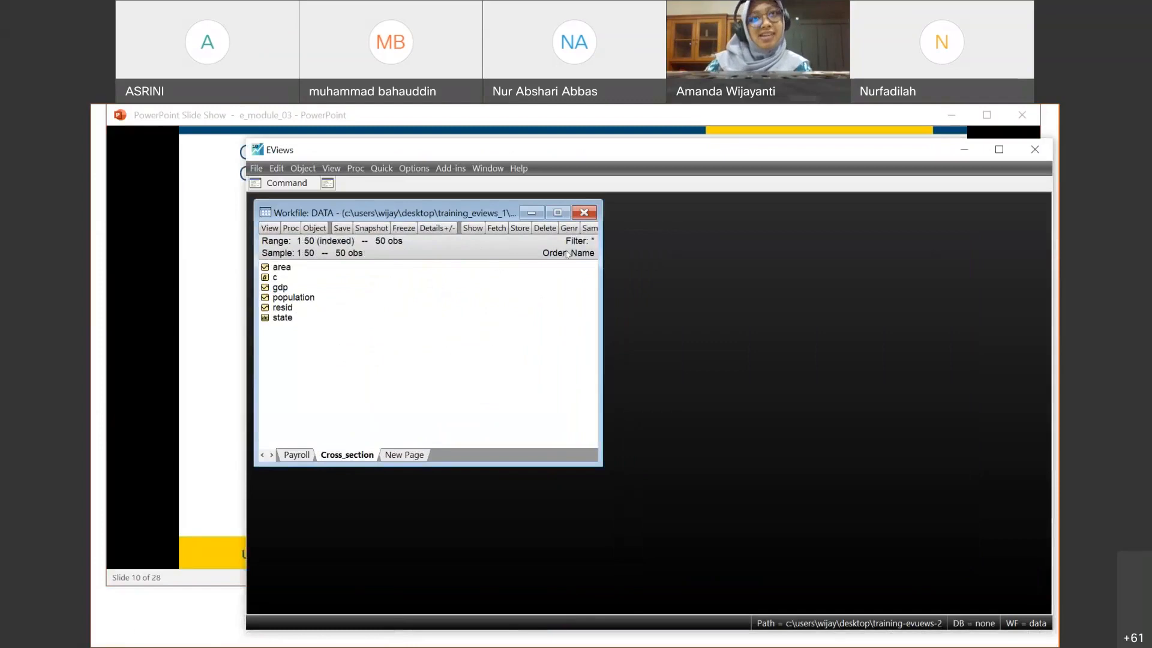
Step: Set the Cross_section page's sample to the observation pair 3 11, consulting the Example 1 slide for the values
left_click(590, 228)
left_click_drag(420, 262, 729, 261)
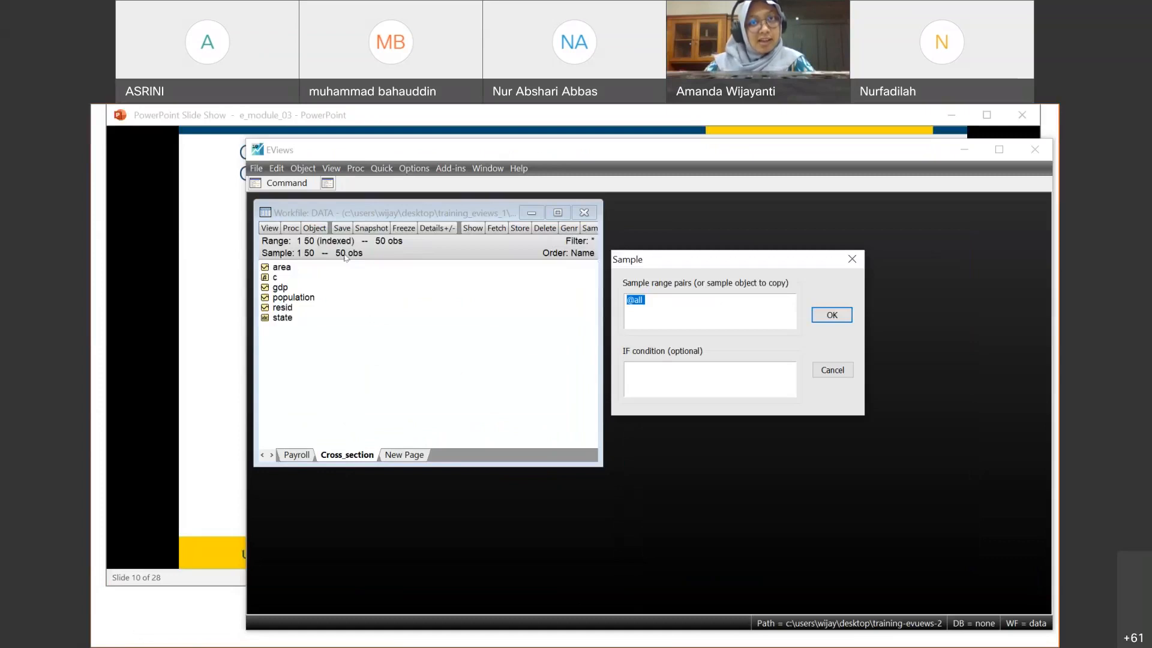
key("BackSpace")
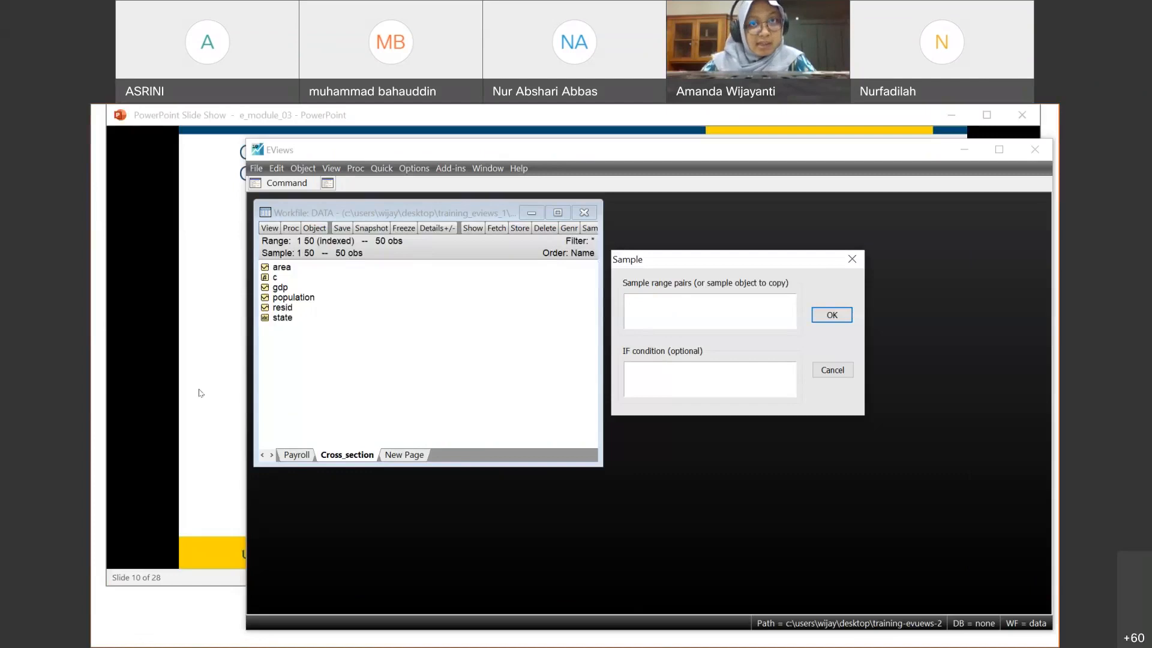
left_click(200, 393)
left_click(545, 316)
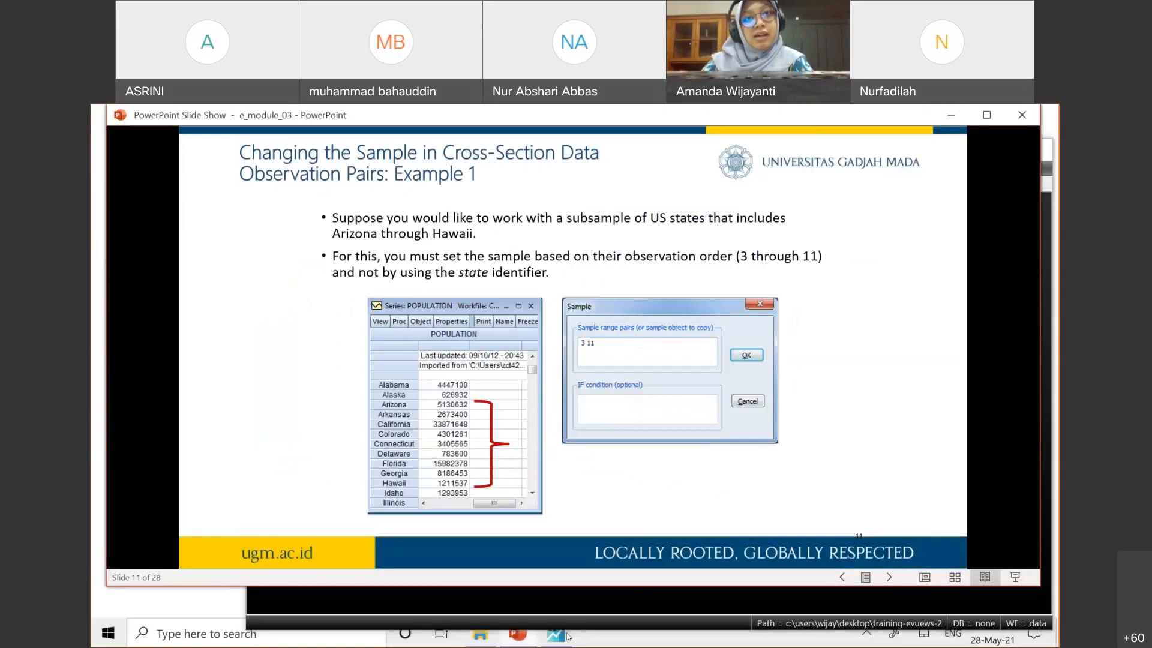
left_click(556, 634)
type("3 11")
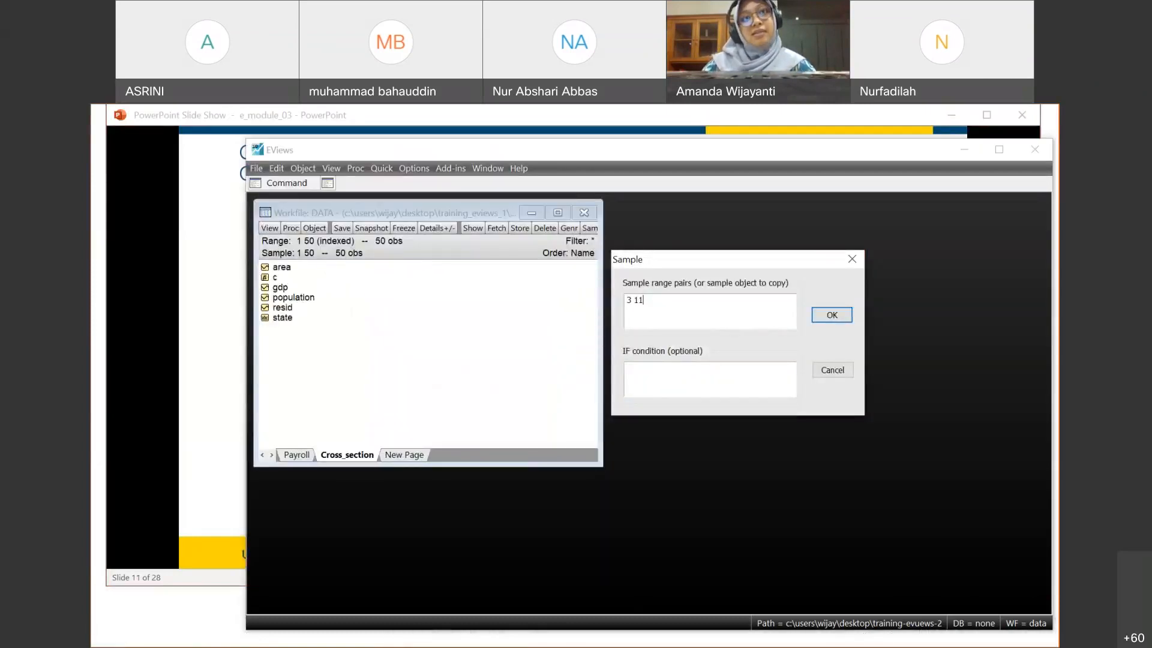
left_click(831, 314)
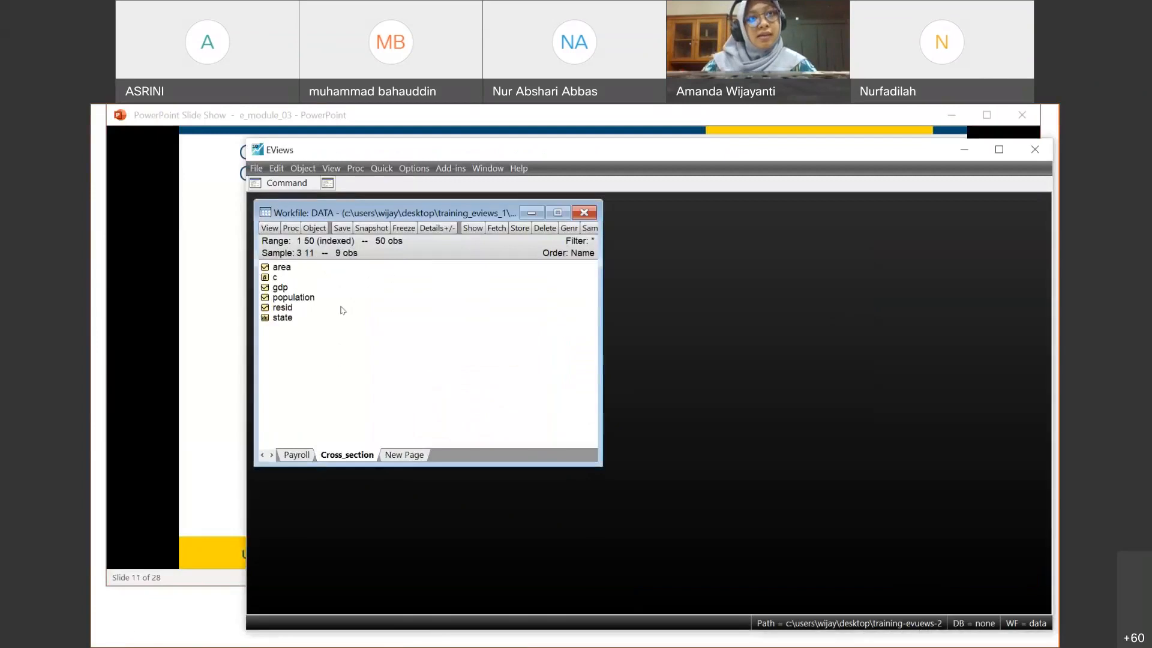
Step: Open the gdp series, examine which states it lists, and close it
double_click(278, 287)
scroll(453, 377, "down", 4)
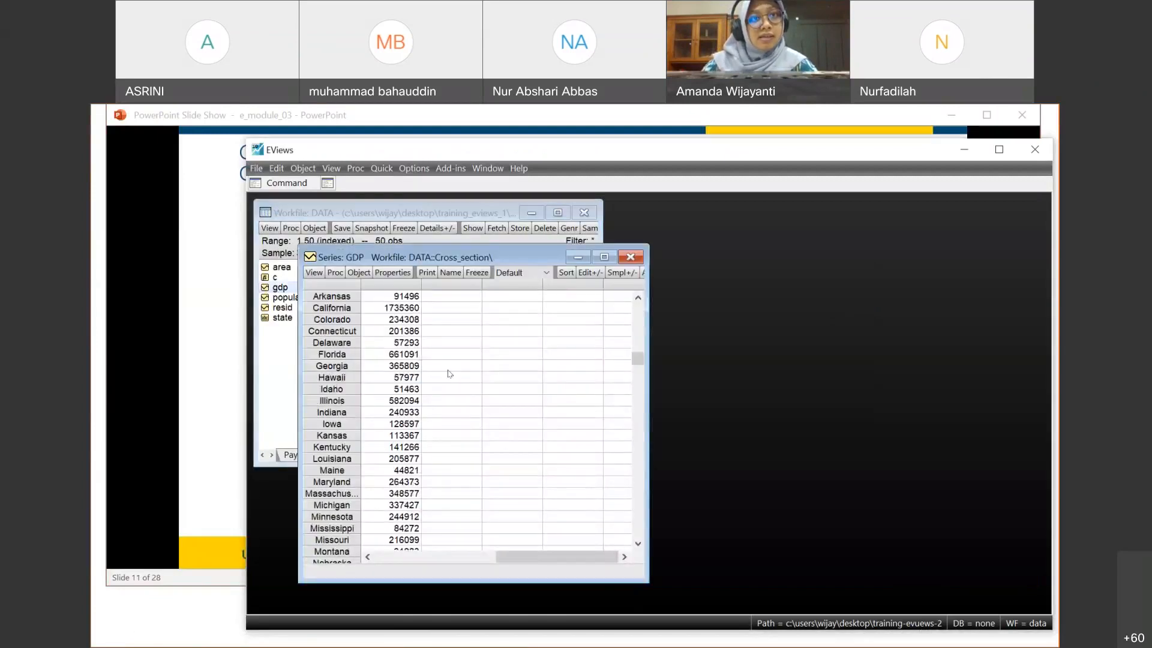
scroll(450, 375, "up", 5)
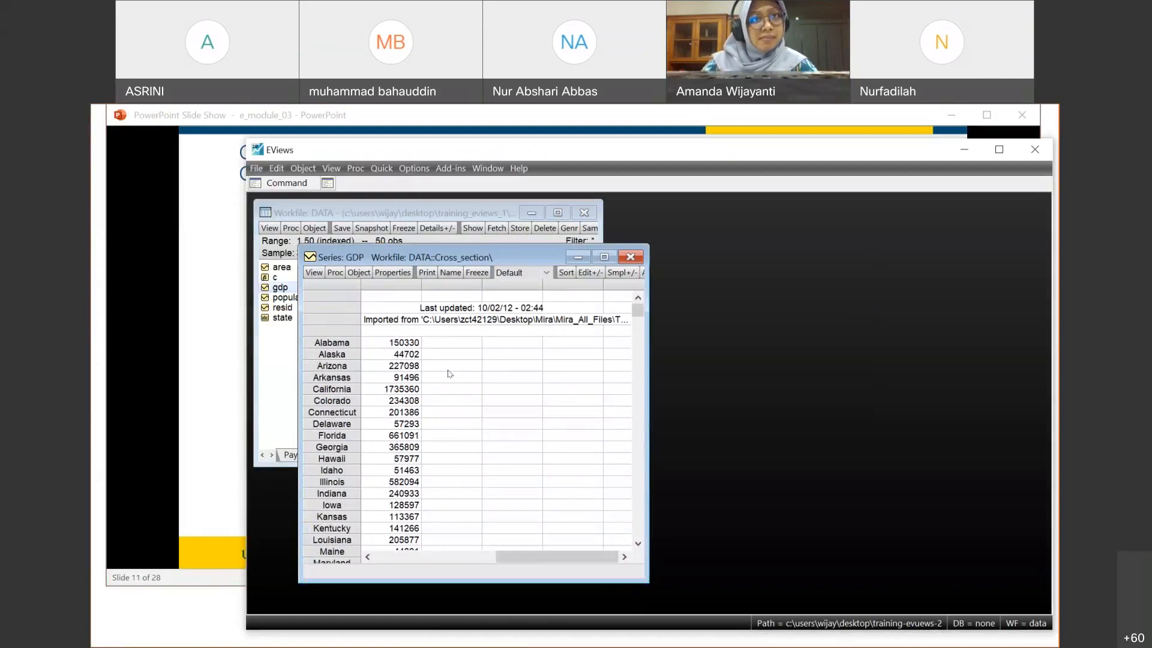
scroll(450, 373, "down", 2)
left_click(630, 257)
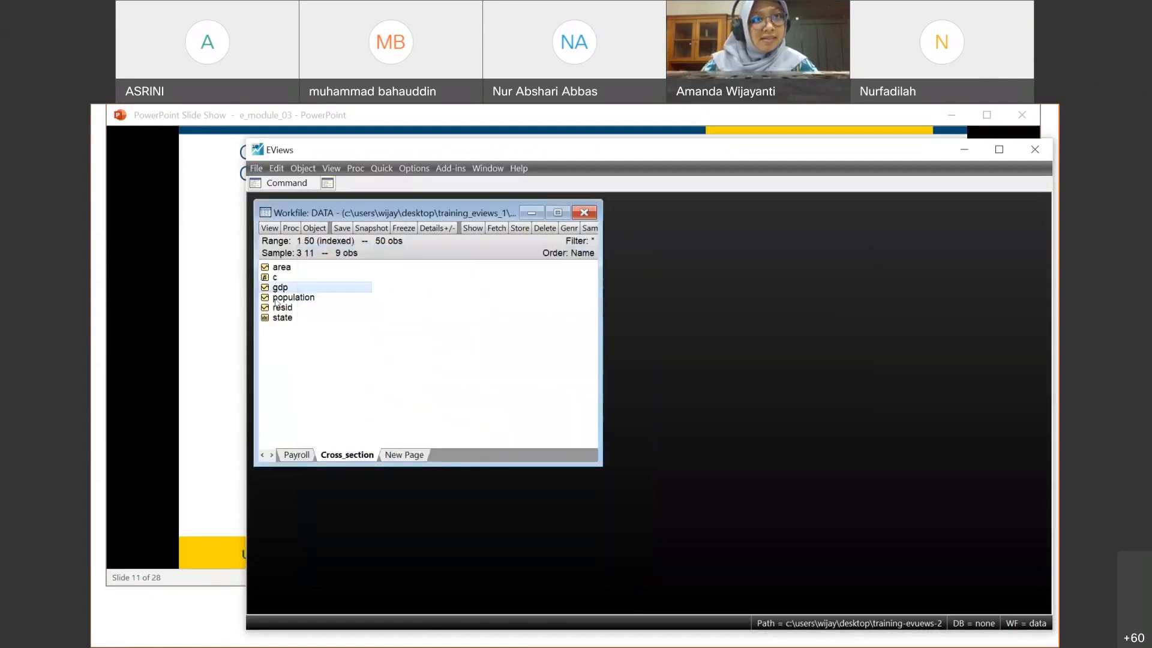
Step: Examine the states listed in the state and area series, closing each one after viewing
double_click(282, 318)
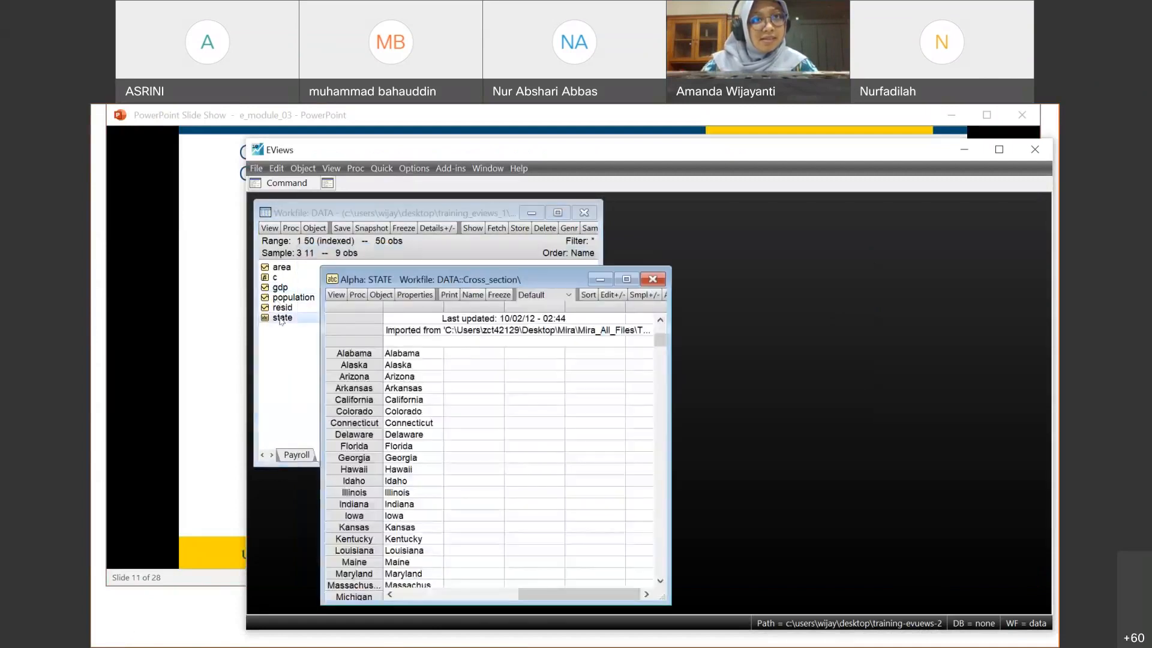
left_click(651, 279)
left_click(283, 268)
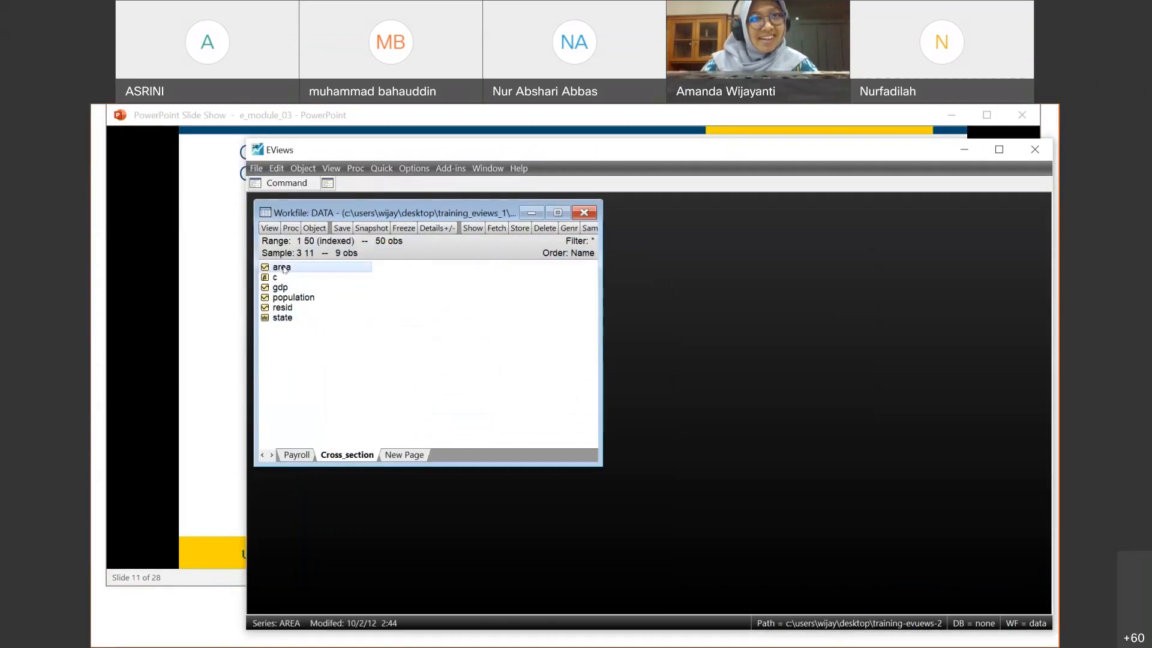
double_click(282, 268)
scroll(486, 436, "down", 10)
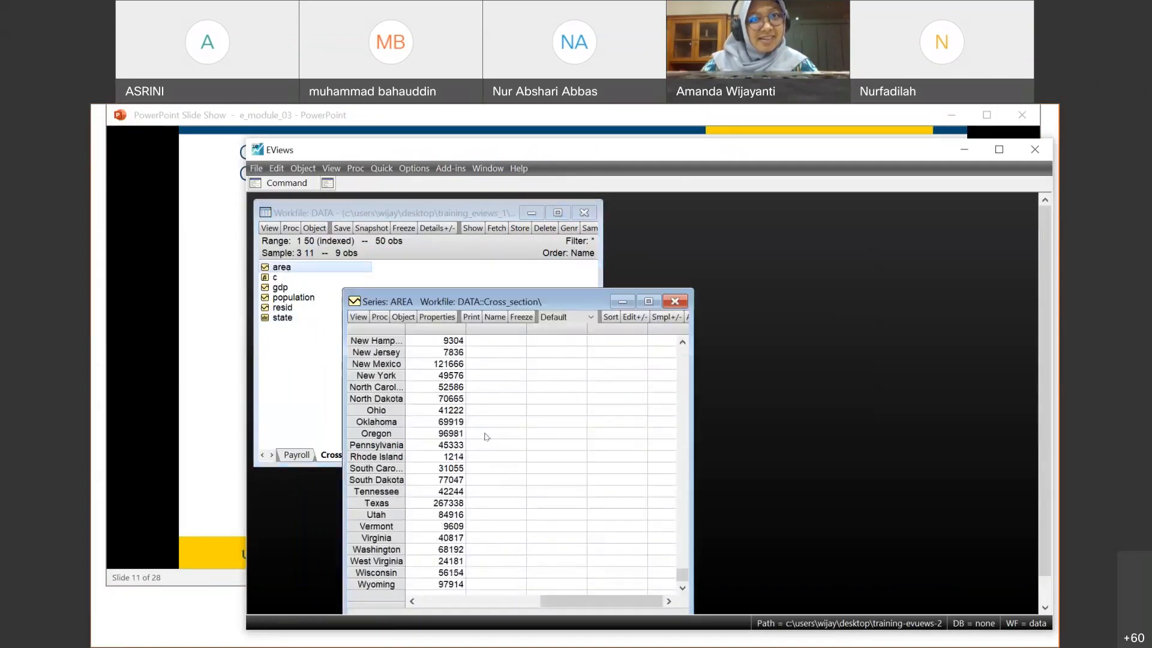
left_click(675, 301)
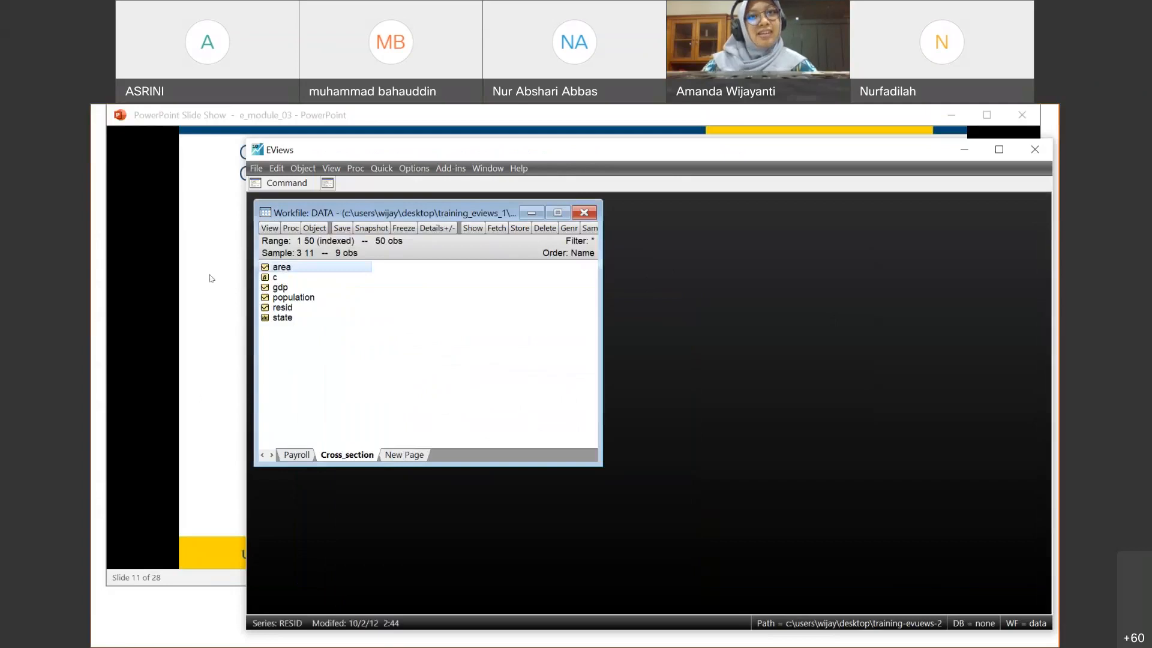
Step: Compare the workfile's sample with the Observation Pairs Example 1 slides in PowerPoint, up to the result slide
left_click(132, 301)
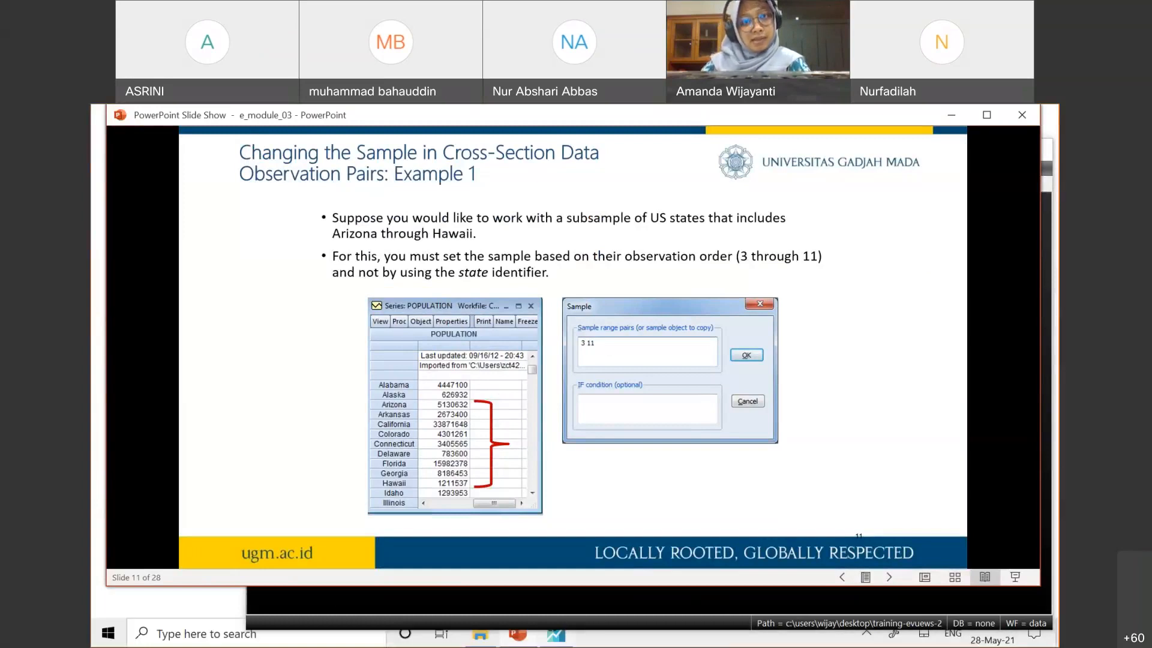
left_click(557, 639)
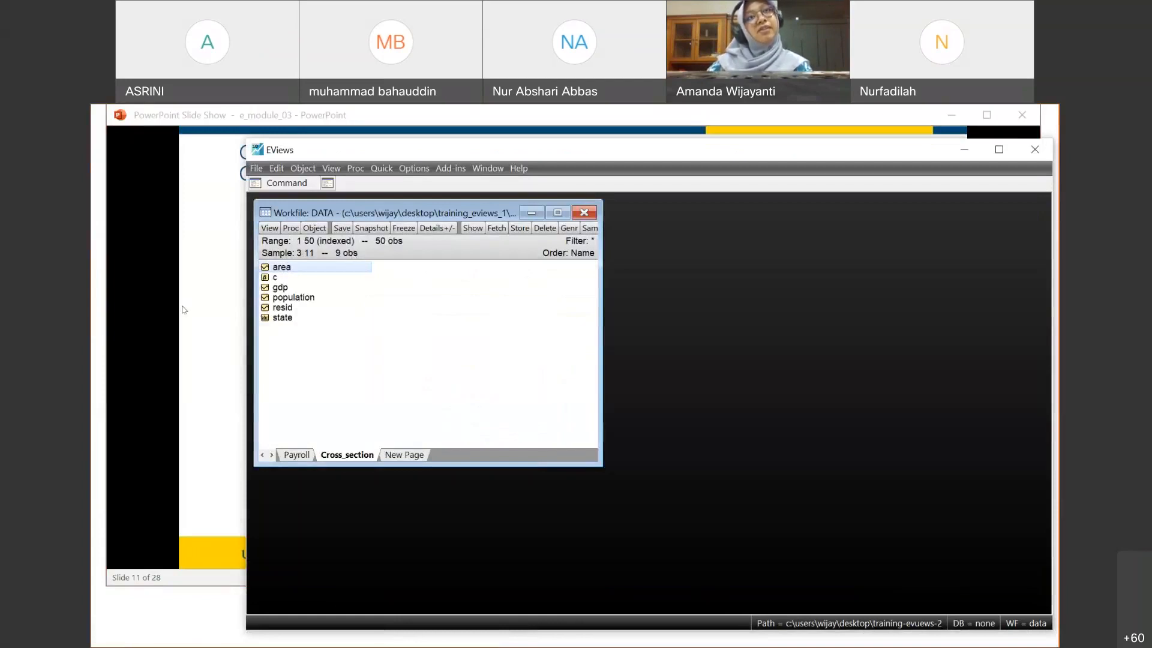
left_click(231, 310)
left_click(233, 310)
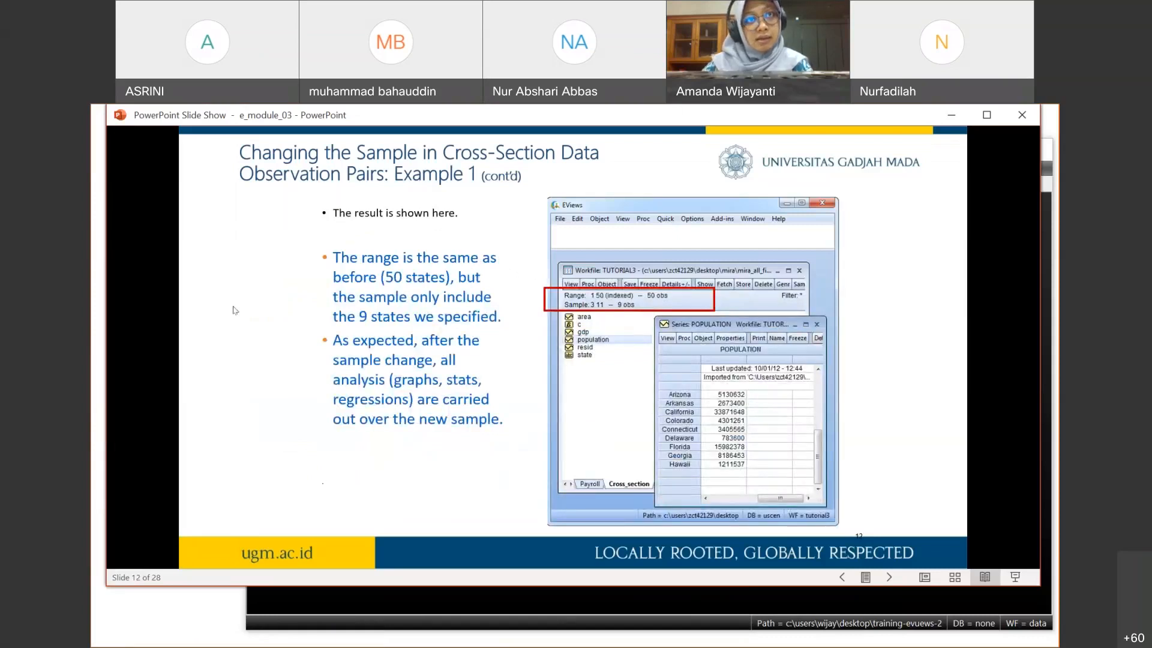
mouse_move(423, 636)
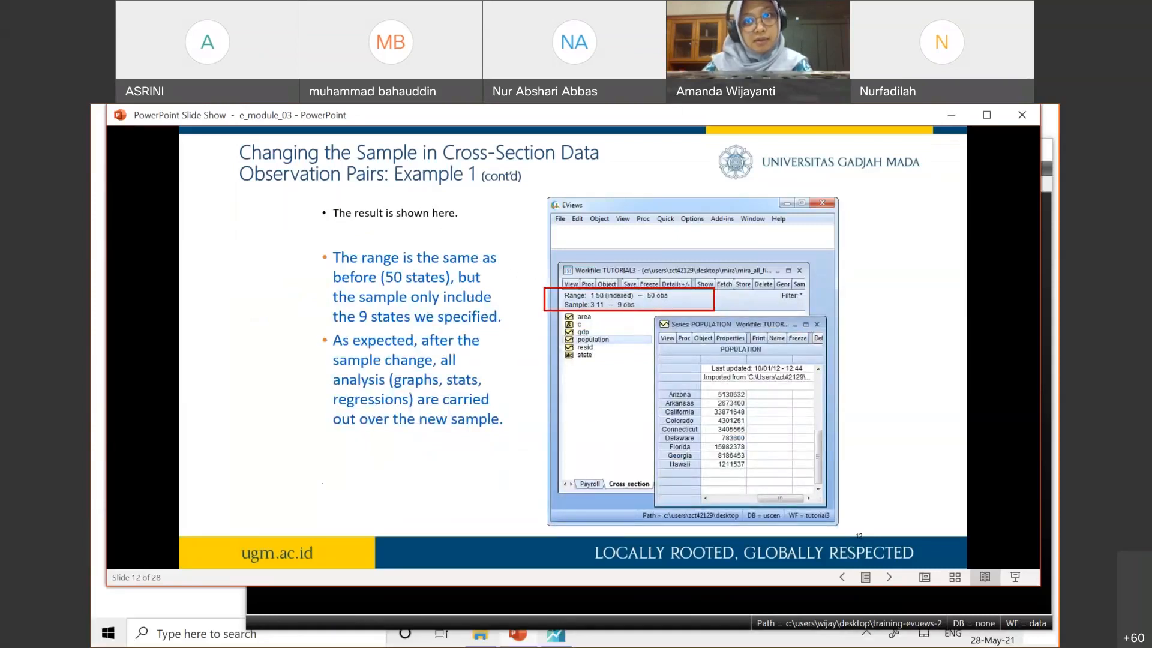
Step: Return to EViews, check the area series again for the states it lists, and close it
left_click(555, 634)
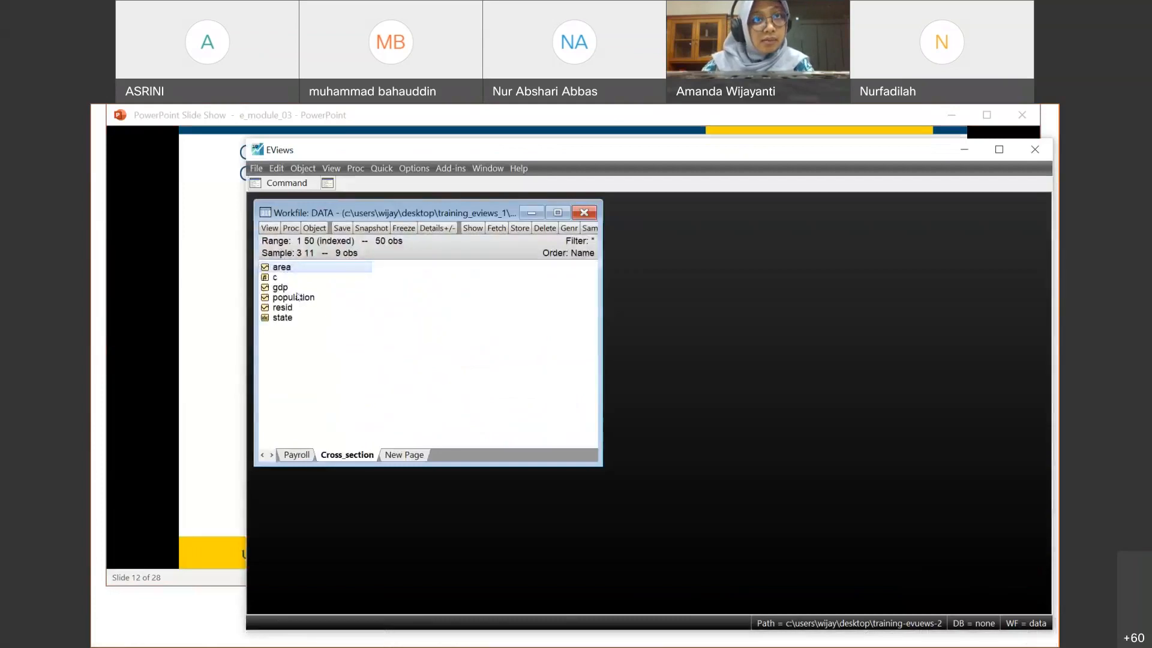
double_click(281, 268)
scroll(582, 311, "down", 7)
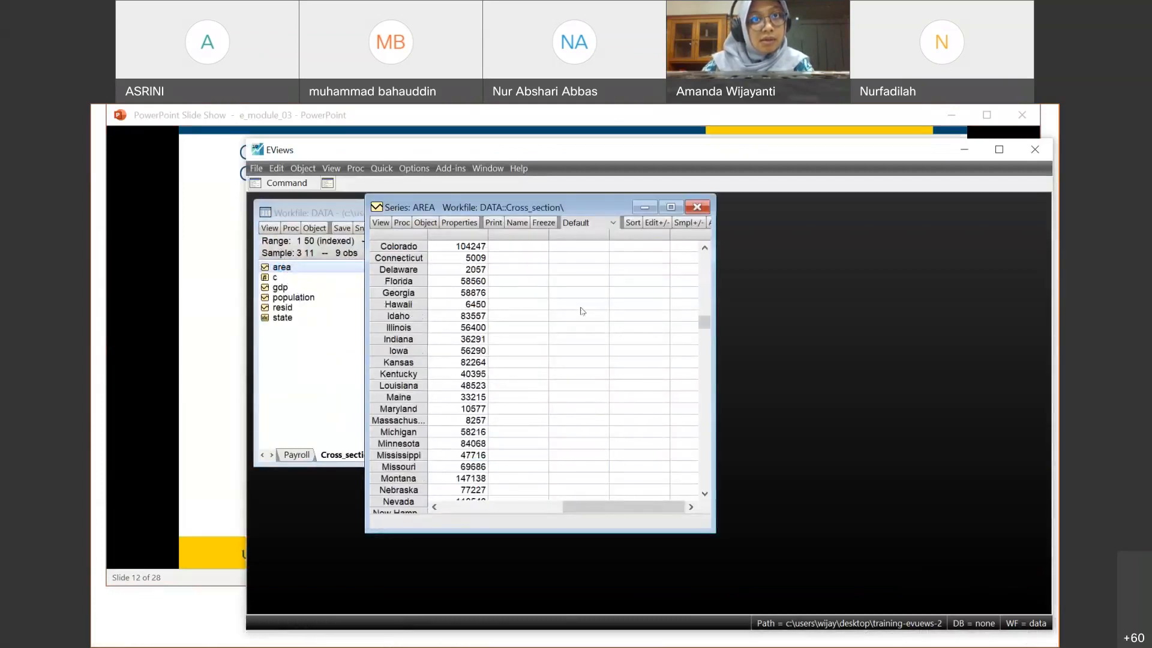
left_click(693, 208)
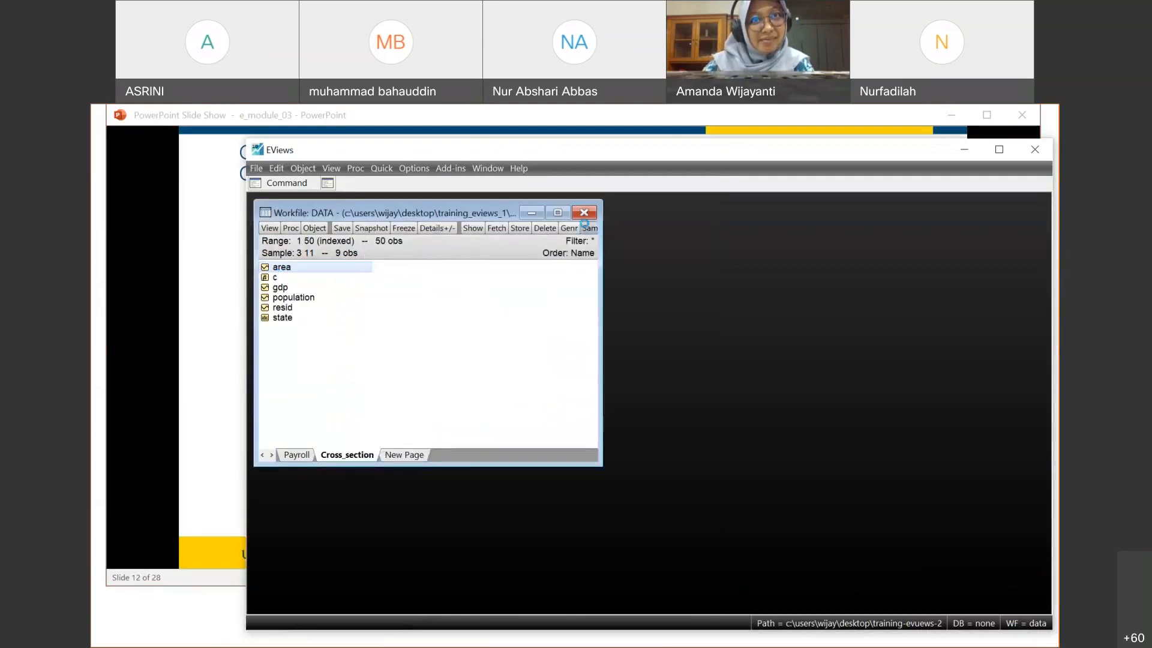
Step: Check the Cross_section page's sample range pair and accept 3 11 again
left_click(585, 228)
left_click(380, 297)
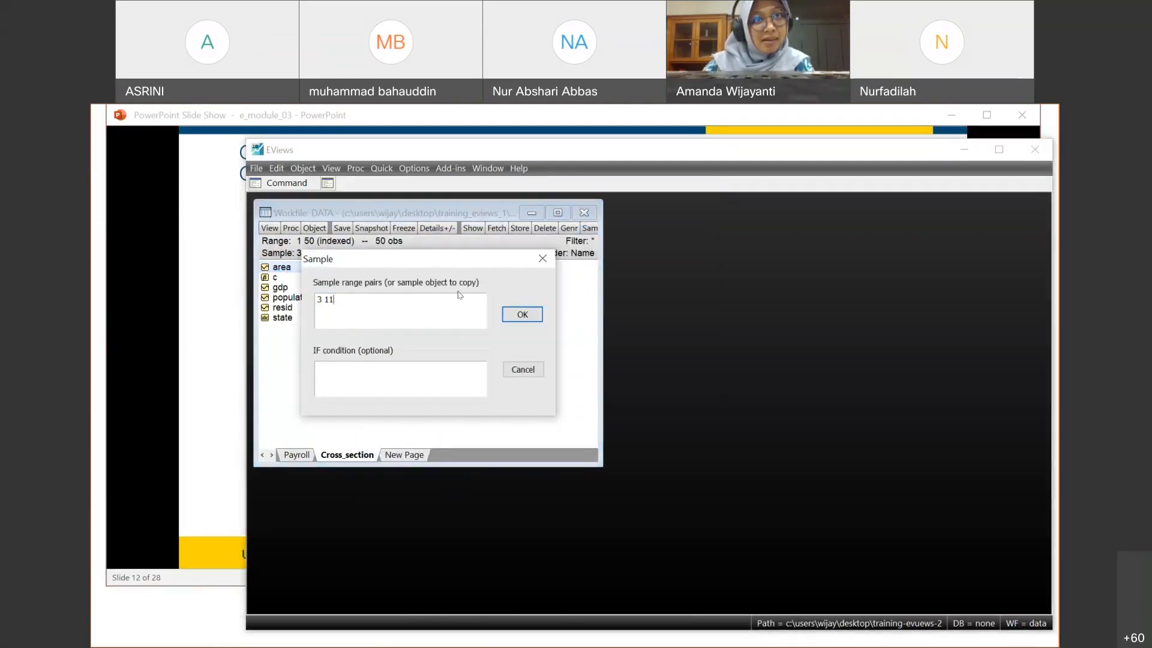
left_click(522, 315)
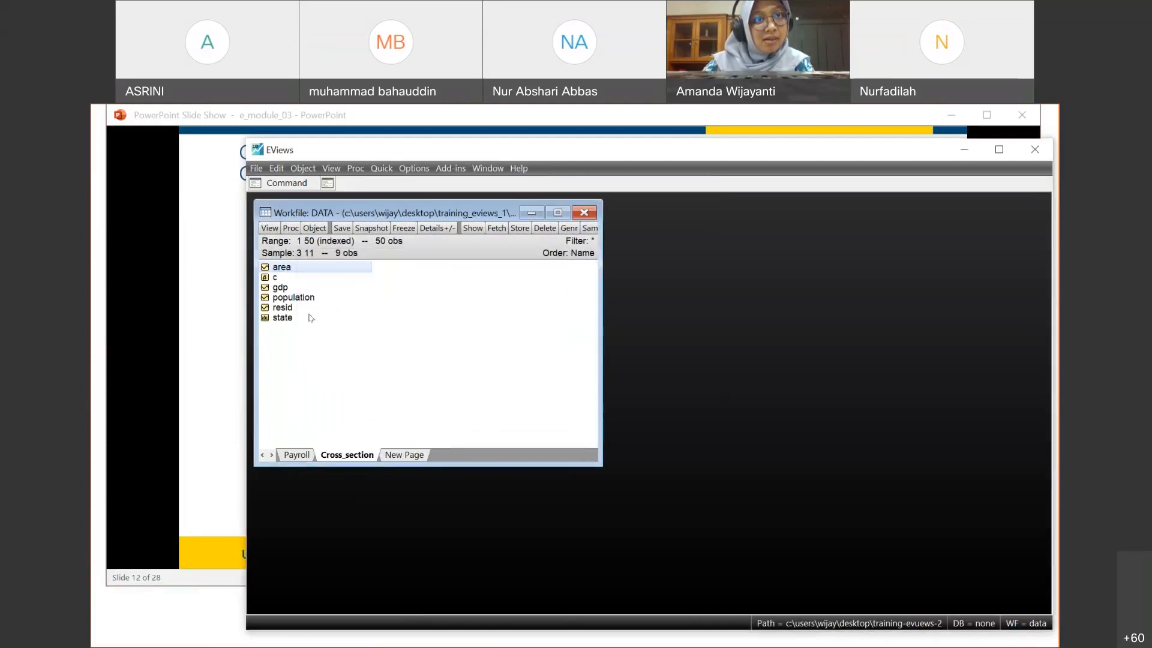
Step: View and close the state series, and open the population series to check the restricted sample
double_click(284, 318)
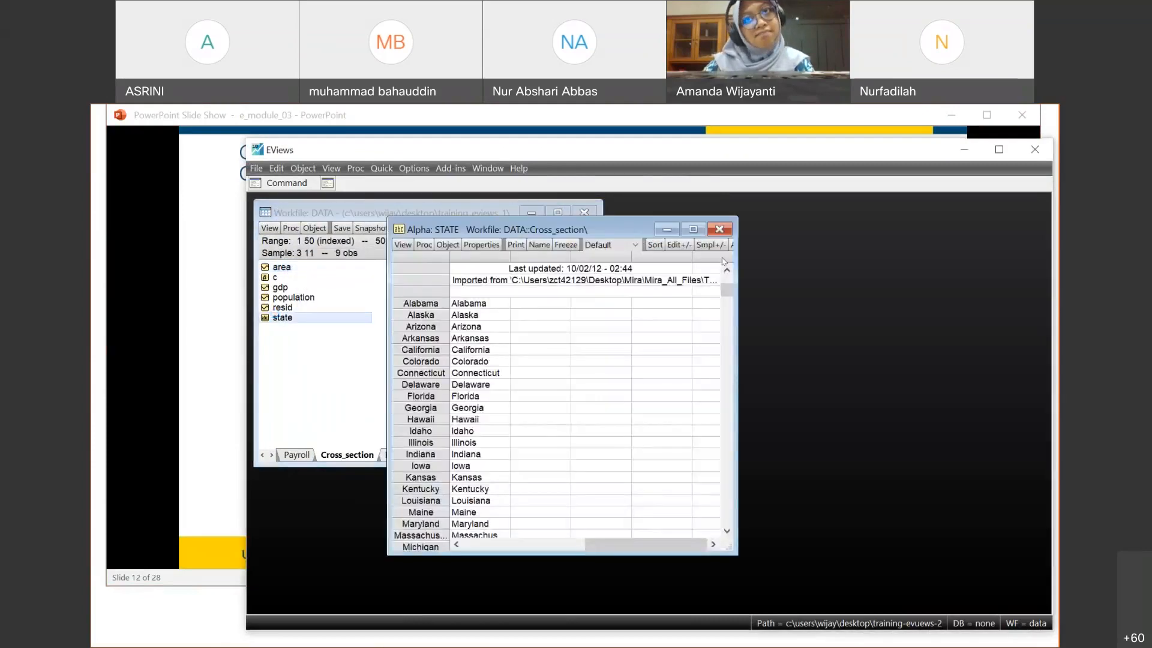
left_click(717, 230)
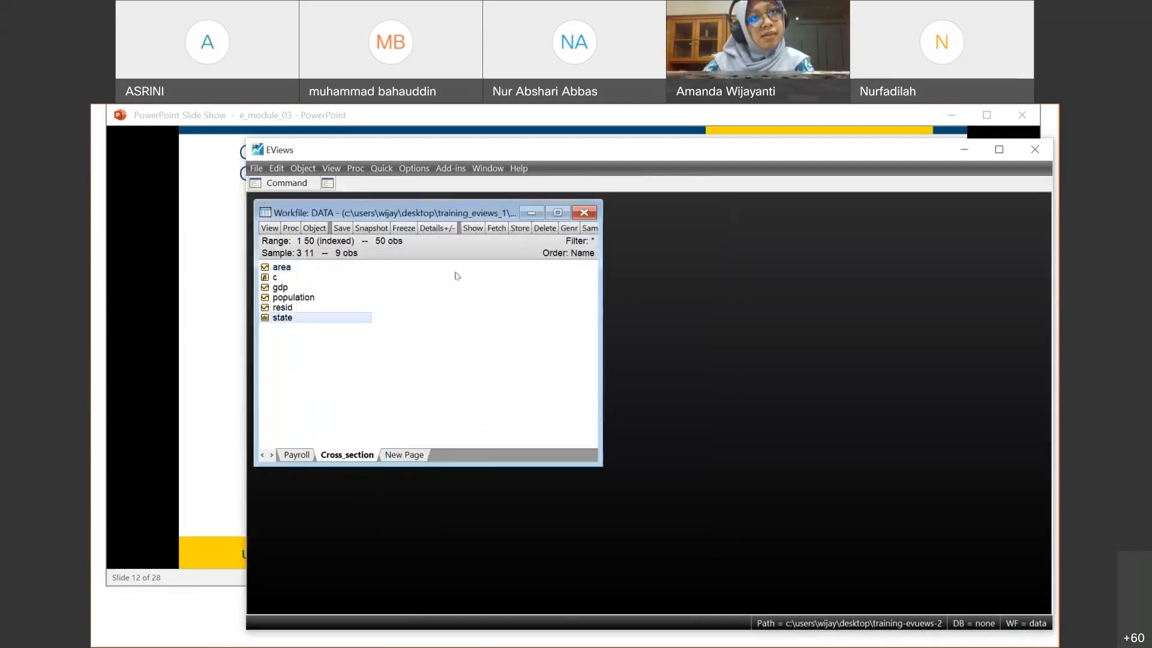
double_click(282, 297)
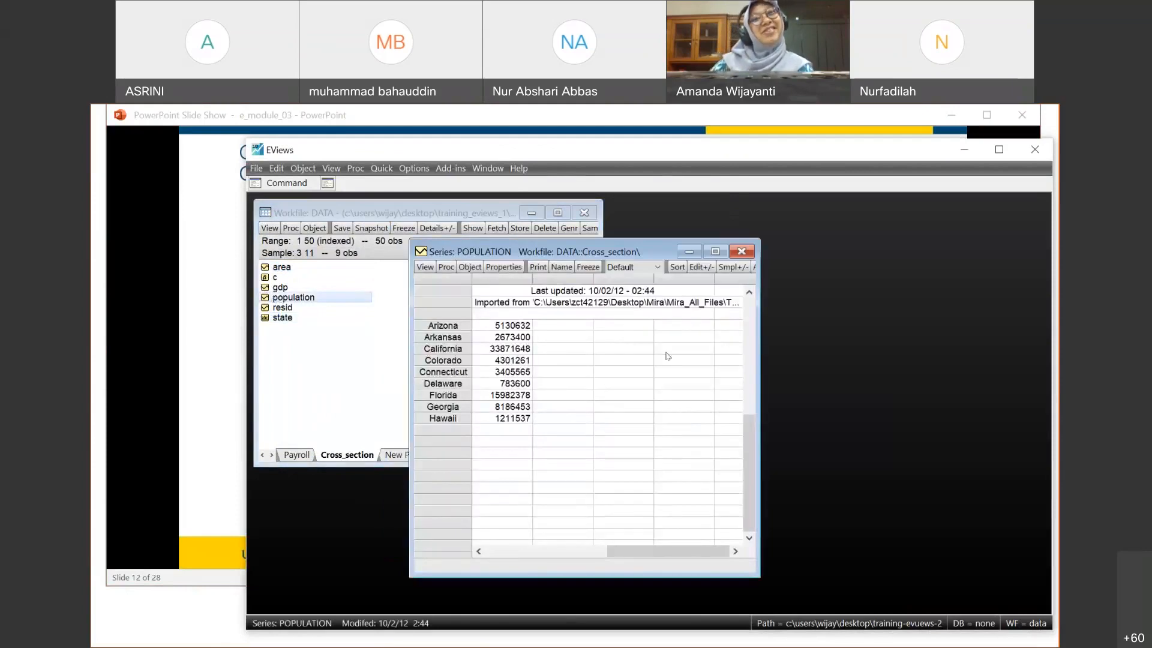